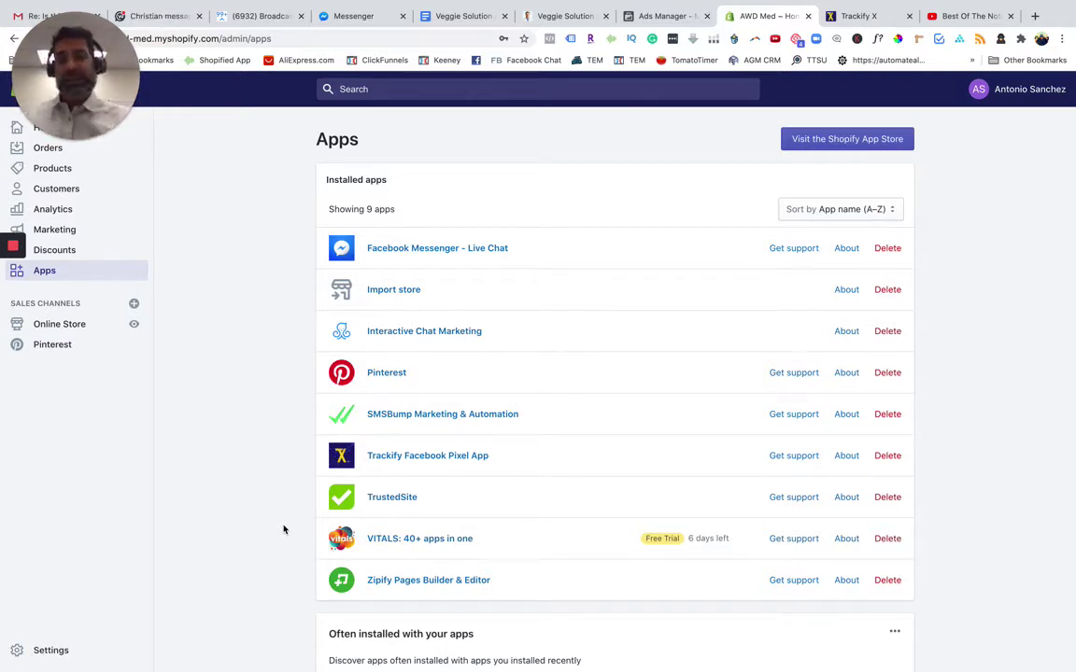
Open the Shopify App Store in a new tab as the store owner's account
mouse_move(13, 252)
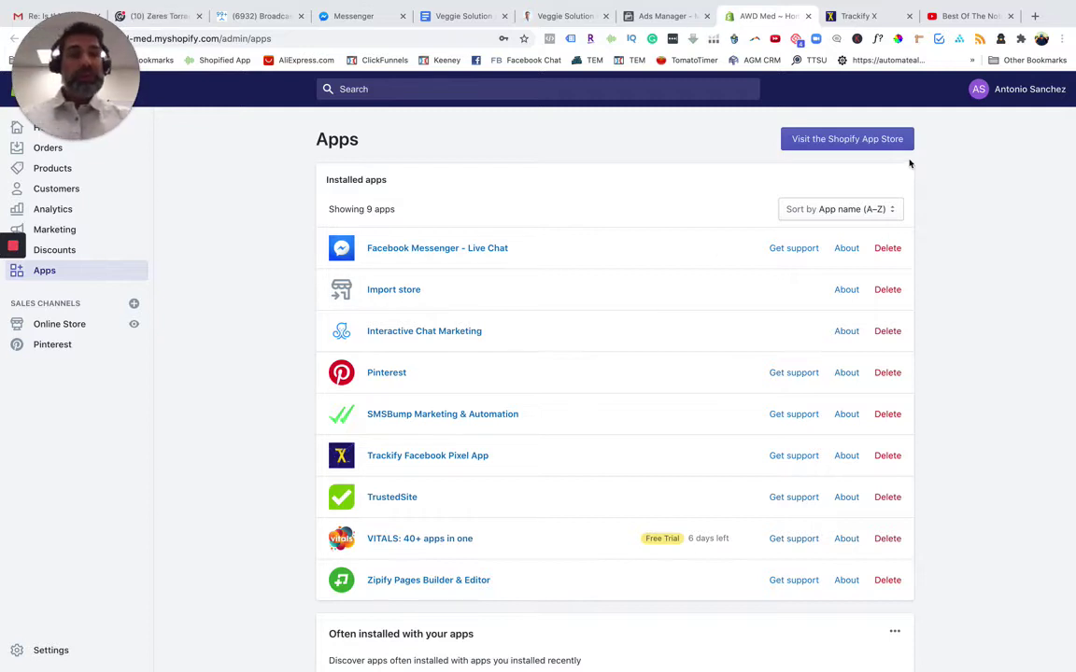
click(845, 140)
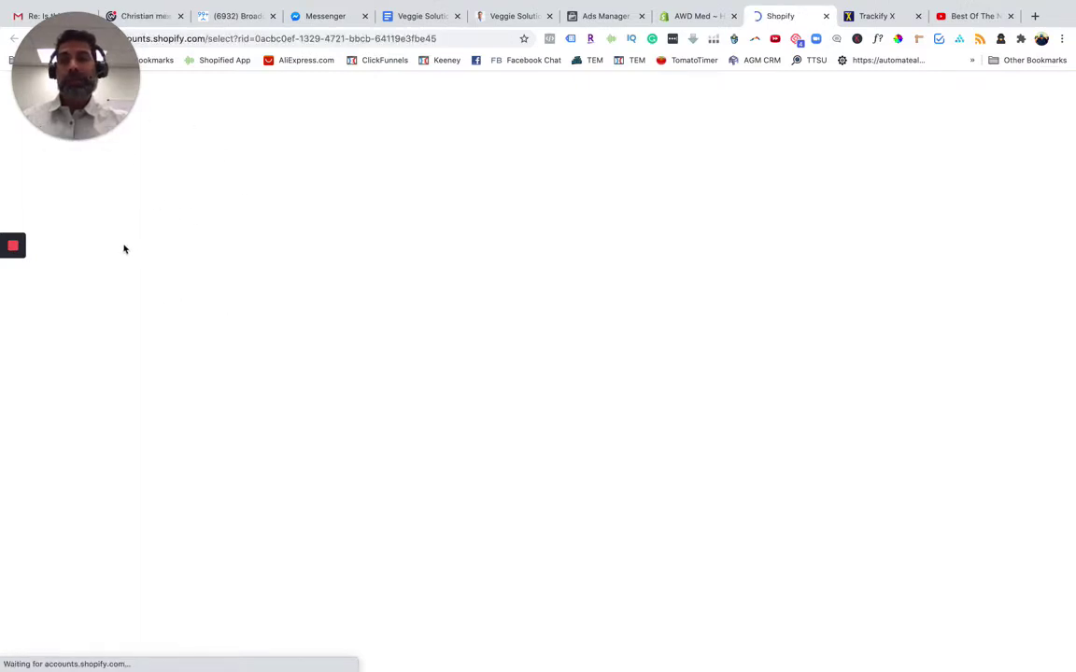
click(468, 388)
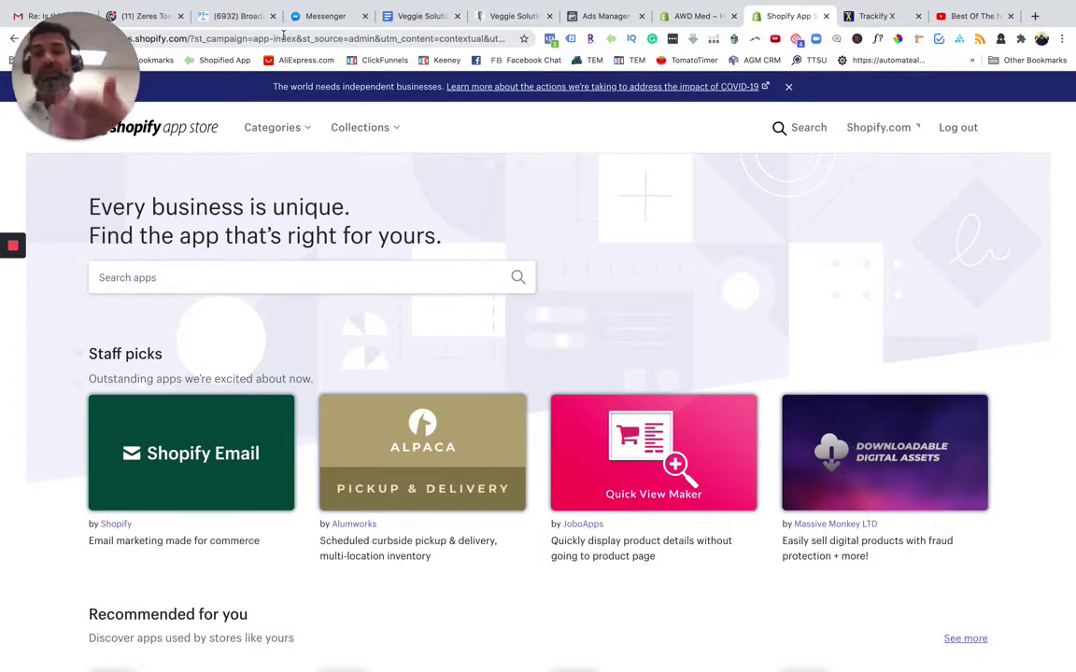
Search the App Store for 'vitals app' and open the VITALS | 40+ apps in one listing
click(142, 278)
text(vitals)
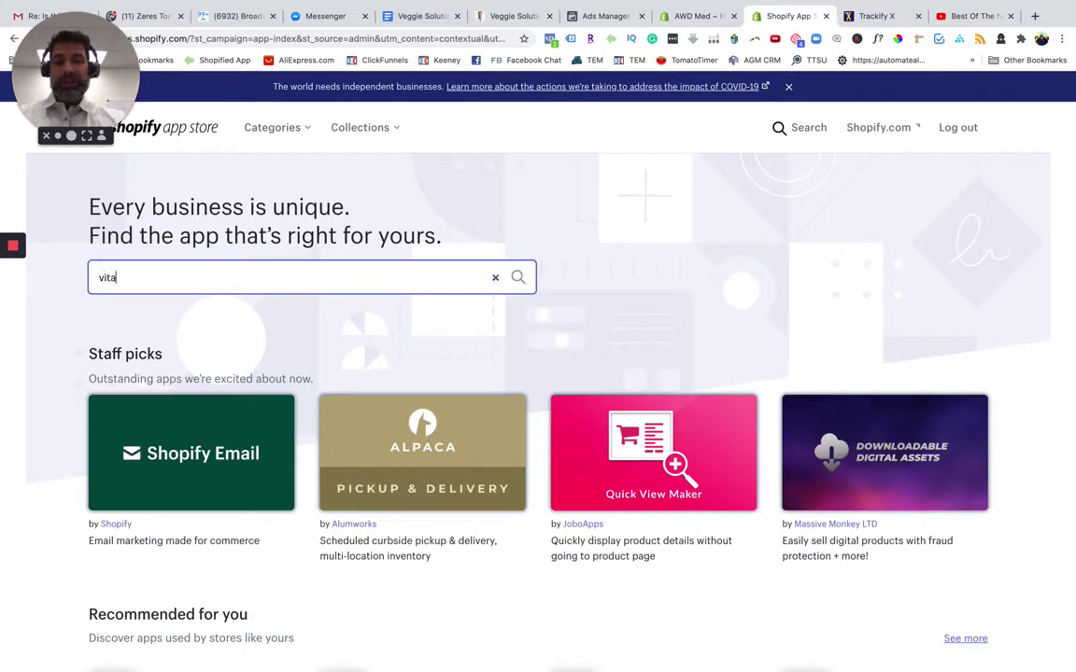
text( app)
key(Return)
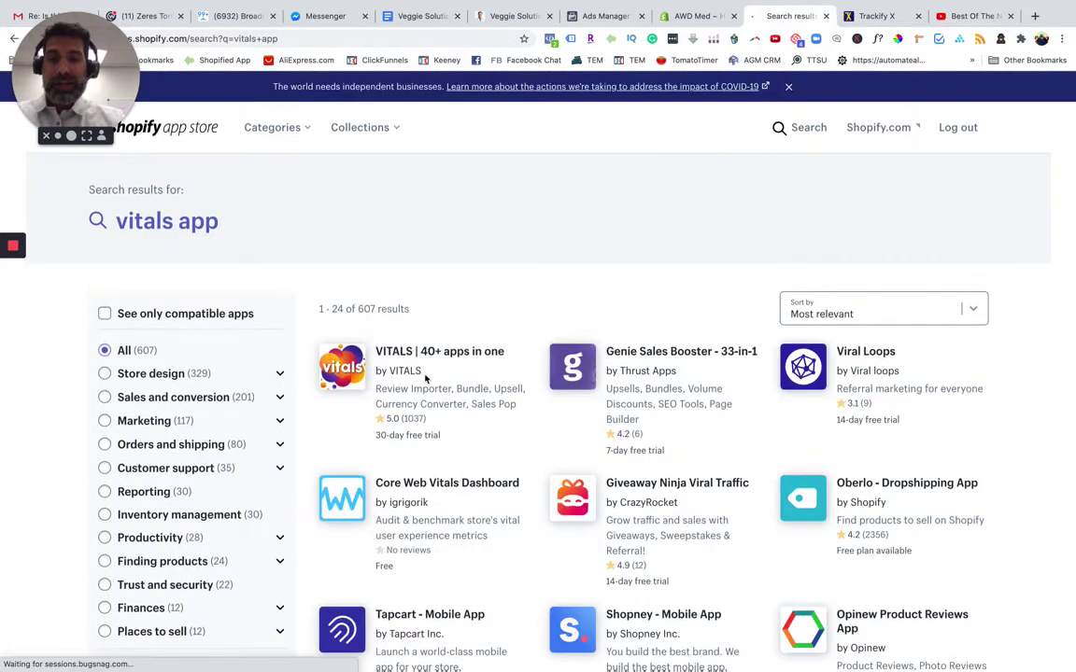
click(447, 357)
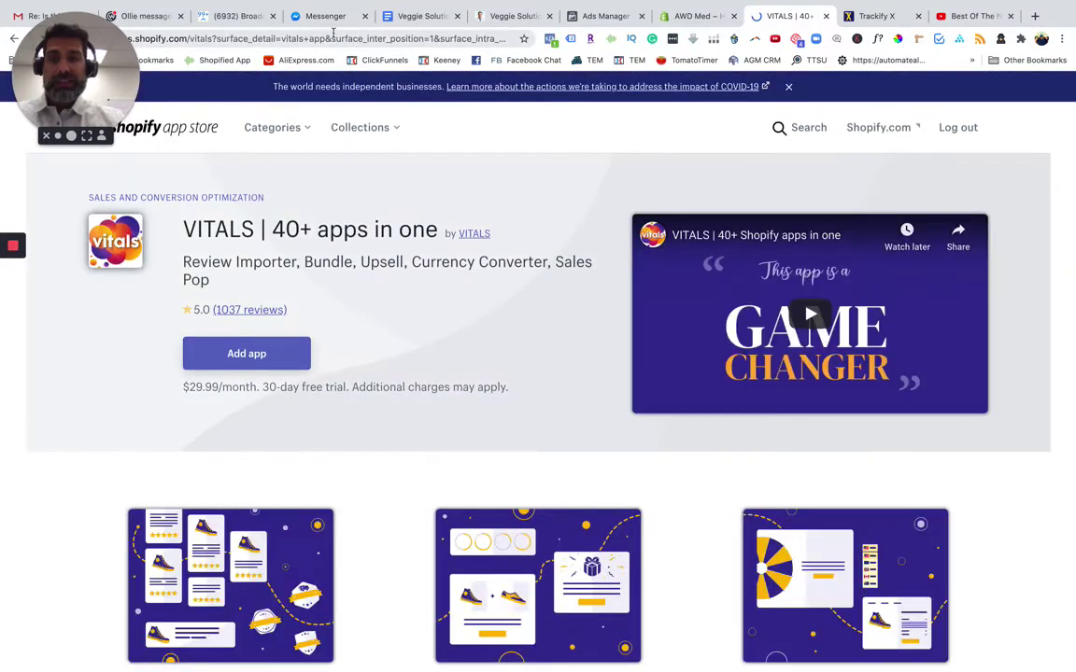
Strip the tracking parameters from the address so the listing reloads at apps.shopify.com/vitals
click(312, 35)
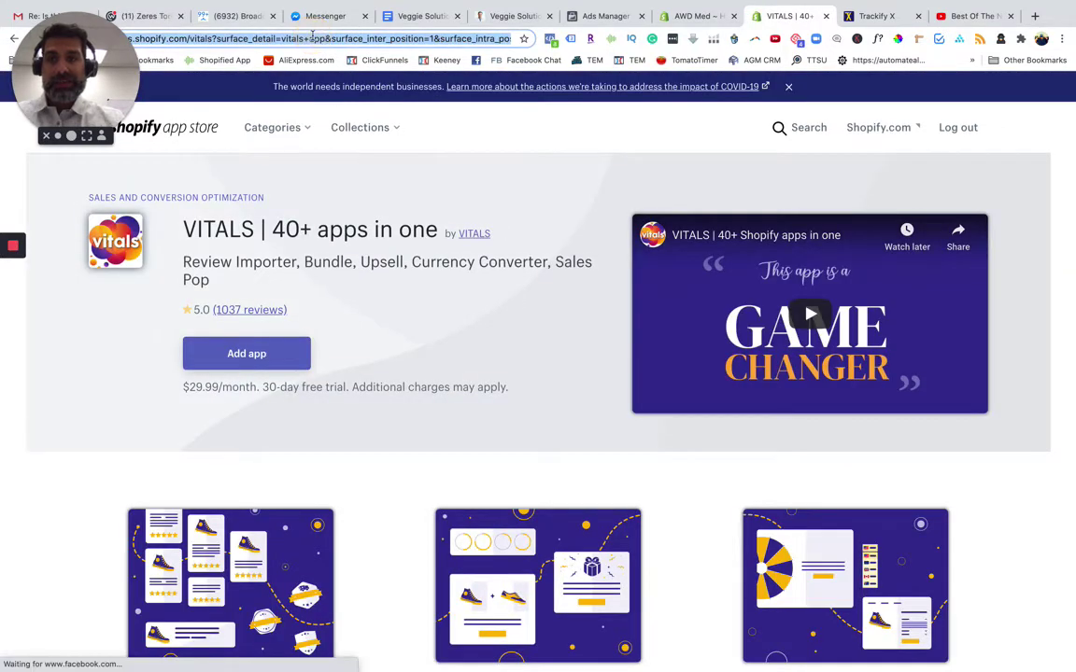
click(293, 39)
drag(250, 40, 285, 74)
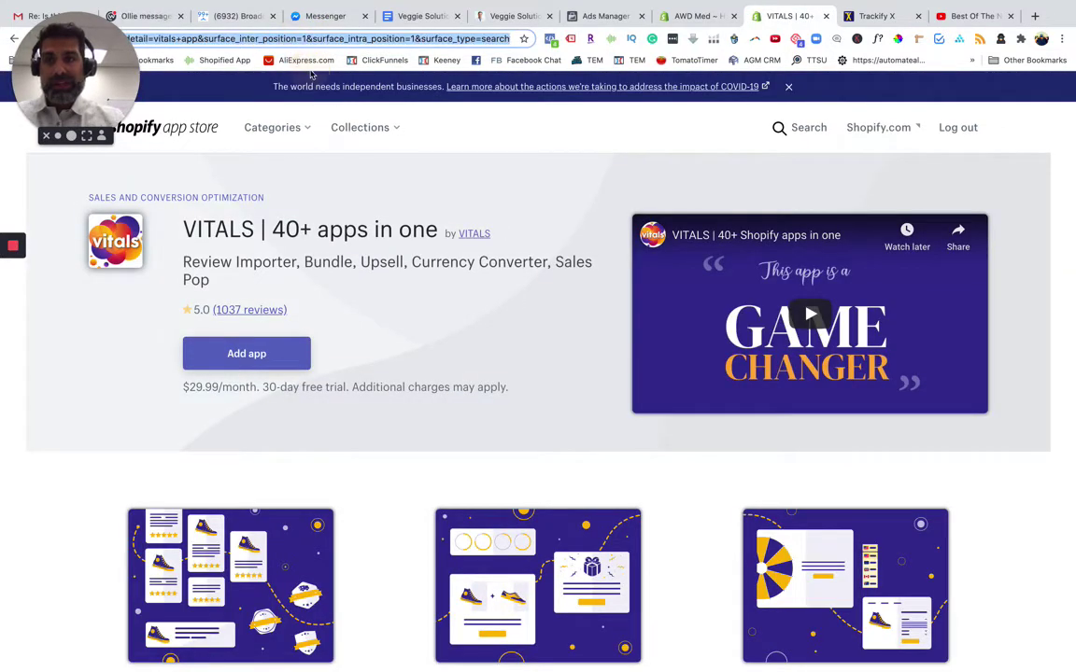
key(BackSpace)
key(BackSpace)
key(Return)
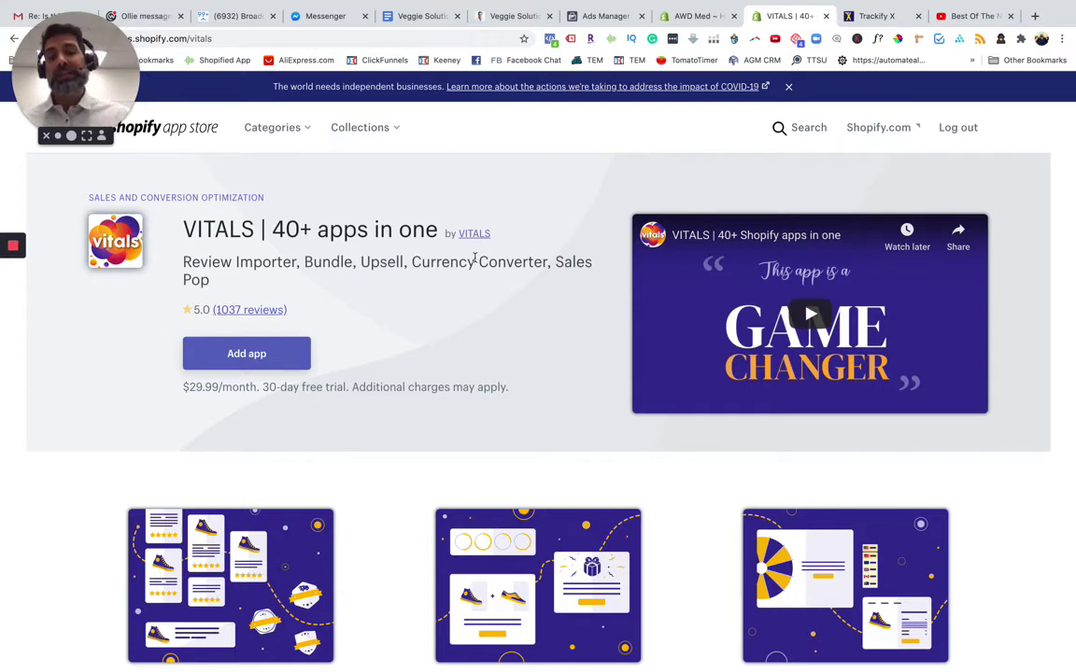
Scroll down the VITALS listing and expand its full description
scroll(446, 451, down, 5)
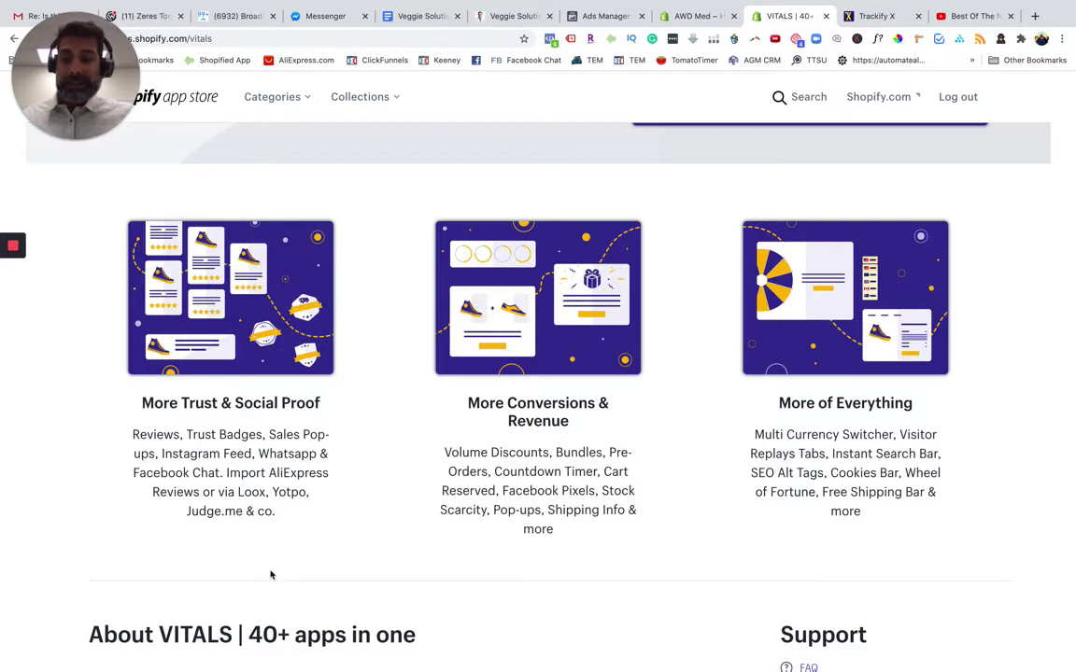
scroll(269, 550, down, 5)
click(215, 485)
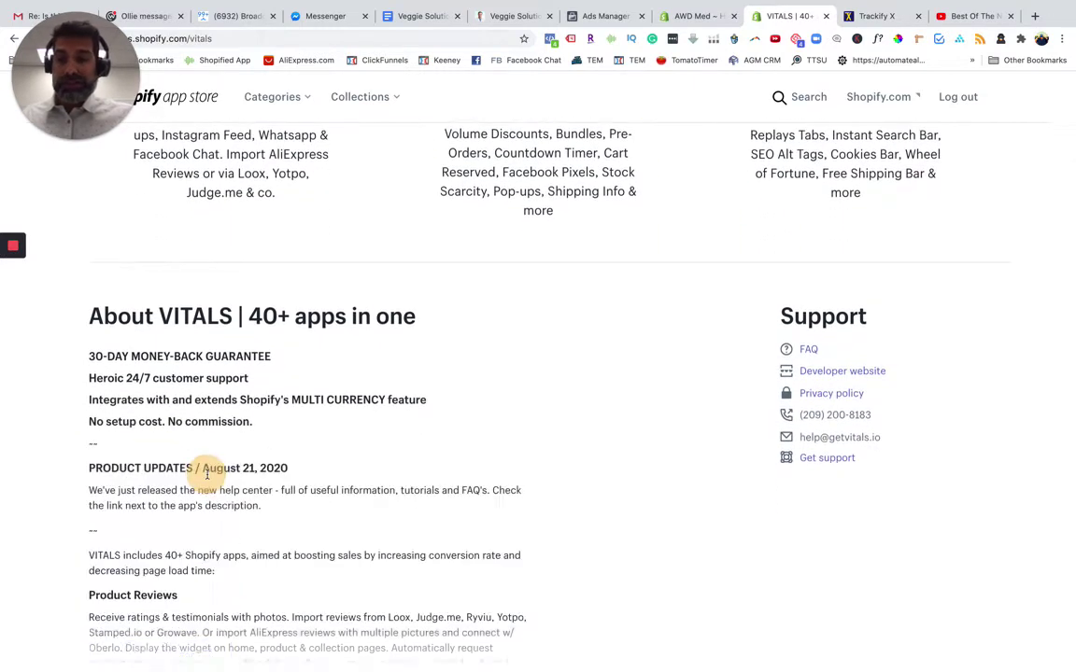
Highlight the Currency Converter, Wheel of Fortune and Frequently Bought Together feature headings while reading
scroll(192, 480, down, 3)
scroll(192, 483, down, 2)
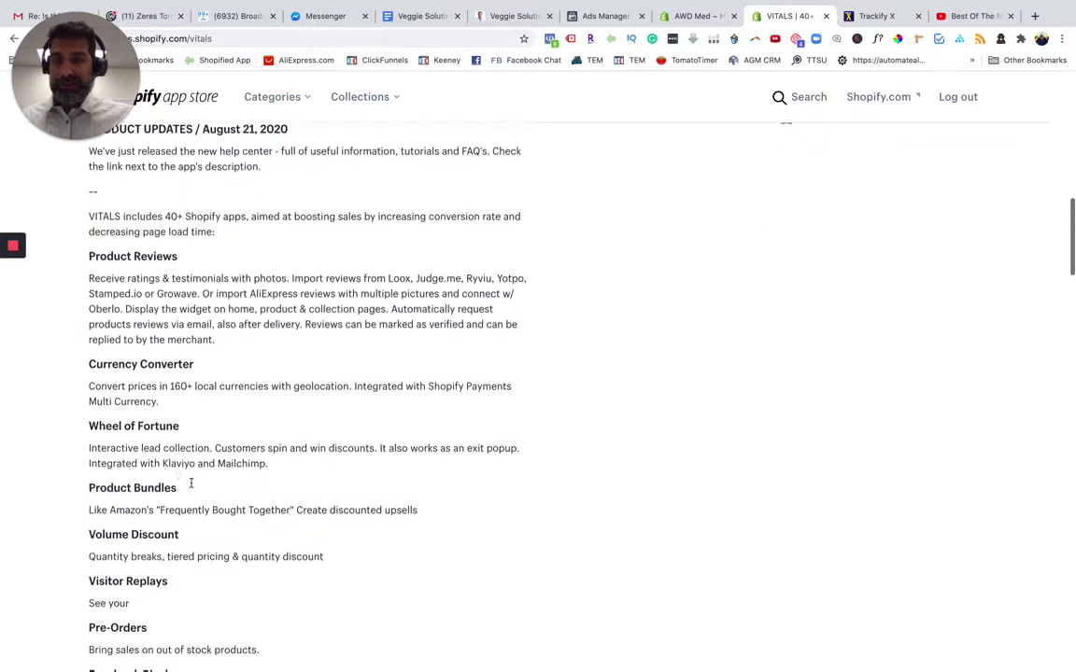
drag(106, 243, 224, 247)
drag(107, 352, 281, 360)
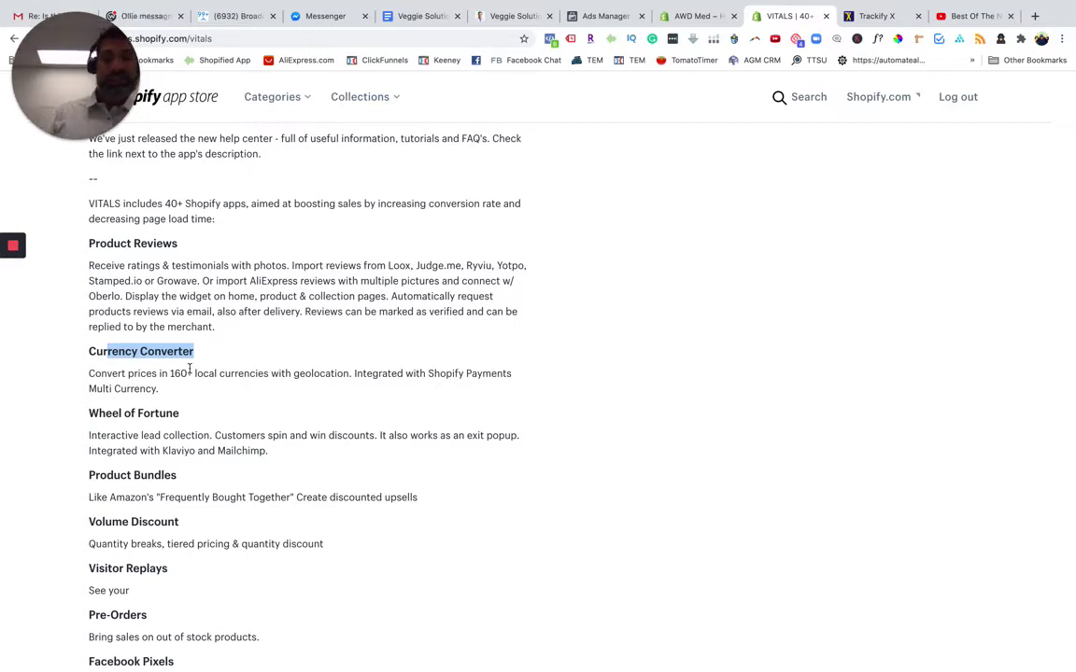
scroll(149, 401, down, 2)
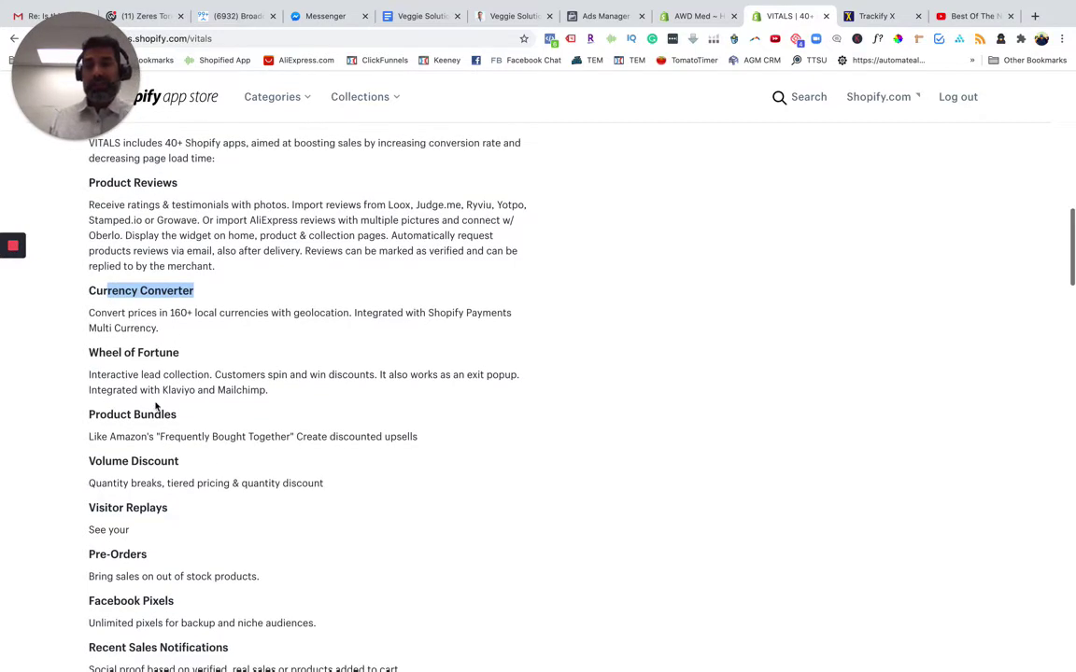
click(285, 345)
drag(150, 353, 252, 355)
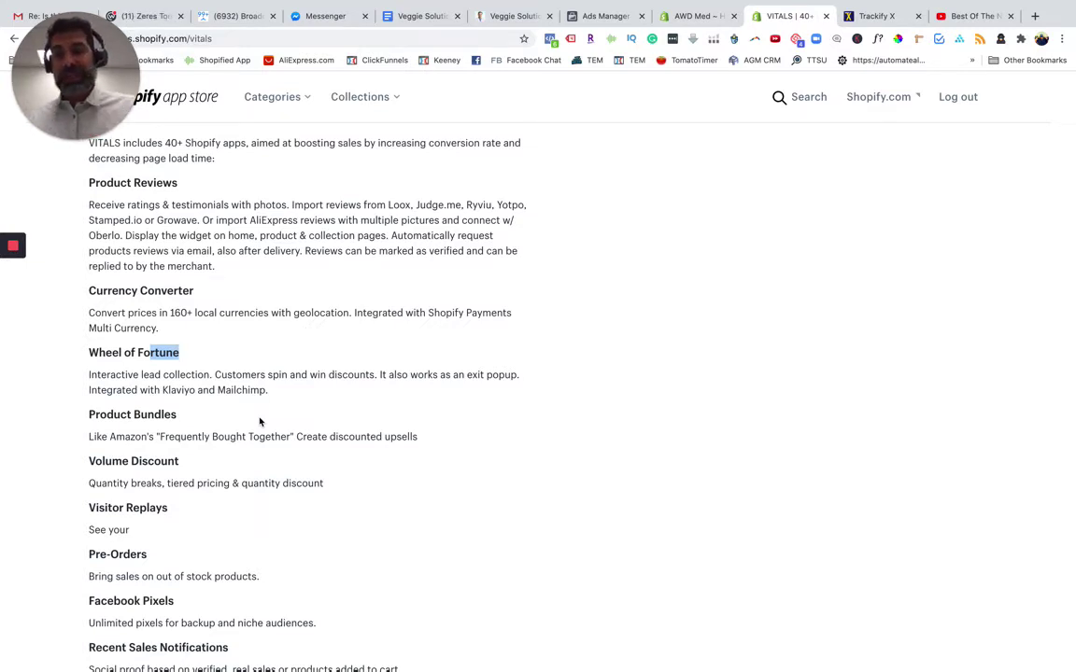
click(101, 415)
drag(131, 421, 291, 436)
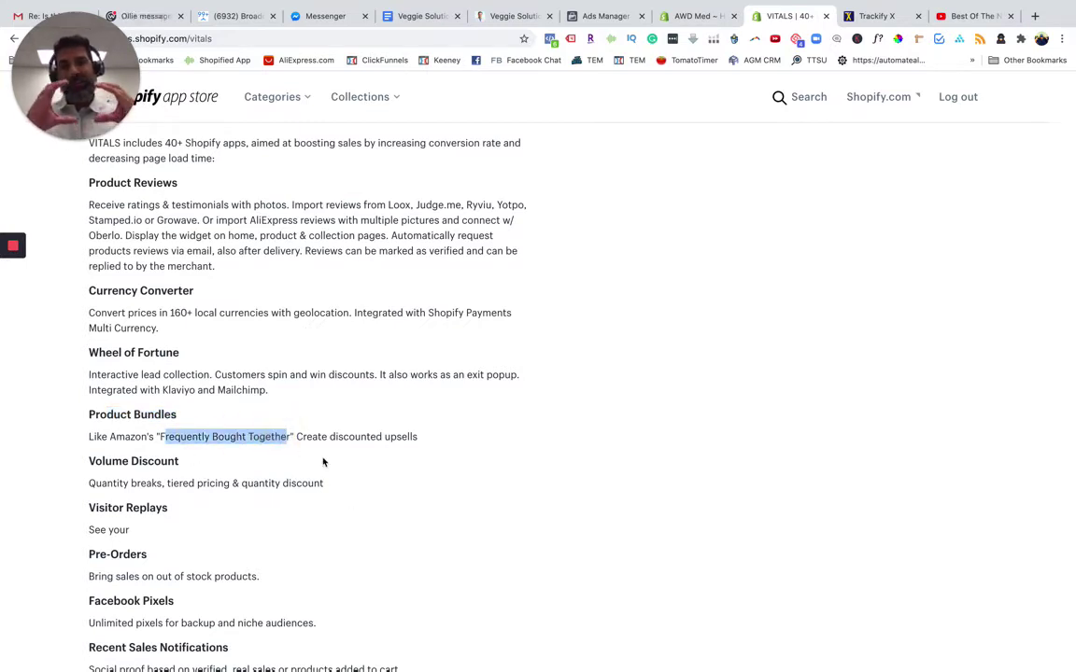
scroll(291, 505, down, 3)
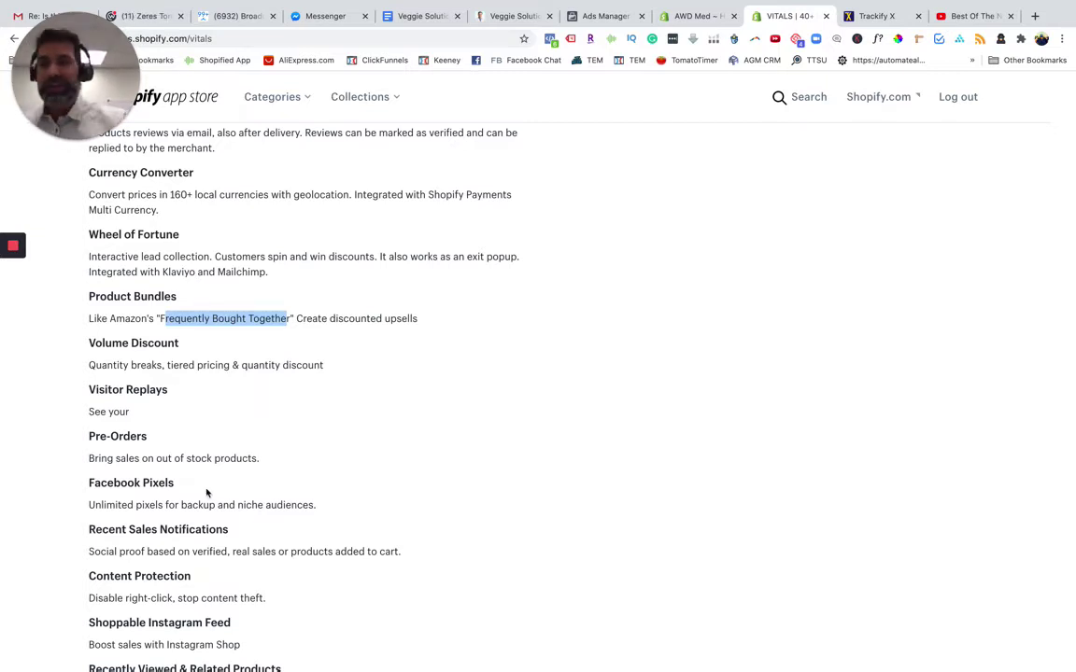
scroll(116, 359, down, 1)
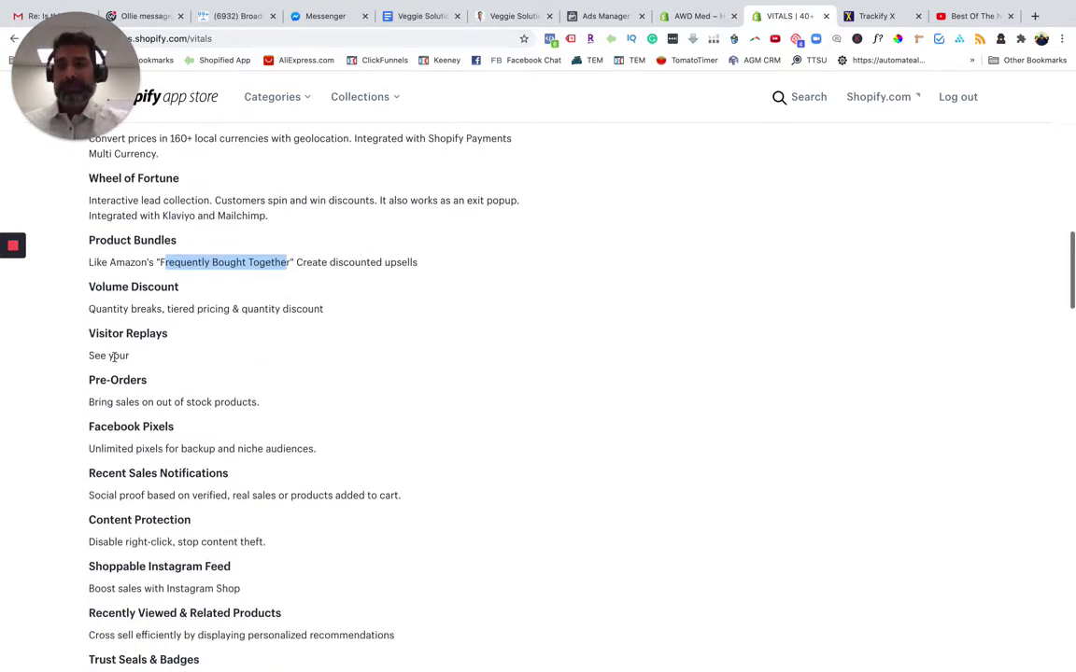
drag(94, 309, 174, 309)
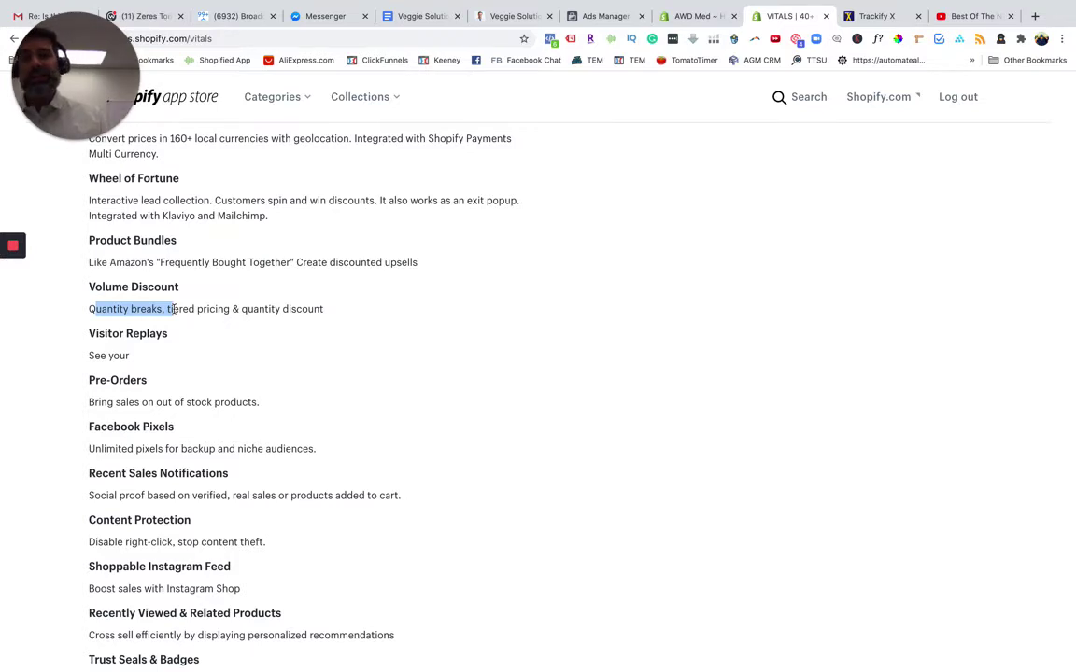
drag(102, 286, 328, 327)
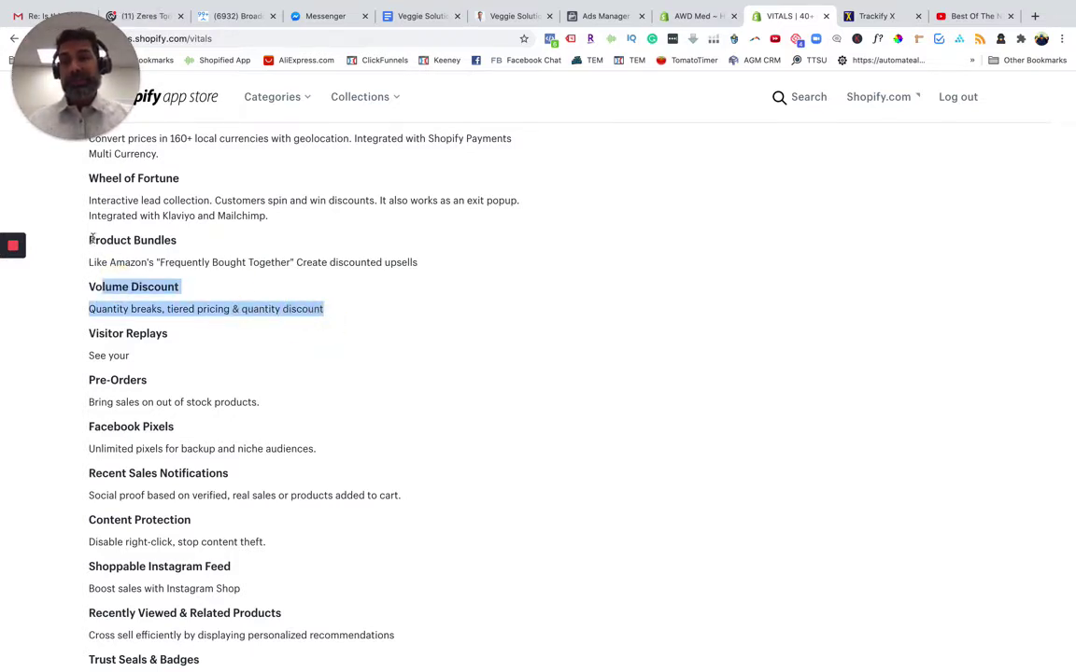
drag(96, 240, 446, 272)
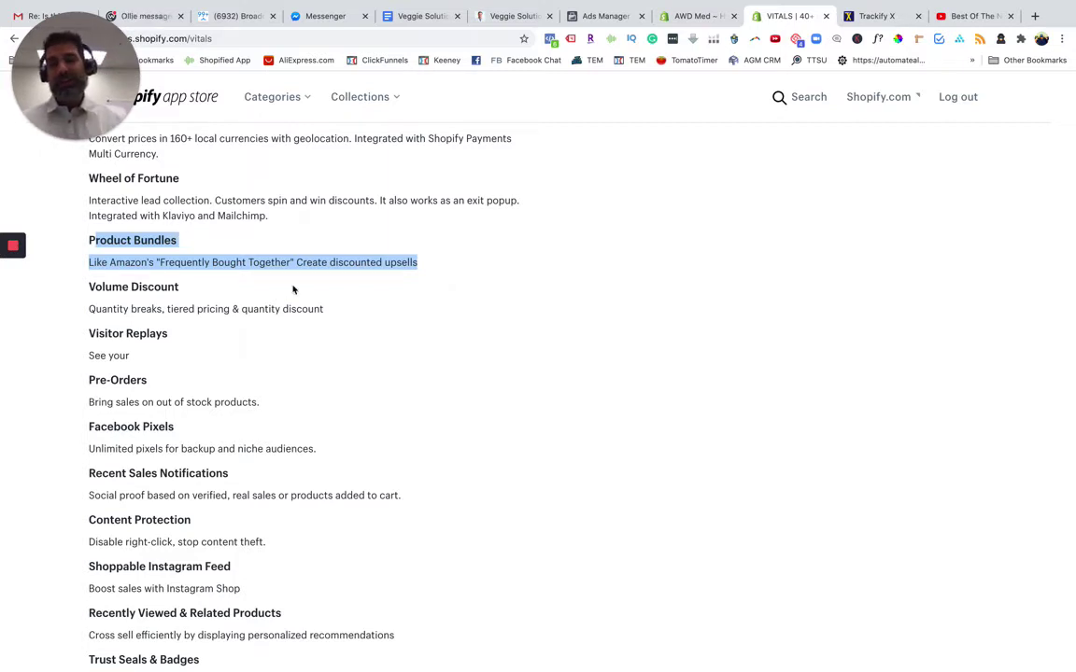
drag(93, 287, 332, 324)
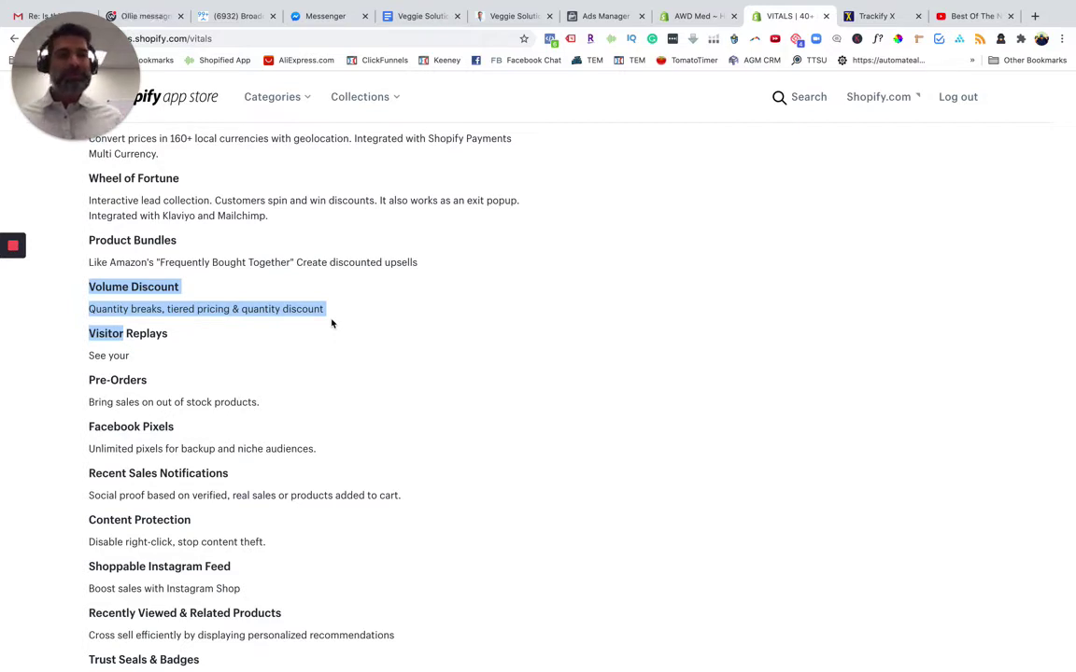
click(240, 307)
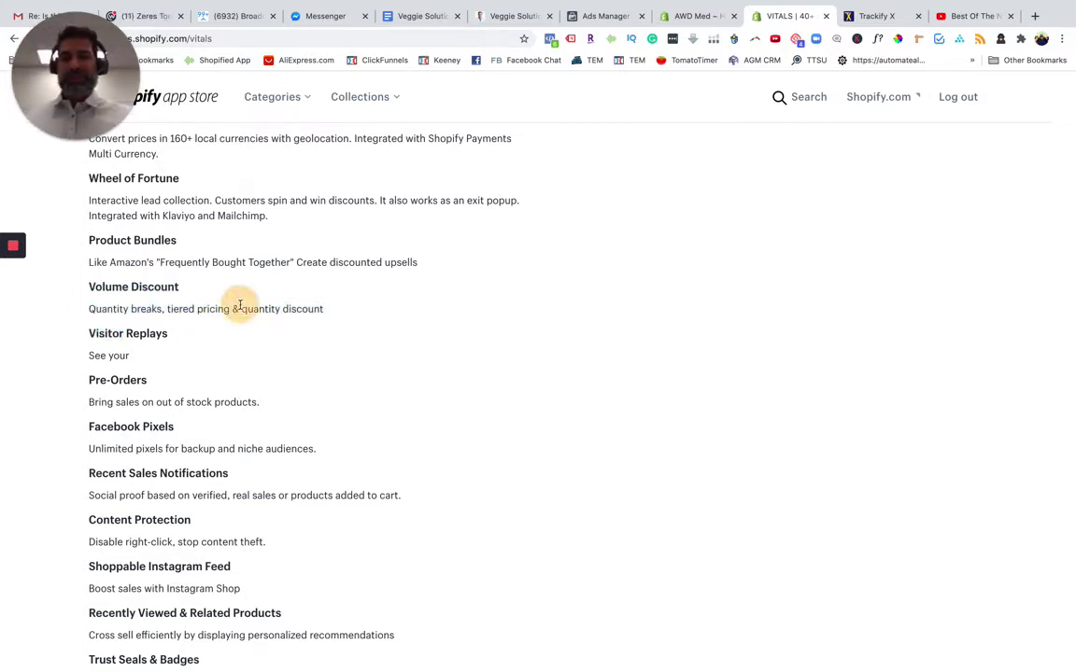
scroll(112, 371, down, 1)
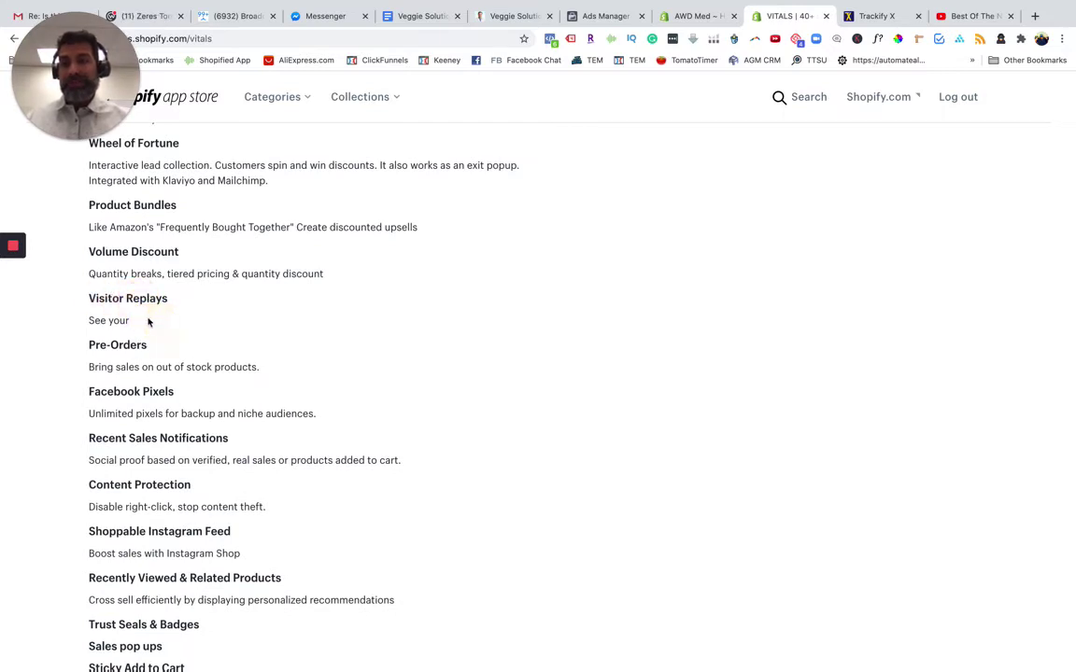
drag(94, 299, 203, 326)
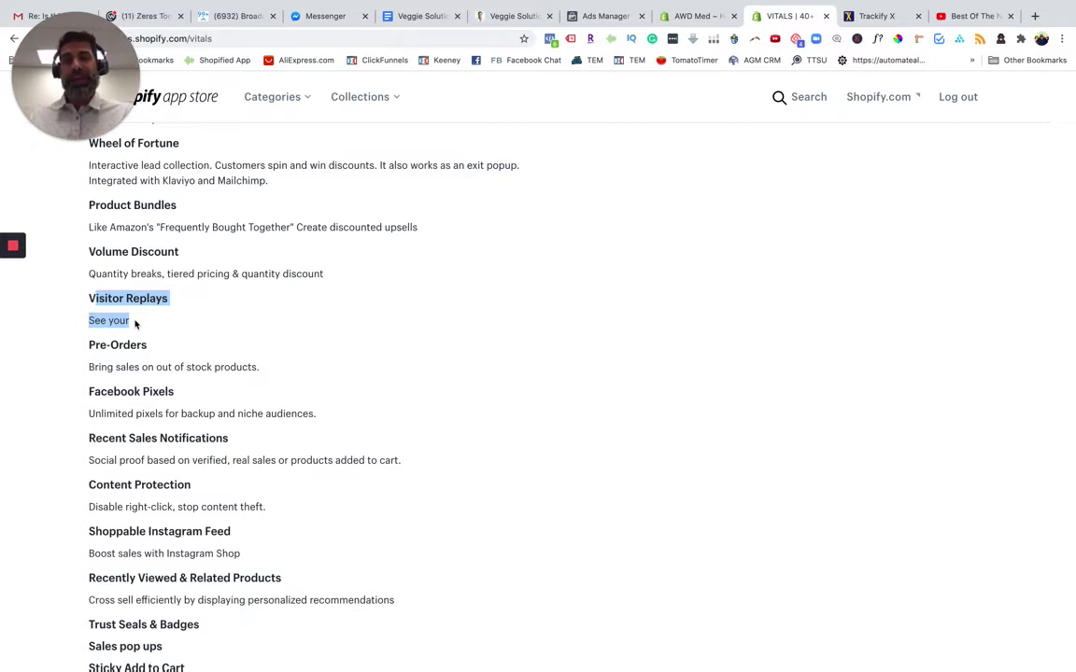
click(135, 324)
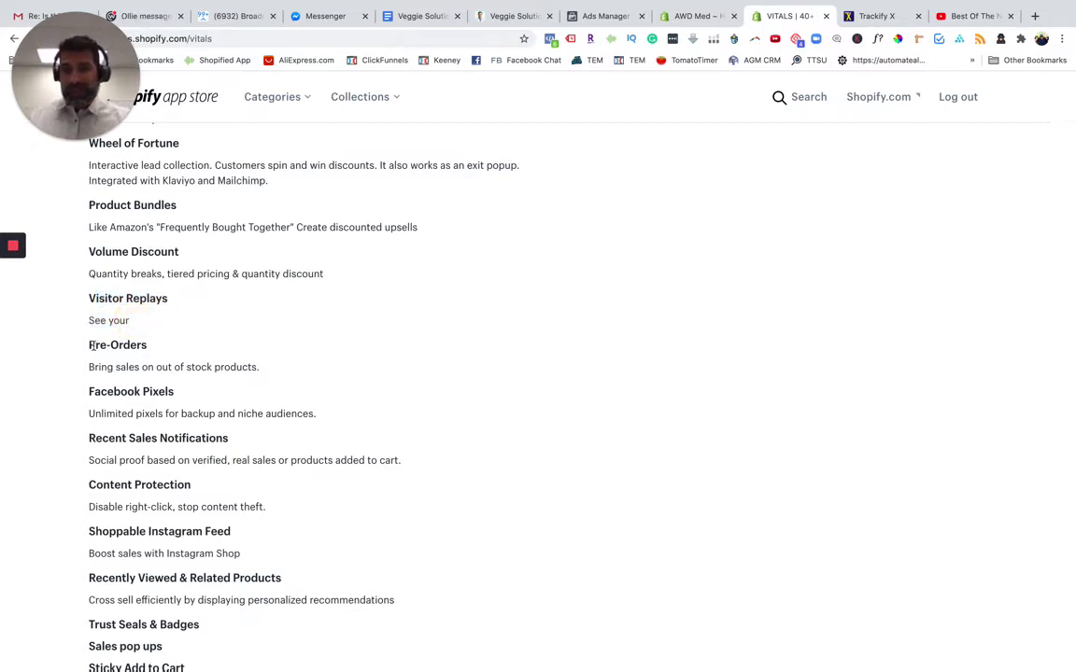
drag(89, 342, 263, 370)
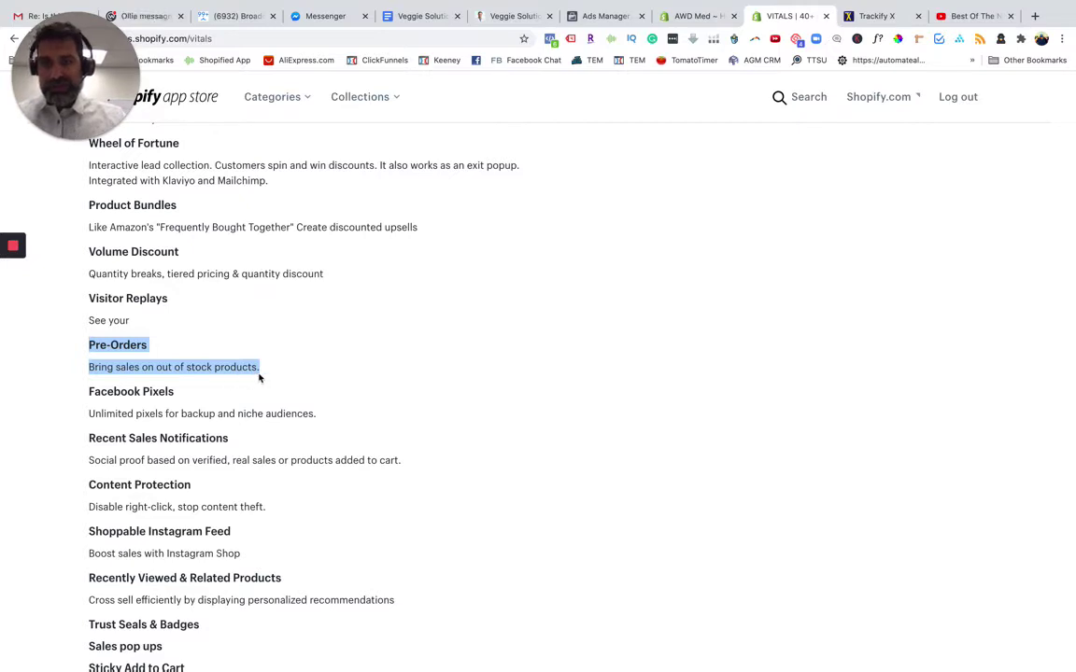
scroll(98, 355, down, 2)
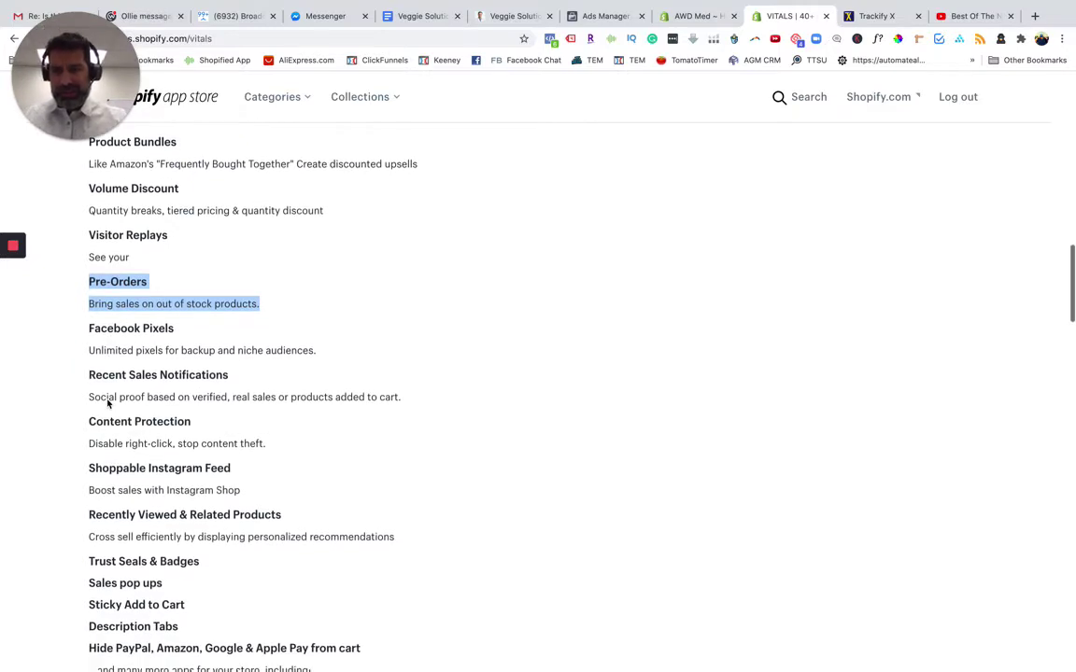
click(118, 301)
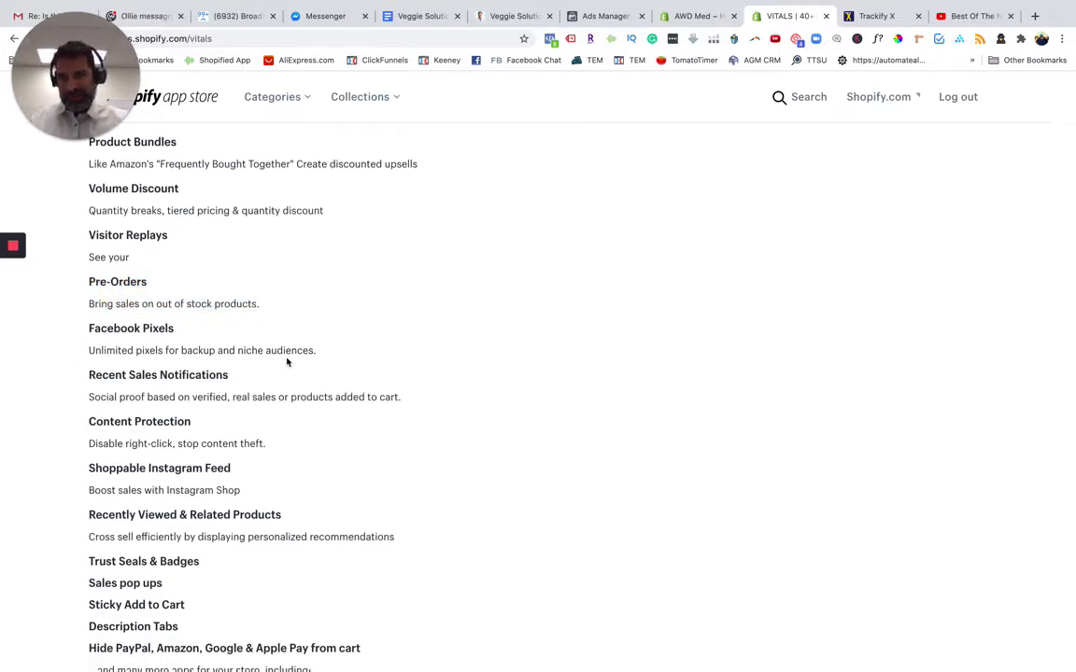
drag(87, 322, 320, 355)
scroll(172, 410, down, 2)
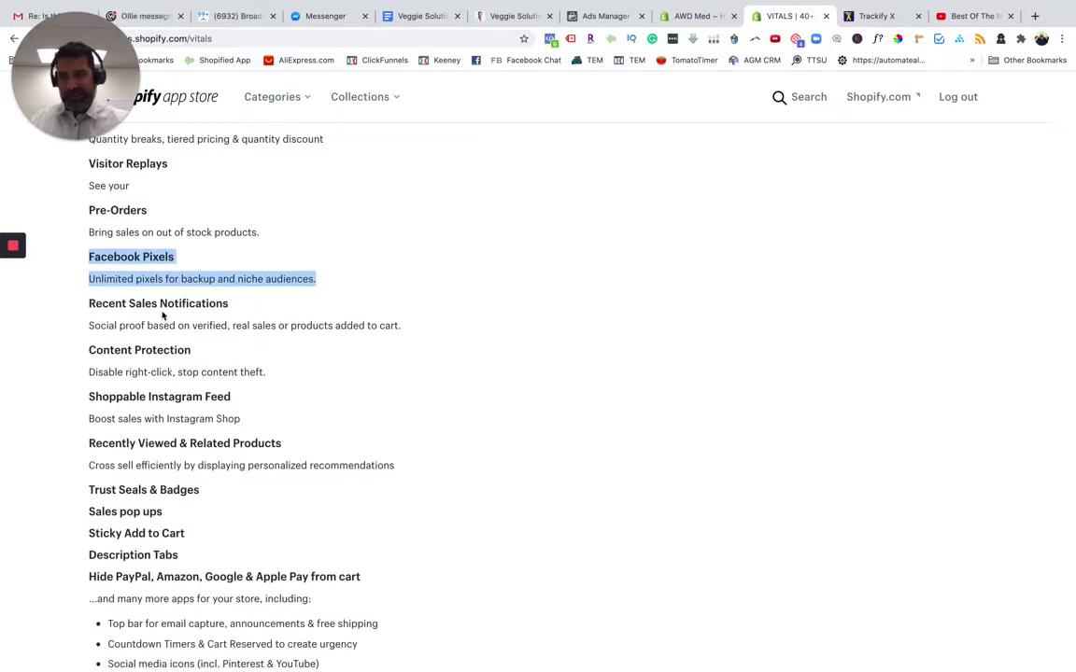
drag(96, 304, 383, 328)
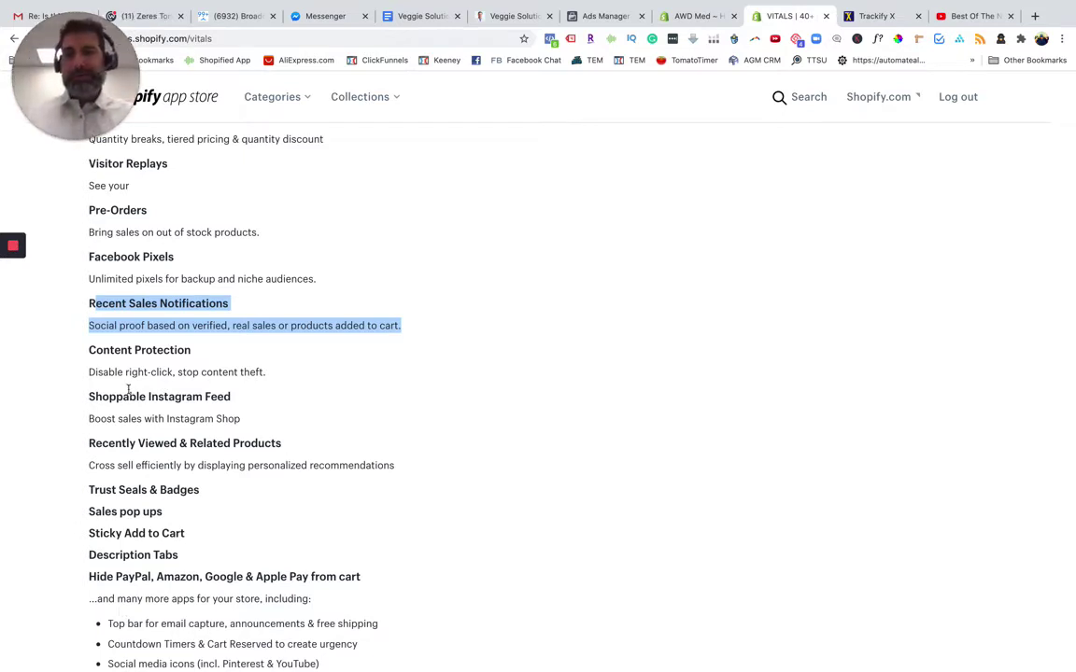
scroll(130, 386, down, 1)
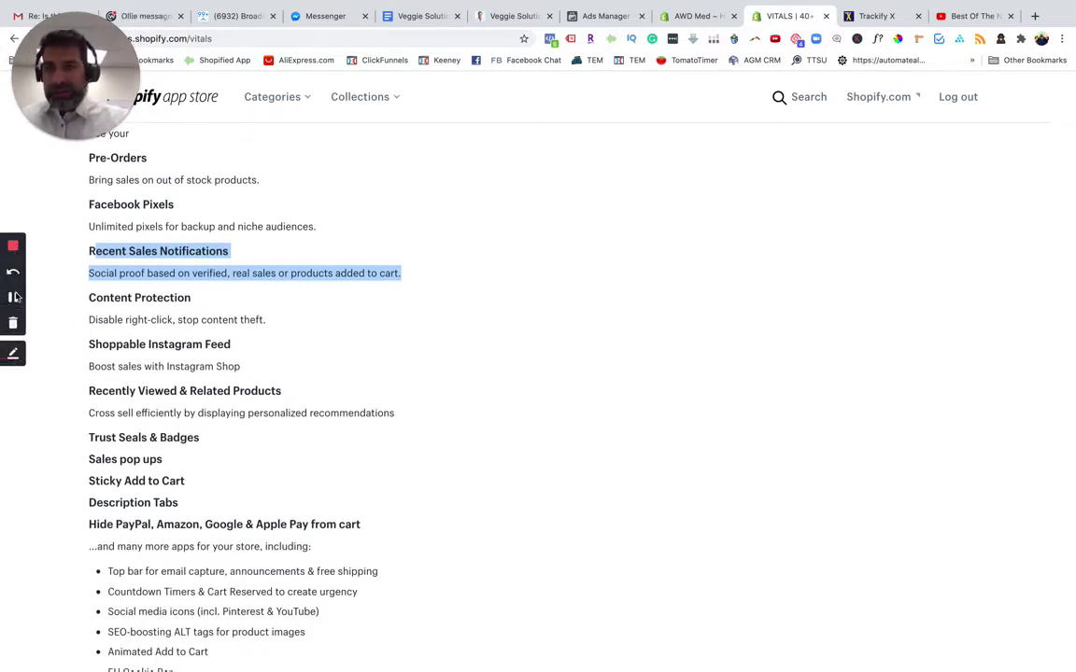
click(15, 301)
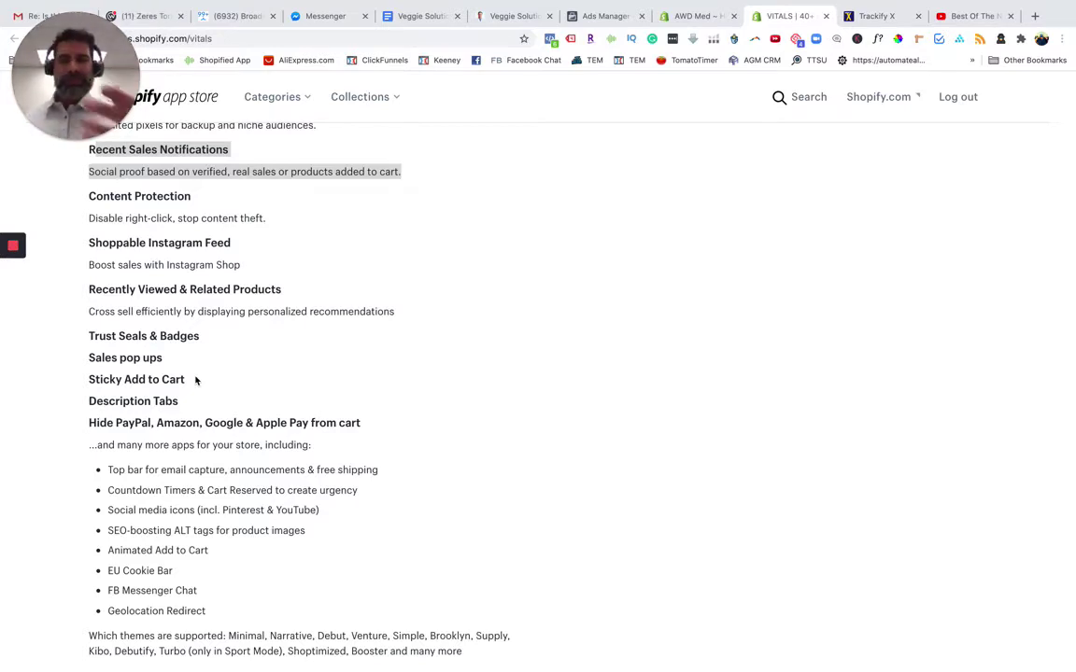
click(121, 337)
drag(202, 338, 90, 337)
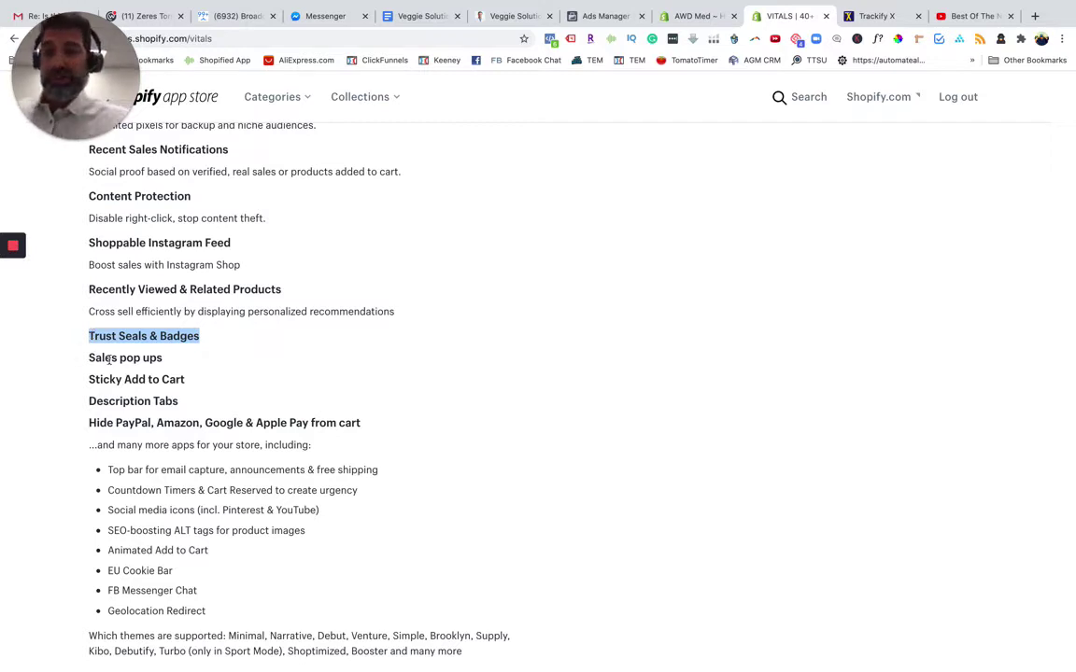
drag(104, 380, 176, 382)
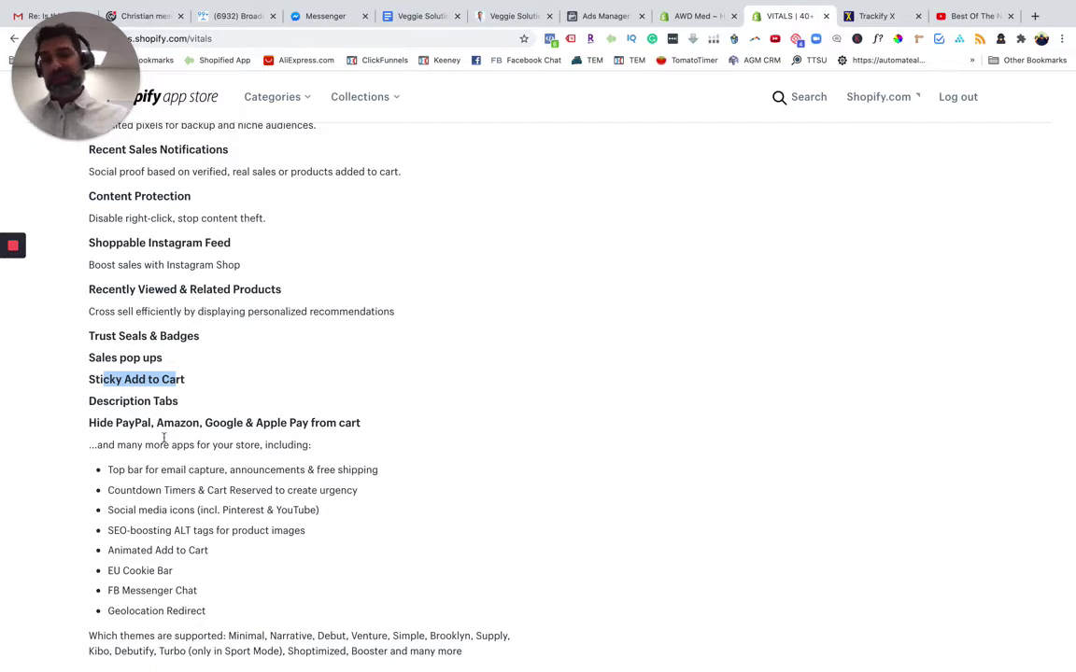
Highlight the Hide PayPal, Amazon, Google & Apple Pay from cart heading and the top bar free-shipping extra
scroll(209, 437, down, 3)
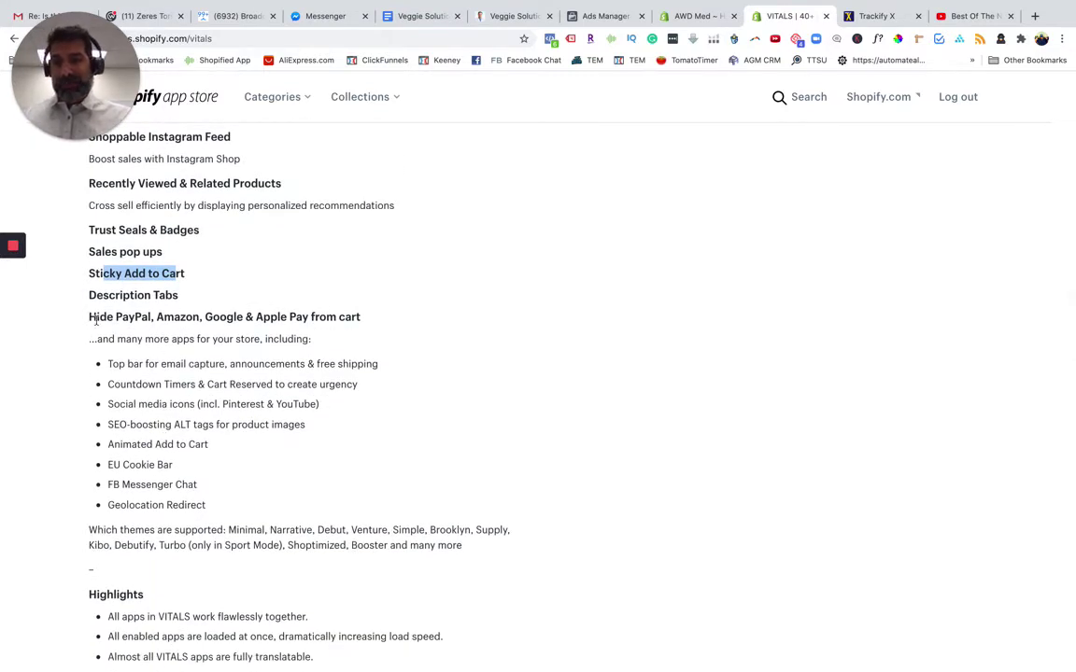
drag(97, 317, 367, 322)
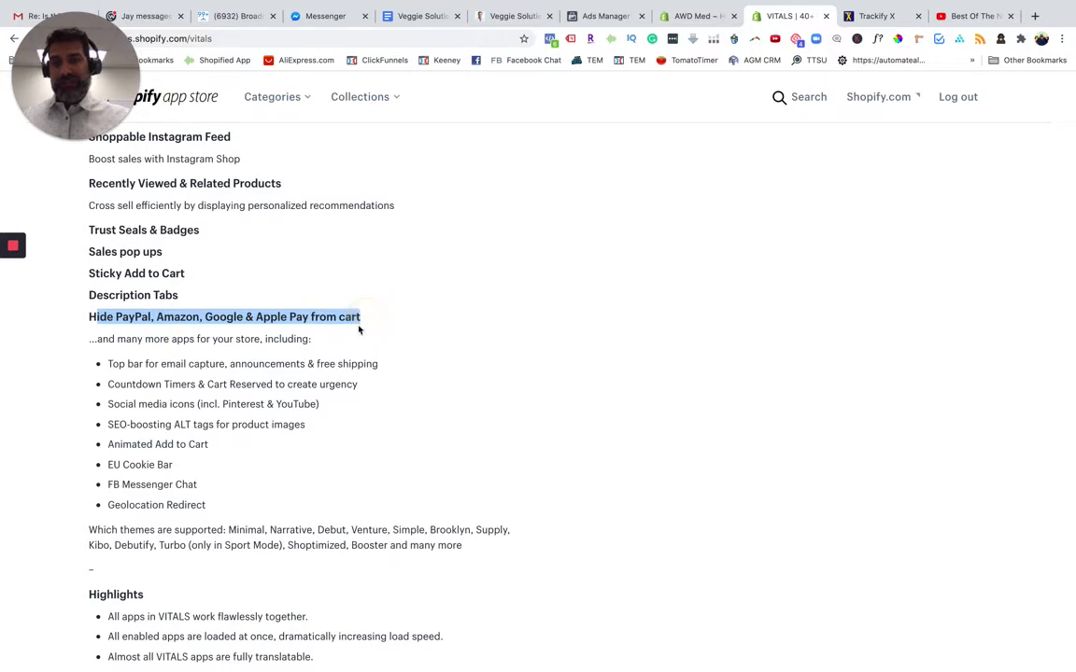
click(104, 317)
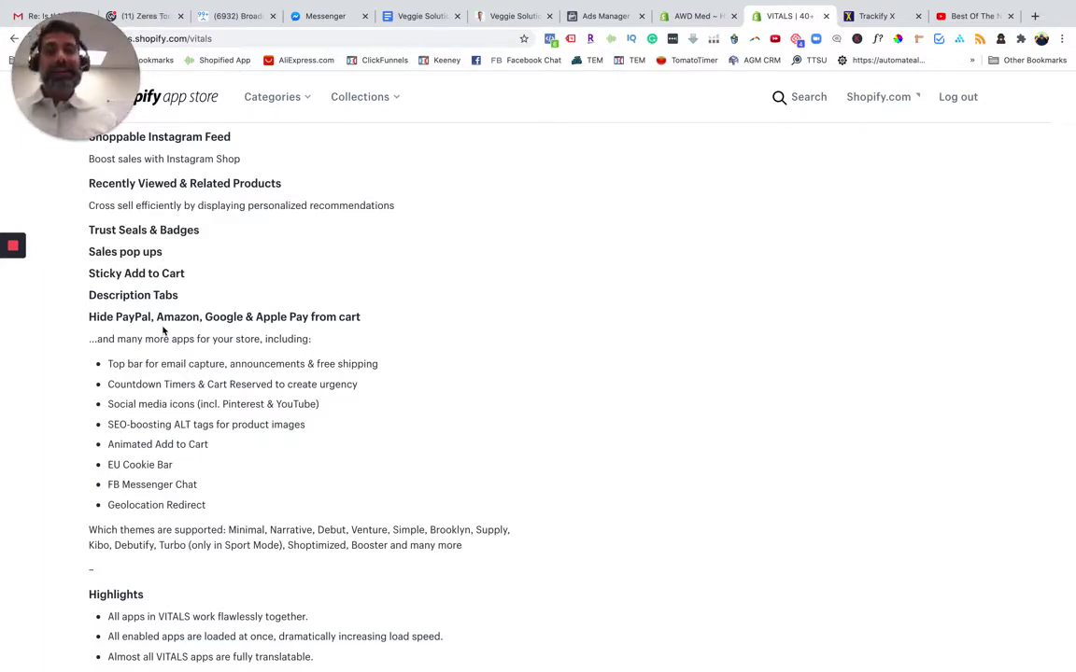
drag(89, 318, 378, 316)
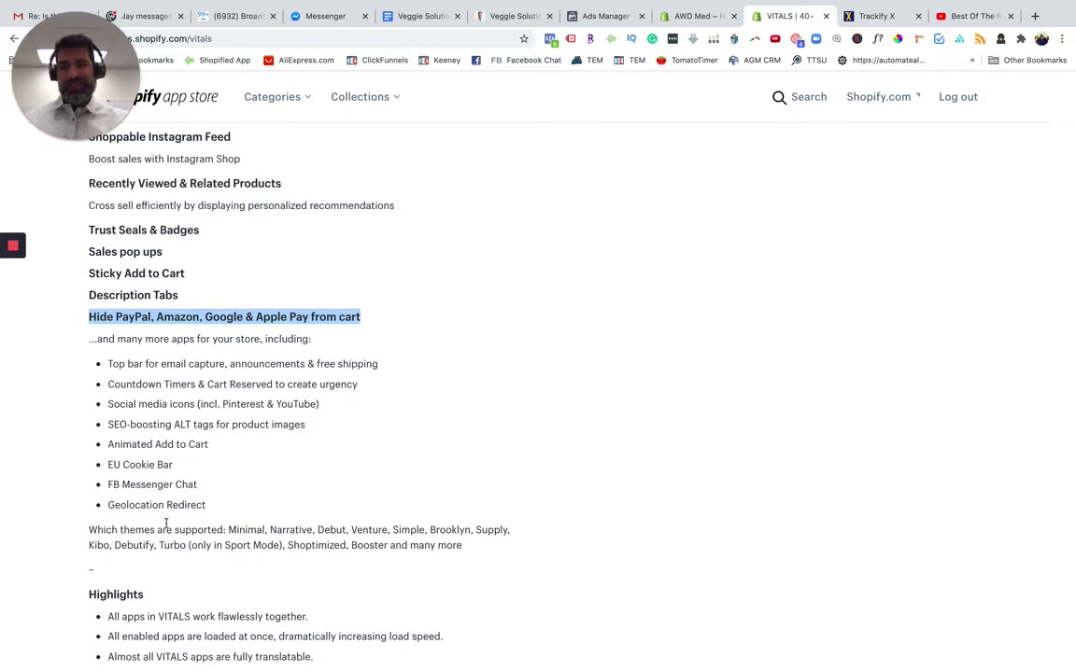
scroll(144, 561, down, 3)
scroll(144, 561, up, 5)
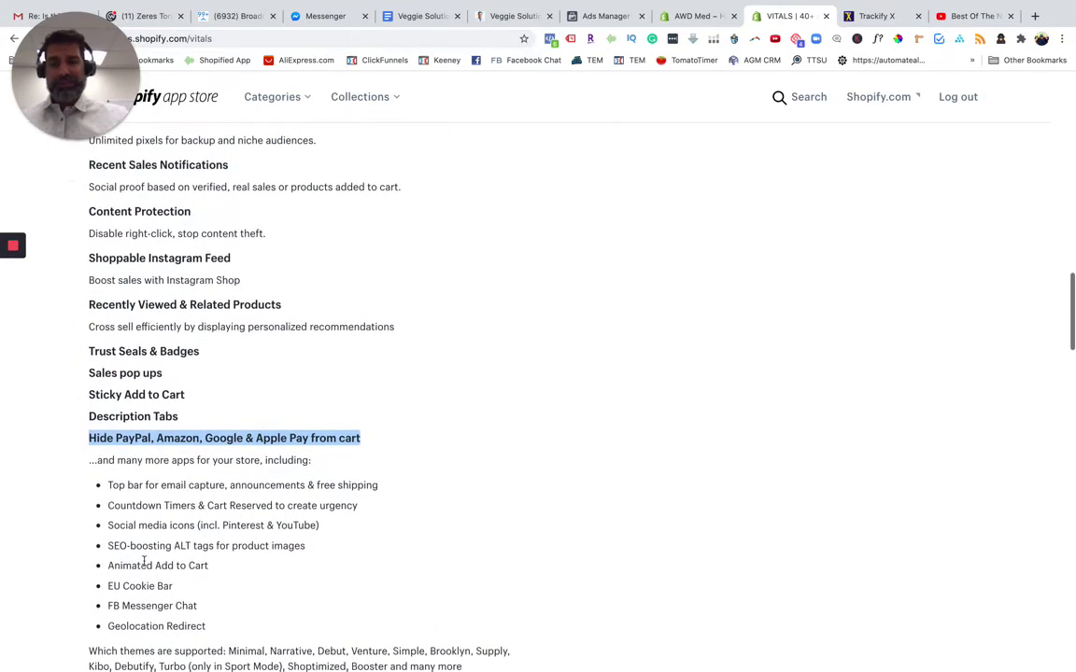
scroll(143, 561, down, 2)
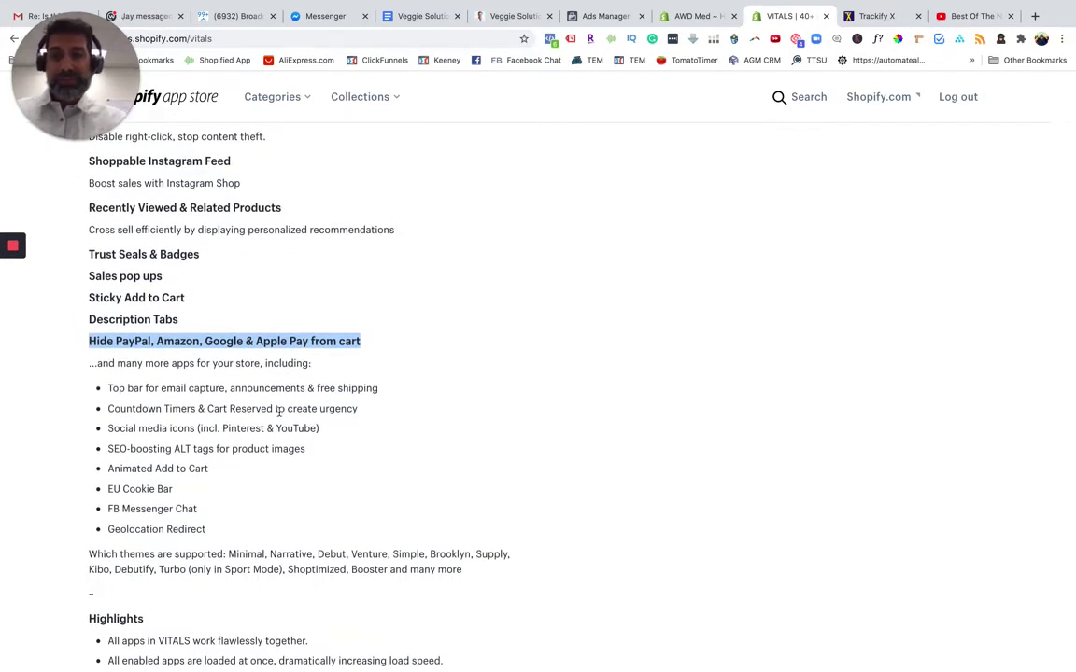
drag(105, 388, 151, 384)
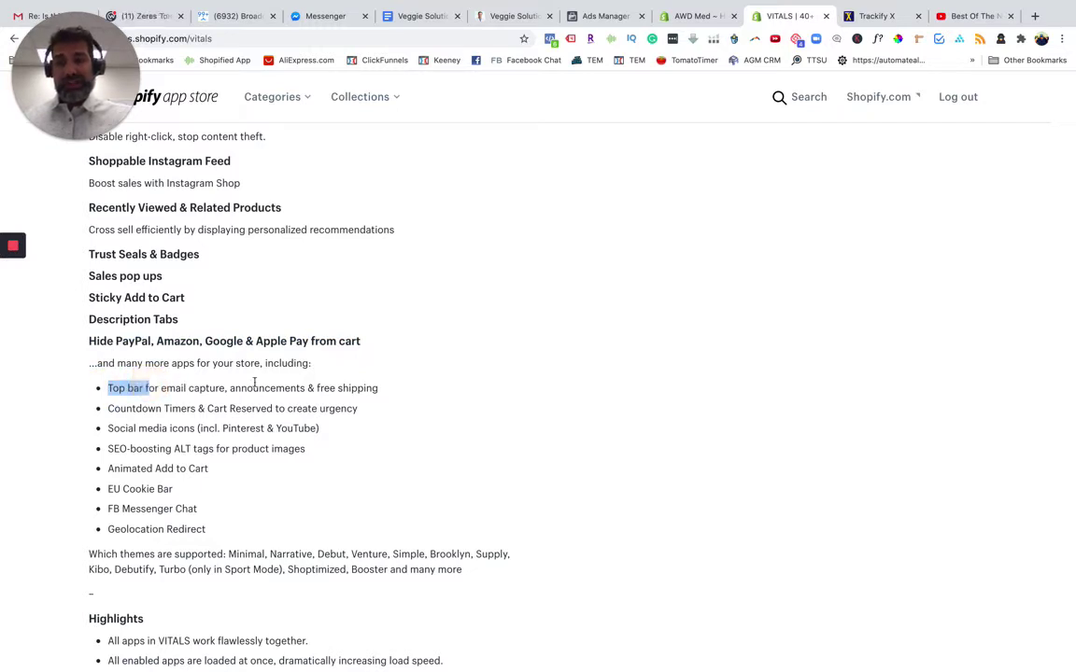
drag(378, 387, 315, 386)
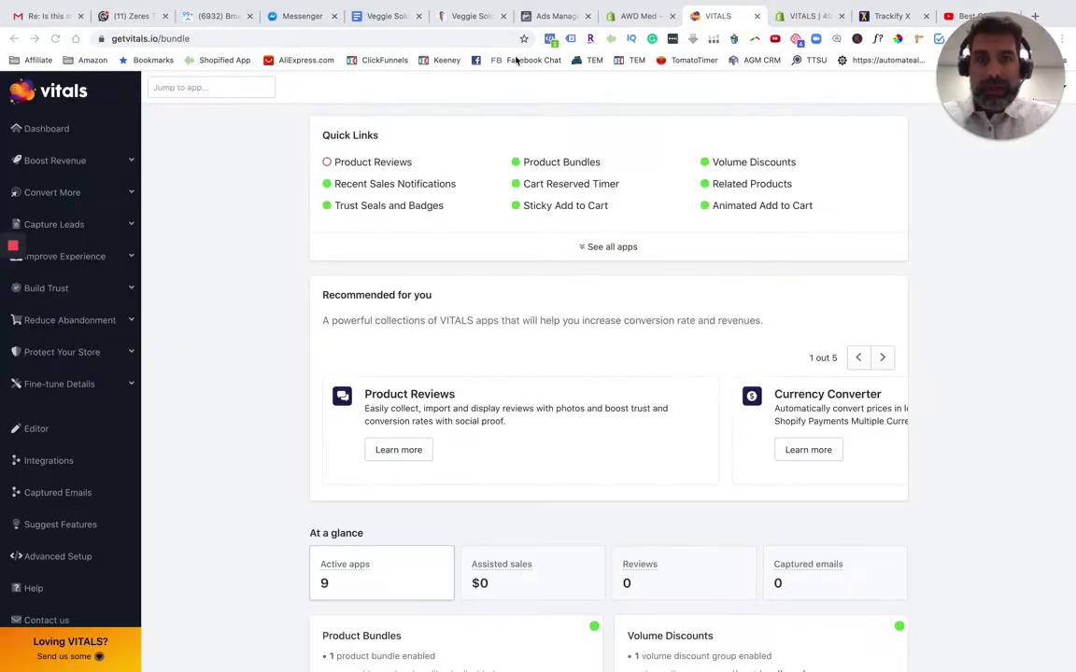
click(621, 17)
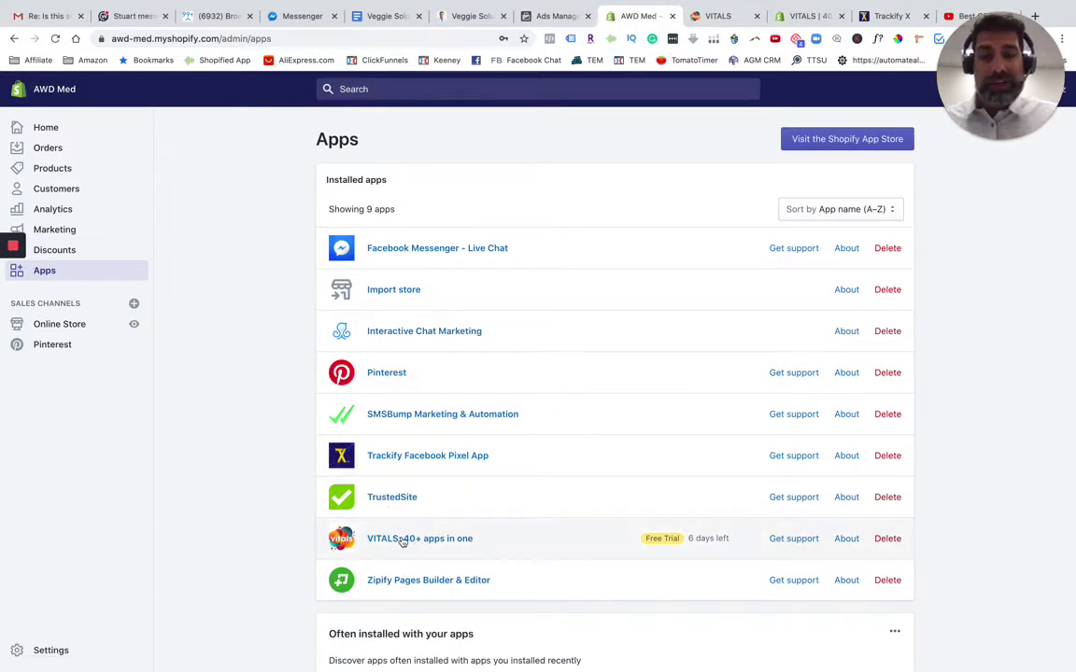
click(718, 17)
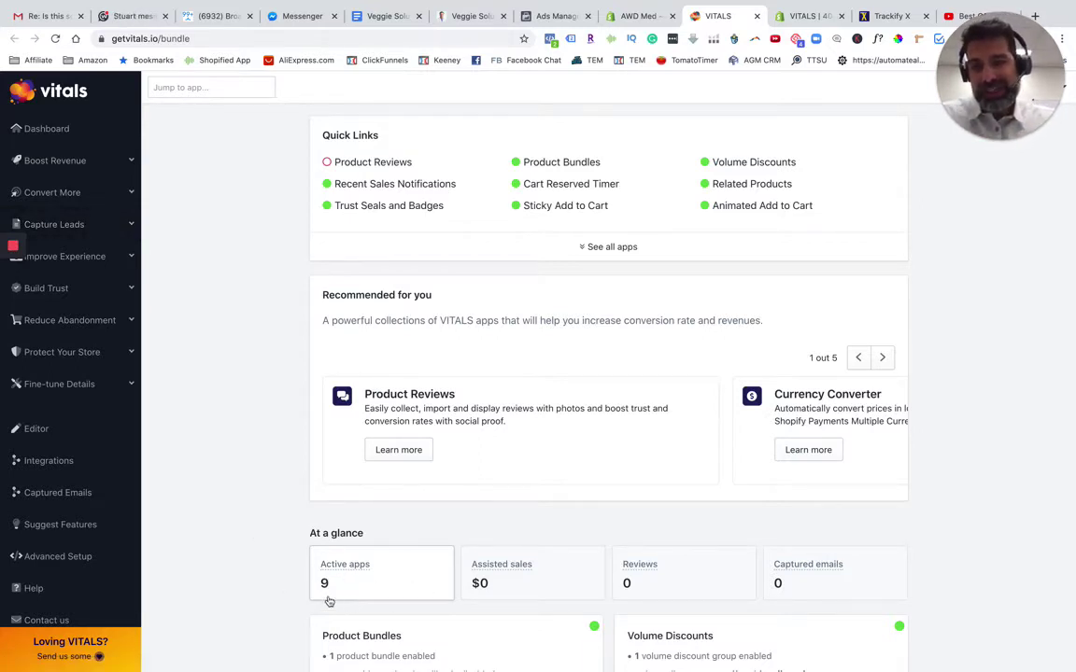
scroll(510, 612, down, 5)
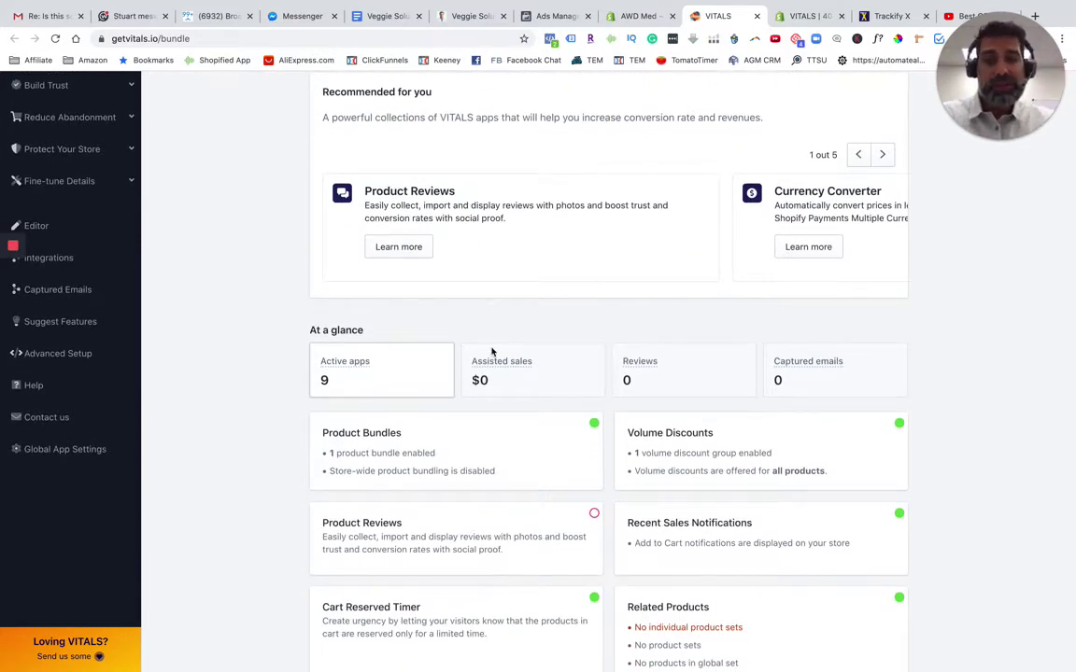
mouse_move(508, 364)
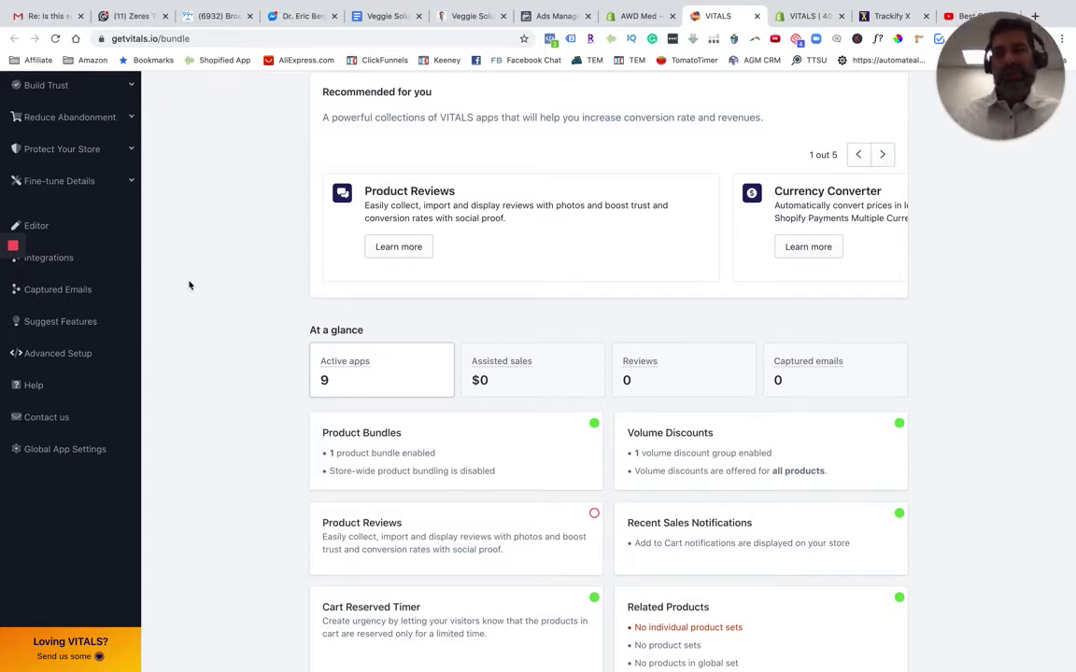
Expand Improve Experience and Build Trust in the VITALS sidebar to reach Trust Seals and Badges
scroll(159, 209, up, 3)
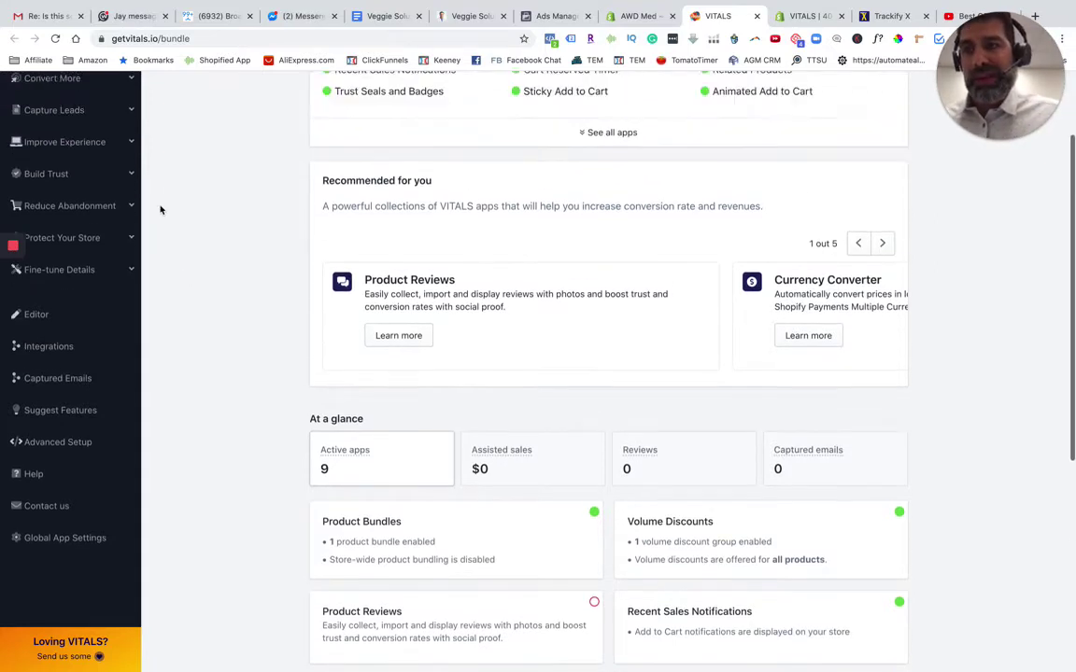
scroll(156, 211, up, 1)
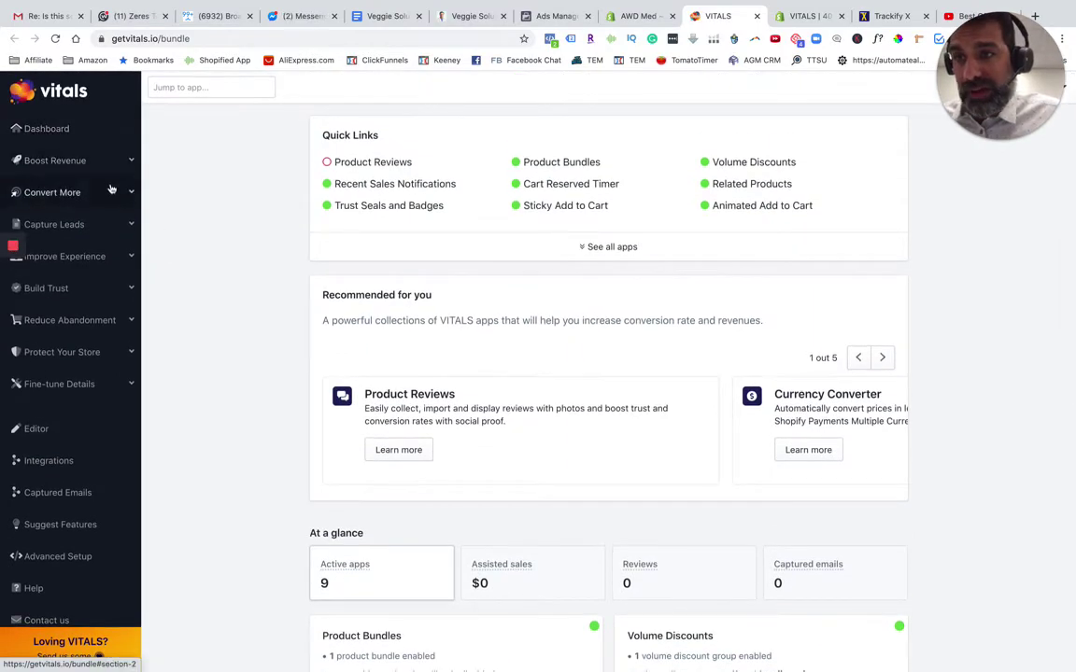
scroll(98, 215, down, 1)
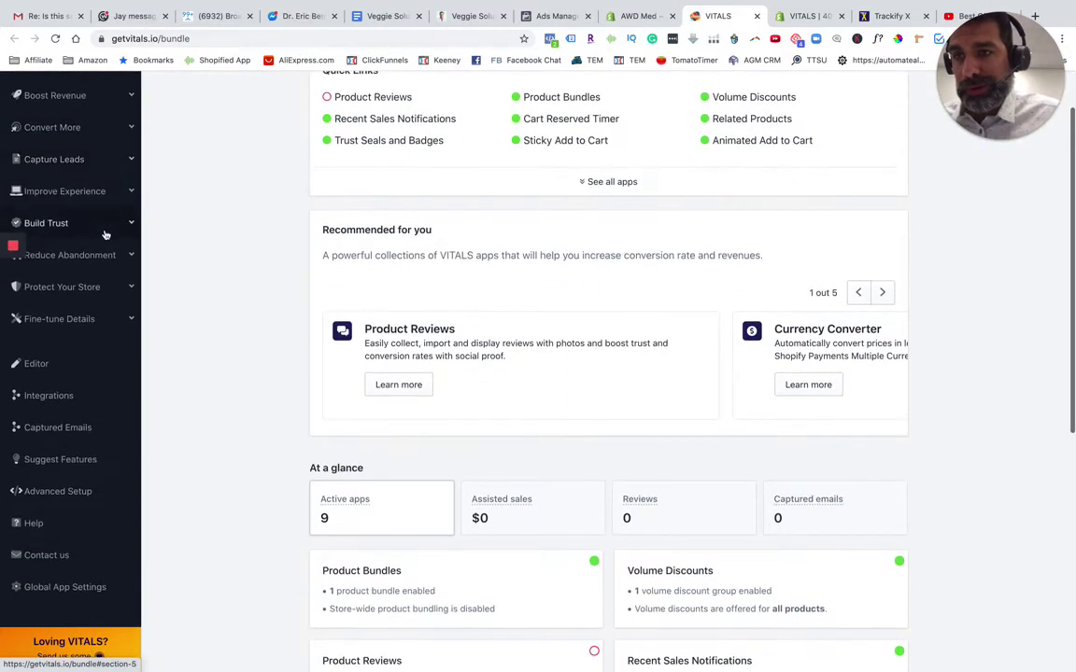
click(98, 189)
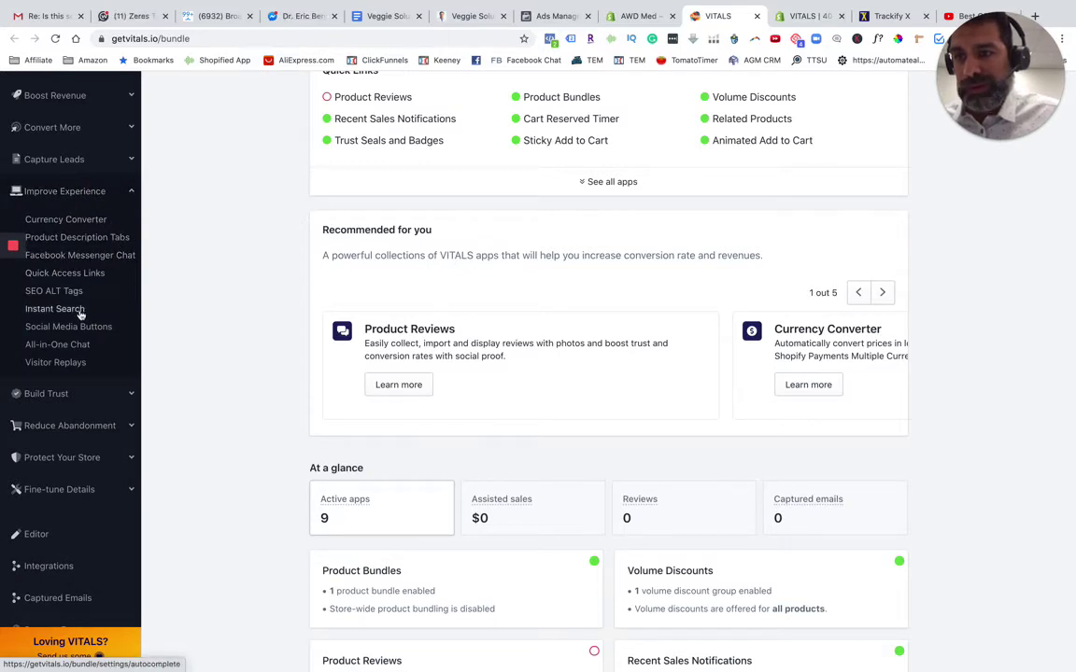
click(78, 396)
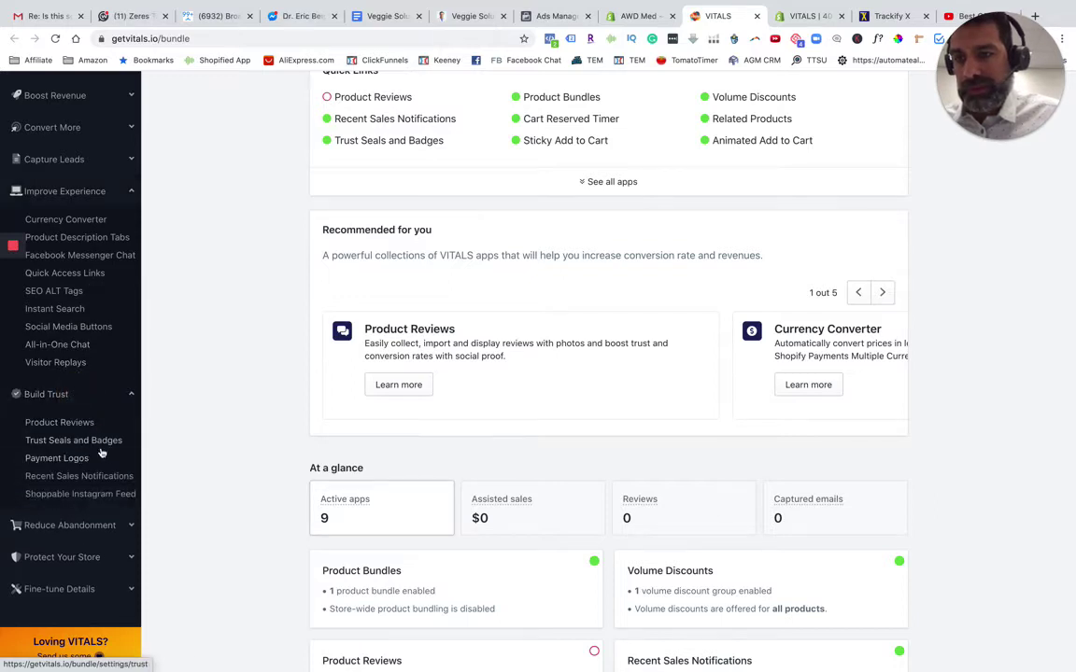
click(75, 440)
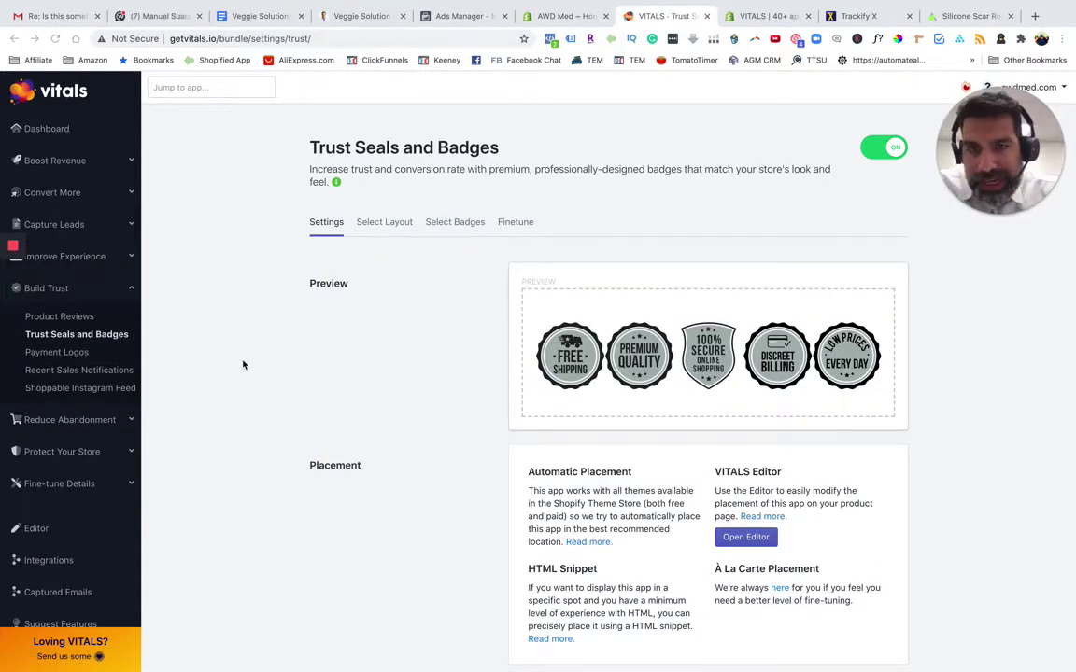
Browse the Select Layout badge styles, keeping the round Guaranteed Quality/Money Back seal as current layout
click(217, 327)
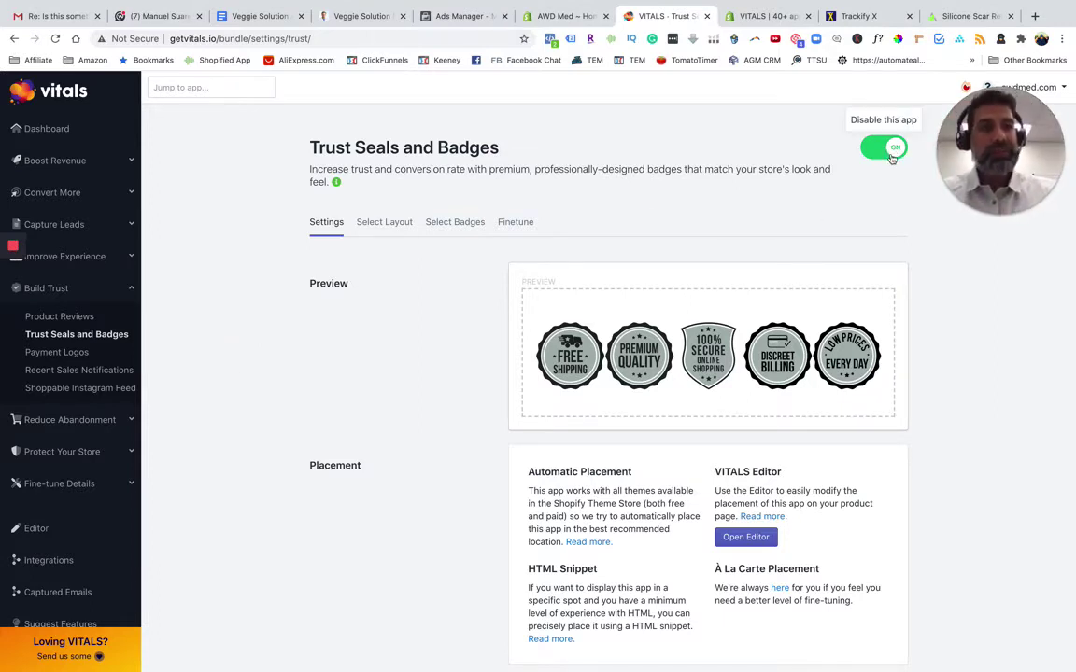
scroll(579, 437, down, 1)
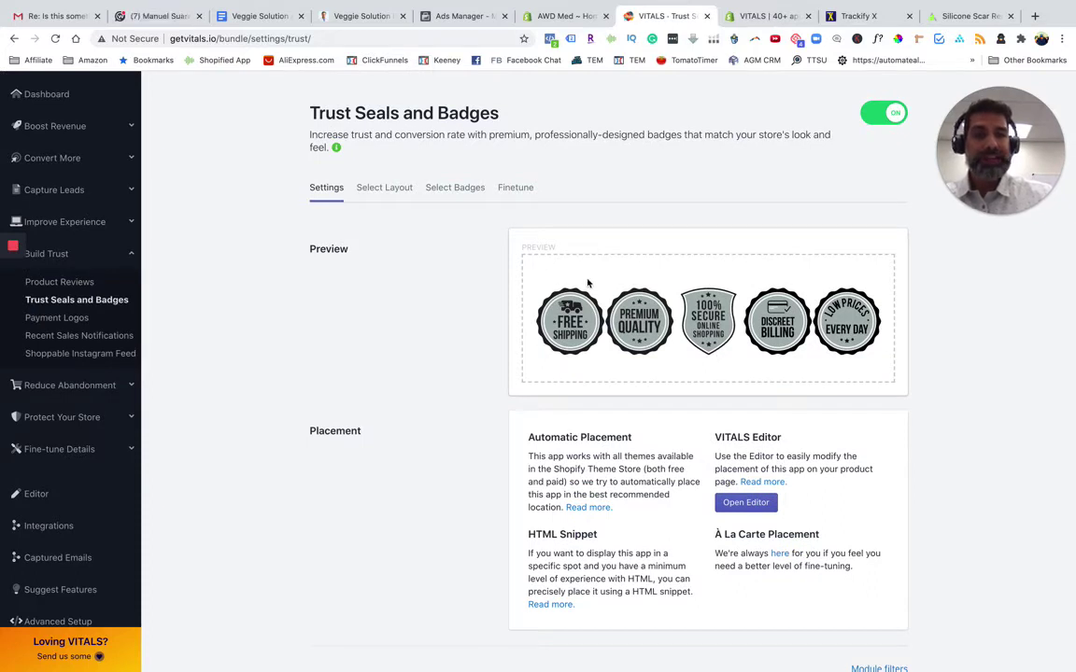
click(384, 192)
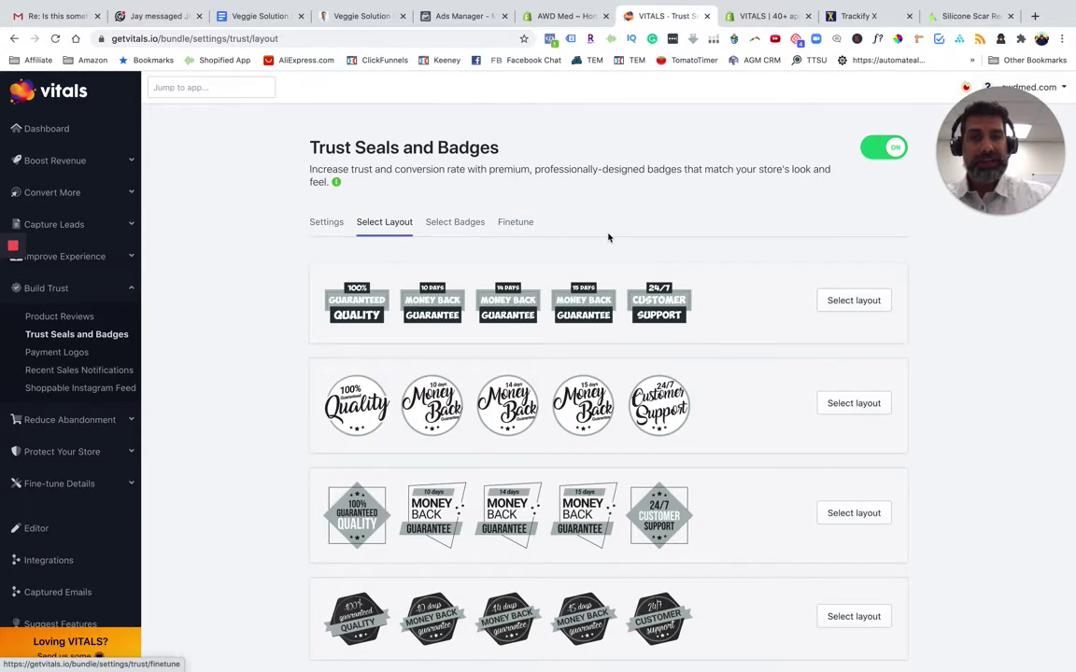
scroll(751, 463, down, 2)
scroll(671, 410, down, 7)
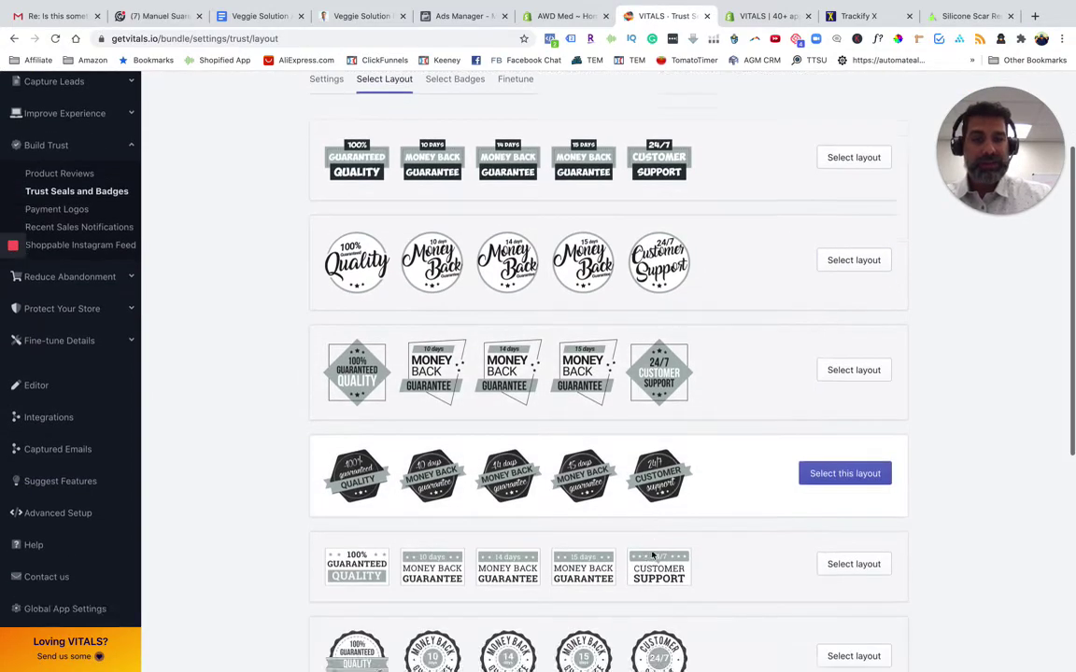
scroll(651, 566, up, 5)
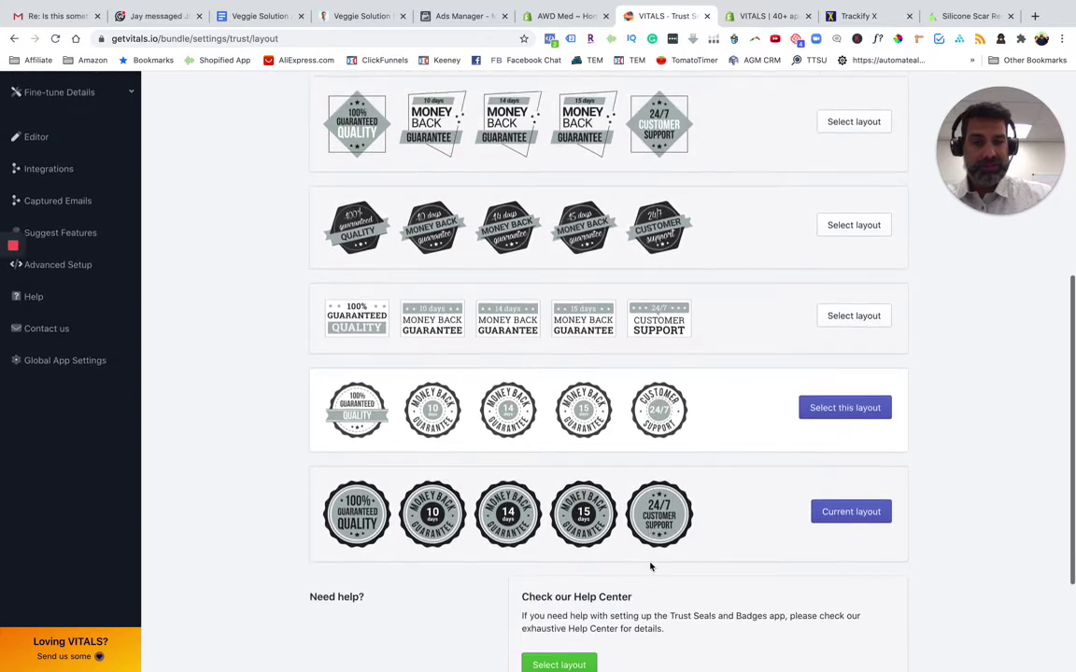
scroll(650, 567, down, 3)
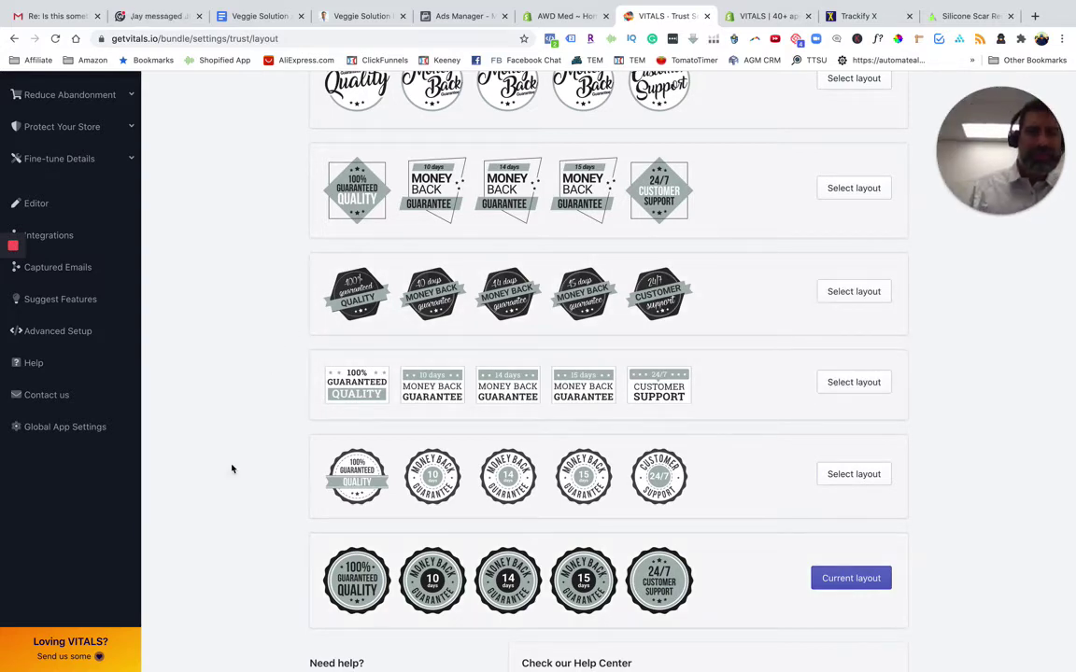
scroll(232, 468, up, 2)
scroll(232, 469, down, 4)
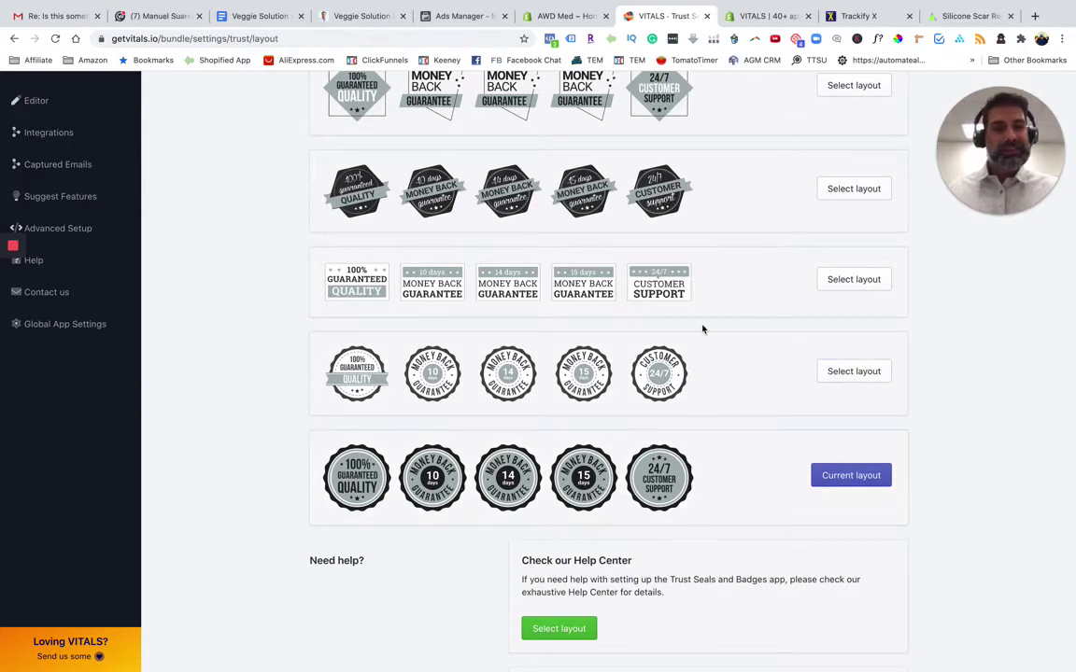
scroll(644, 313, up, 2)
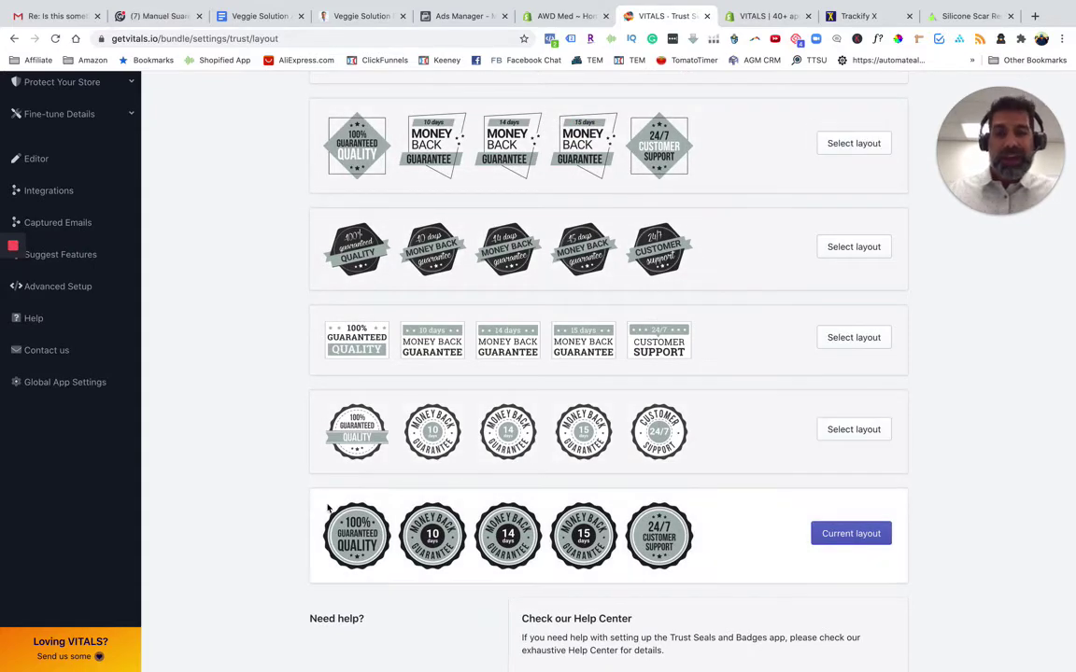
scroll(700, 526, up, 10)
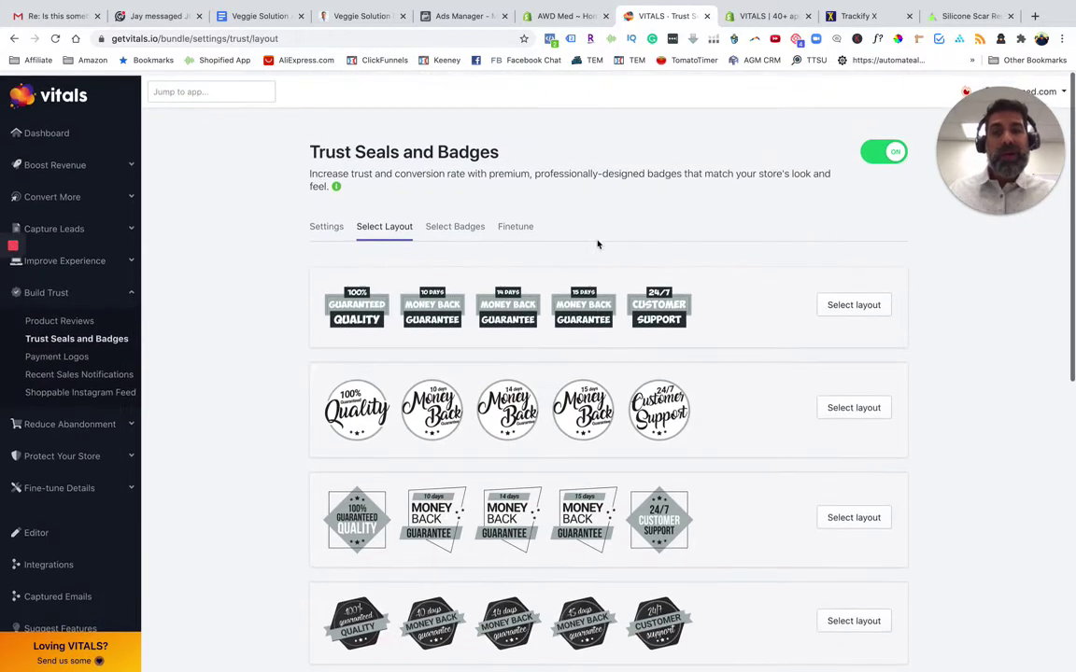
Add the 100% Satisfaction Guaranteed badge from the Select Badges grid, making six selected badges
click(467, 230)
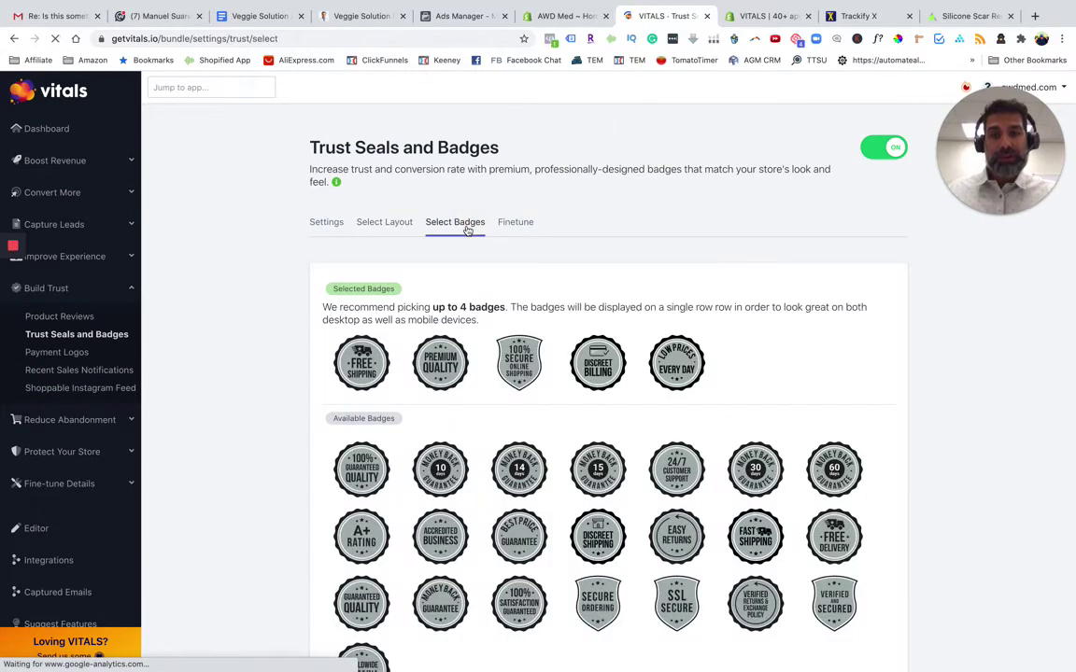
scroll(296, 429, down, 1)
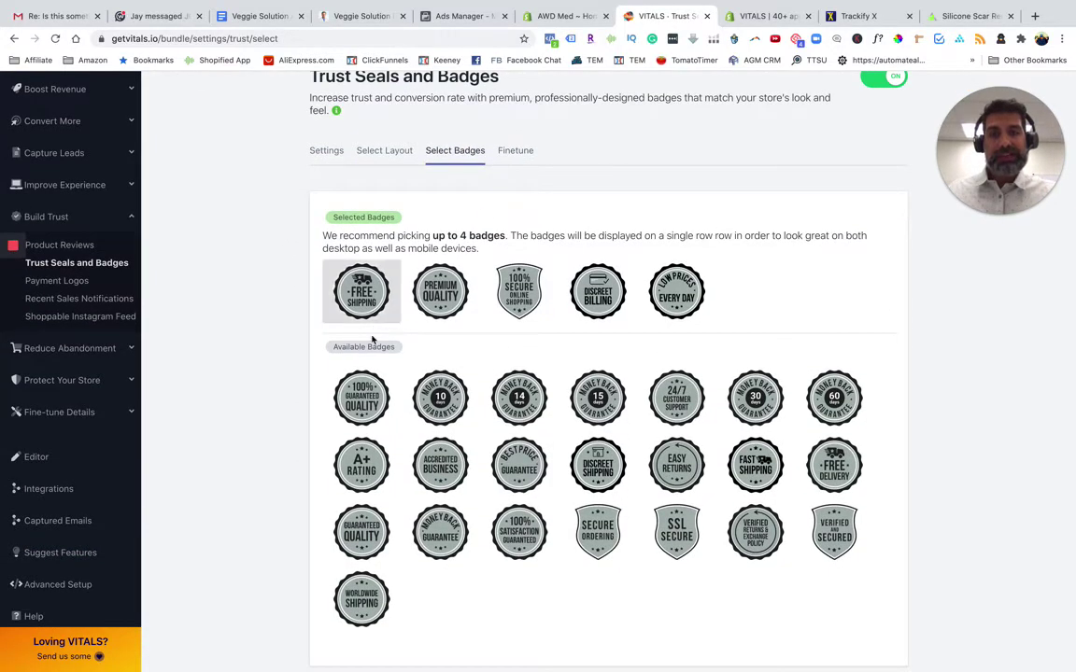
scroll(373, 345, down, 2)
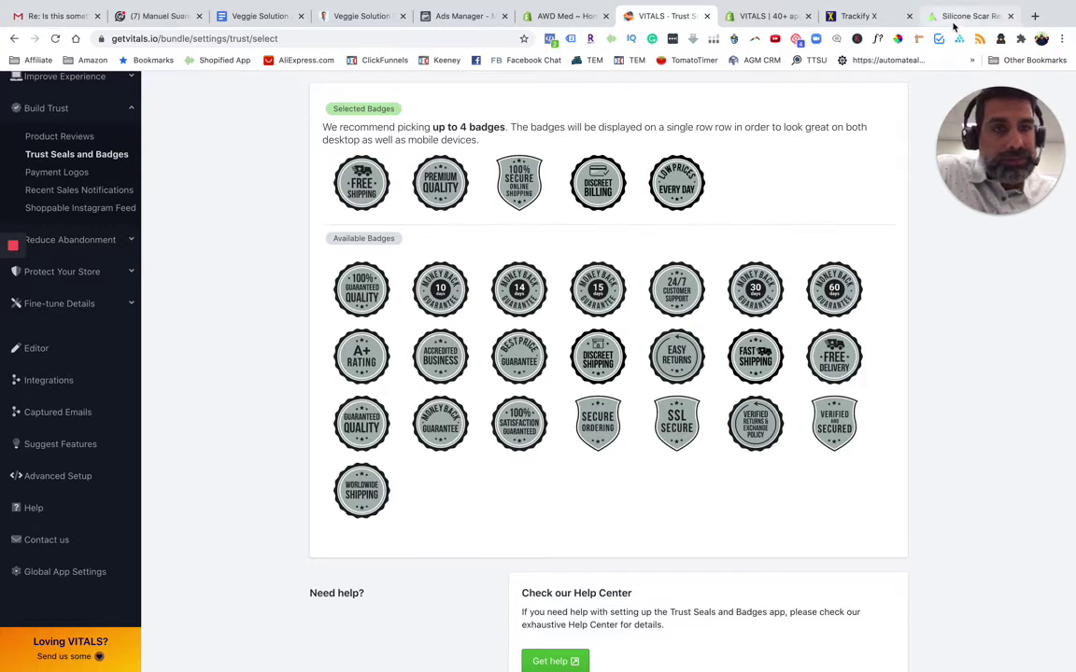
scroll(752, 152, up, 2)
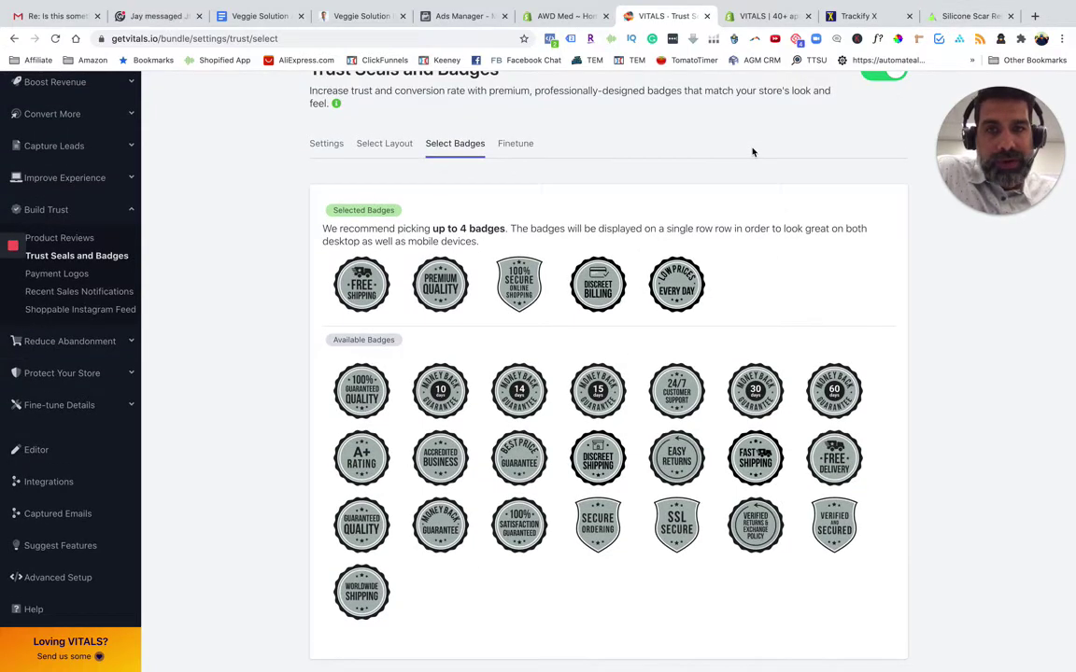
scroll(541, 308, down, 1)
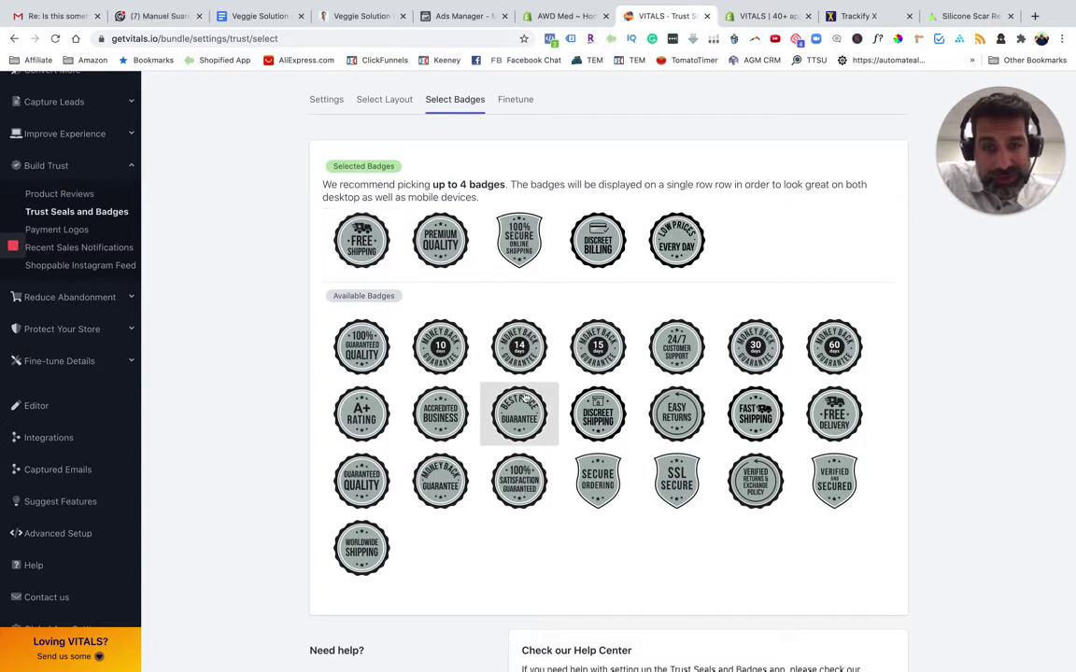
click(519, 484)
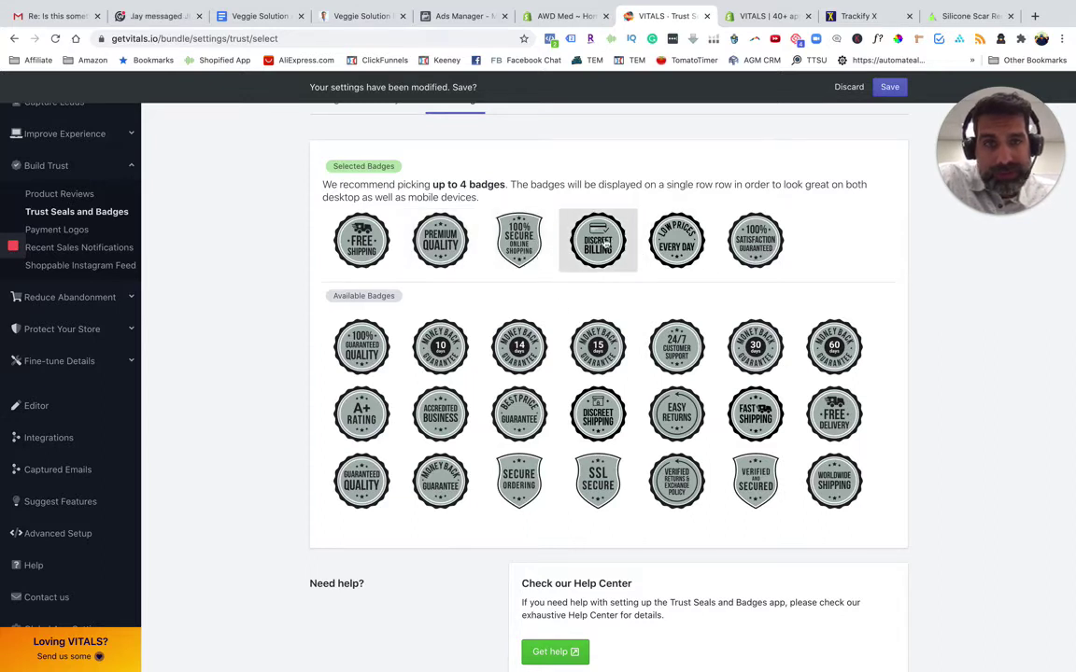
Remove Discreet Billing and Premium Quality from the selected badges and add the 30-day Money Back badge
drag(605, 242, 639, 370)
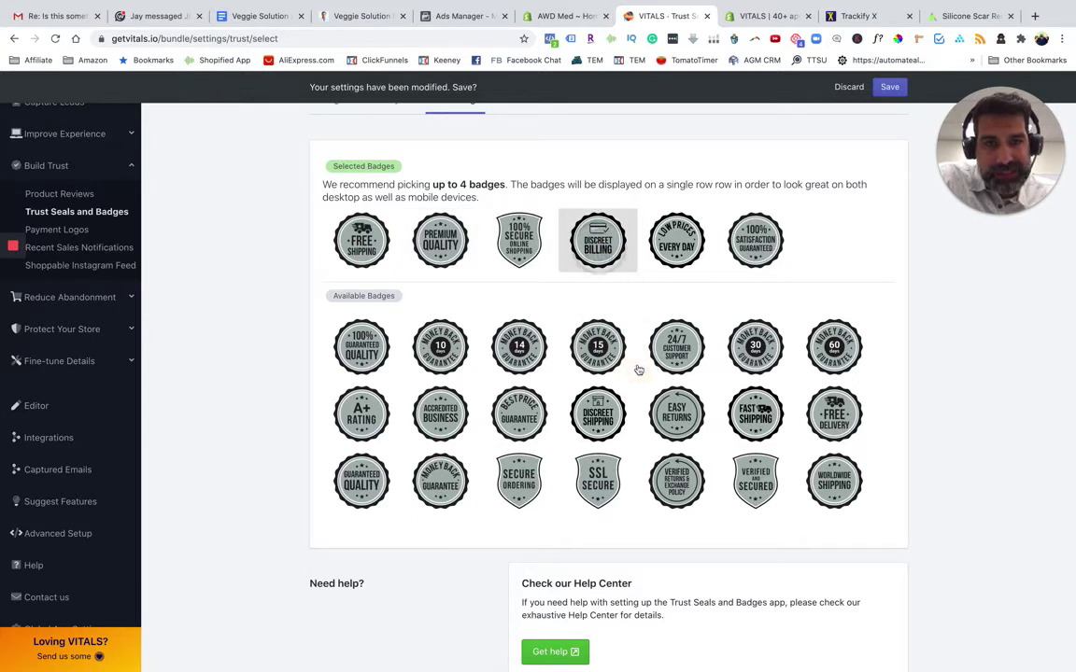
drag(602, 249, 758, 451)
click(597, 241)
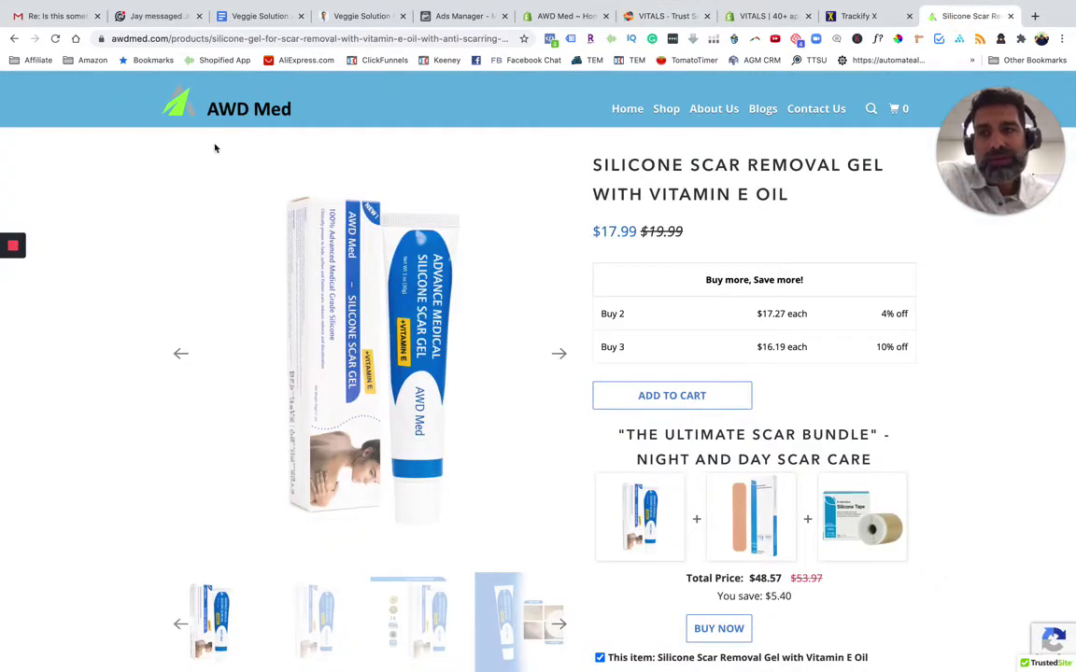
click(662, 18)
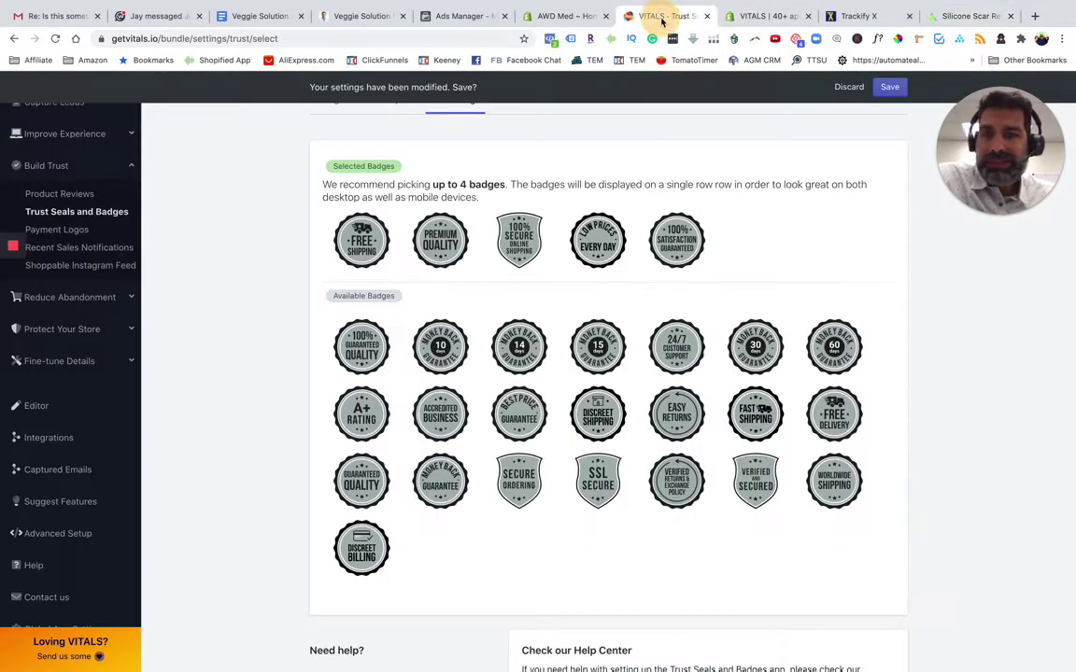
click(445, 241)
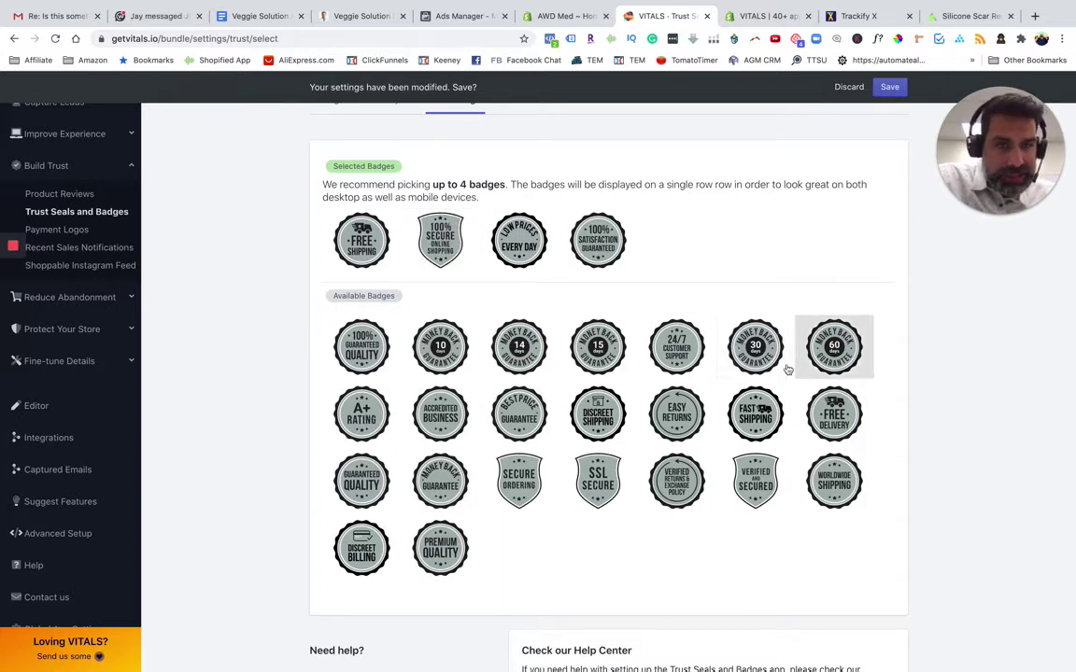
click(764, 363)
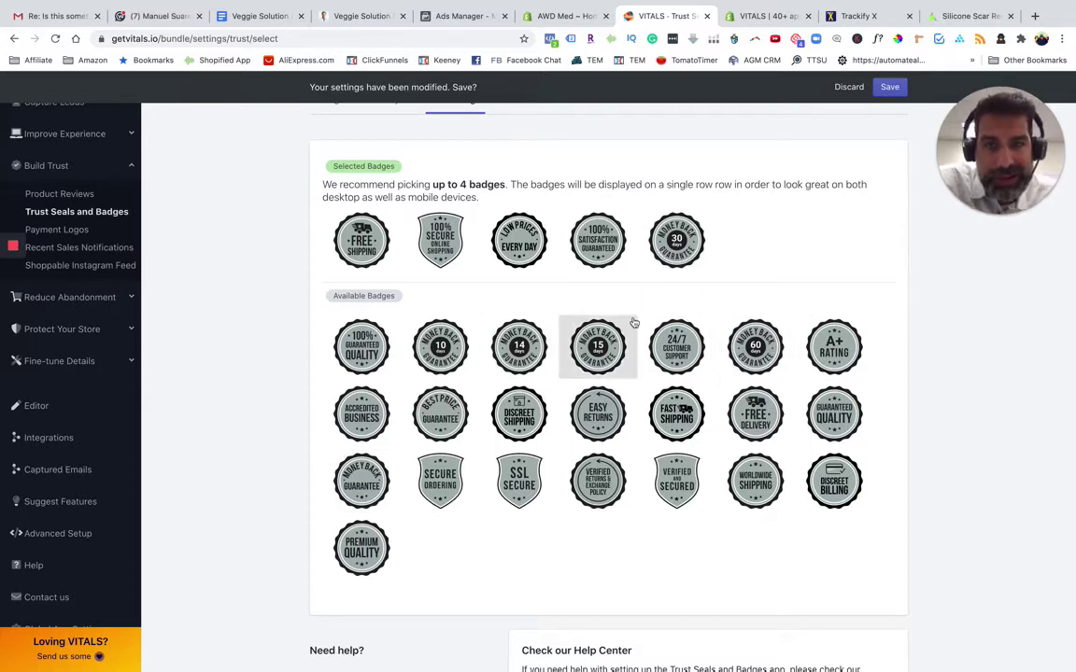
scroll(750, 245, up, 1)
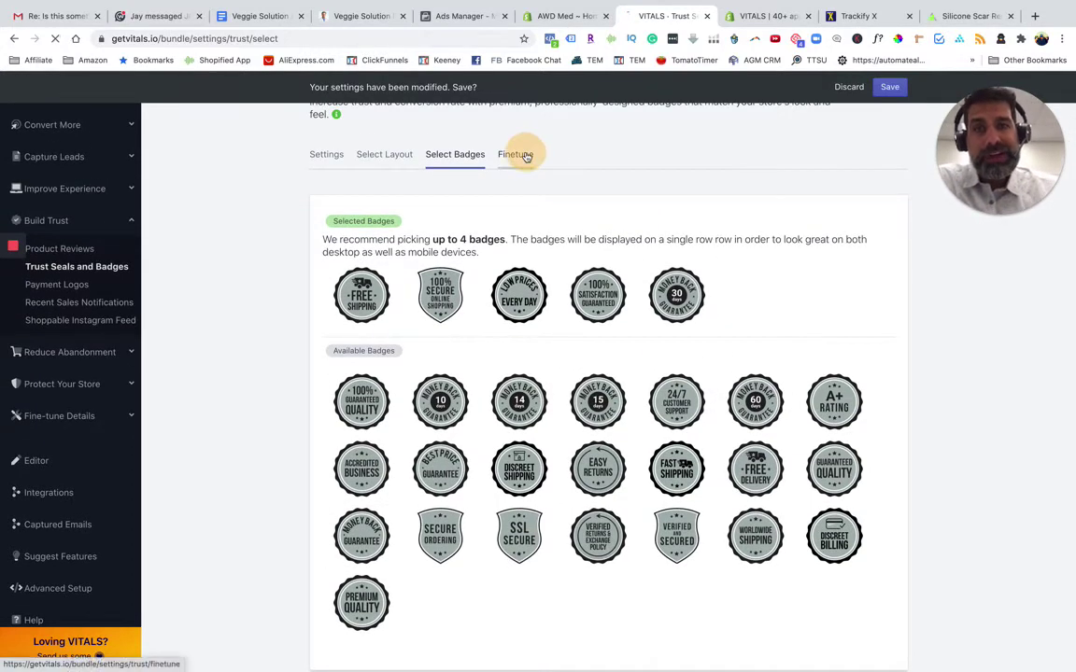
Check the Finetune tab's Align, Color and Size fields, then bring up the Silicone Scar Removal Gel page
click(520, 155)
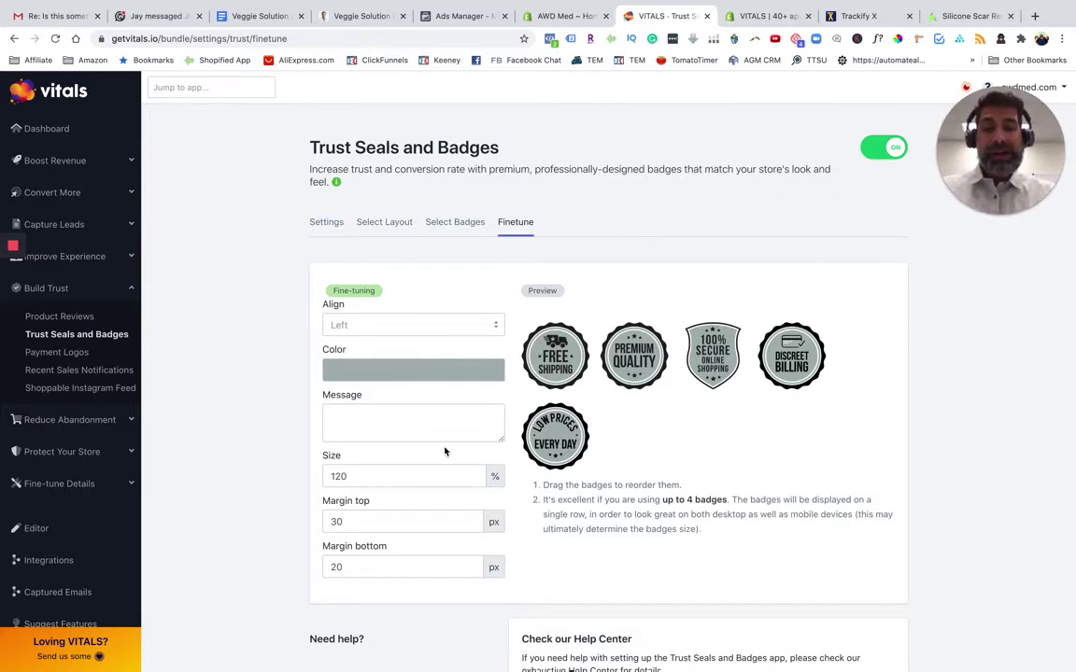
click(967, 16)
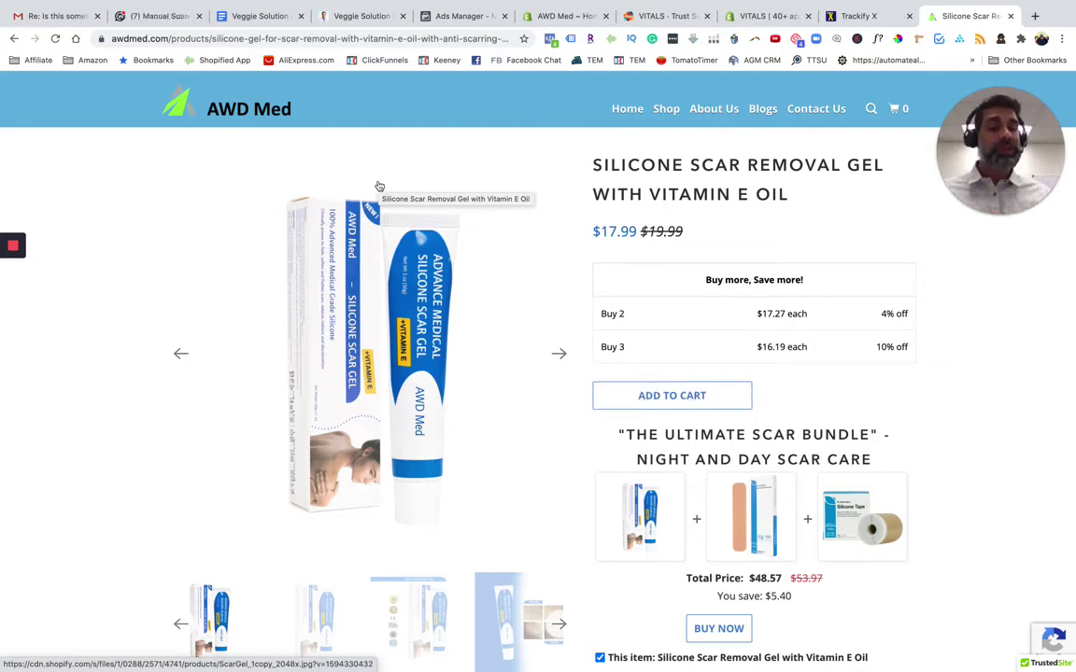
scroll(682, 374, down, 5)
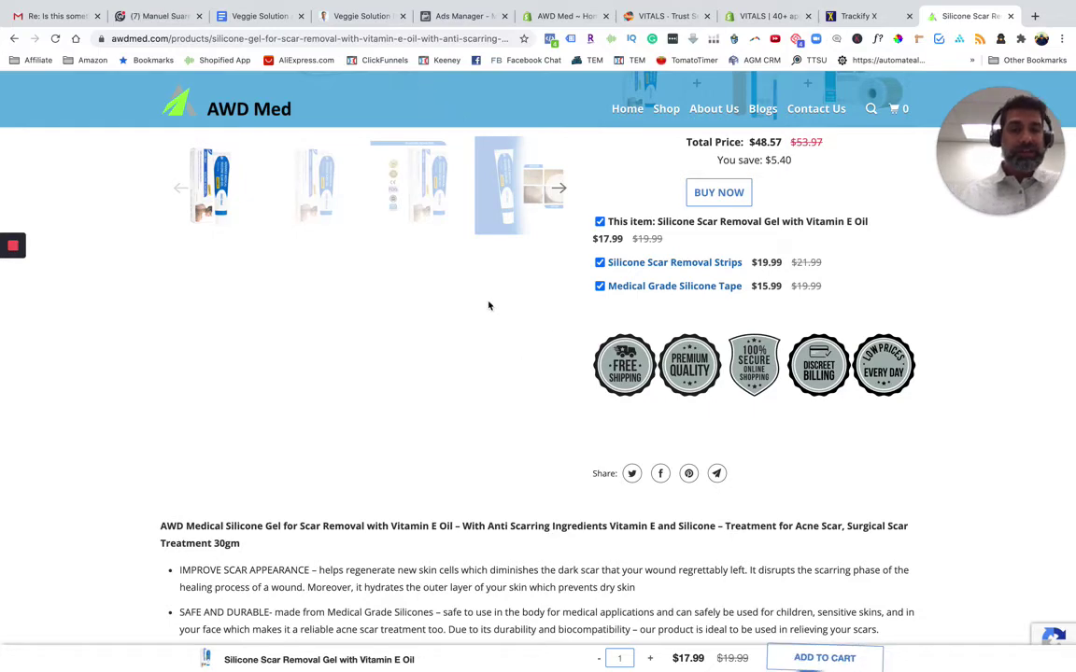
scroll(459, 303, up, 1)
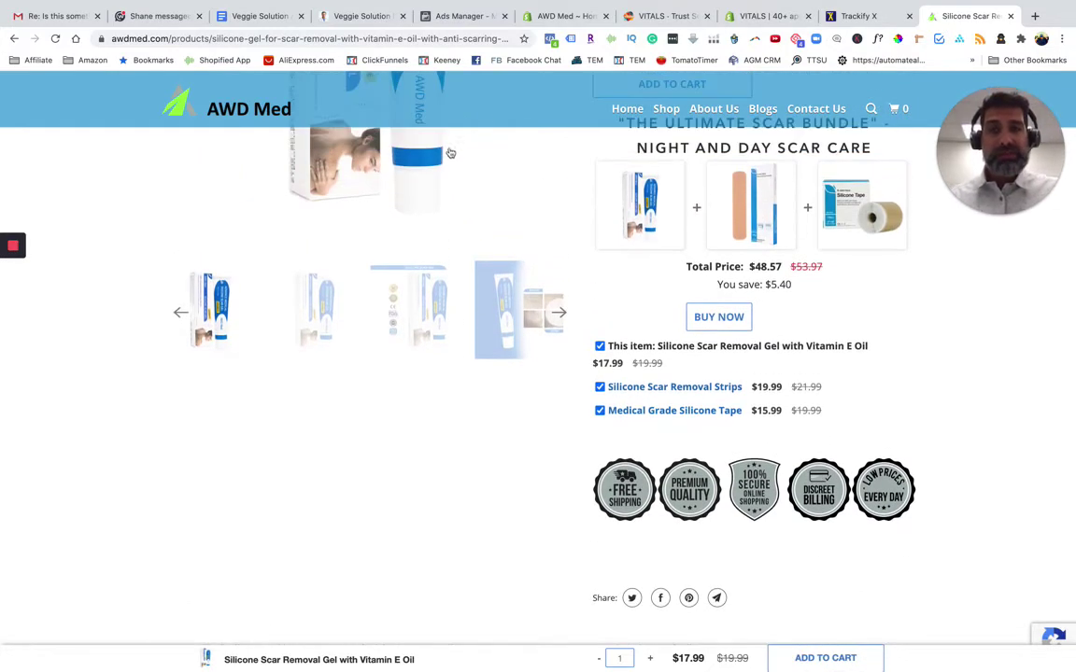
scroll(576, 352, up, 3)
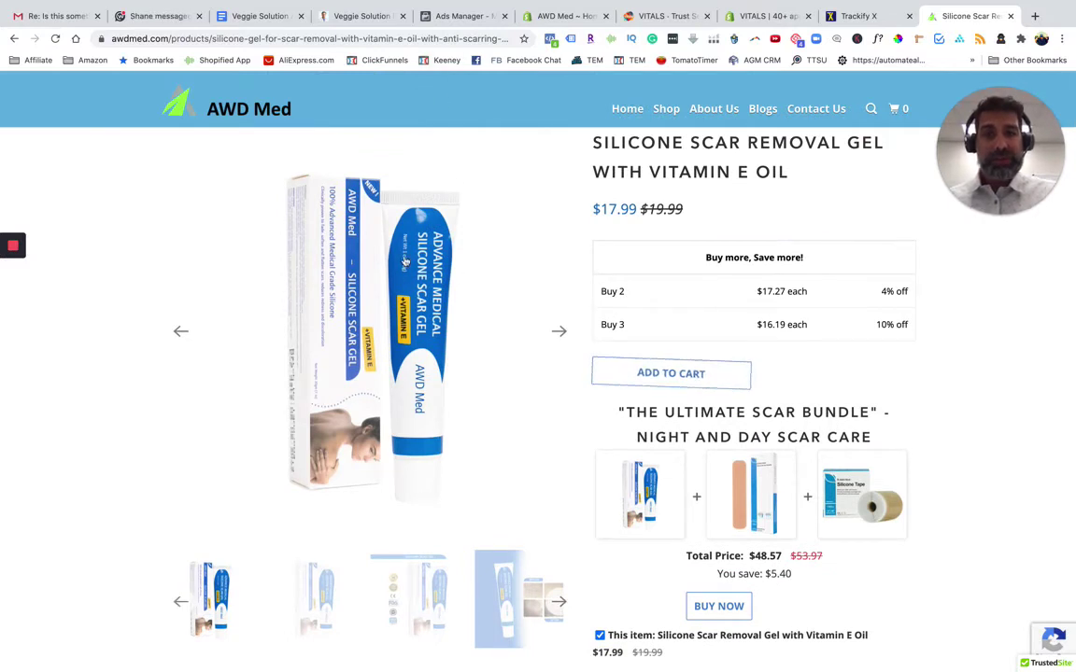
scroll(422, 329, down, 1)
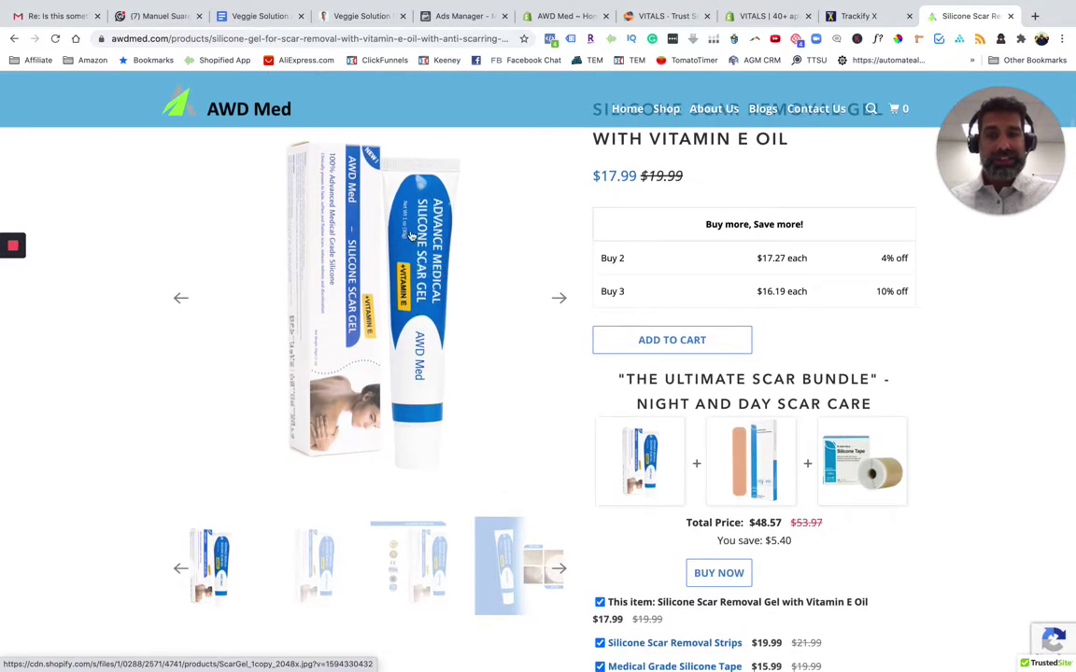
scroll(408, 304, down, 3)
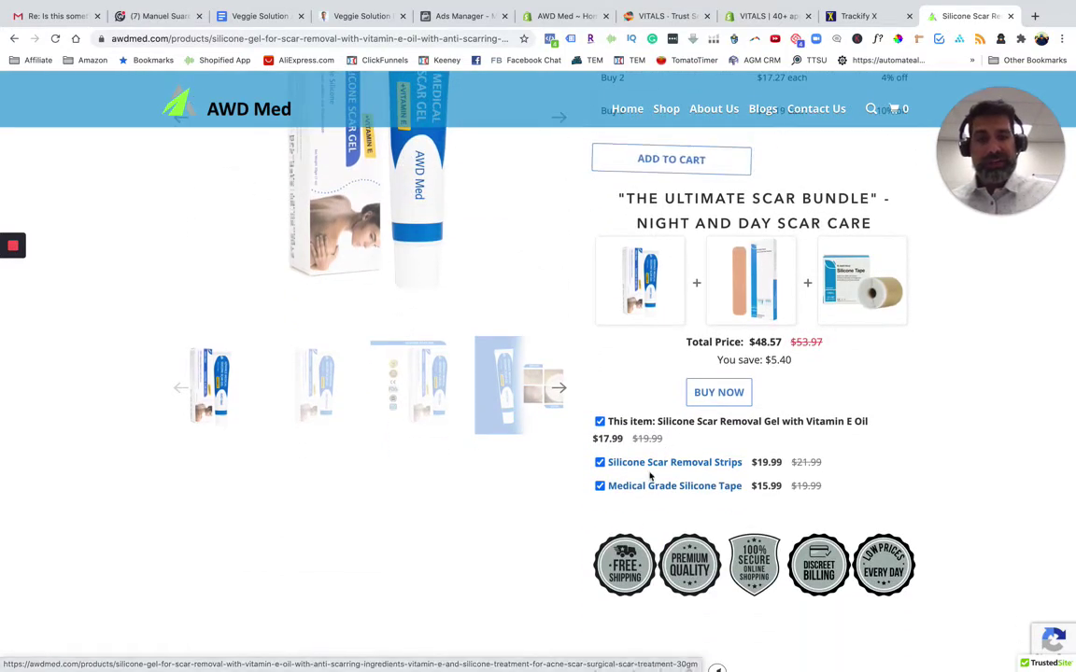
scroll(649, 500, down, 5)
scroll(645, 523, up, 6)
scroll(644, 523, up, 2)
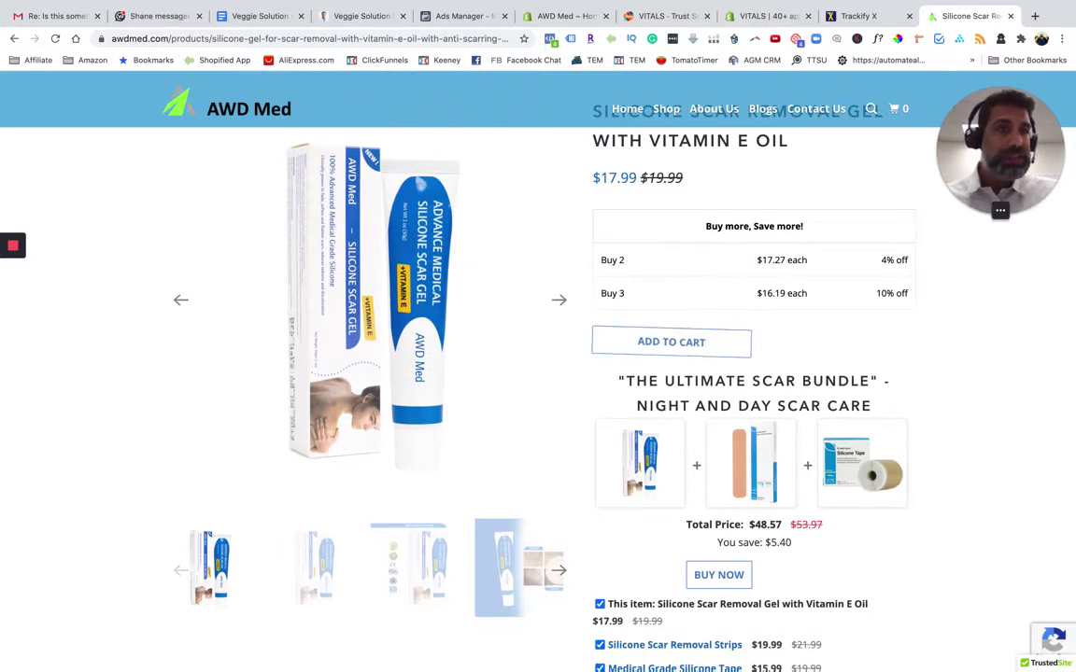
Sample the storefront header blue 68B7E1 with ColorPick Eyedropper and return to VITALS fine-tuning
click(897, 41)
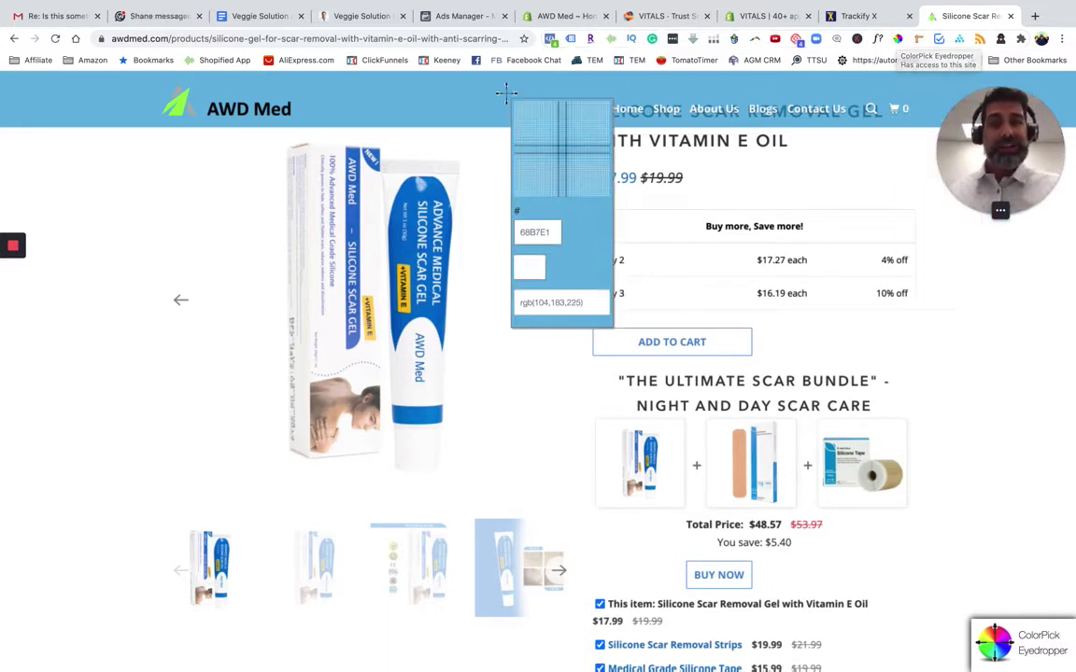
click(484, 93)
key(ctrl+c)
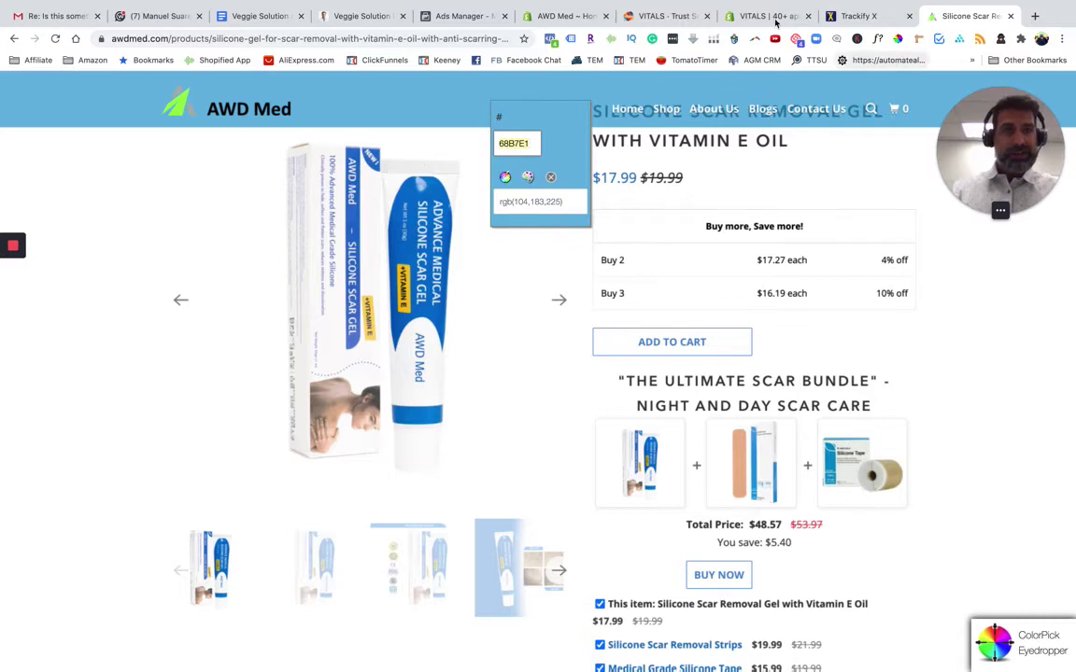
click(666, 16)
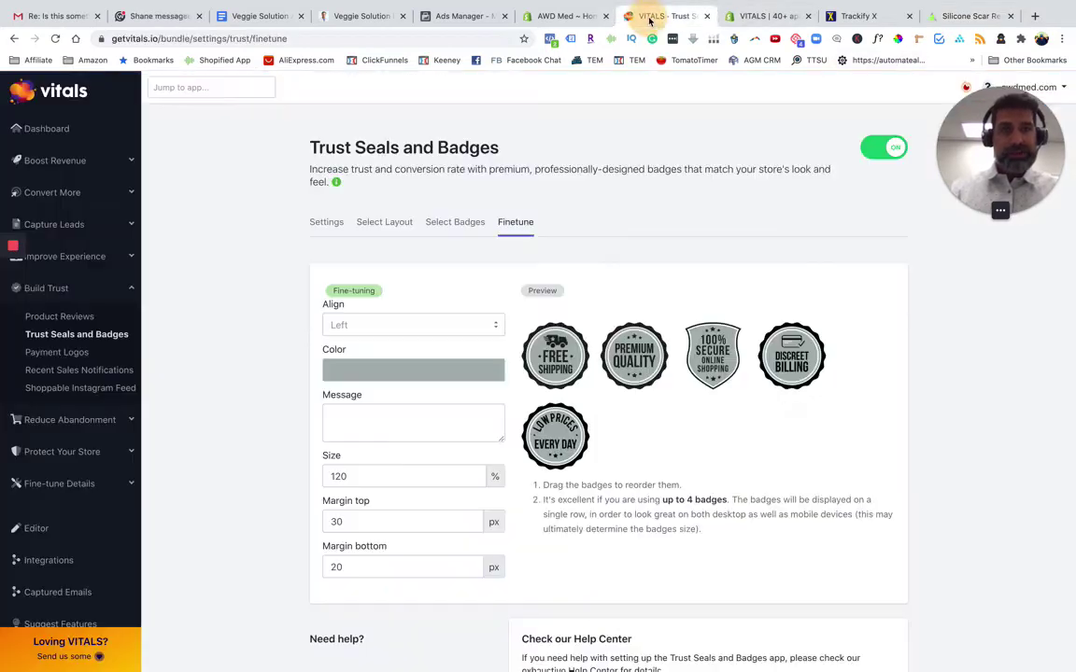
Set the Trust Seals and Badges colour to the picked blue 68B7E1 and save it
click(411, 369)
double_click(411, 575)
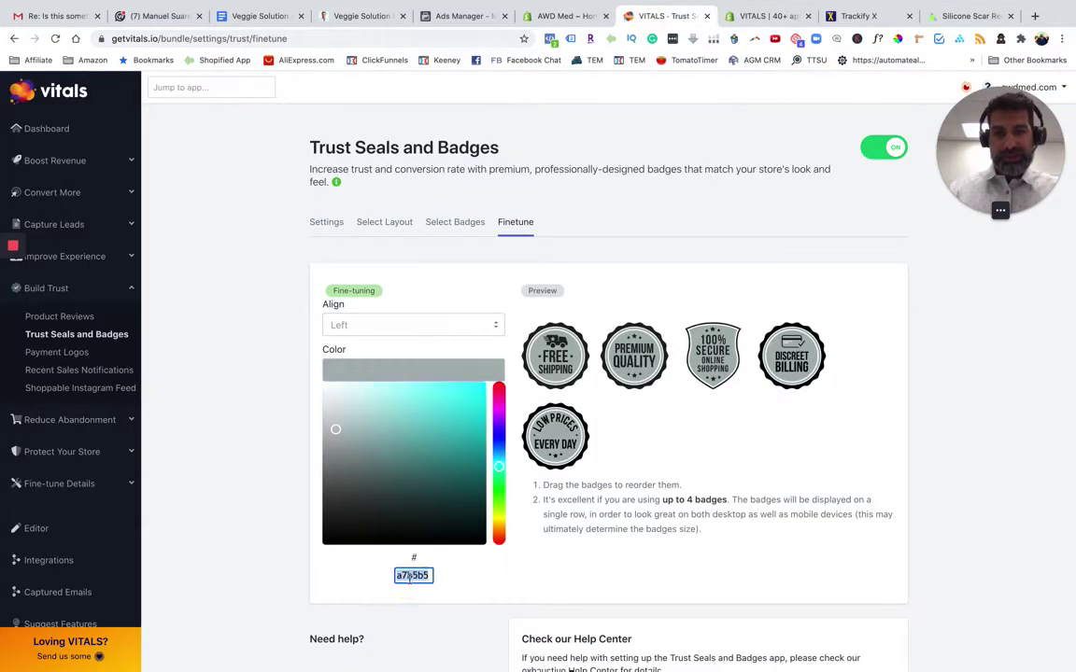
key(ctrl+v)
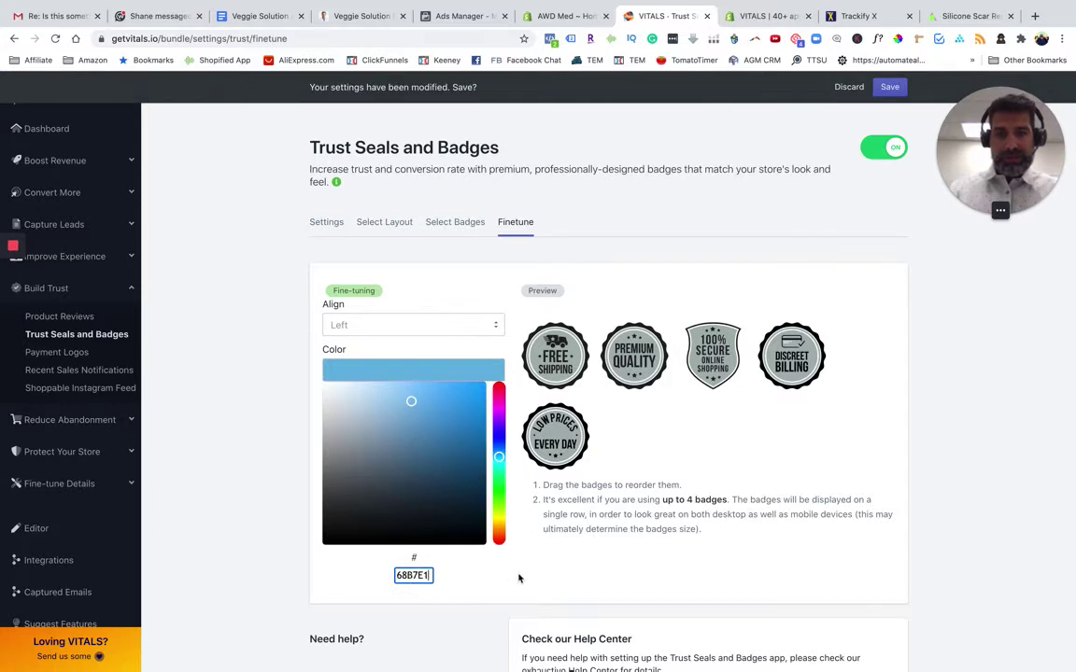
click(514, 566)
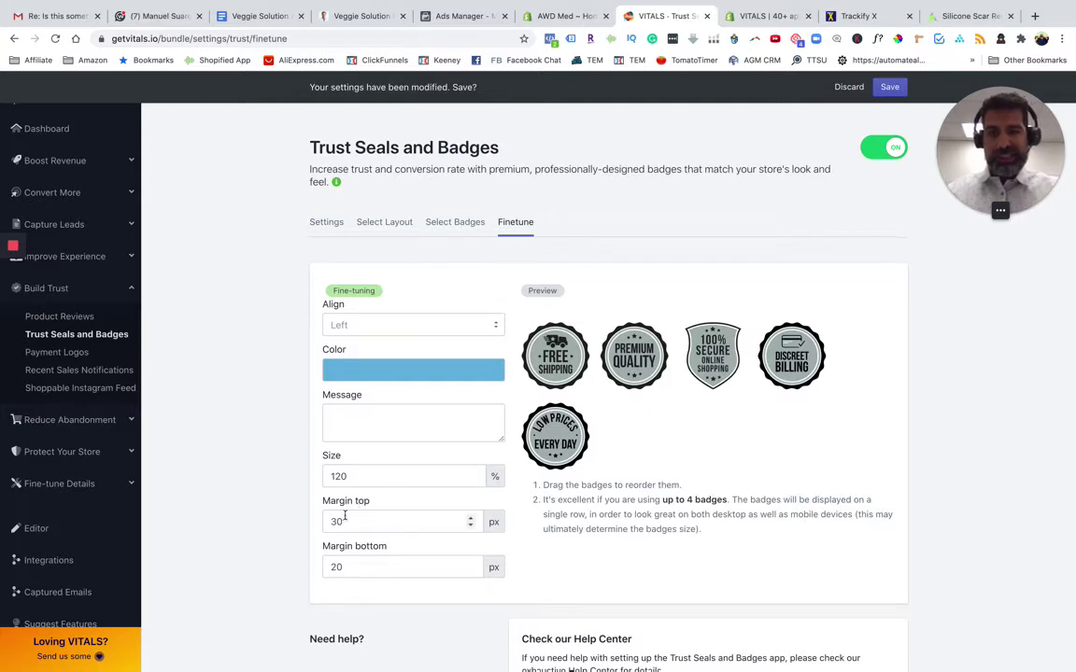
scroll(344, 516, down, 1)
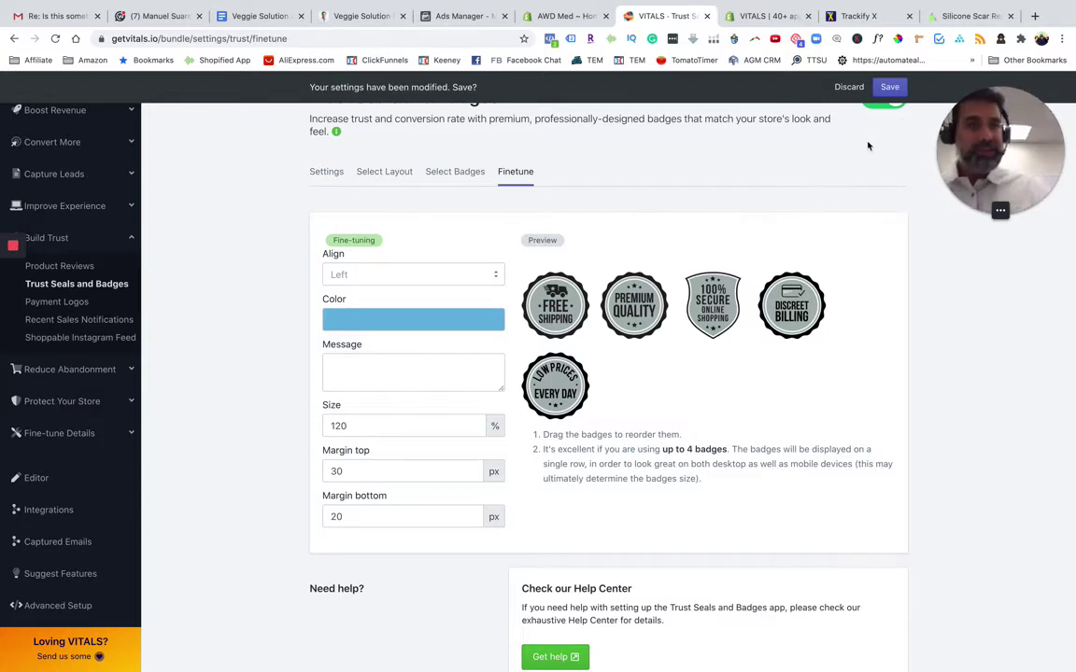
click(888, 87)
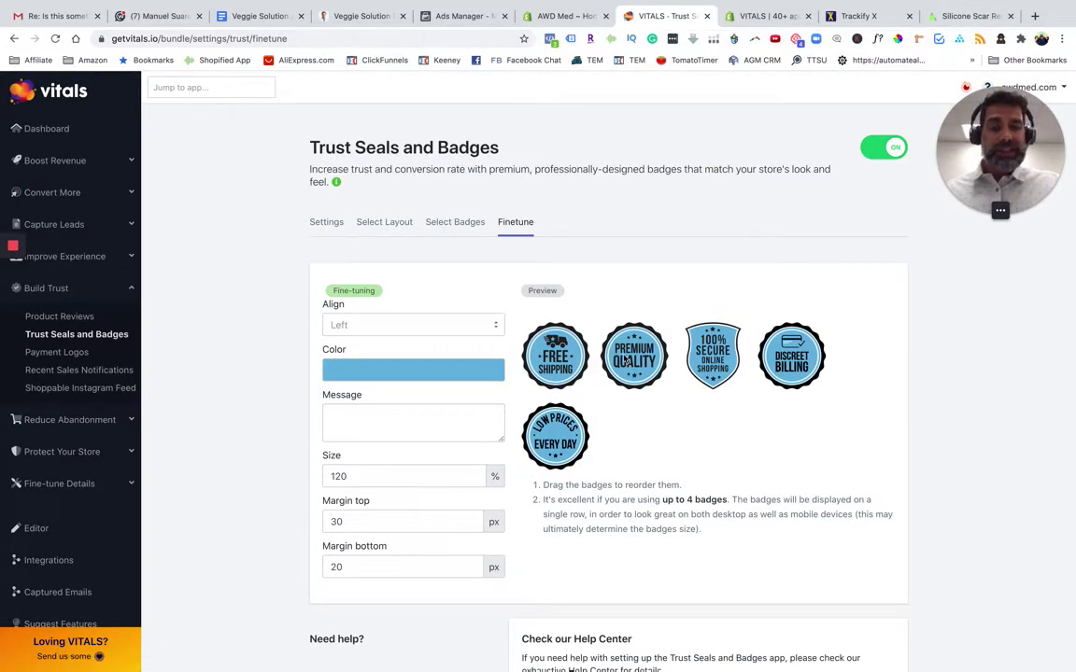
key(ctrl+9)
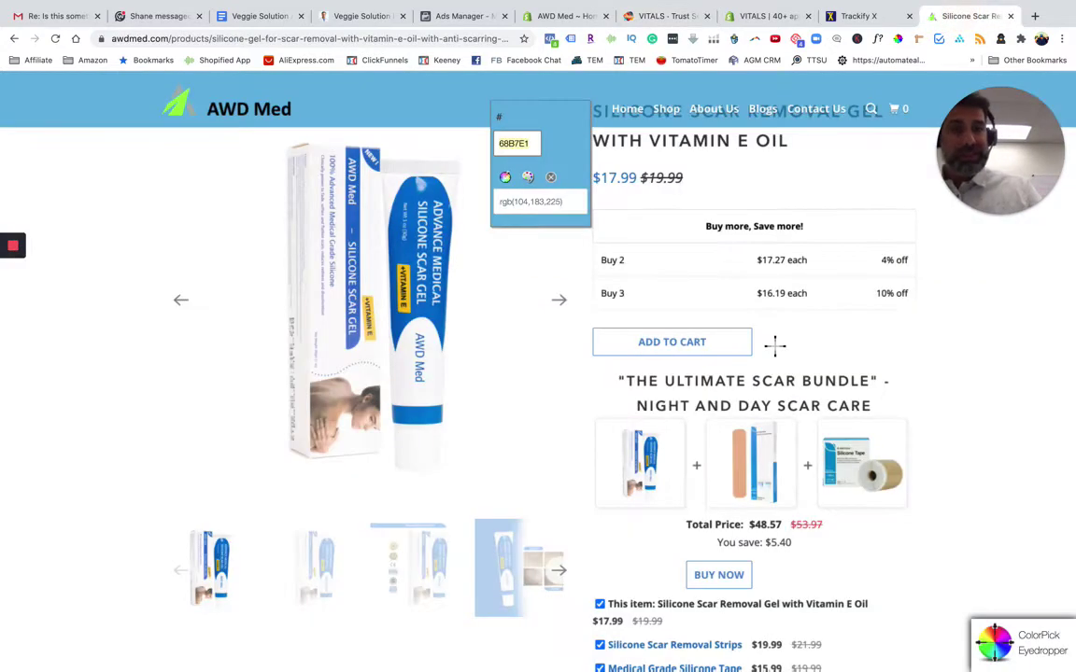
Reload the AWD Med product page and scroll to check the light blue trust badges
scroll(718, 475, down, 3)
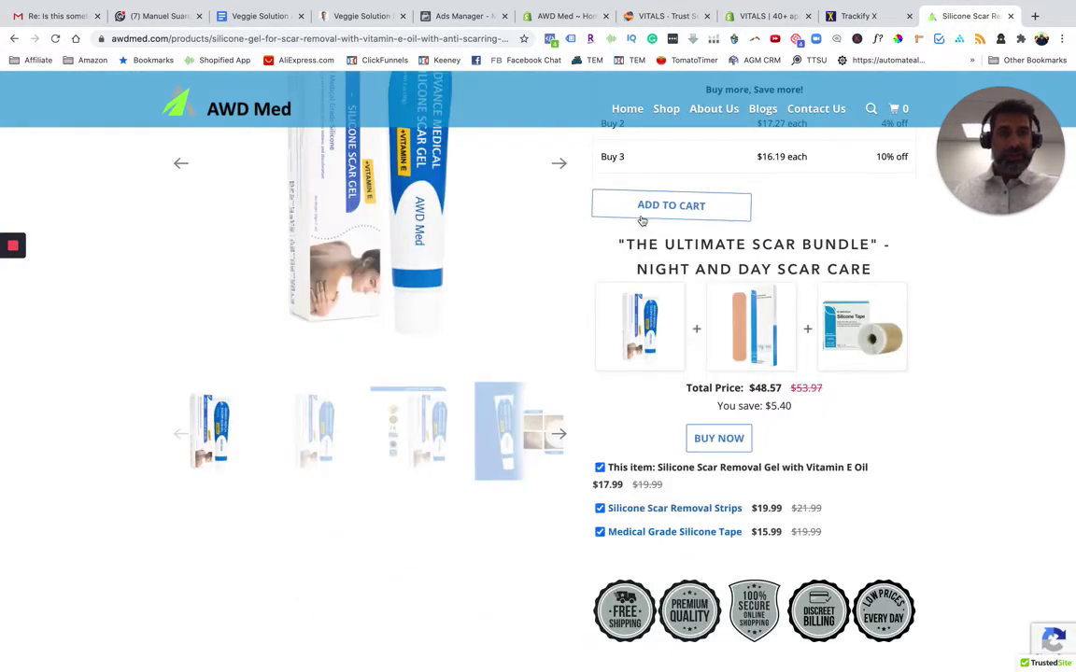
click(899, 38)
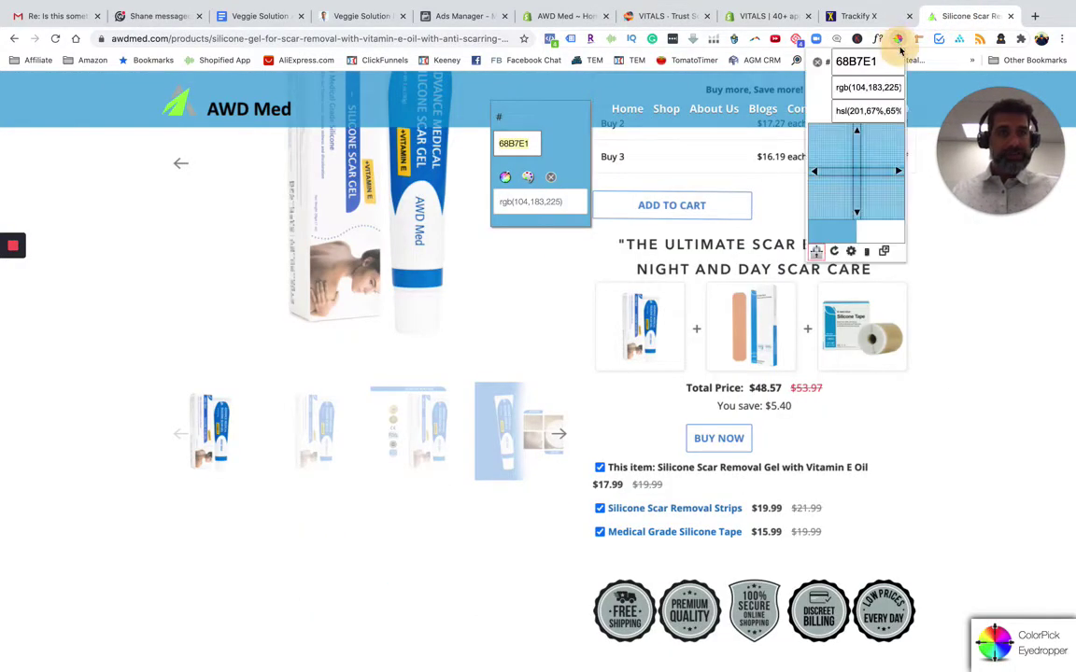
click(899, 39)
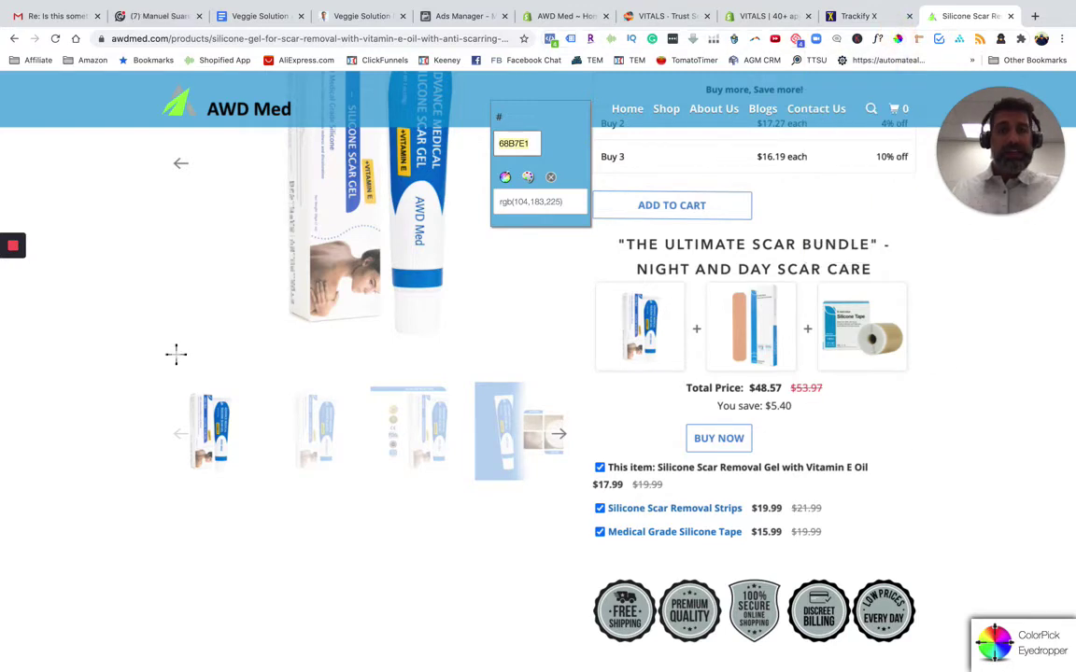
click(55, 38)
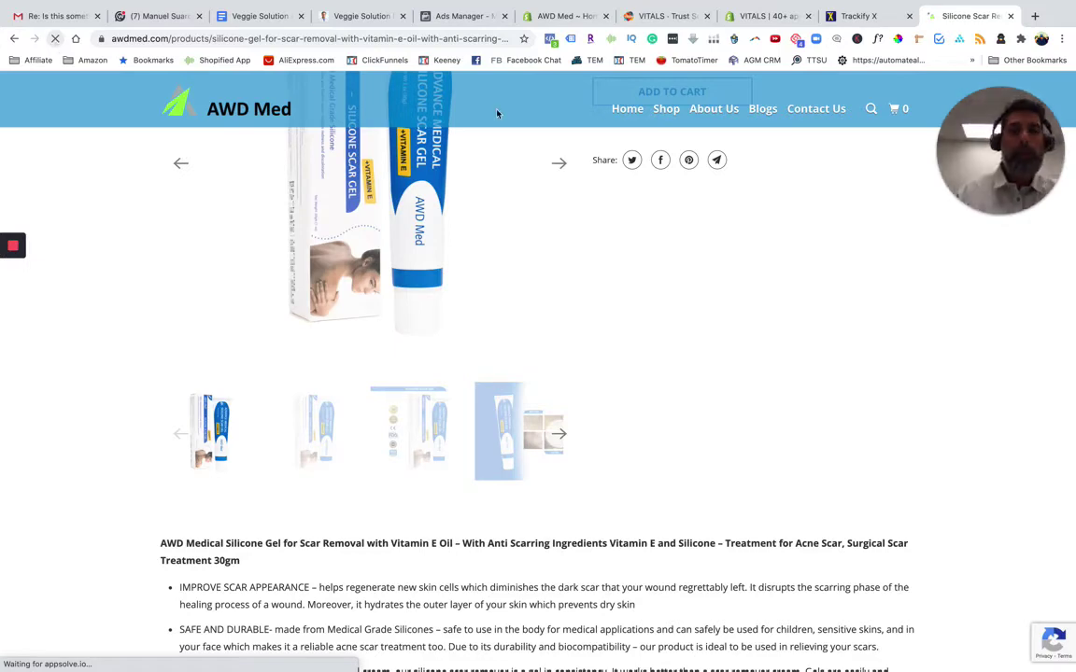
scroll(952, 477, down, 2)
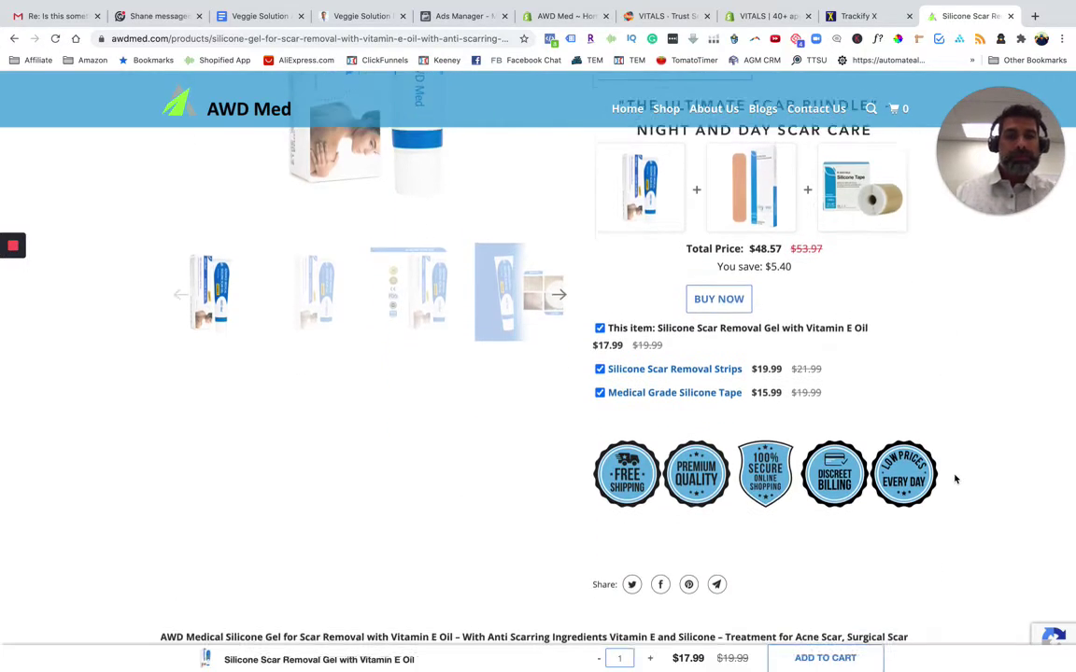
scroll(654, 382, up, 4)
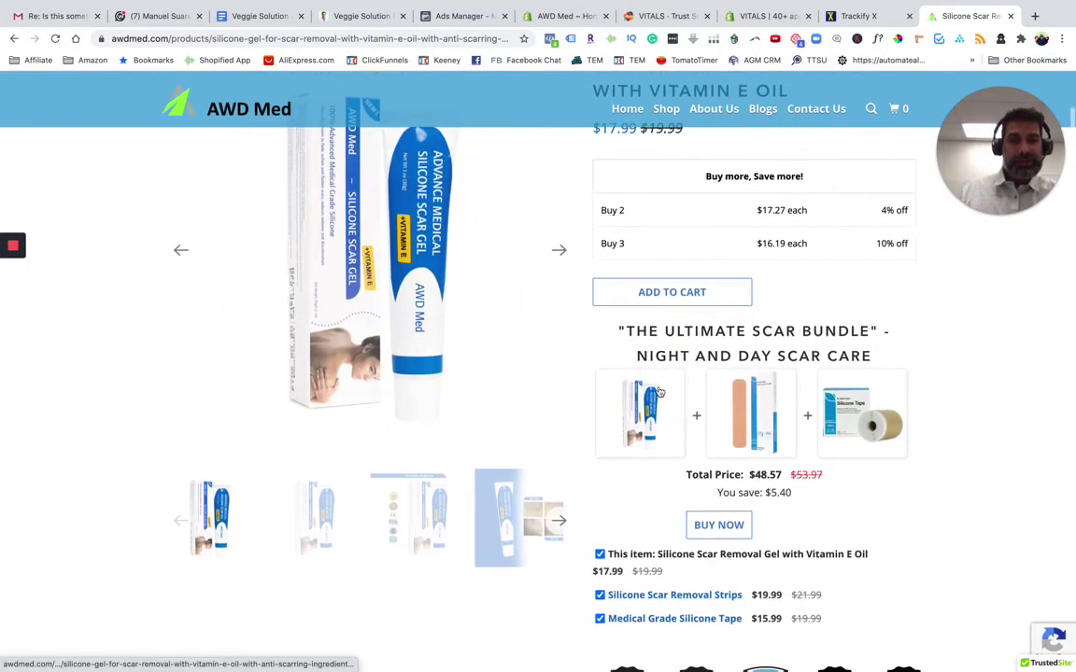
scroll(643, 462, down, 4)
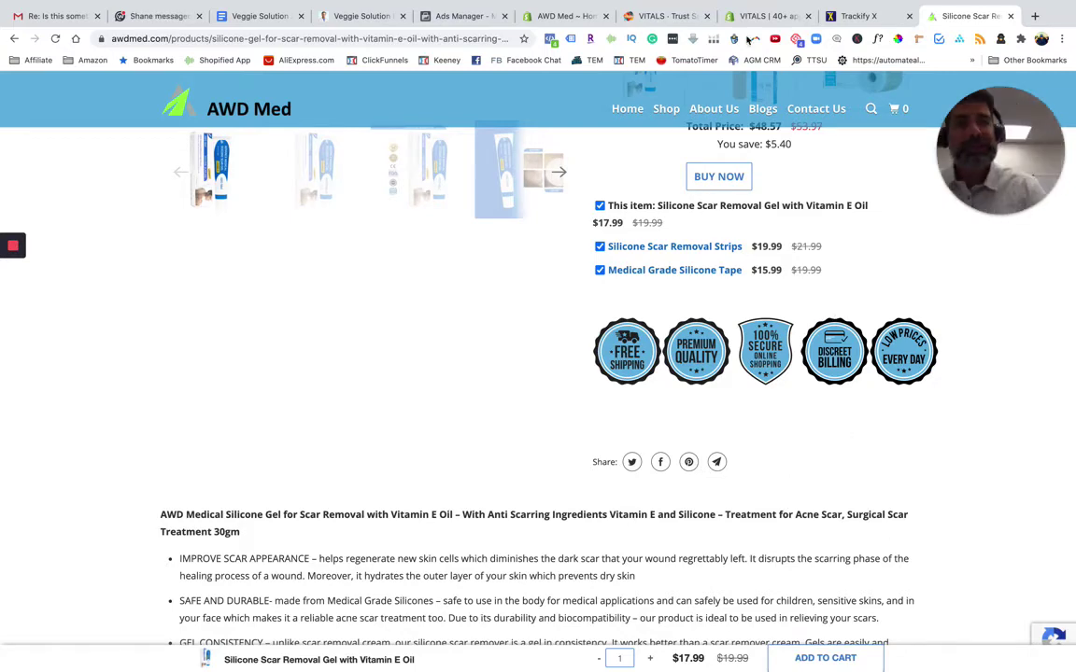
key(super+7)
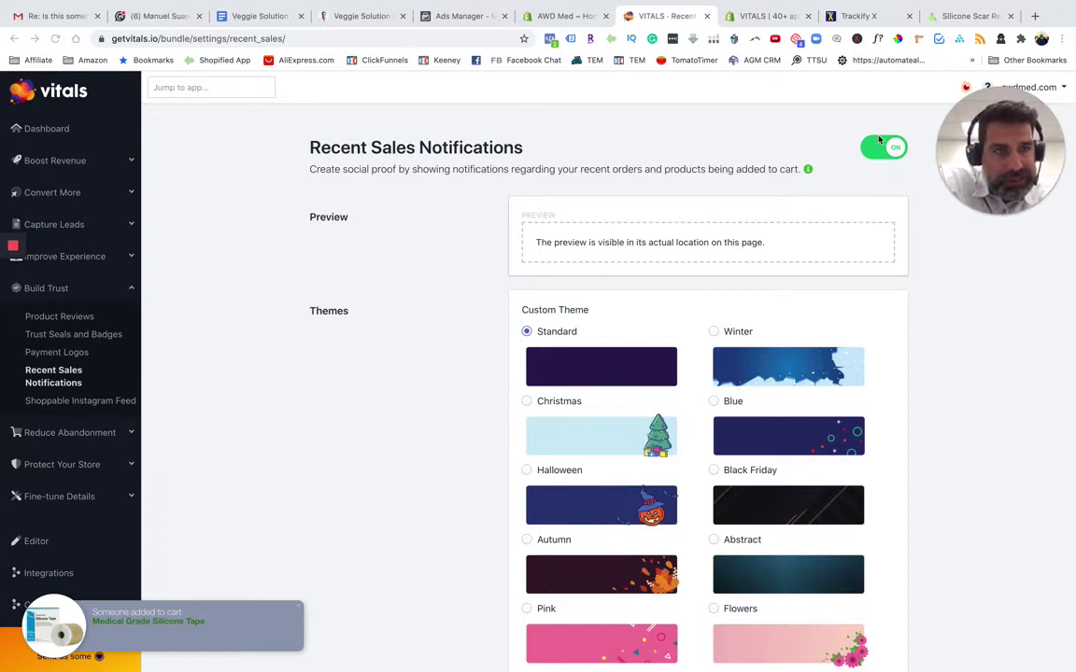
drag(981, 121, 982, 180)
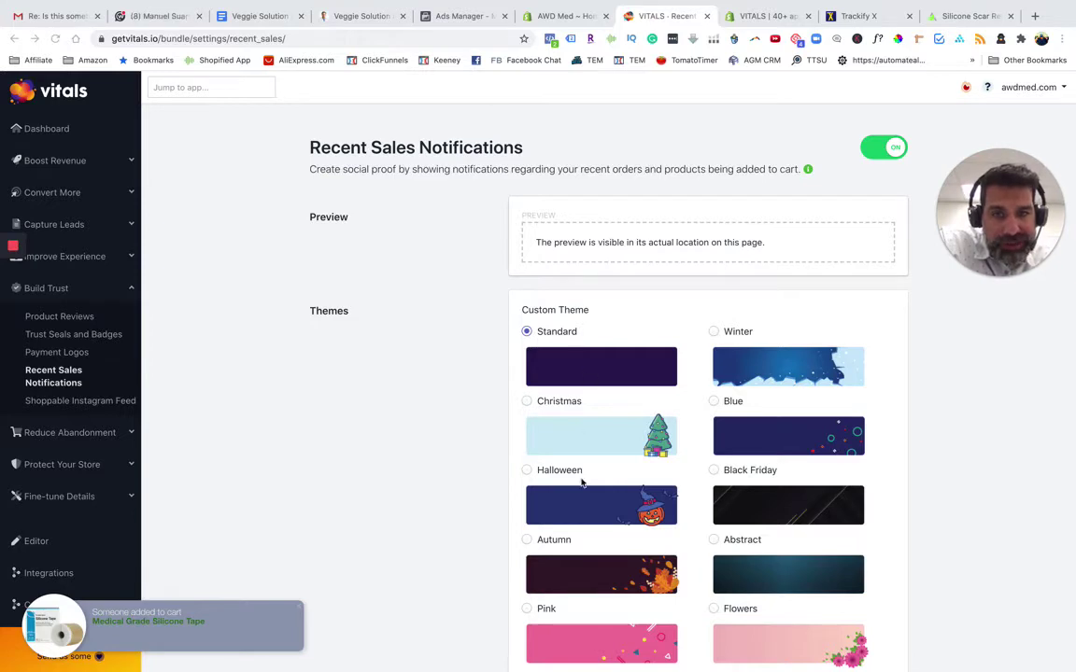
scroll(584, 476, down, 3)
scroll(583, 467, down, 3)
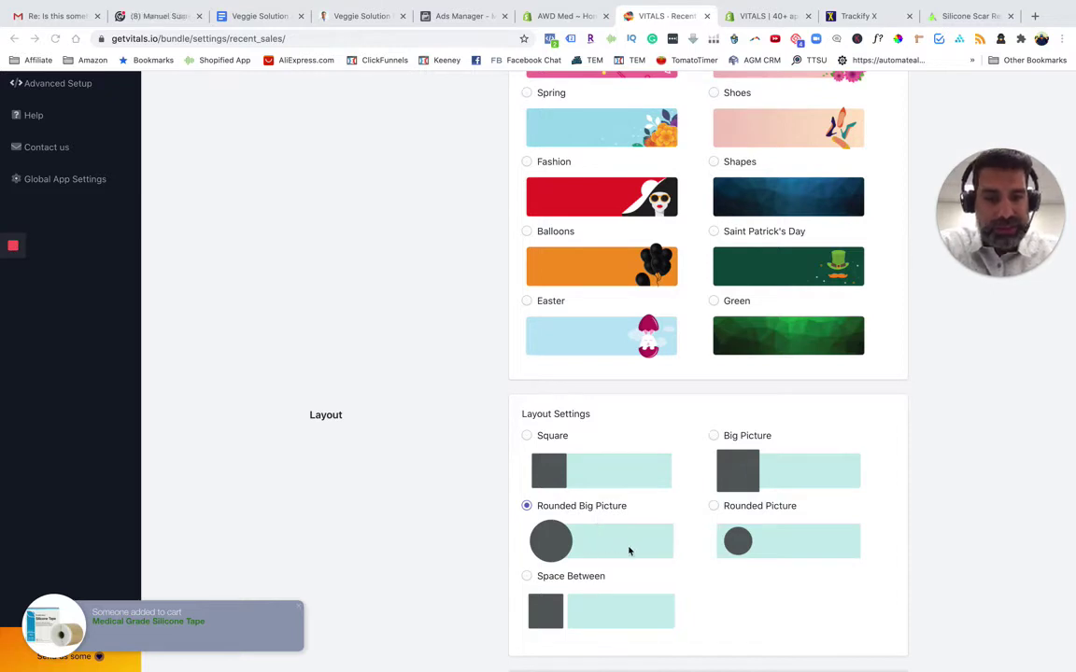
scroll(614, 511, down, 5)
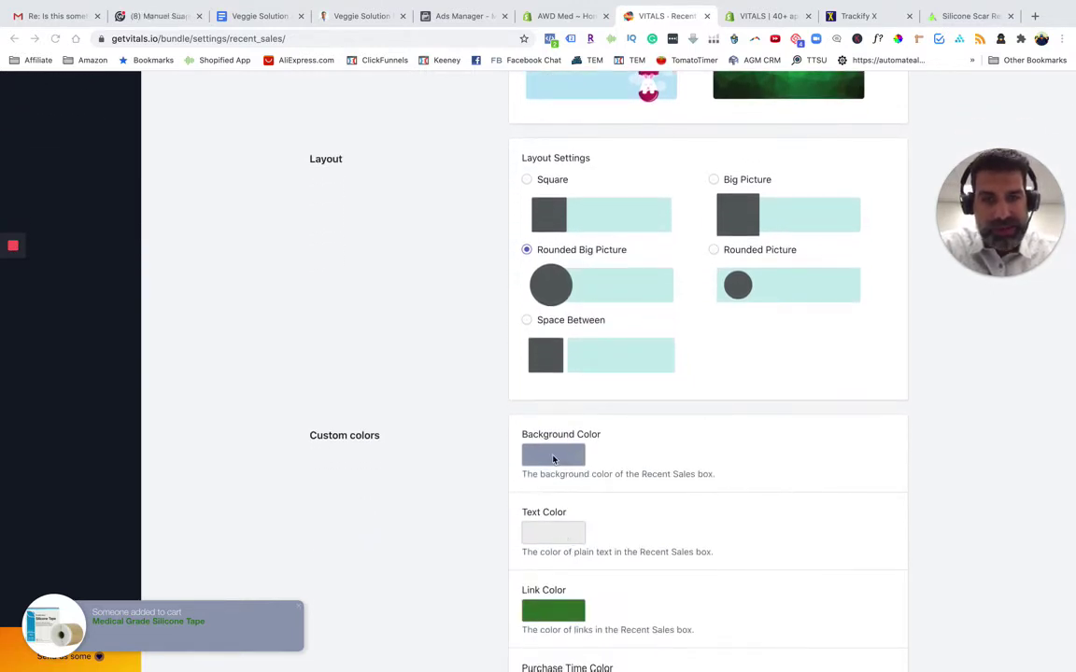
Set the Recent Sales background colour to 68B7E1, replacing 929eb5
click(553, 457)
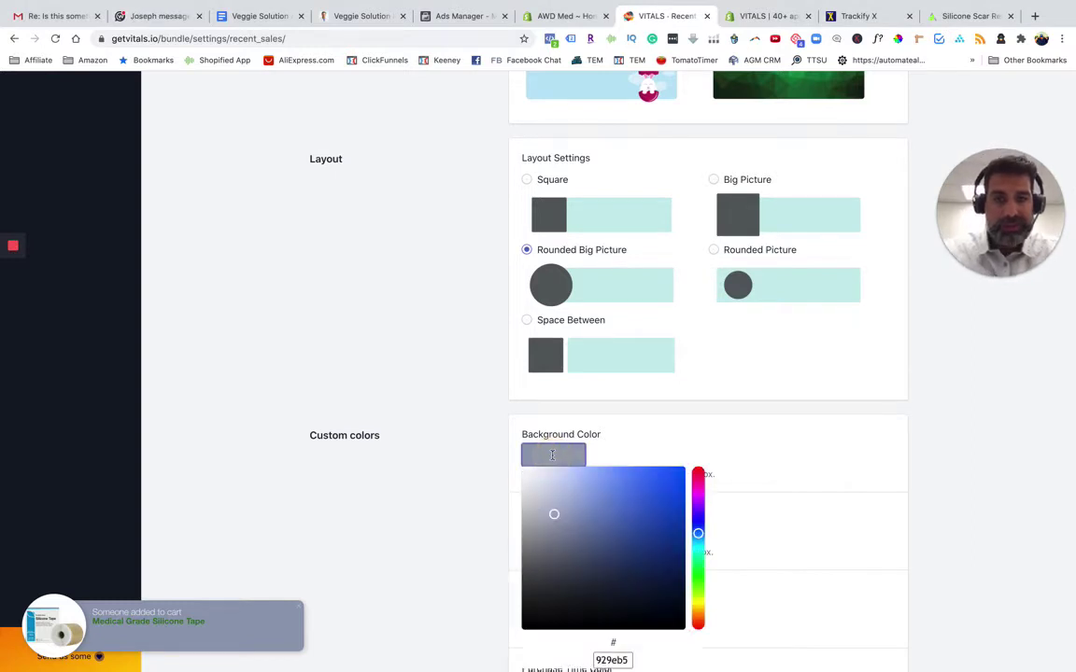
scroll(628, 641, down, 2)
double_click(613, 573)
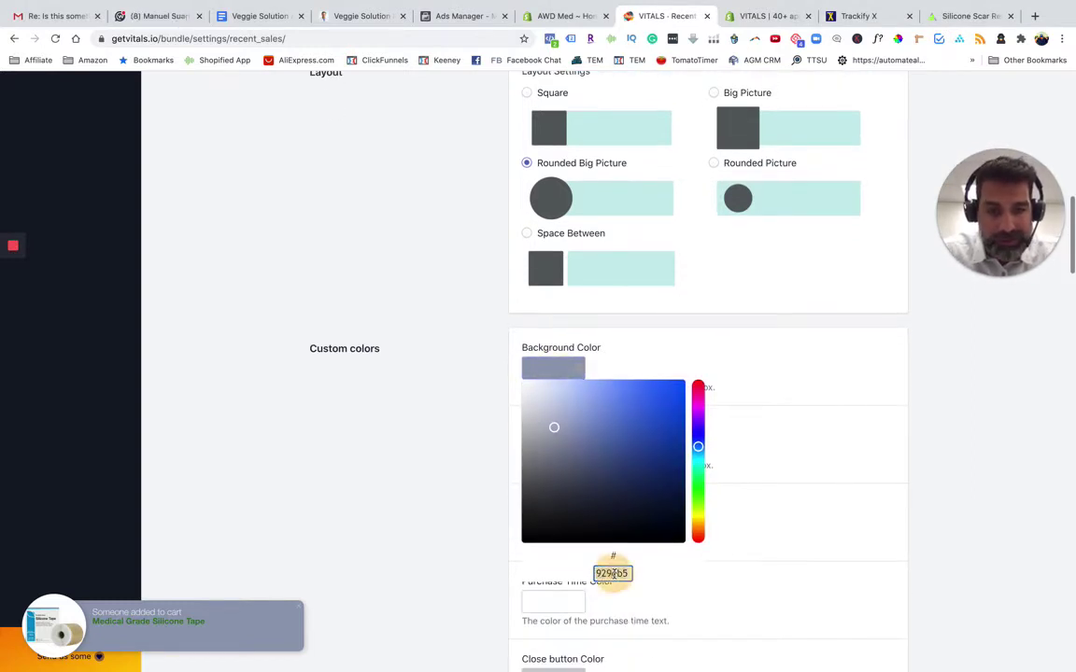
text(68B7E1)
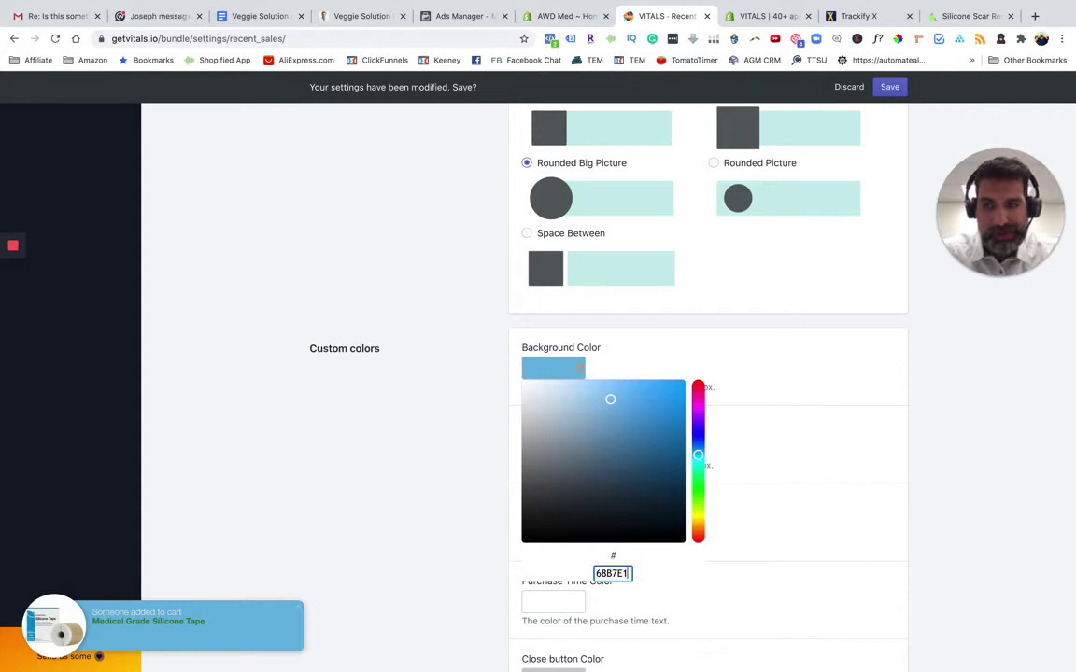
click(740, 559)
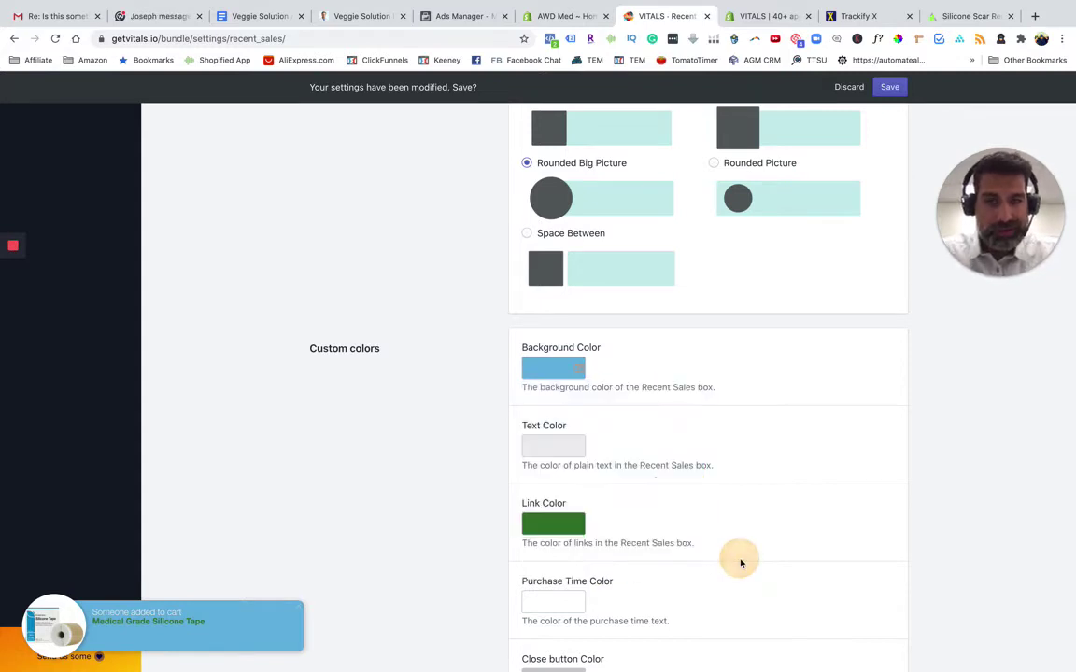
Make the notification text black and shift the link colour hue toward olive
click(552, 447)
drag(525, 614, 517, 630)
click(518, 629)
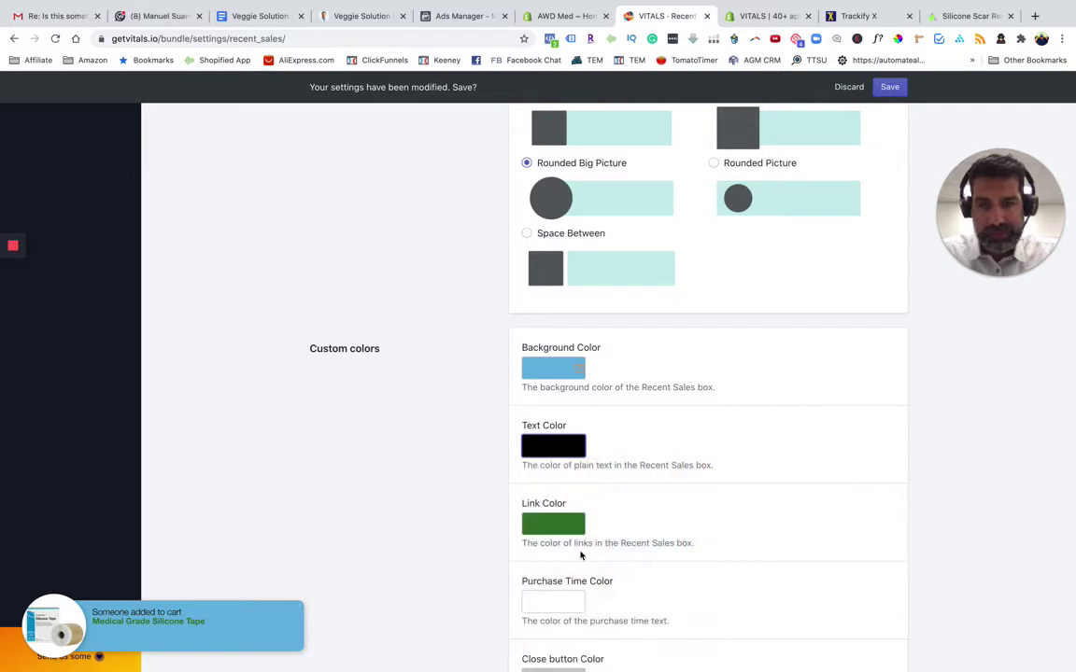
click(553, 523)
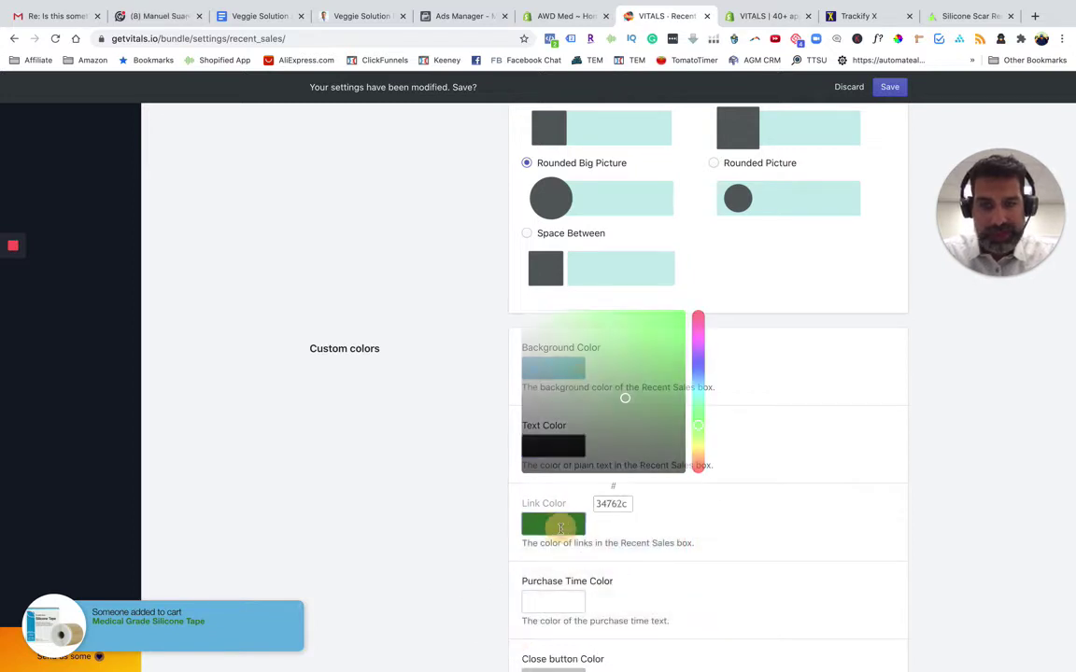
click(697, 442)
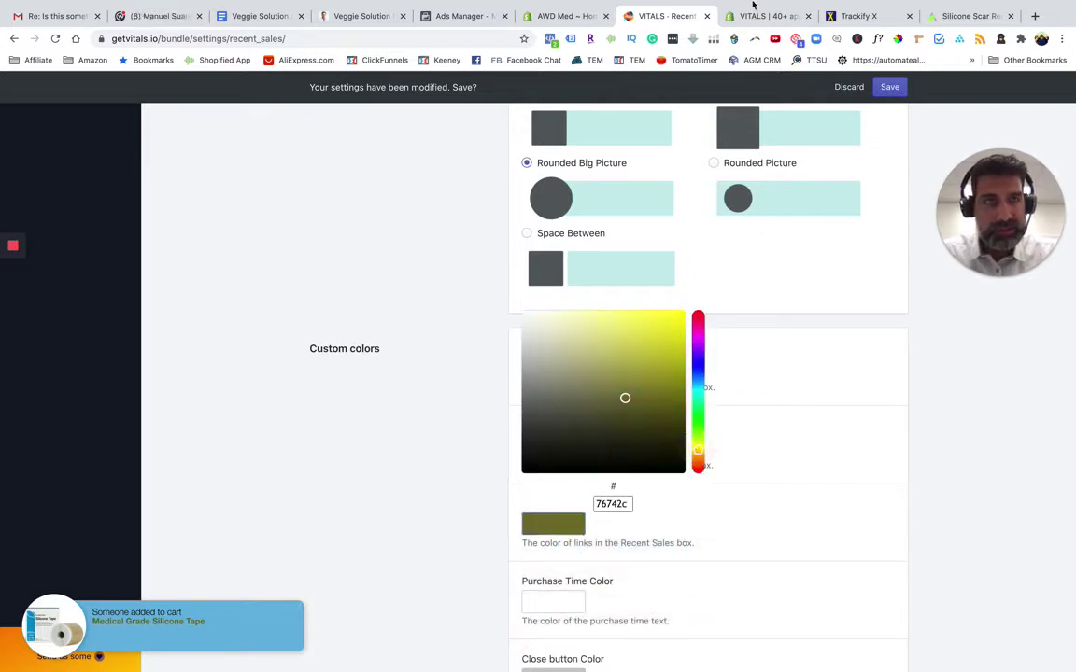
click(961, 16)
scroll(338, 313, up, 5)
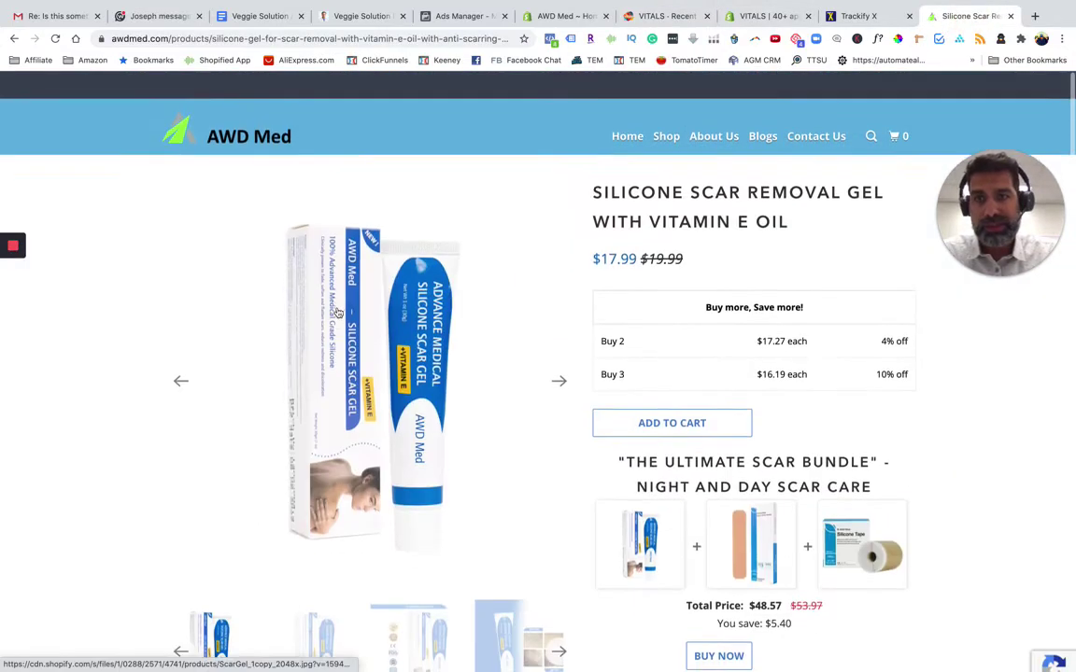
Sample the AWD Med logo's green 98FC43 with the ColorPick eyedropper
scroll(338, 313, down, 1)
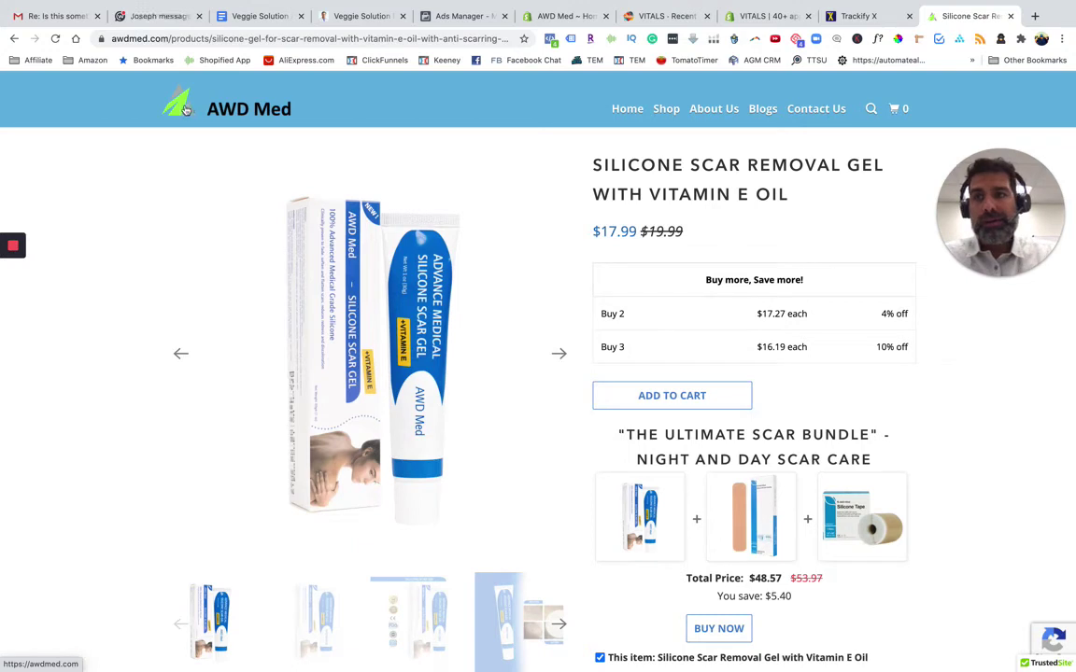
click(896, 39)
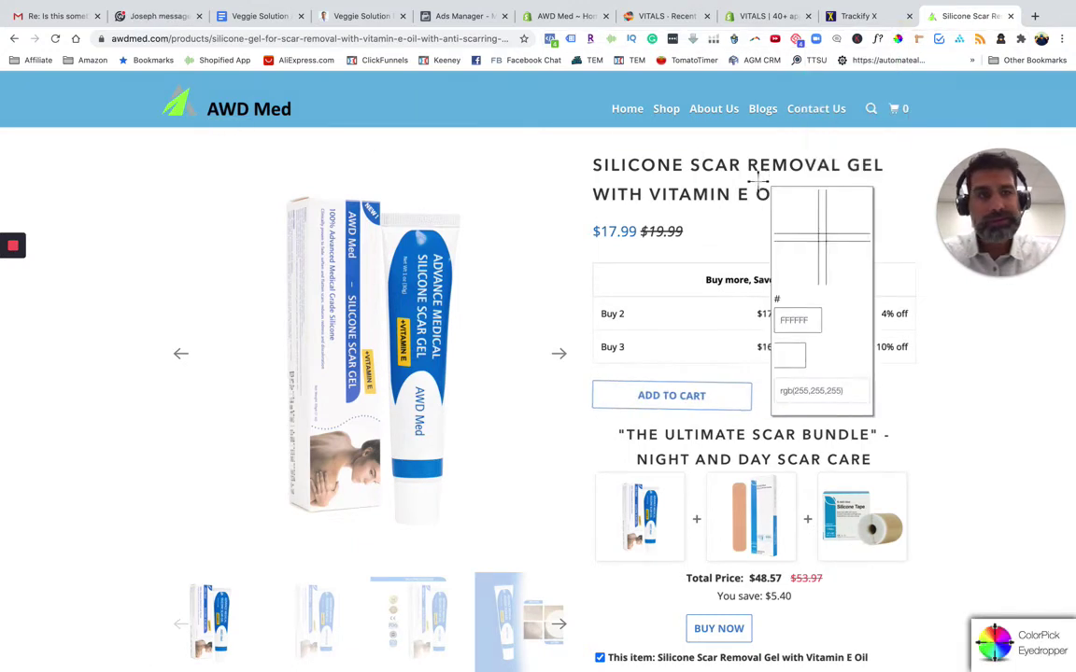
click(179, 104)
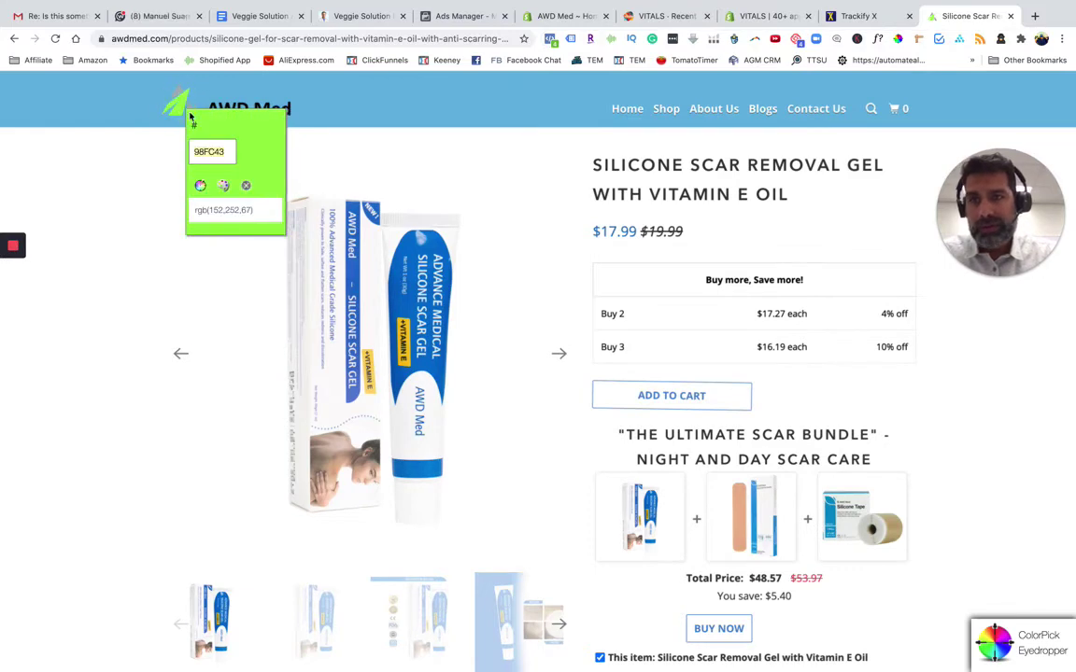
click(761, 16)
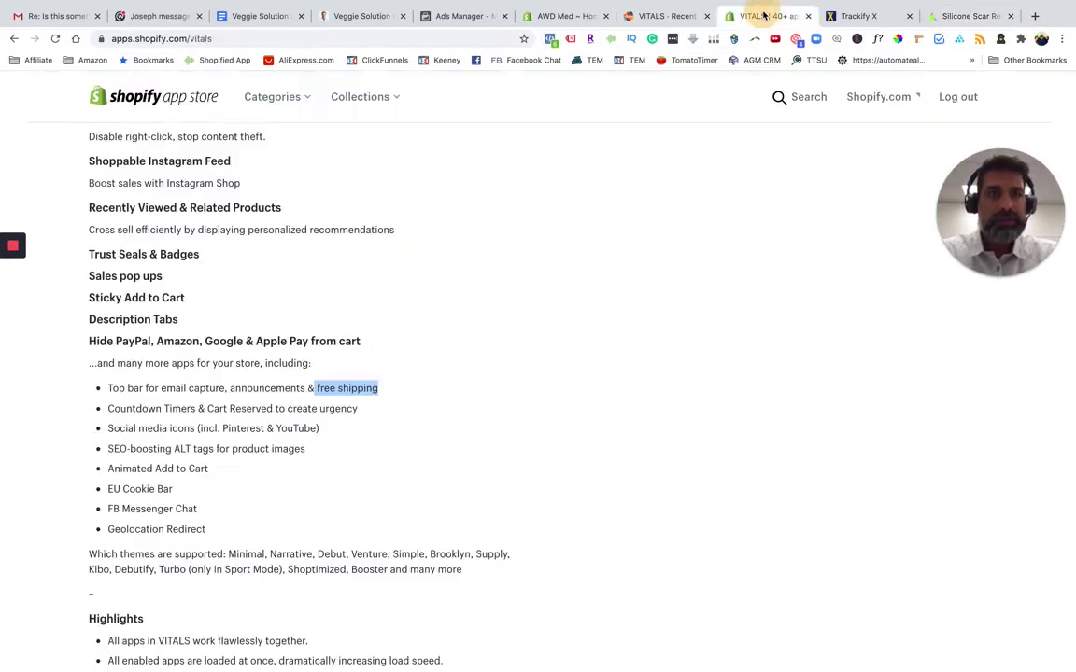
click(661, 17)
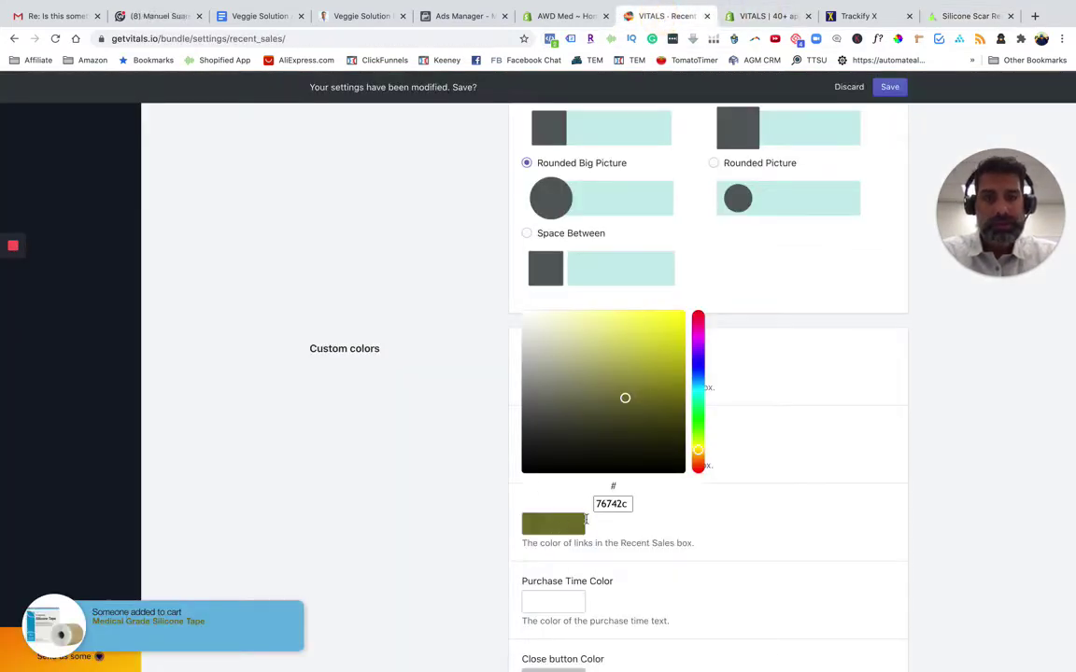
Set the Recent Sales link colour to the logo green 98FC43
double_click(615, 505)
text(98FC43)
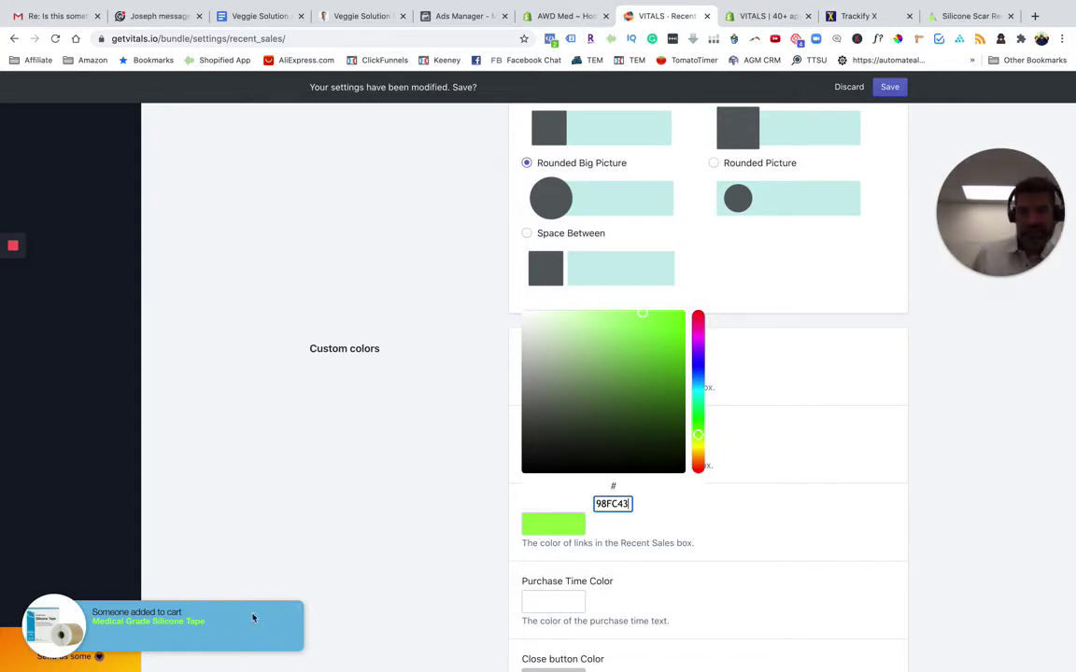
click(411, 523)
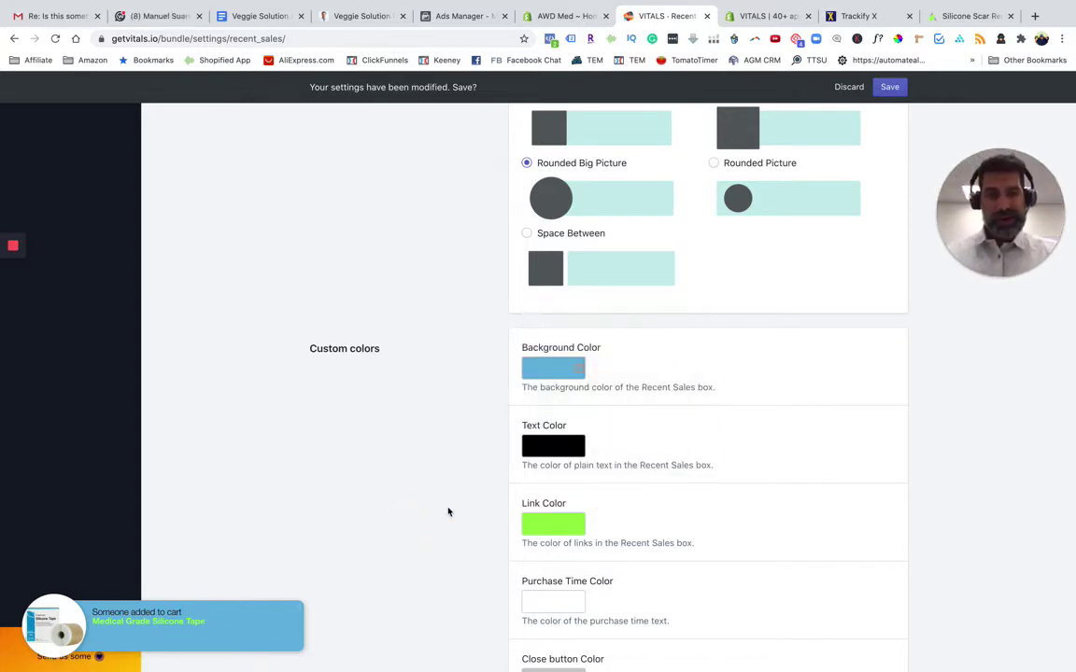
Settle the notification text colour on pure black after briefly trying white
click(552, 448)
drag(525, 461, 495, 445)
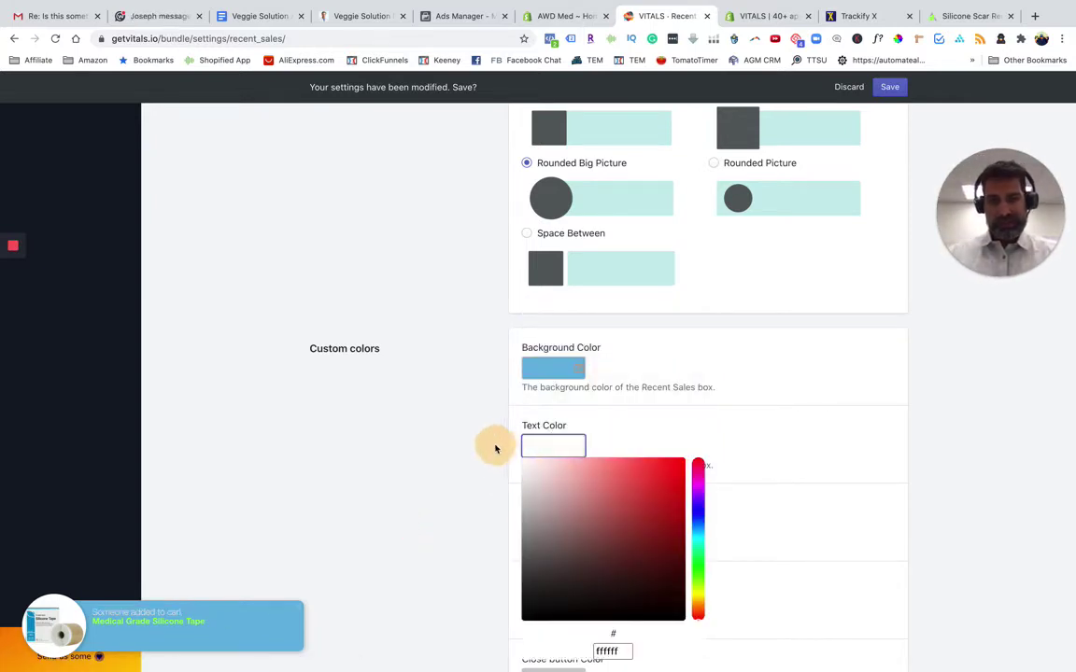
click(495, 444)
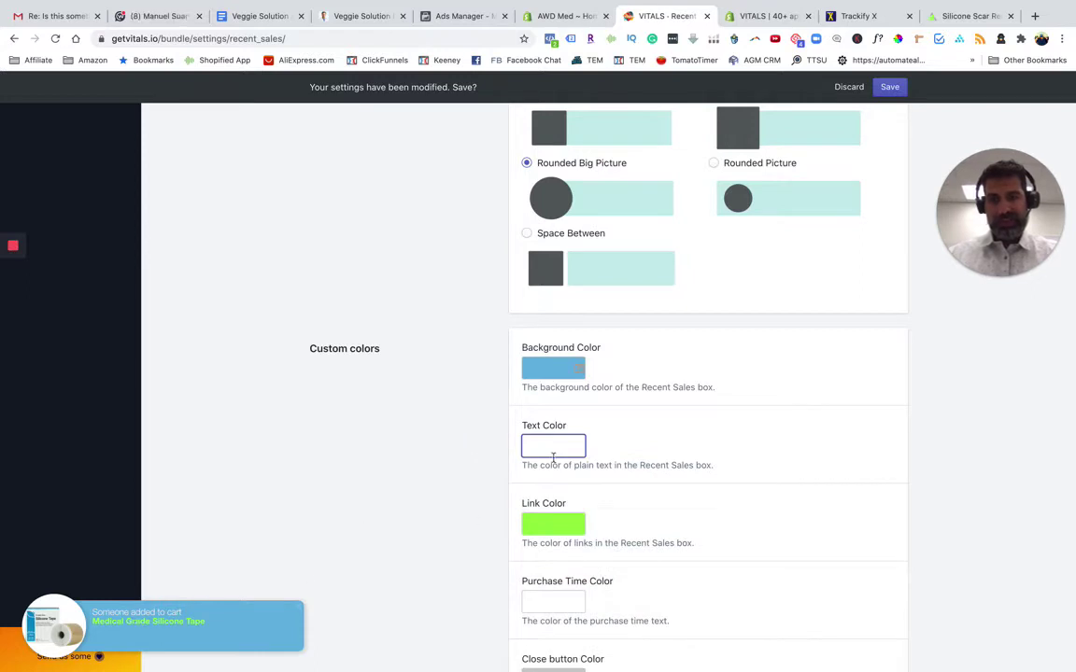
click(562, 368)
click(480, 404)
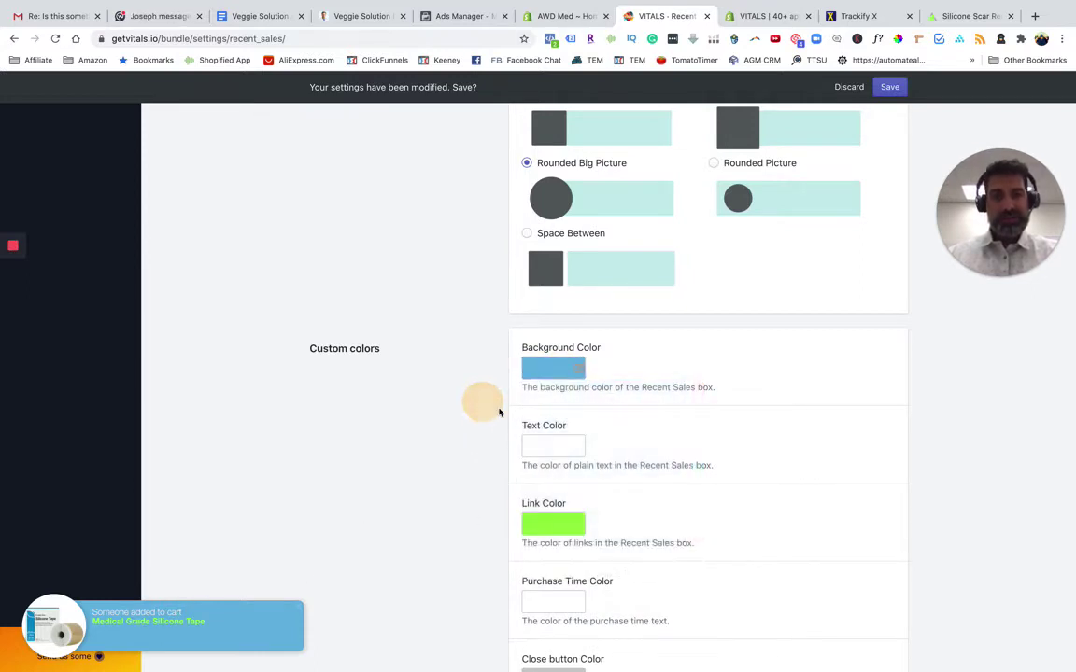
click(550, 444)
drag(538, 516, 504, 634)
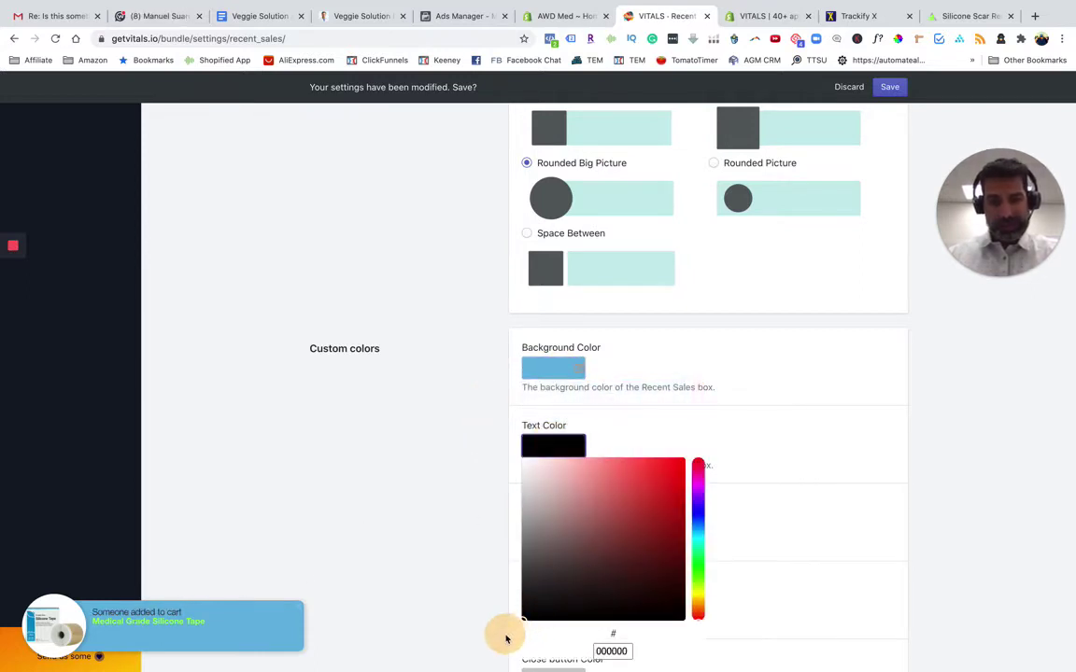
click(451, 565)
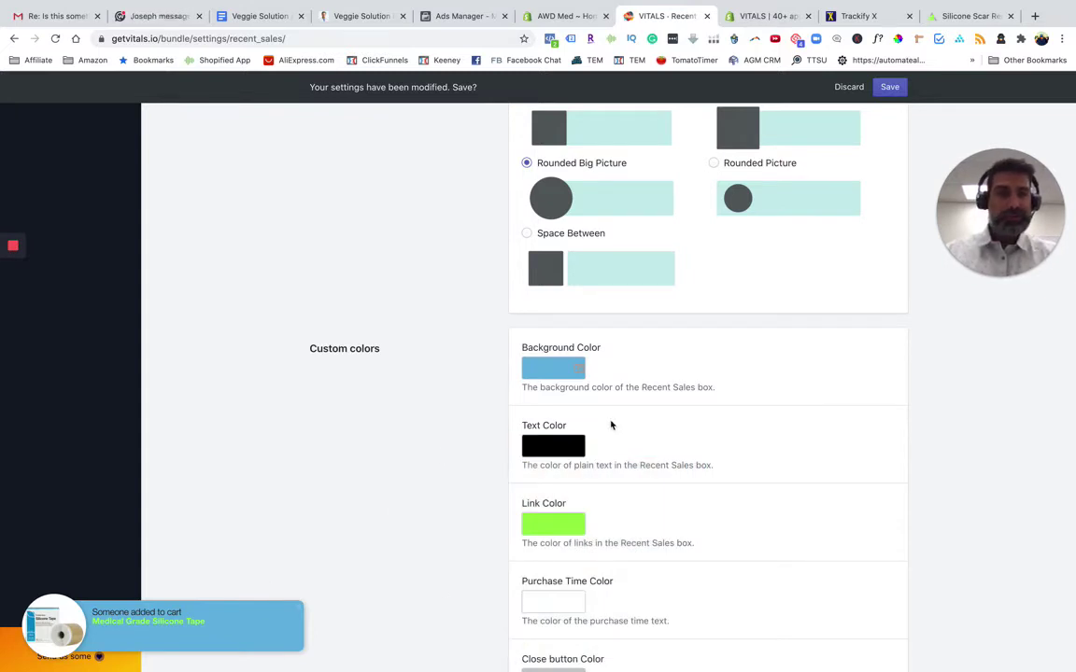
Set Link Font Size to 14 and keep Text Font Size at 14 in Custom Settings
scroll(433, 515, down, 1)
scroll(433, 515, down, 6)
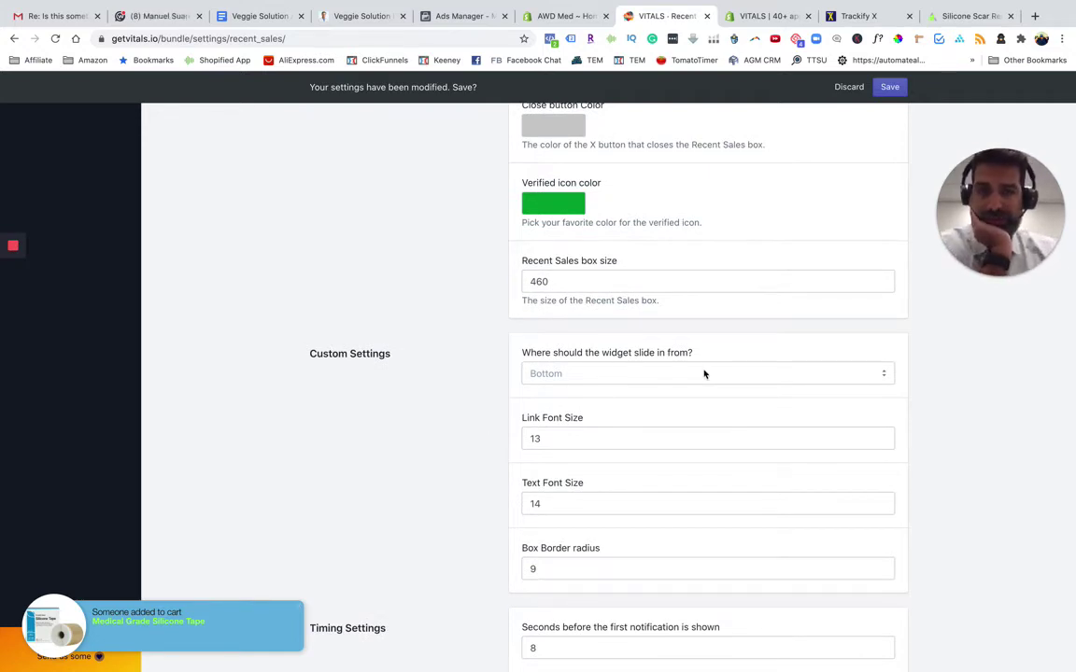
click(569, 442)
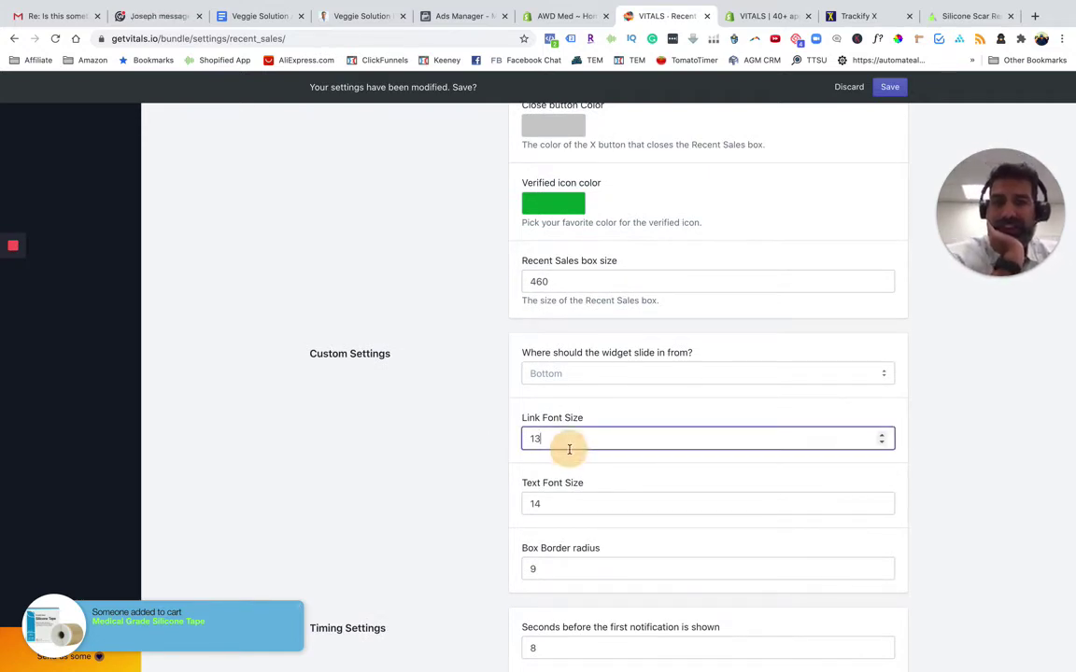
click(881, 436)
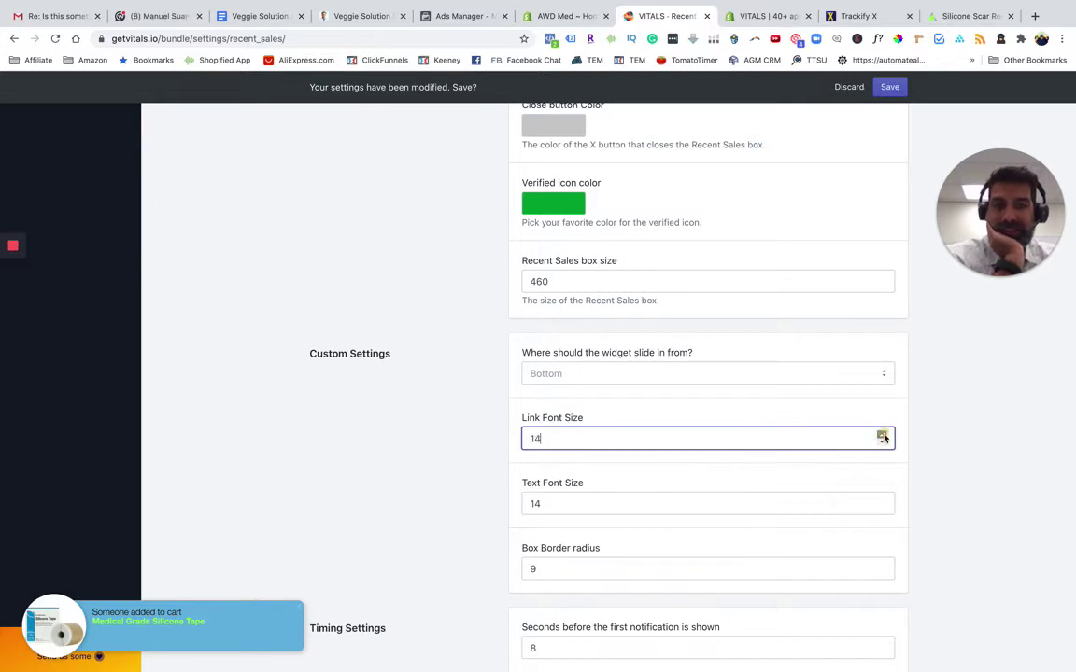
click(883, 435)
click(884, 442)
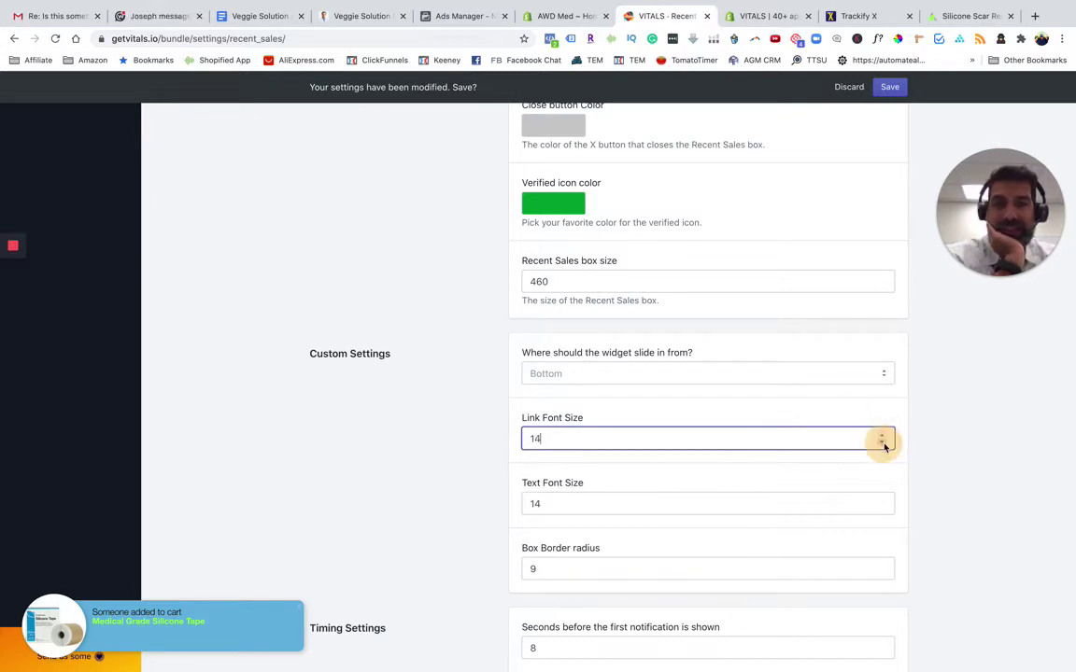
click(884, 445)
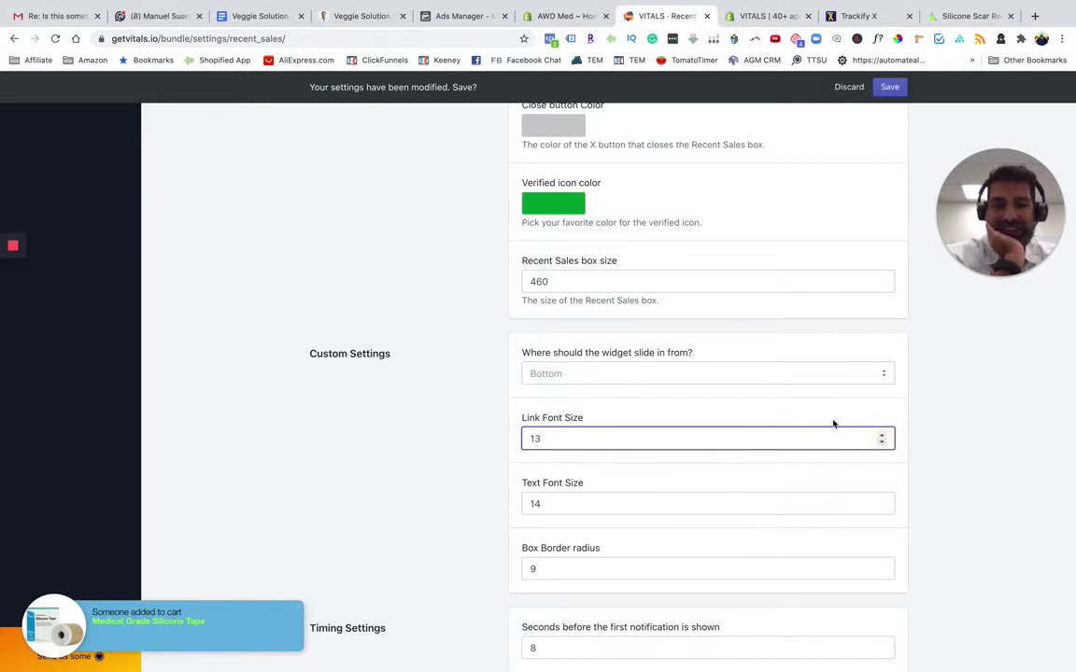
click(881, 436)
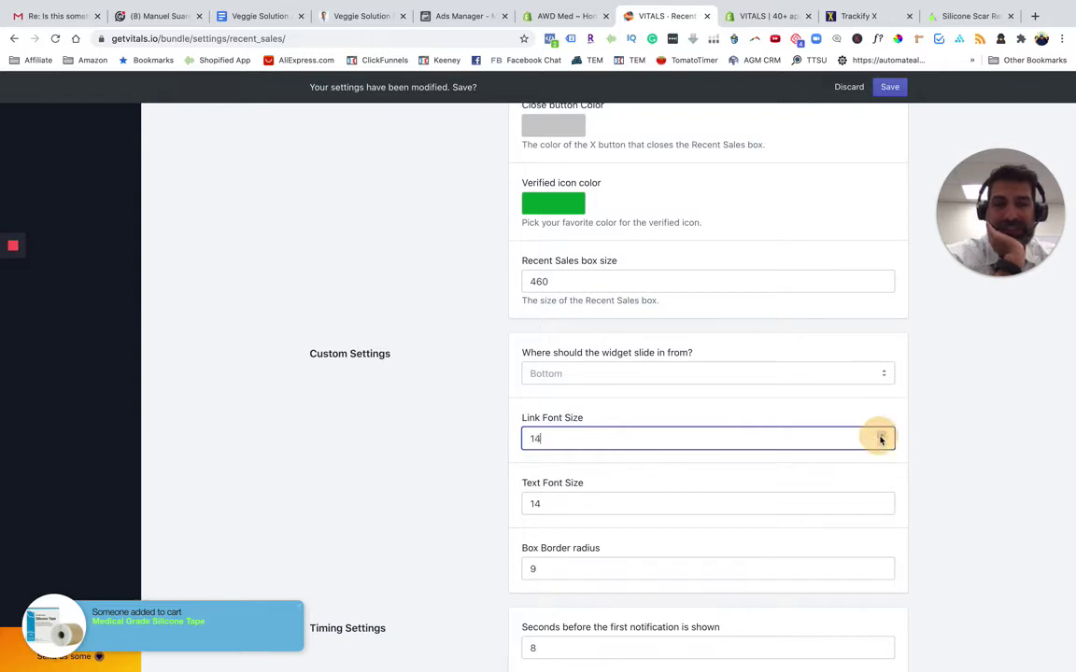
click(577, 505)
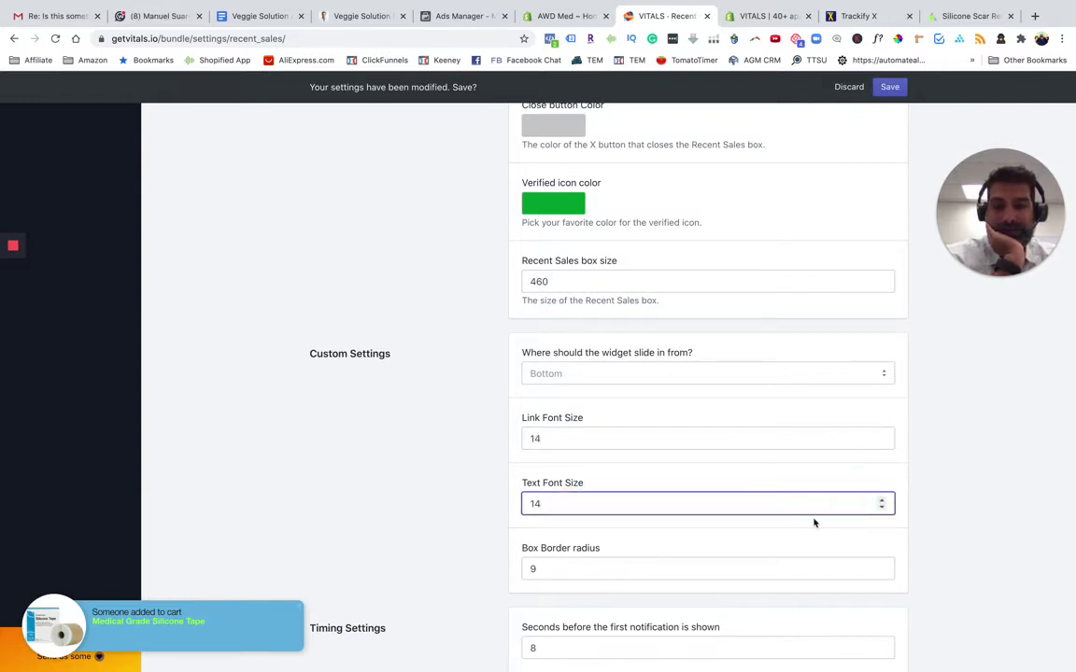
click(882, 501)
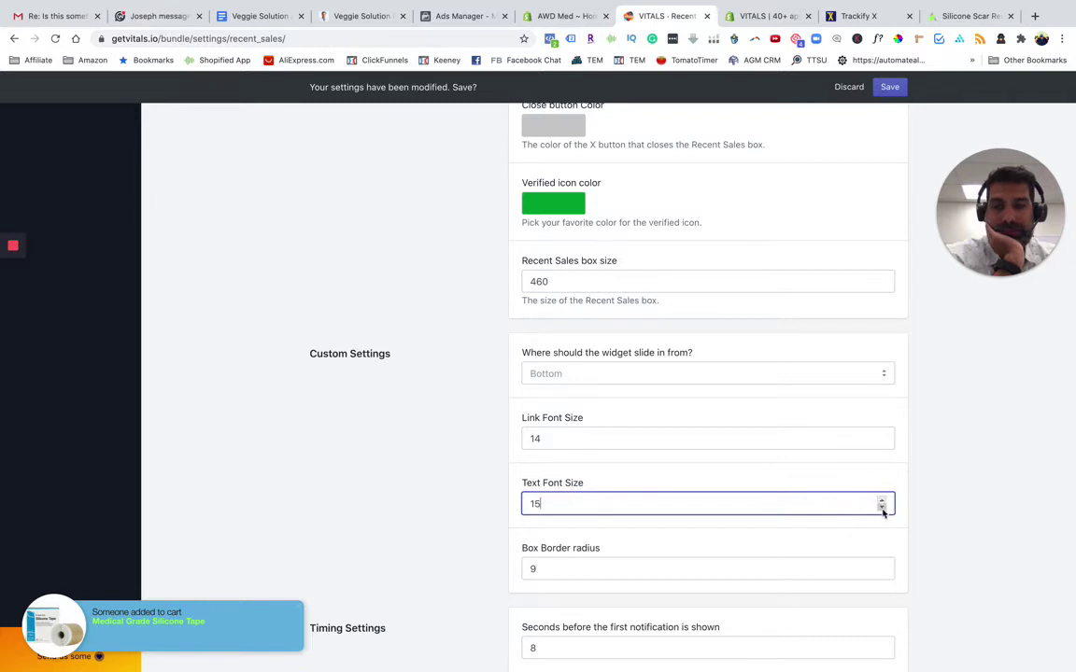
click(882, 509)
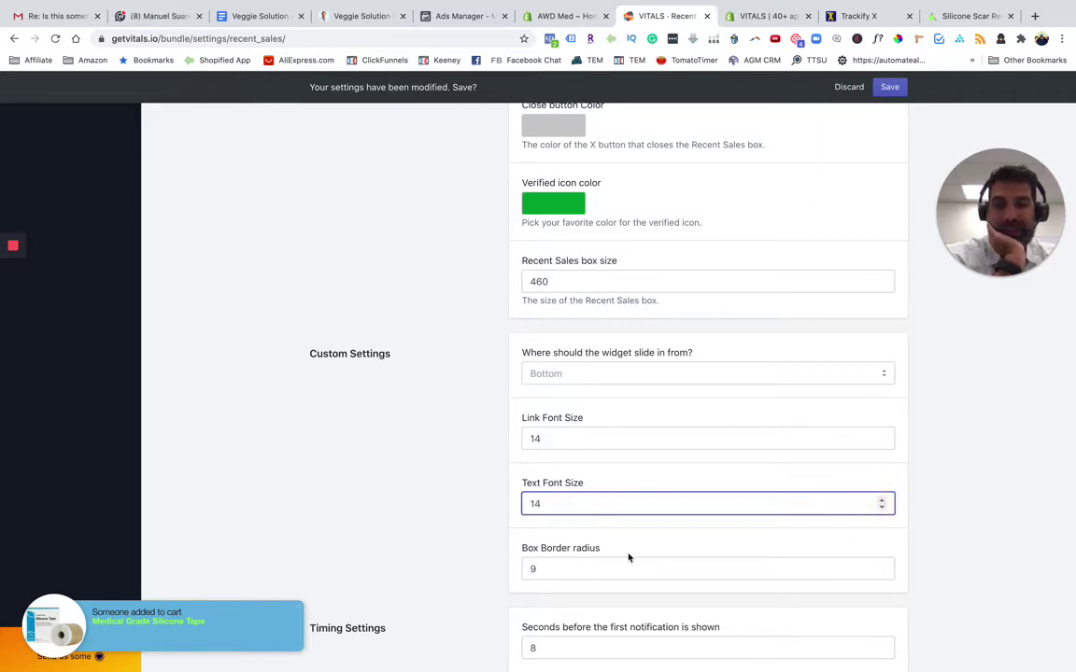
scroll(554, 575, down, 5)
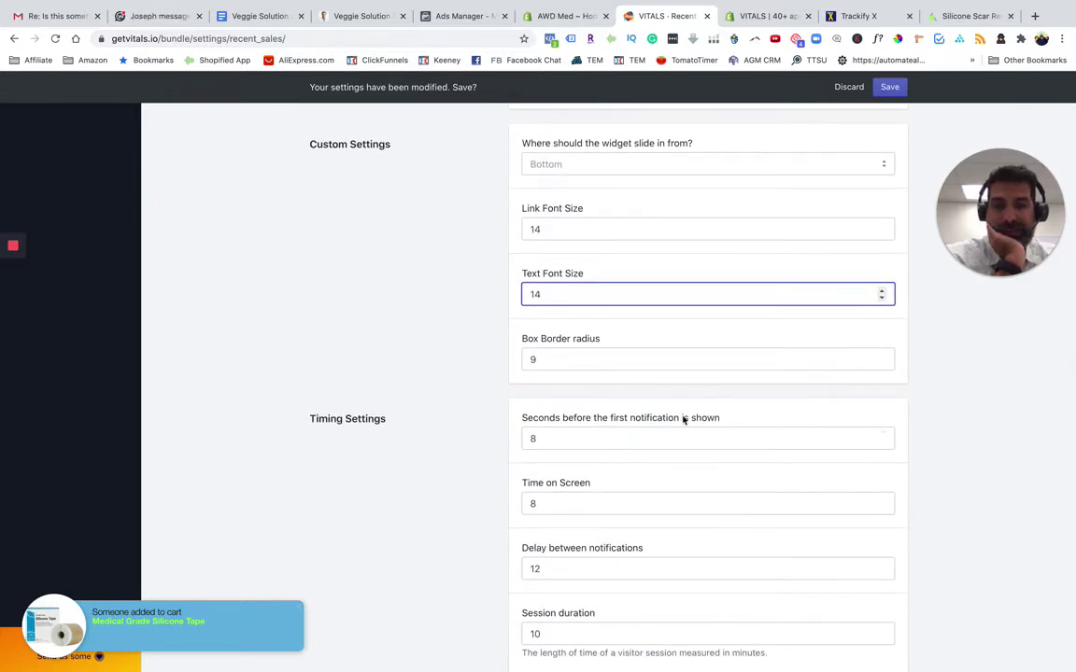
Set Time on Screen to 3 seconds
scroll(578, 480, down, 2)
click(567, 436)
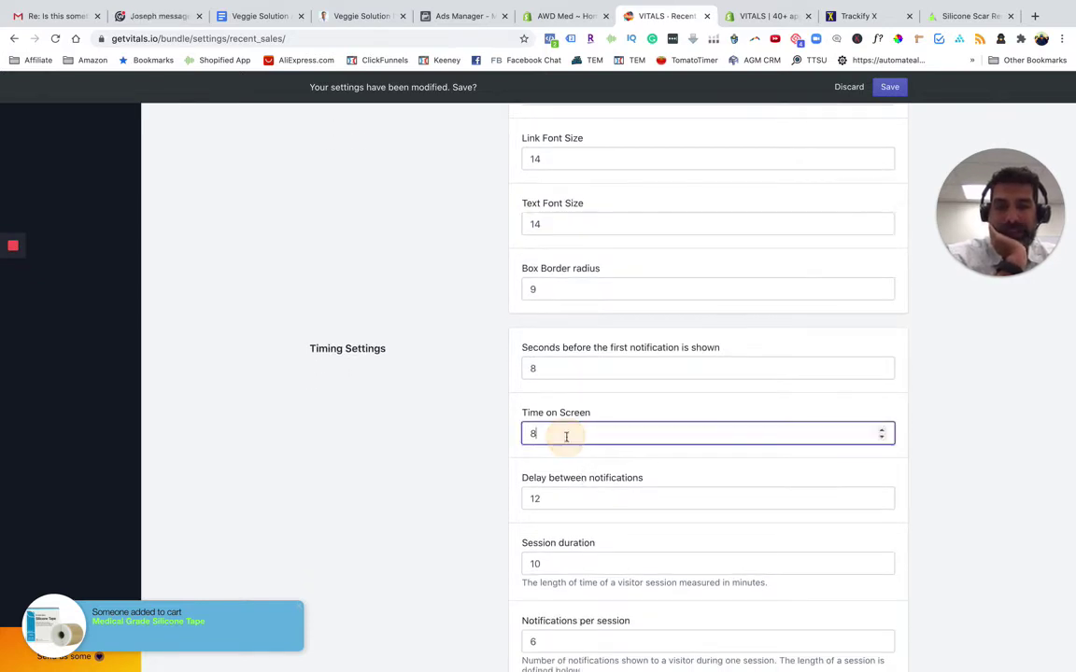
click(881, 436)
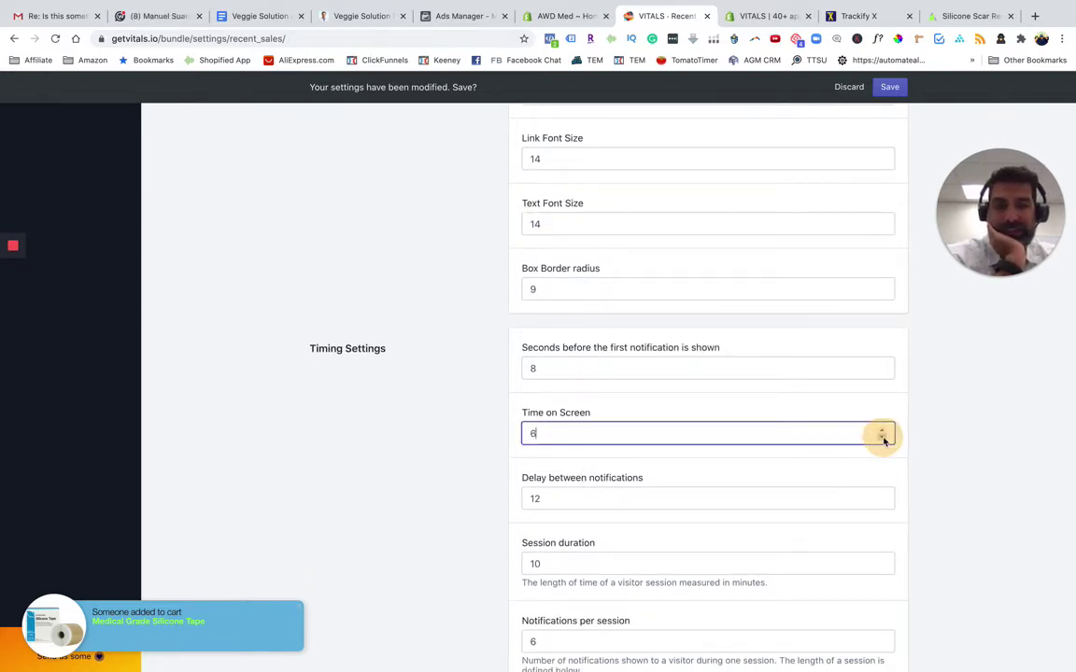
click(882, 429)
click(882, 428)
click(882, 437)
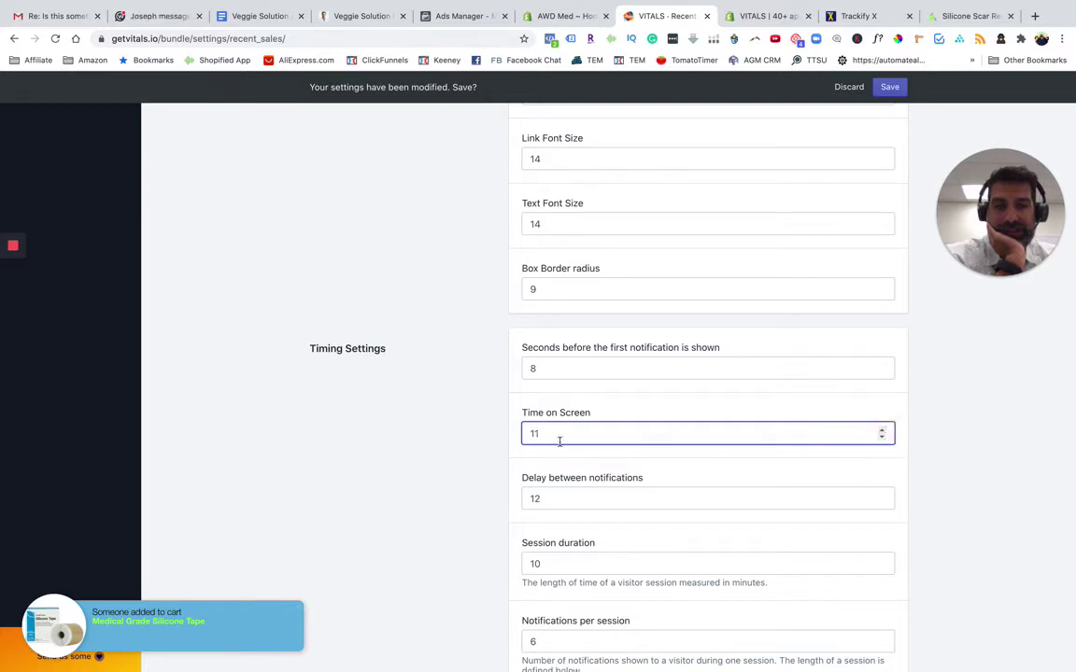
drag(559, 439, 463, 443)
text(3)
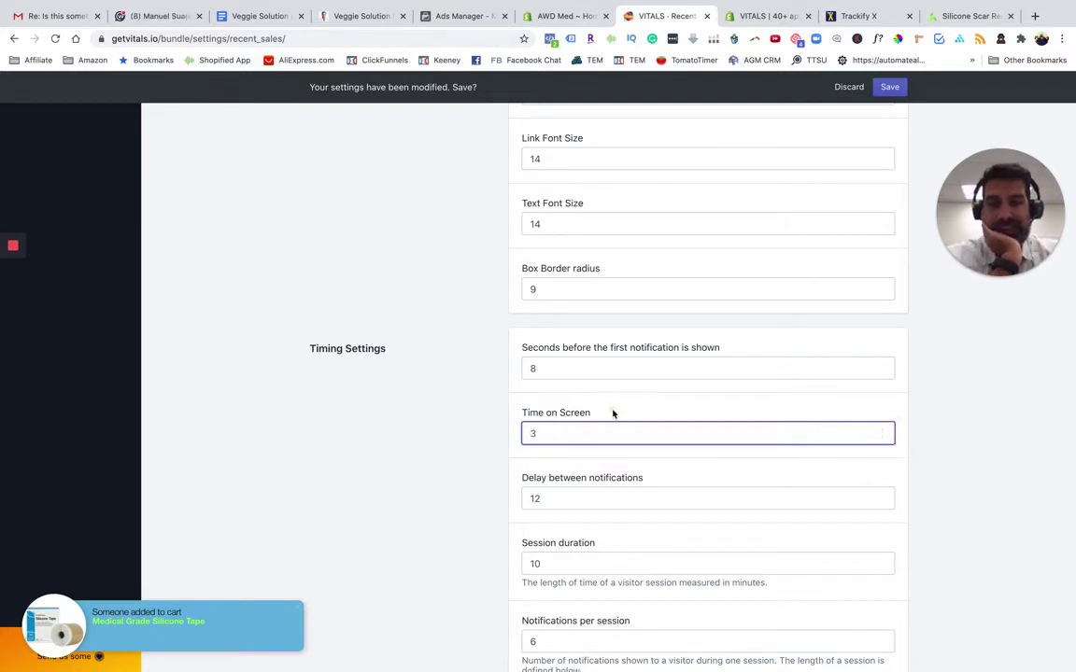
click(613, 414)
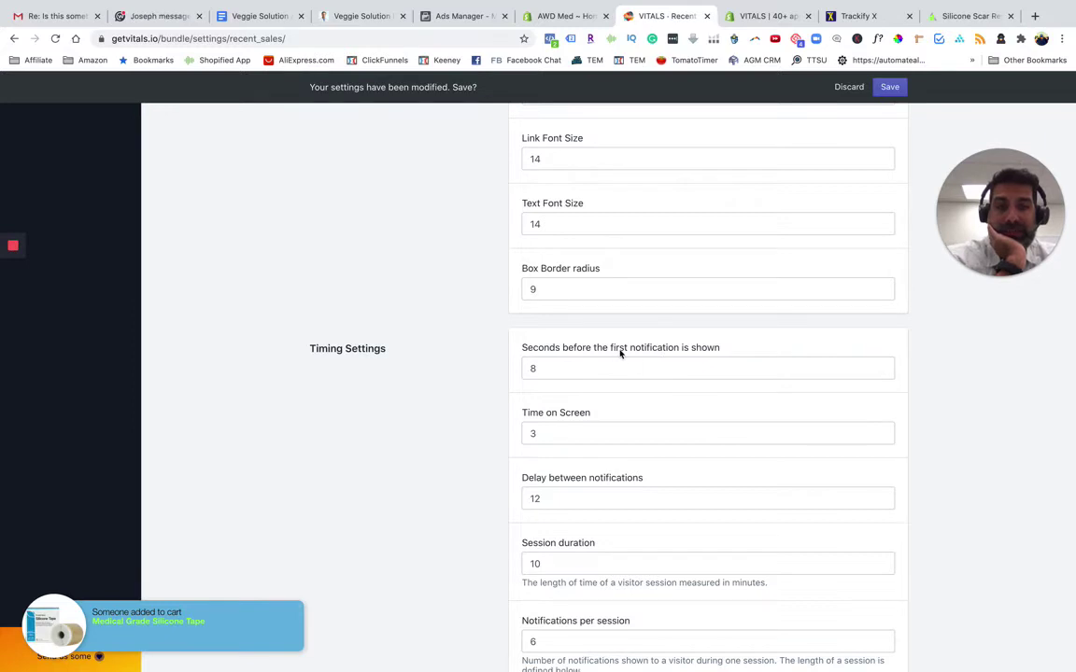
Set 5 seconds before the first notification and 15 seconds between notifications
drag(546, 367, 495, 372)
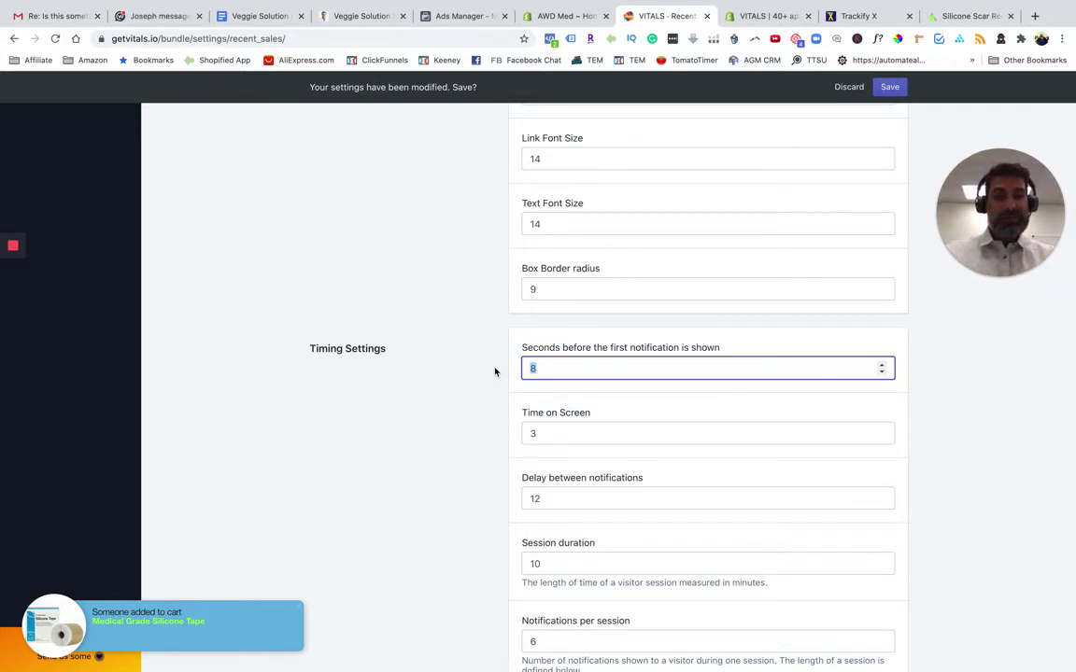
text(5)
click(580, 338)
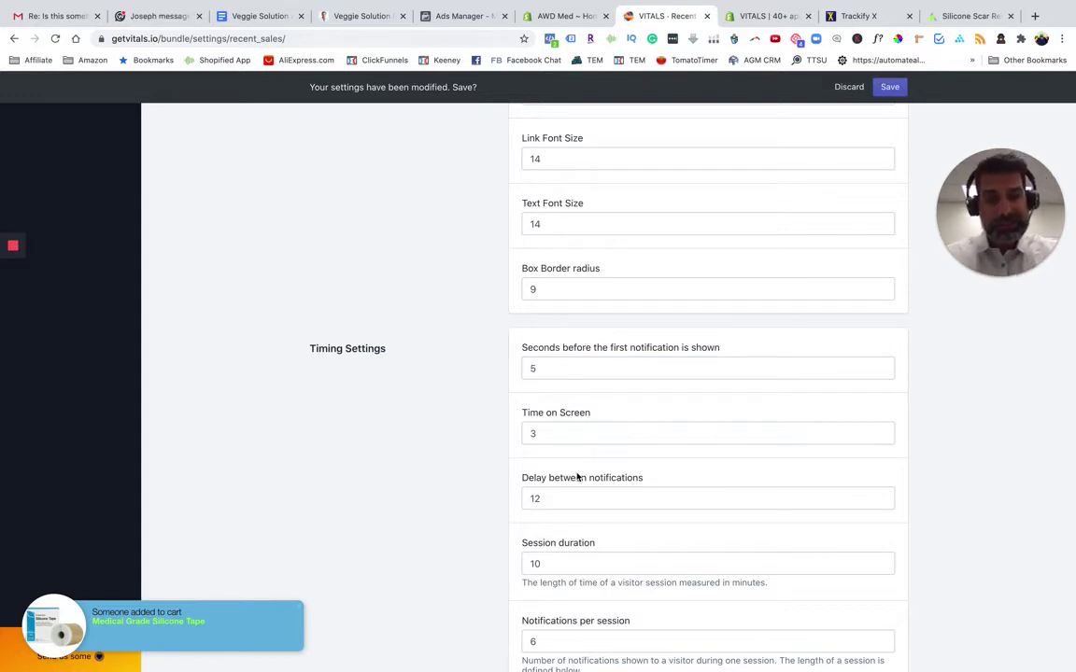
drag(559, 500, 491, 501)
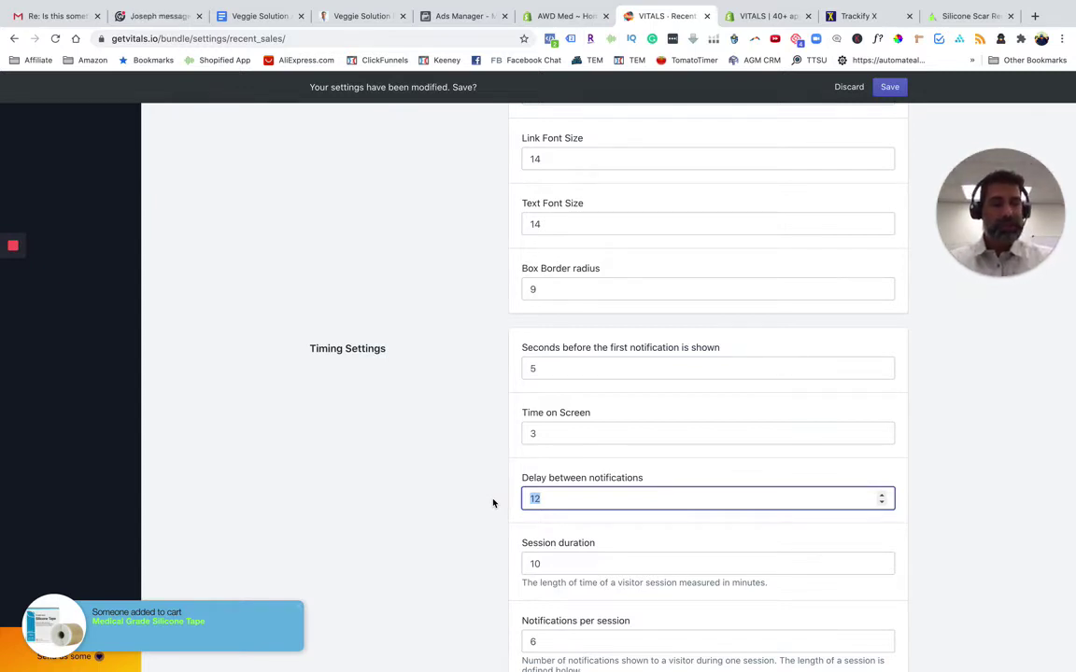
text(15)
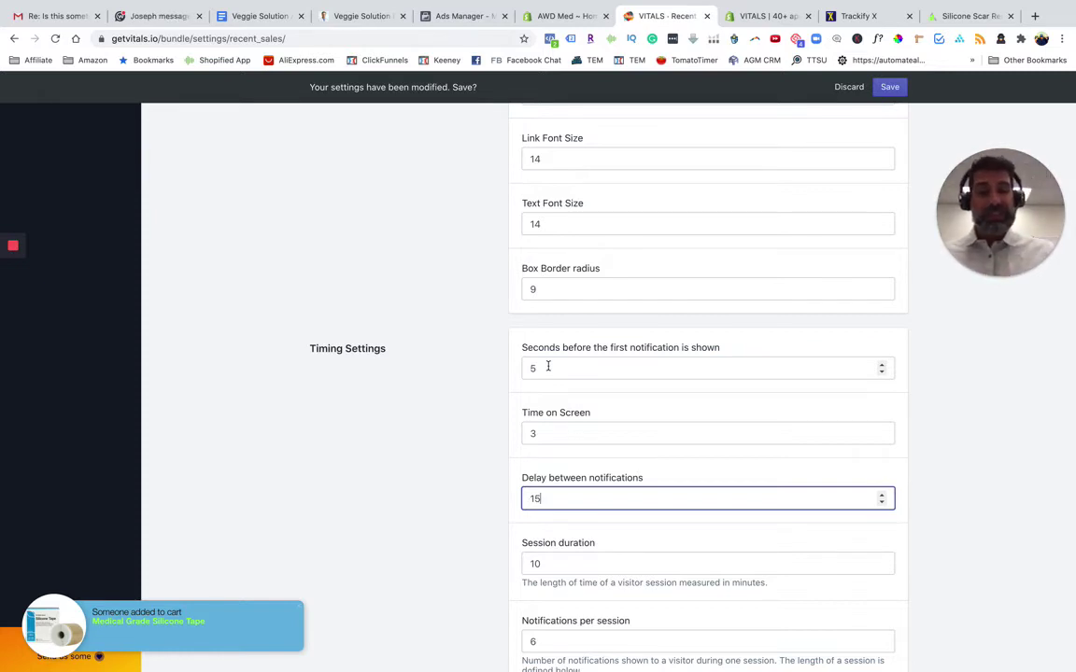
click(607, 547)
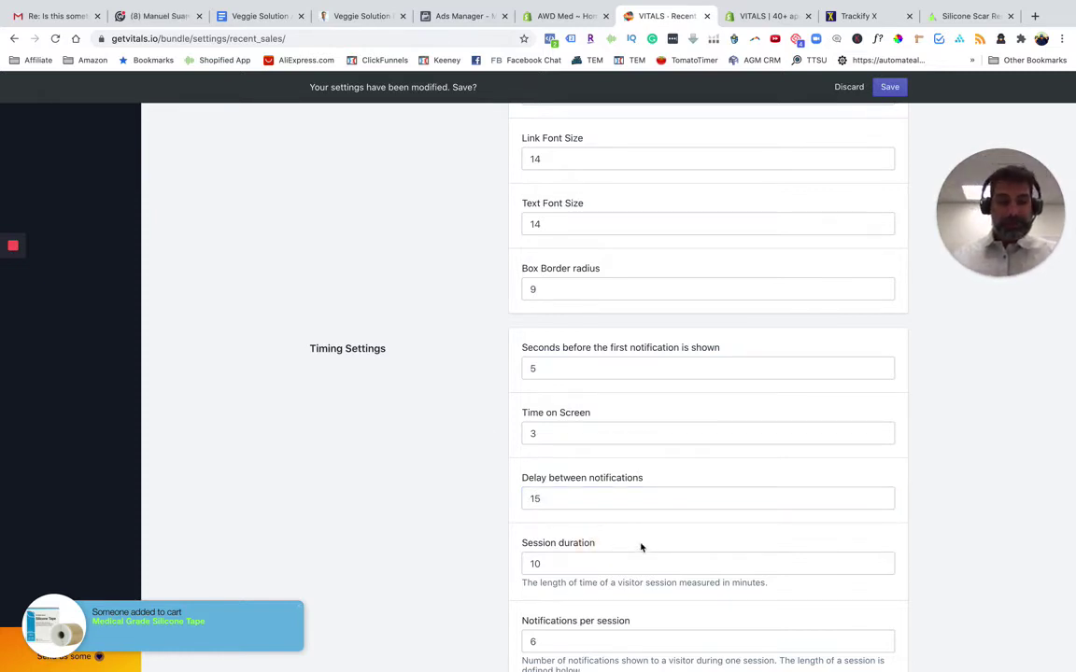
scroll(641, 547, down, 2)
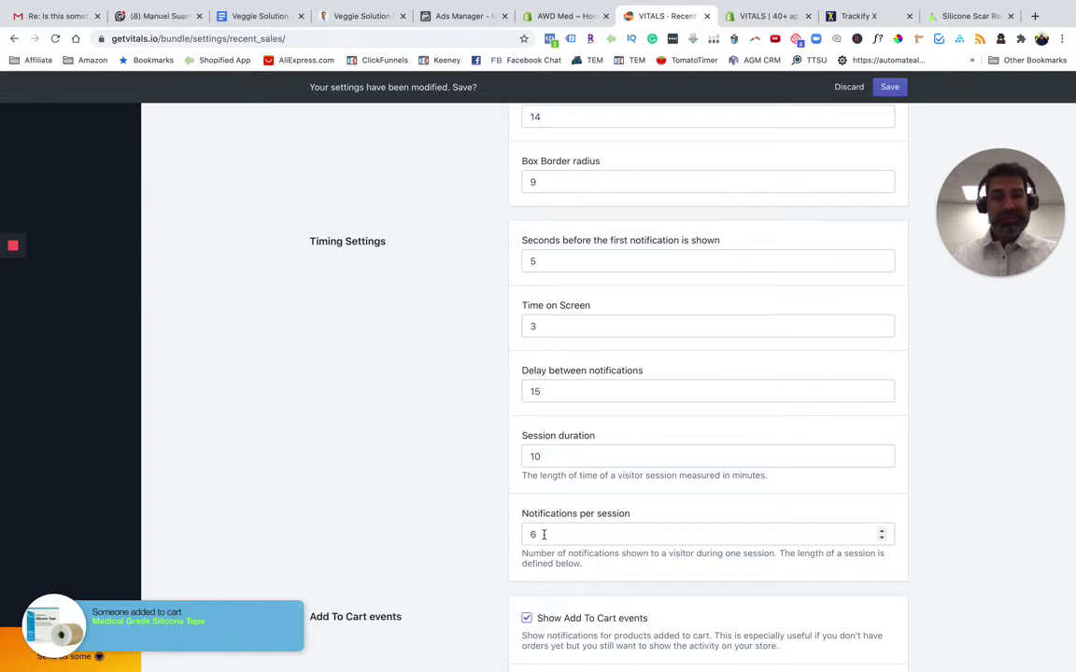
scroll(543, 534, down, 4)
scroll(544, 535, up, 1)
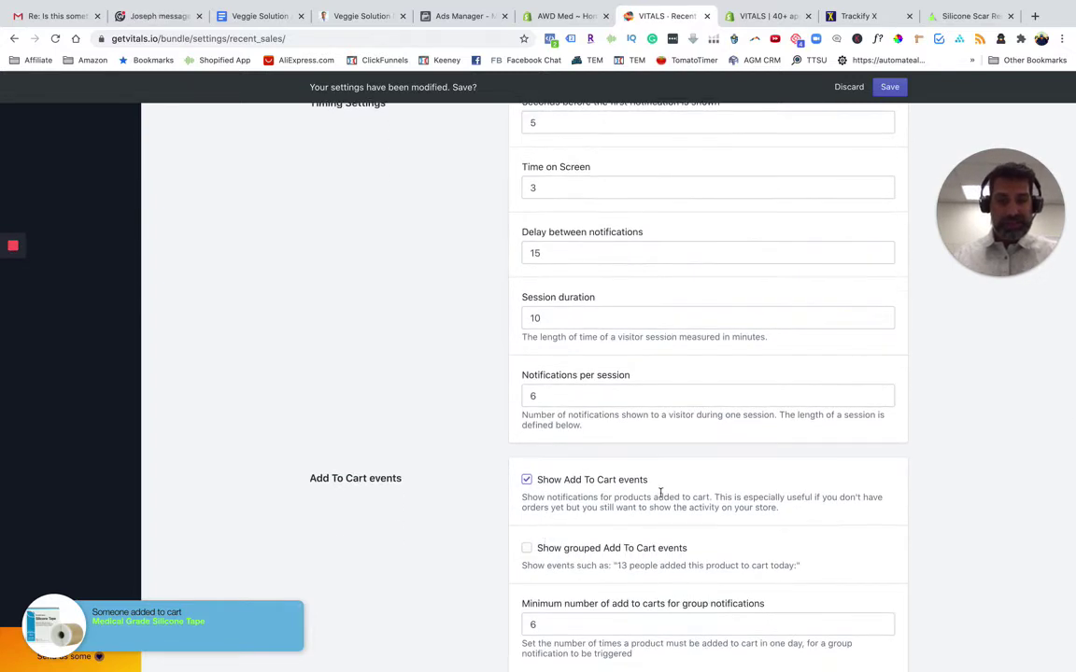
scroll(527, 555, down, 2)
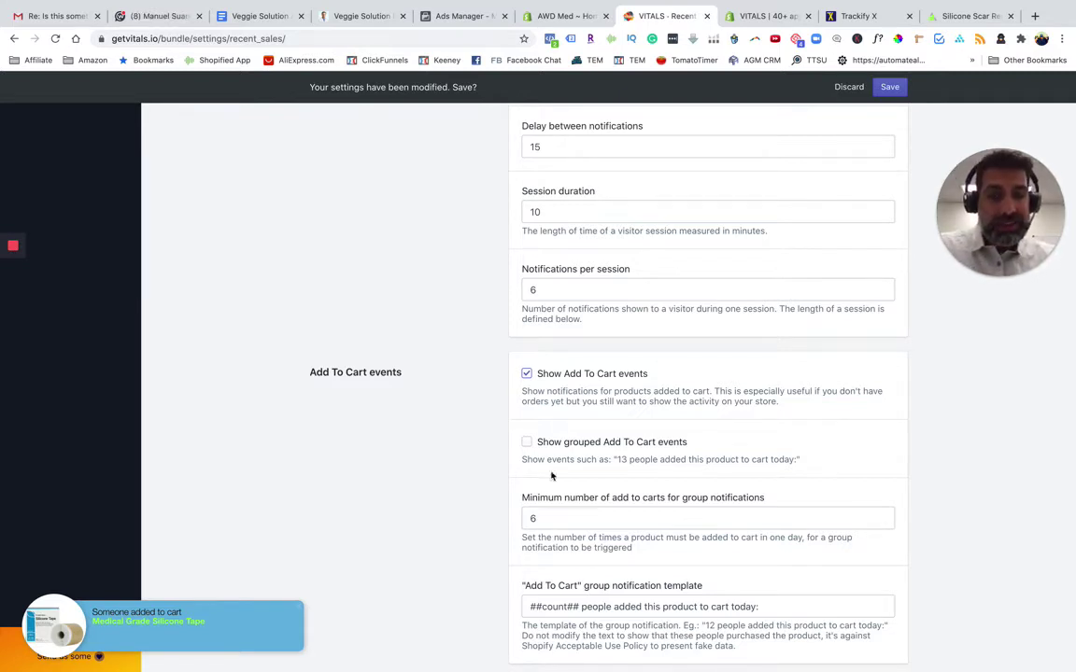
scroll(498, 578, down, 3)
scroll(498, 578, down, 5)
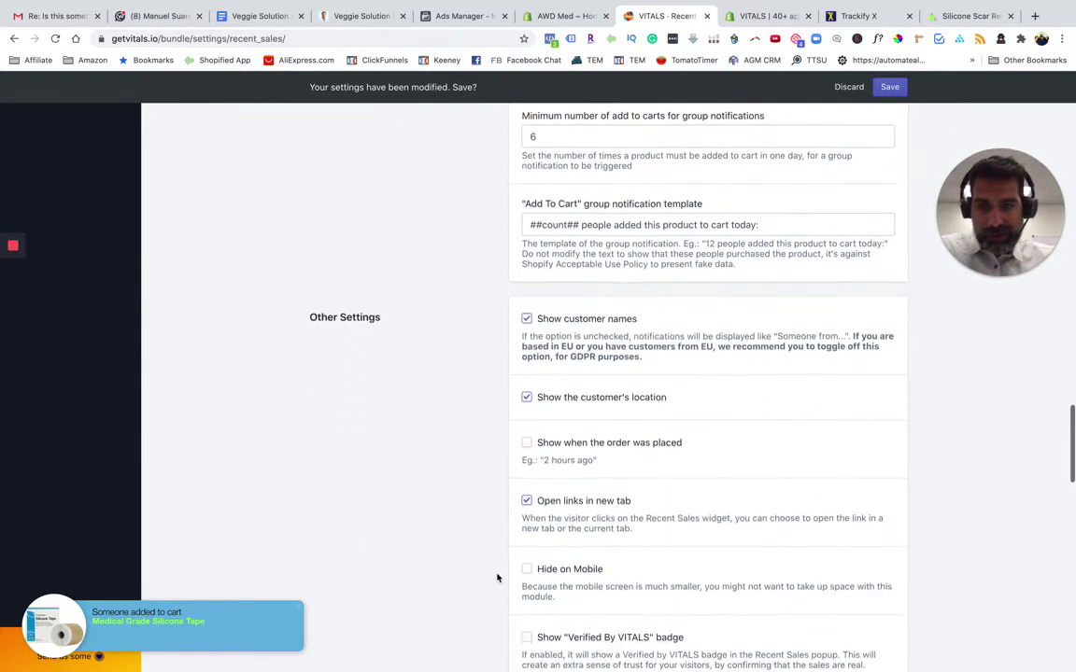
scroll(492, 450, down, 2)
scroll(484, 464, down, 5)
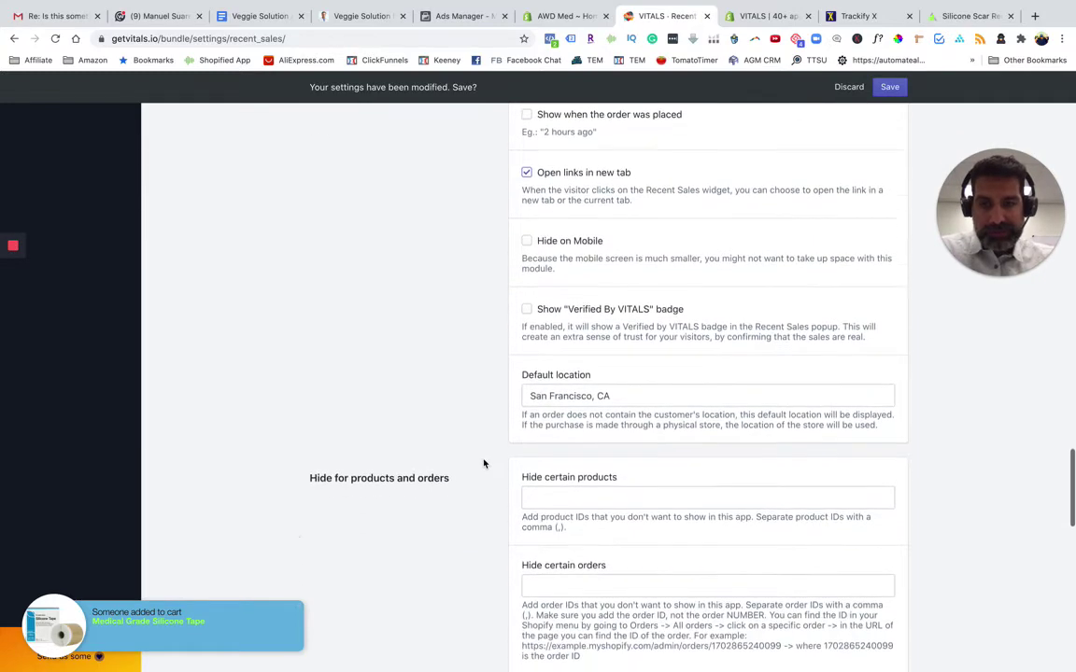
scroll(484, 464, down, 6)
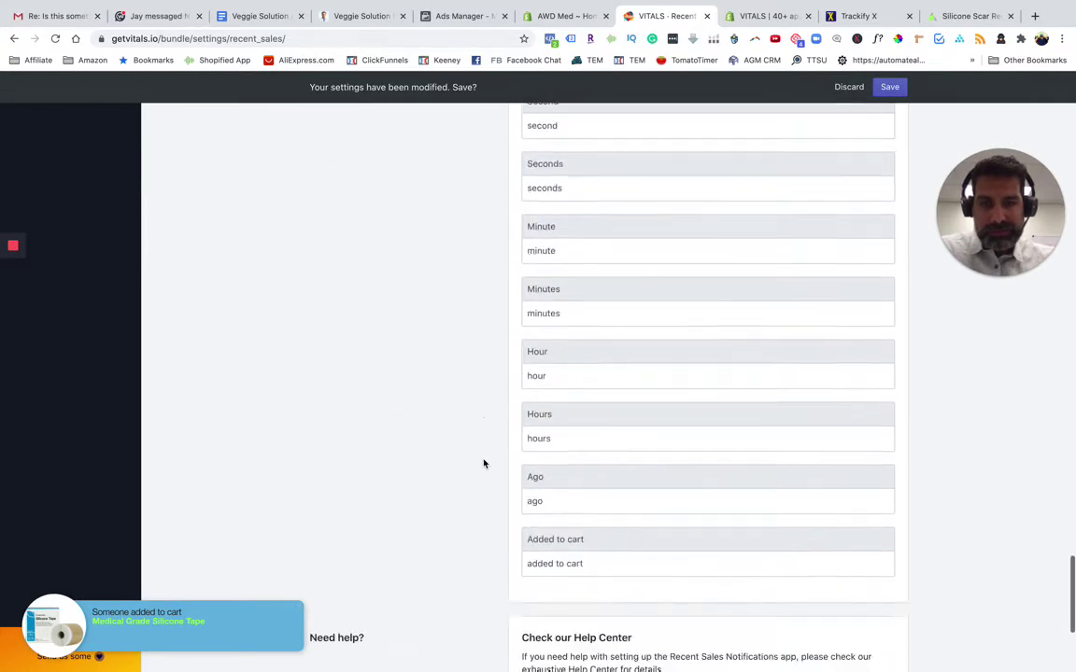
scroll(483, 464, up, 15)
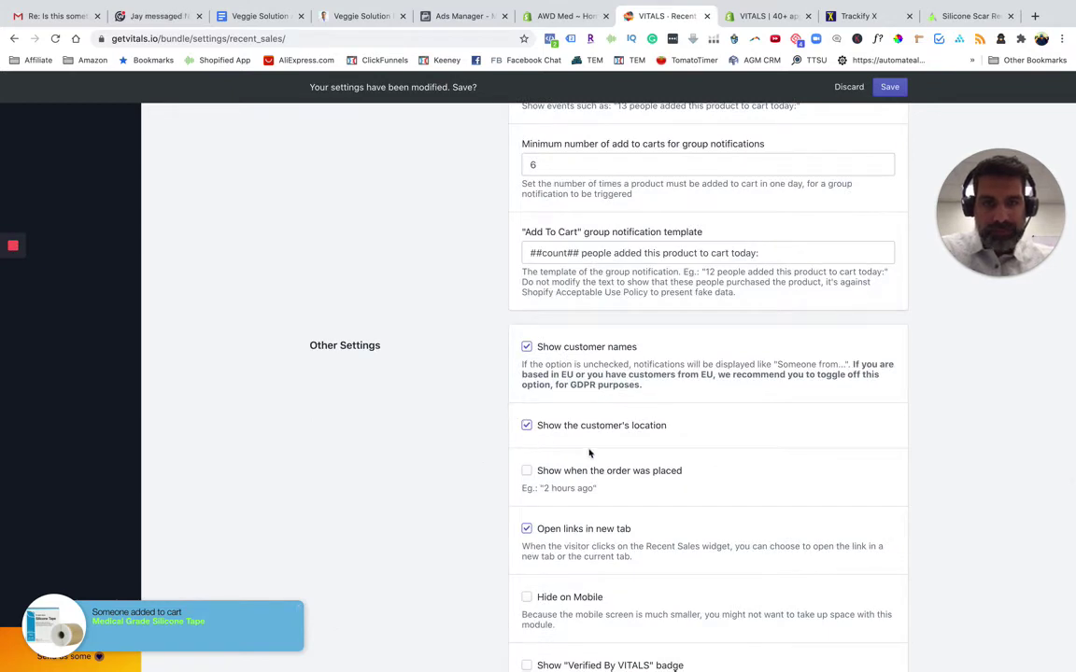
scroll(499, 383, up, 3)
scroll(297, 335, down, 1)
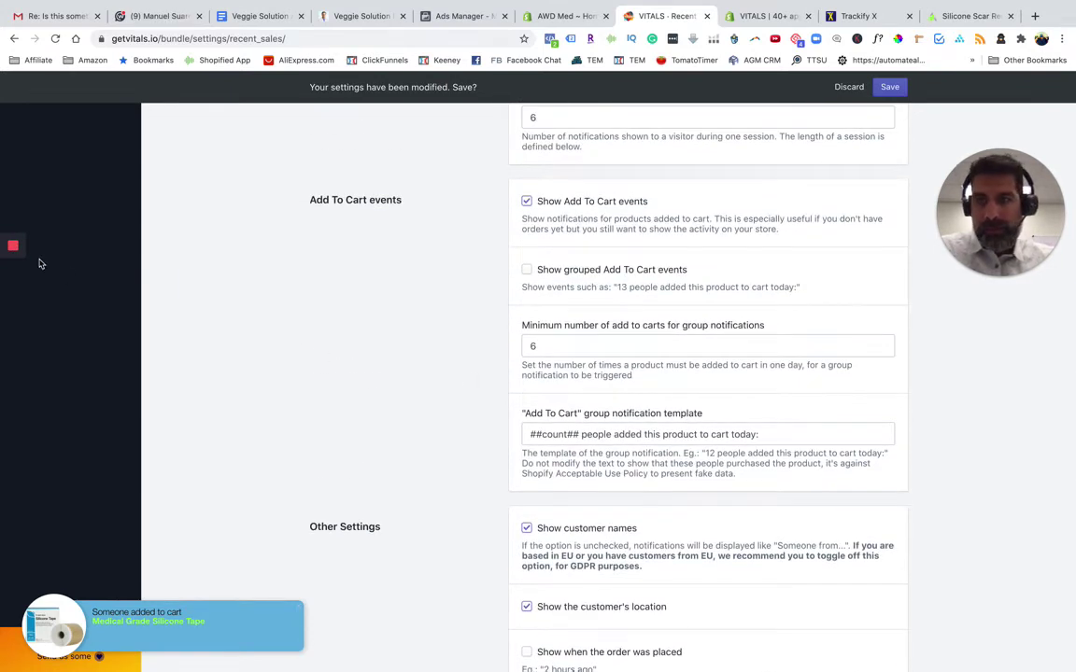
scroll(37, 280, up, 7)
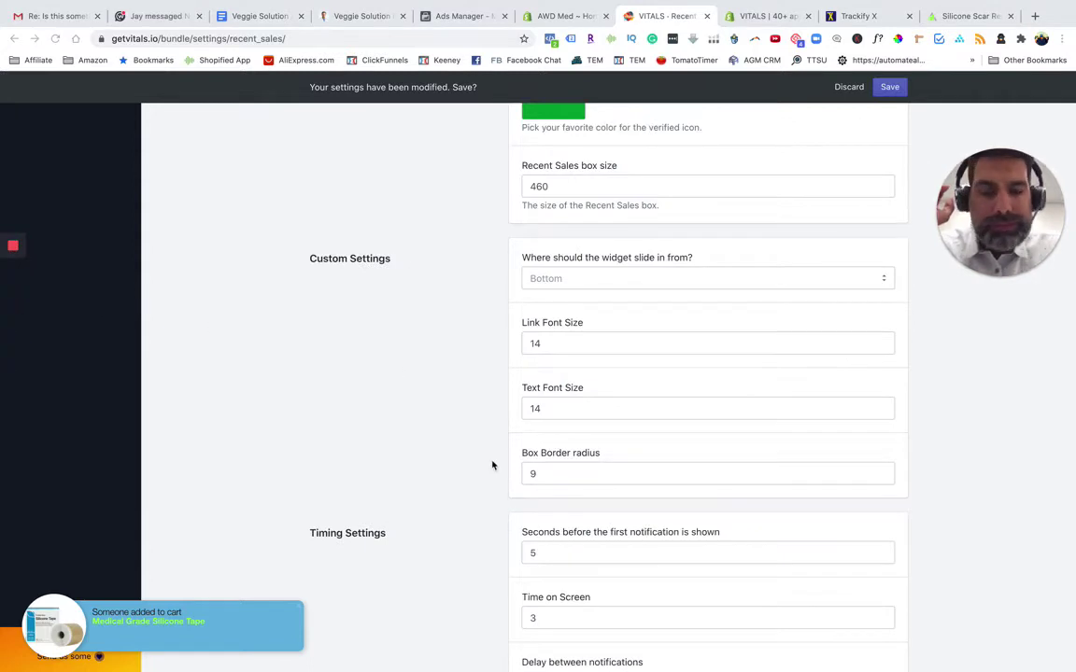
scroll(490, 473, down, 3)
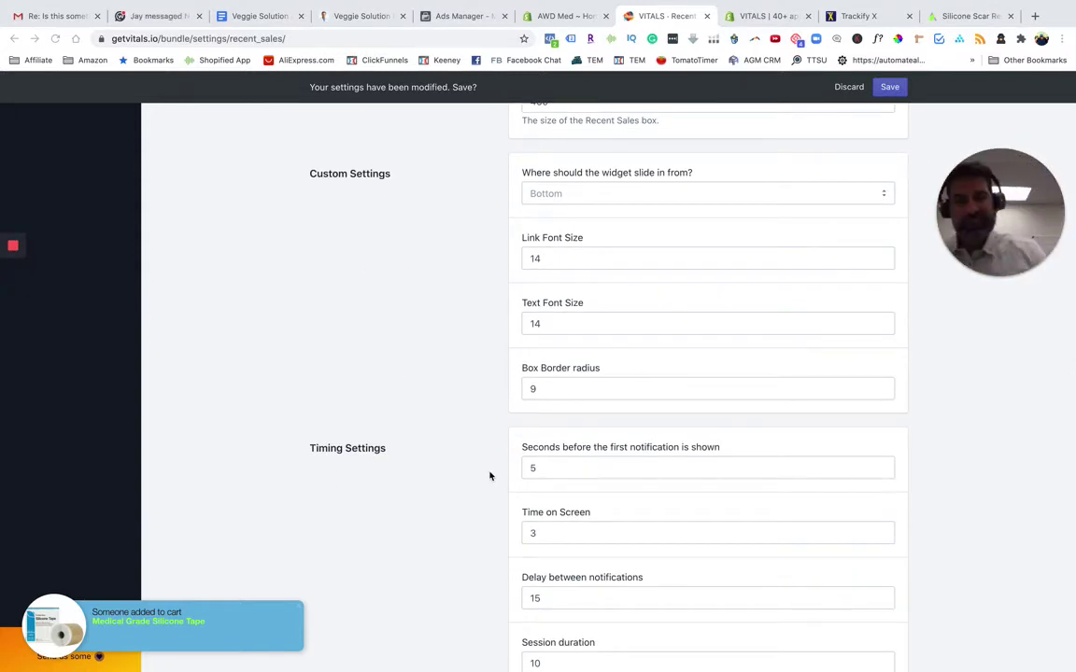
scroll(490, 474, down, 5)
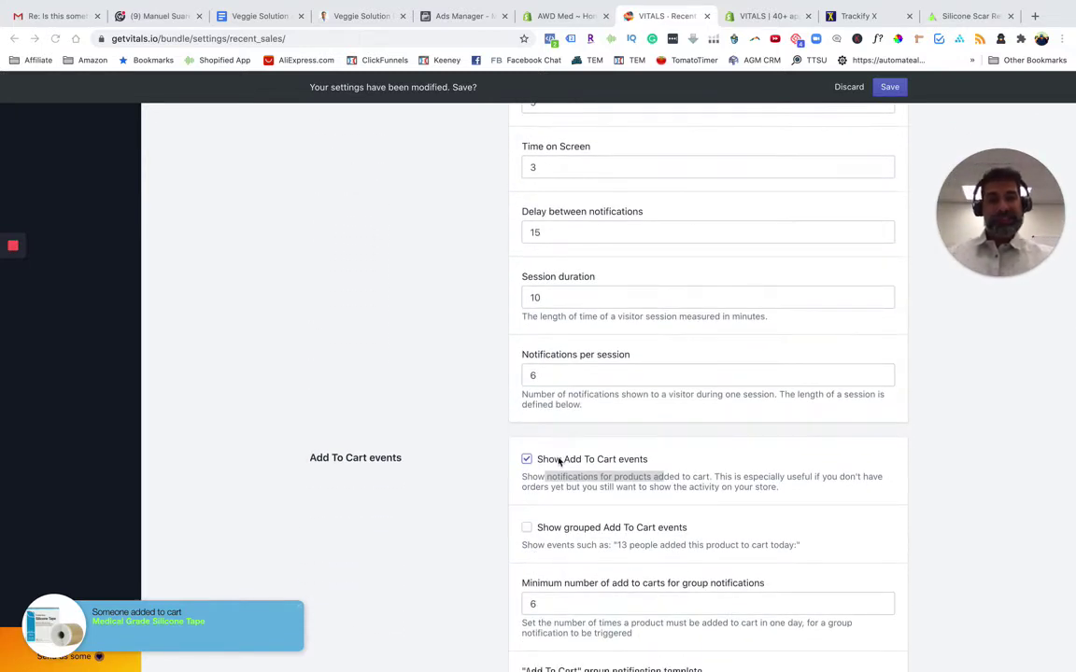
click(615, 459)
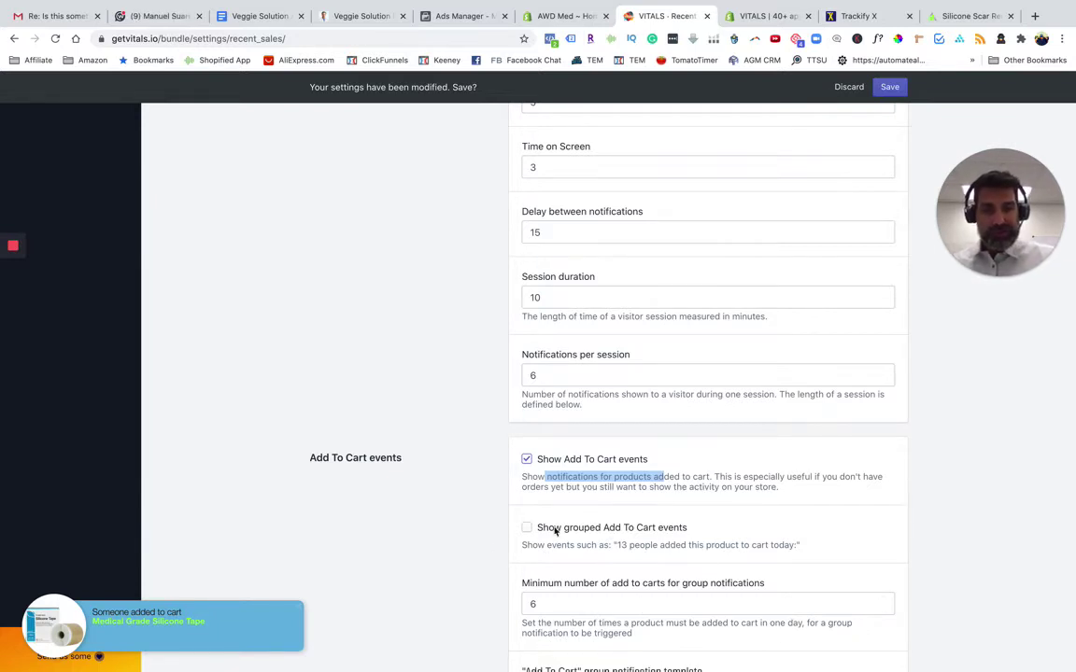
Tick Hide on Mobile under Other Settings and save the Recent Sales settings
click(471, 552)
scroll(472, 556, down, 2)
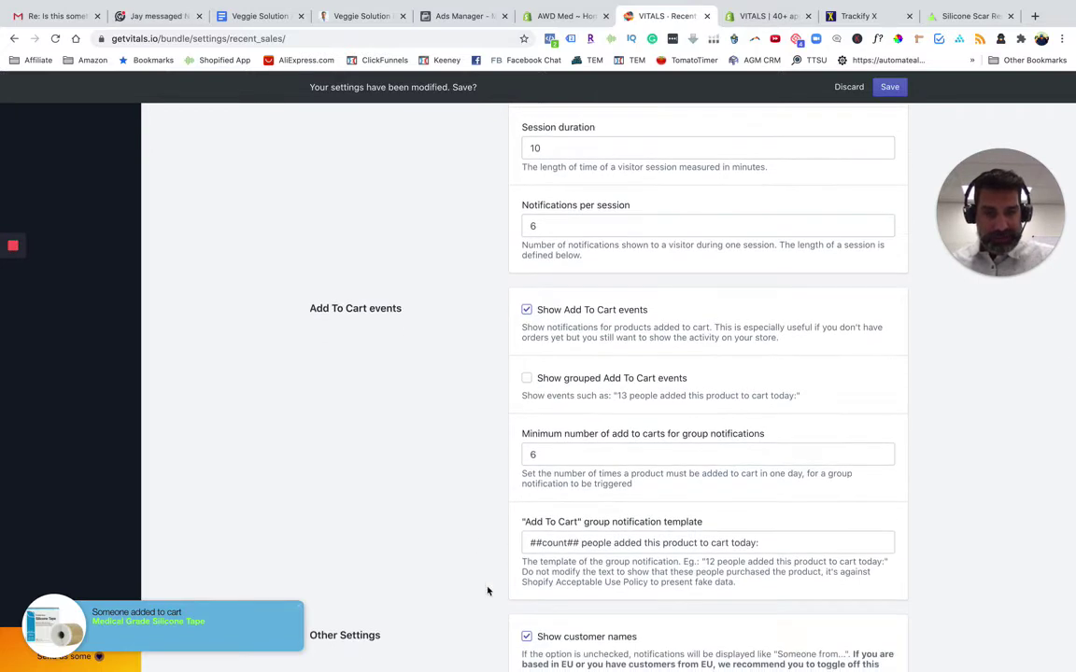
scroll(485, 590, down, 3)
scroll(483, 596, down, 2)
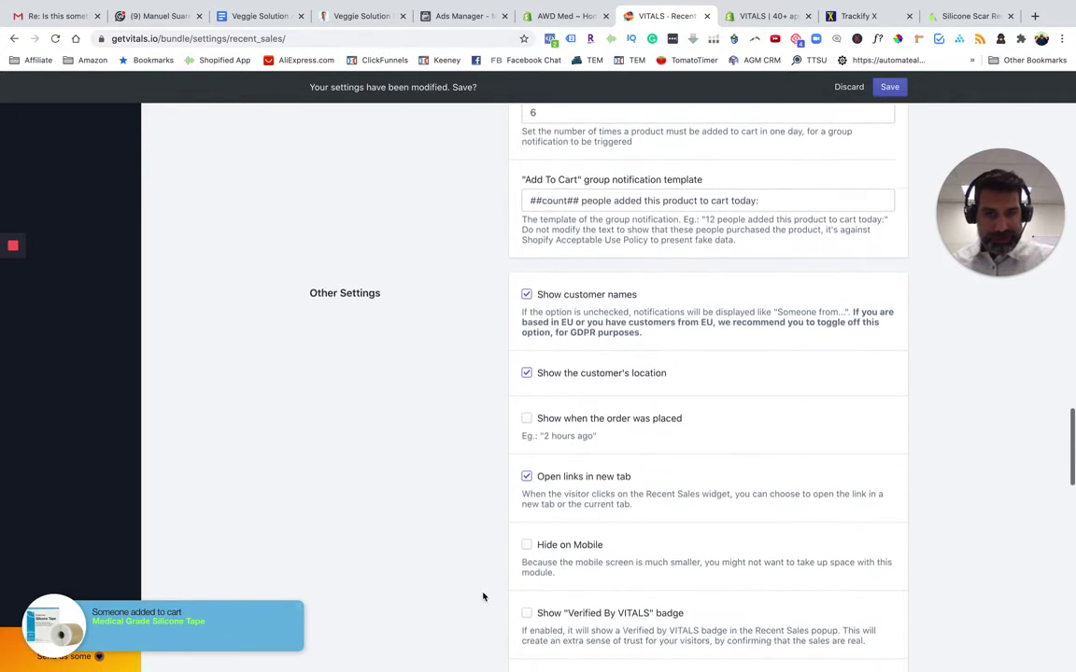
click(527, 542)
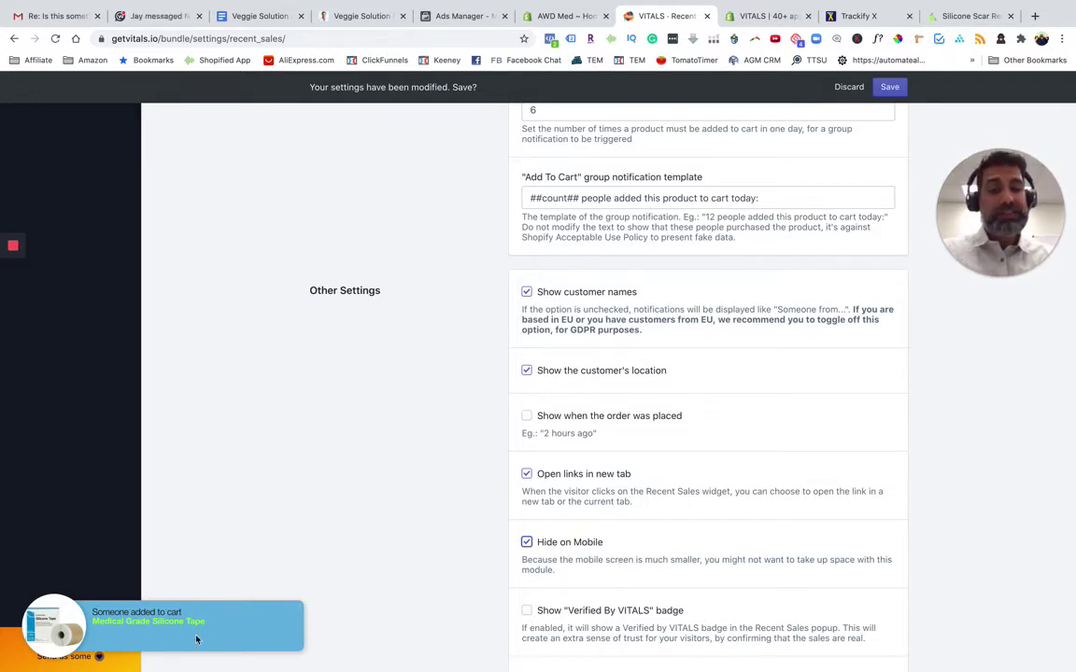
scroll(495, 611, down, 5)
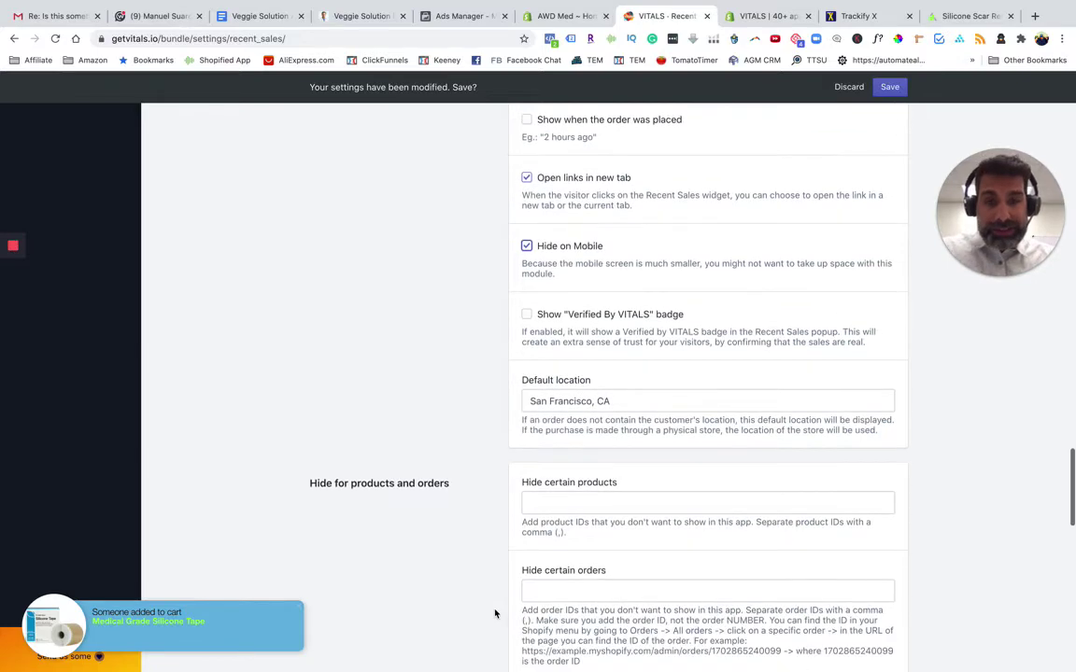
scroll(495, 613, down, 12)
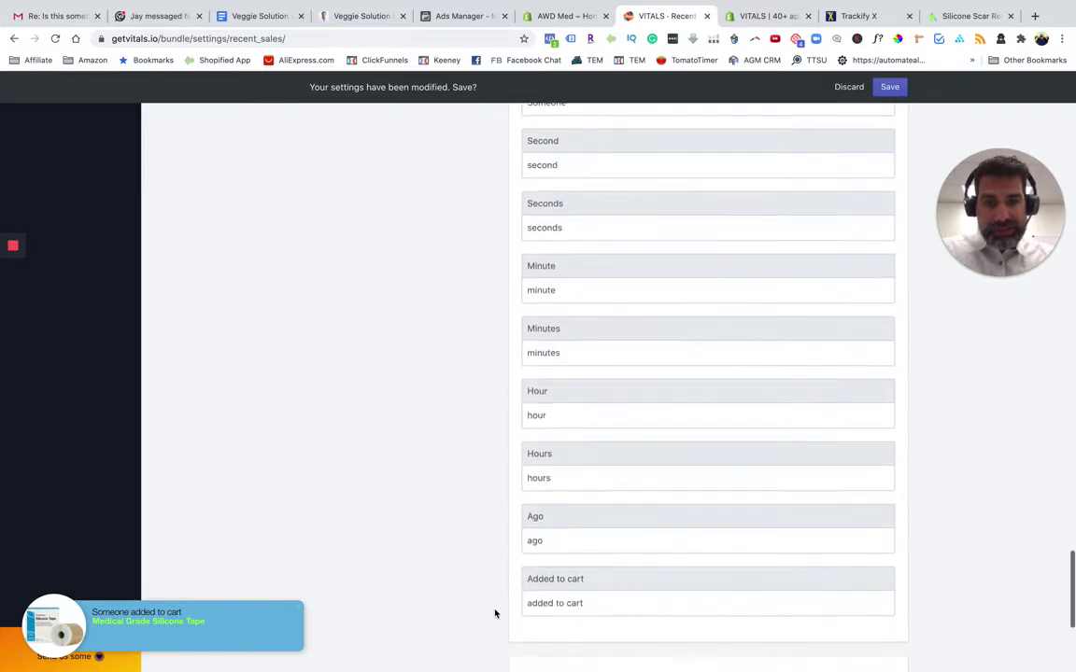
scroll(424, 316, up, 15)
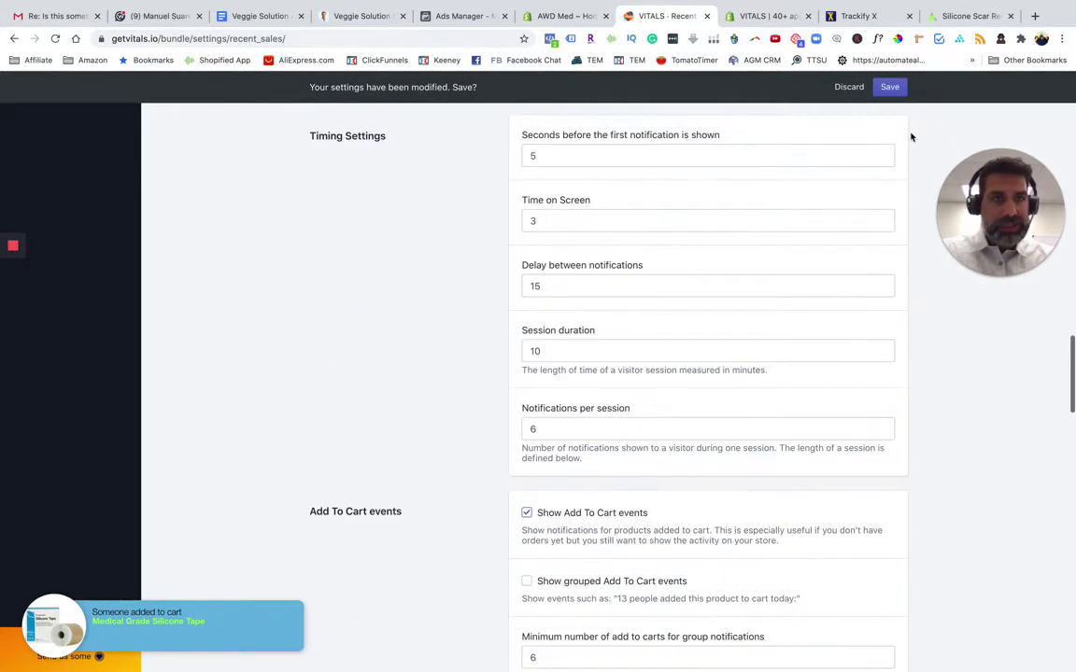
click(890, 87)
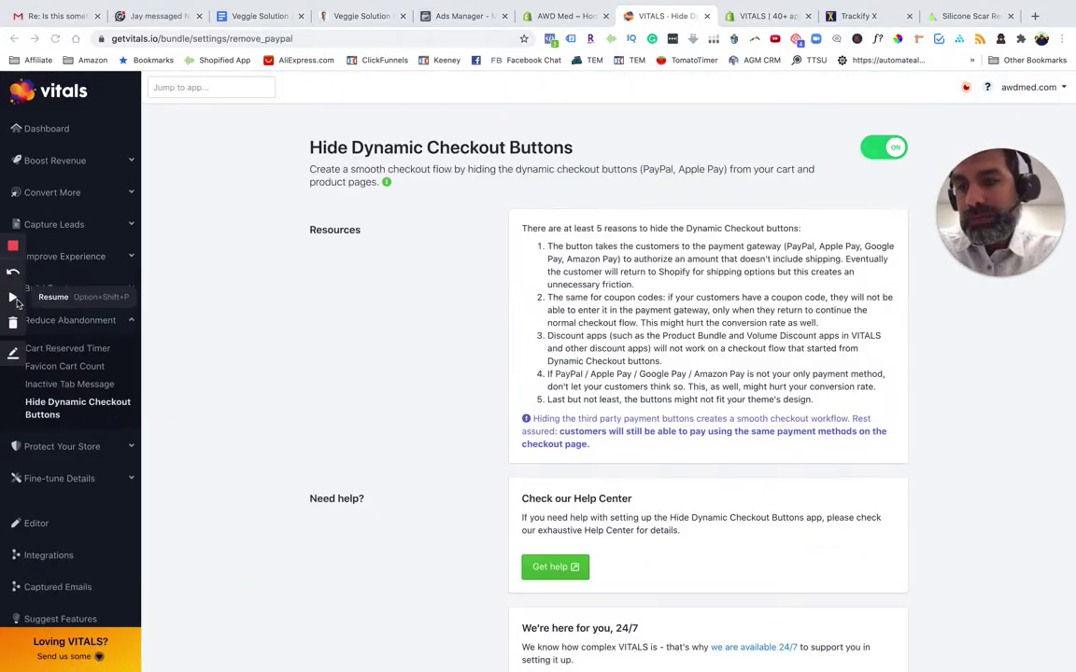
Review the Hide Dynamic Checkout Buttons page, then go to Inactive Tab Message settings
click(13, 297)
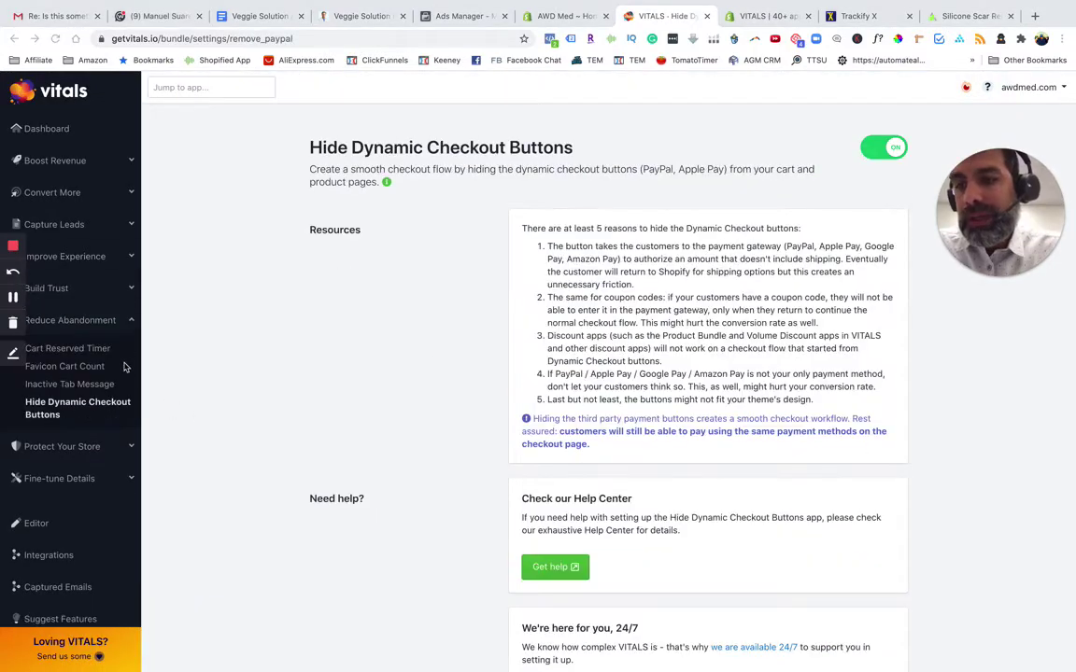
scroll(92, 209, down, 3)
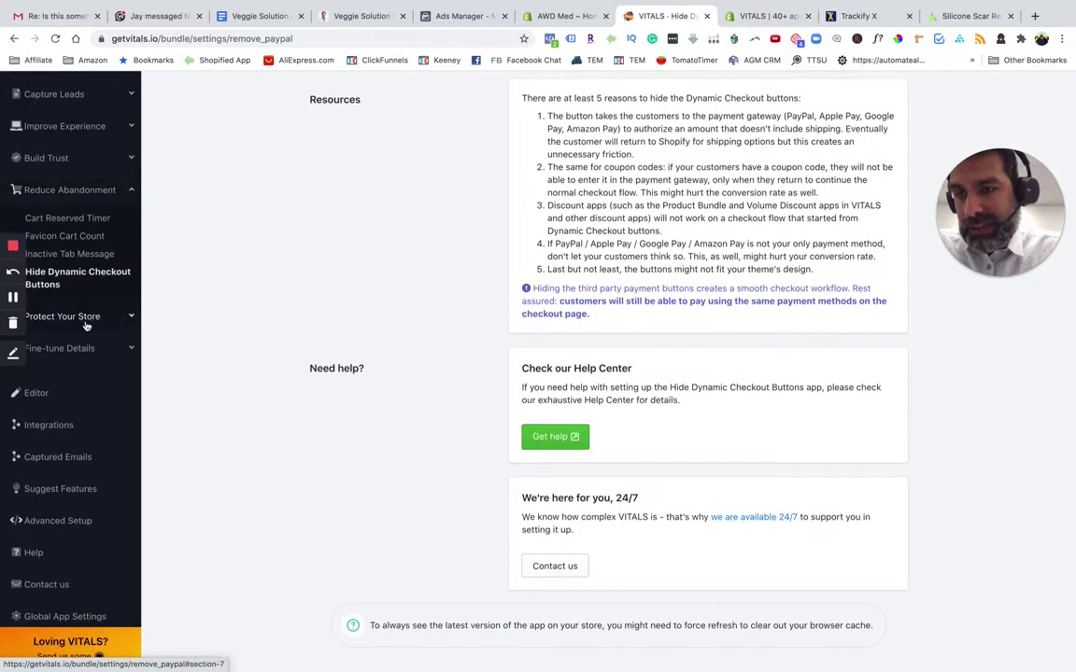
scroll(86, 326, up, 3)
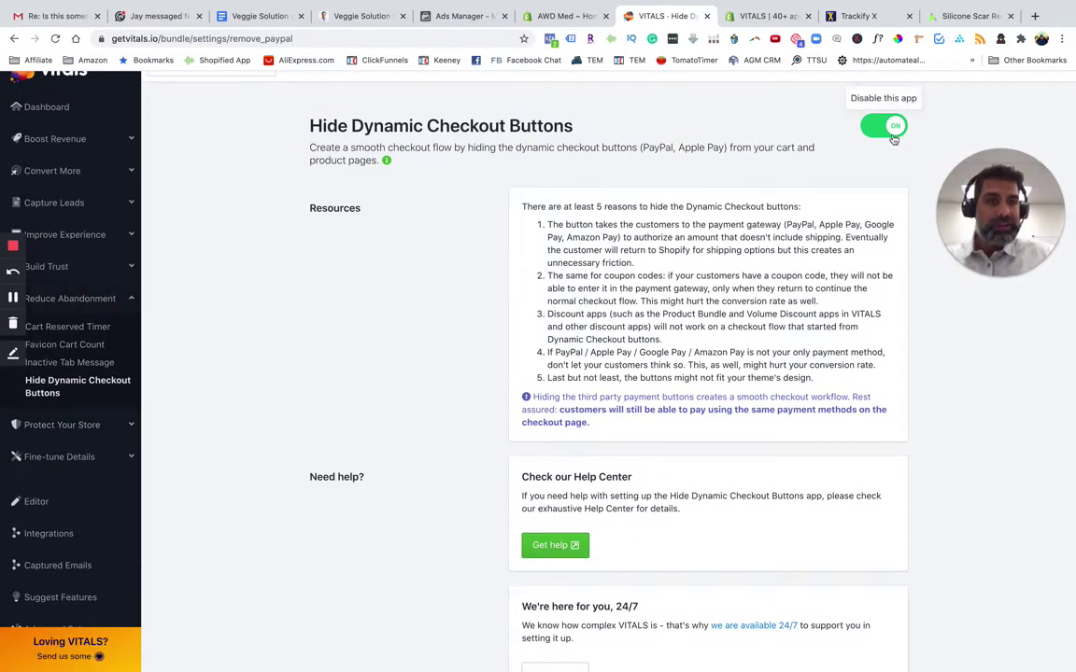
scroll(738, 375, down, 3)
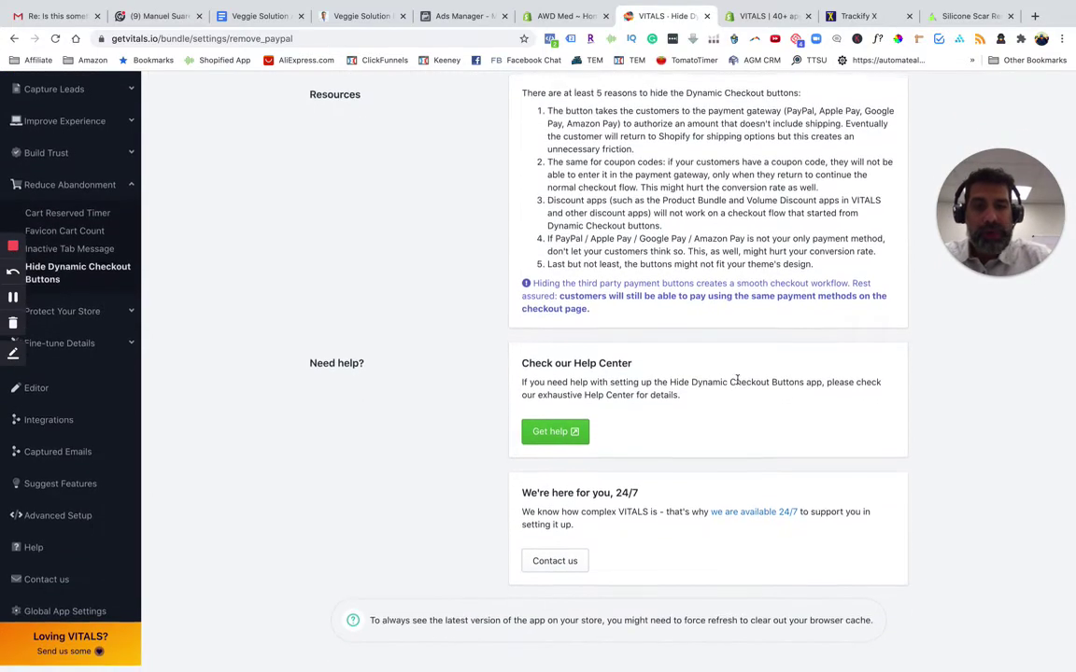
scroll(422, 314, up, 3)
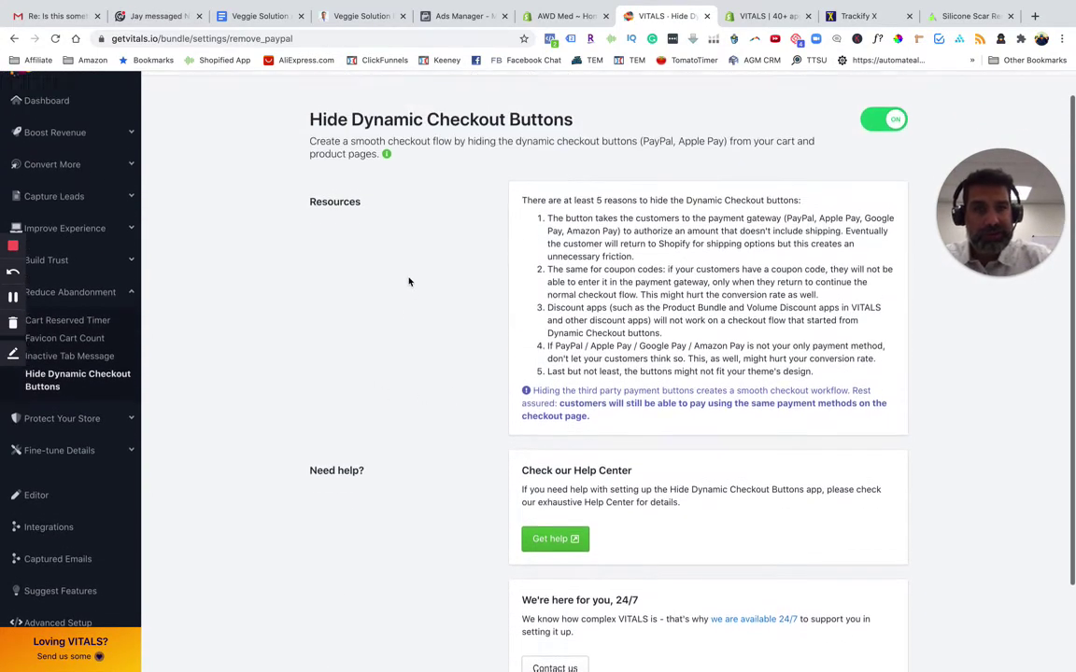
drag(431, 170, 560, 169)
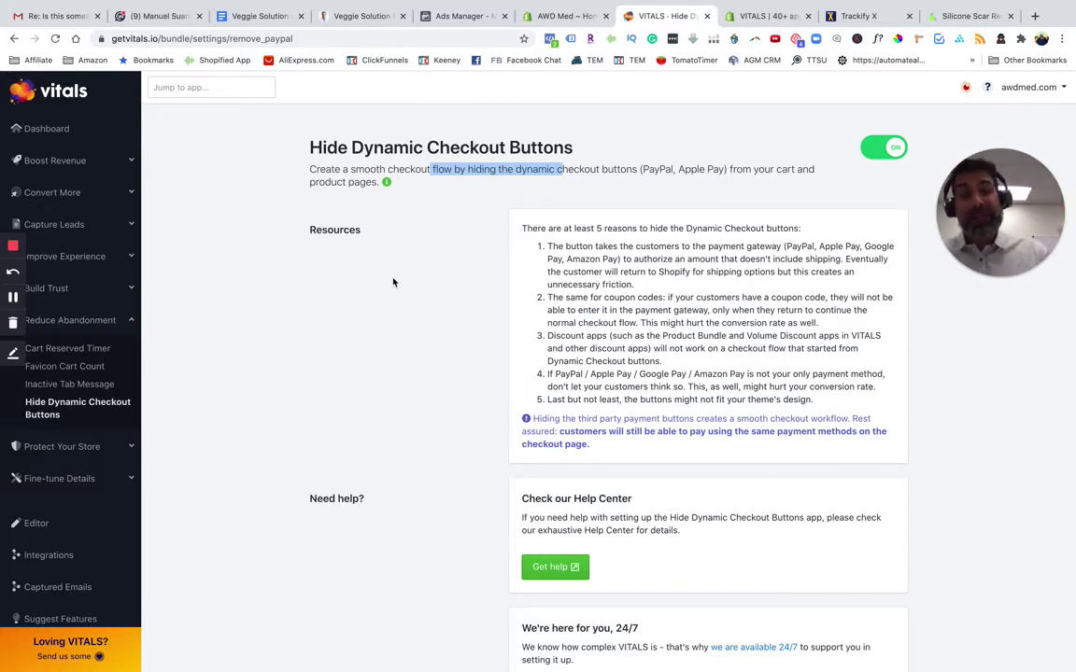
click(101, 387)
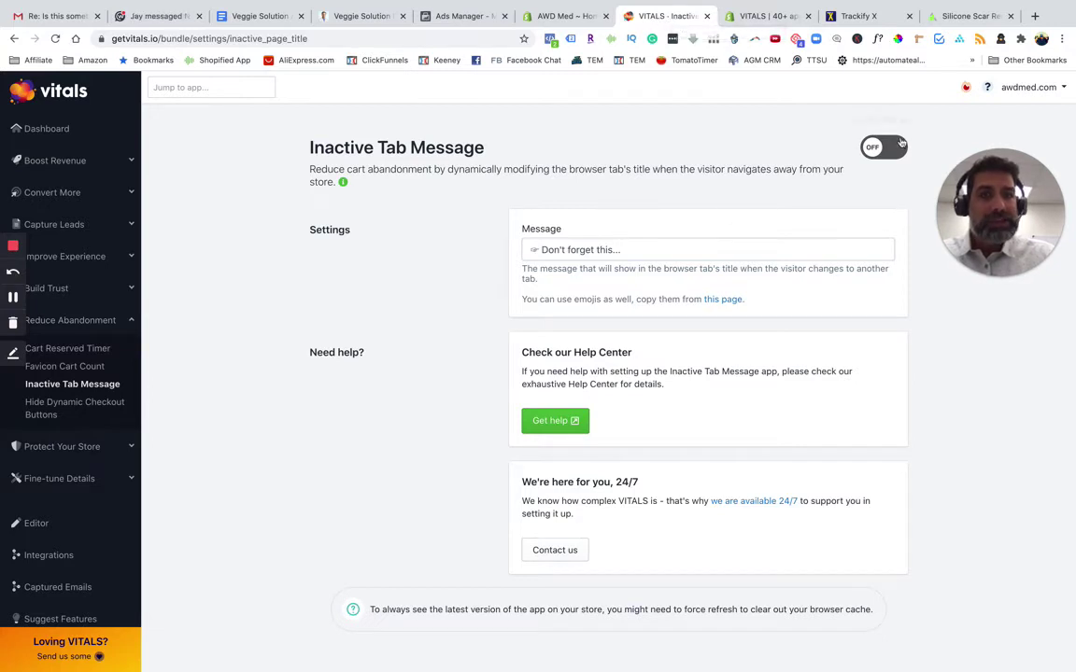
Switch on Inactive Tab Message and test its 'Don't forget this...' title on the store tab
click(889, 149)
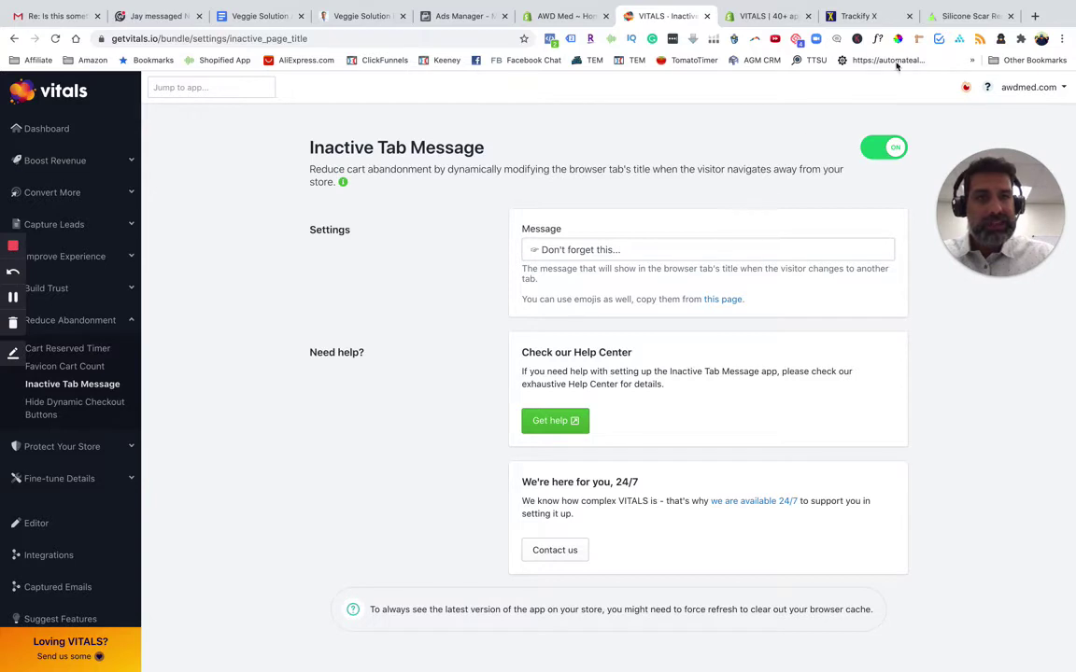
click(954, 16)
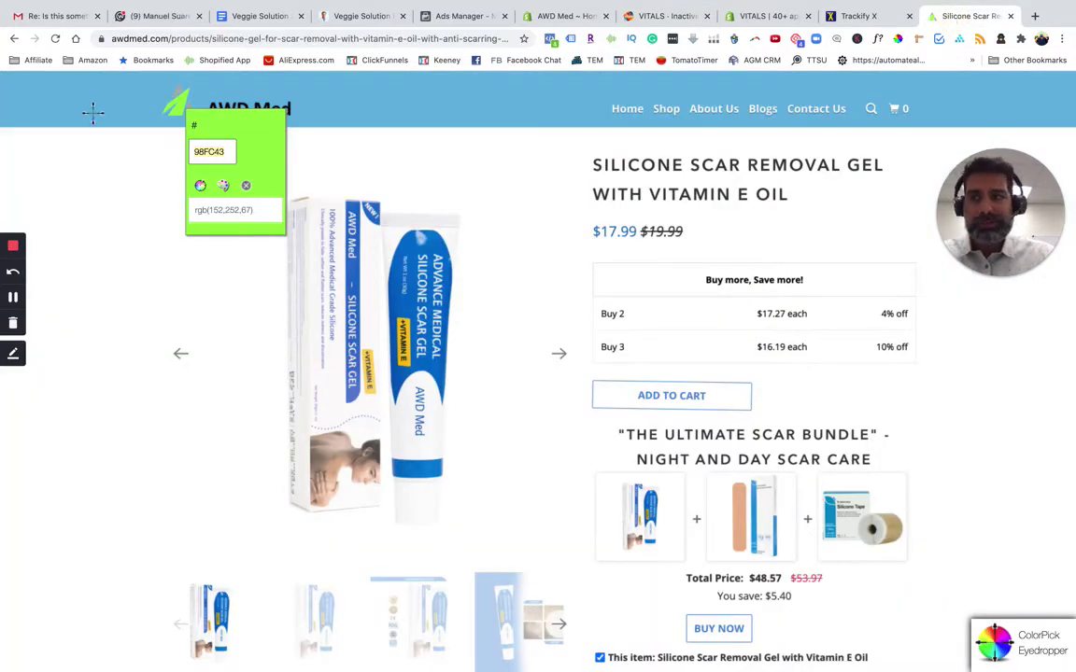
click(55, 39)
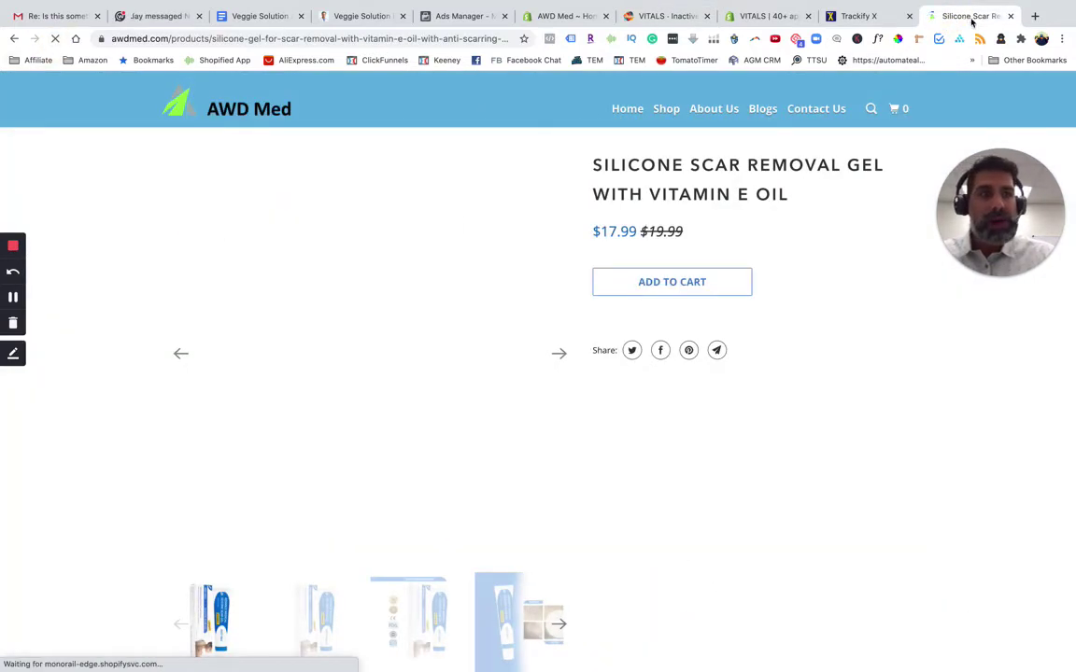
click(1036, 16)
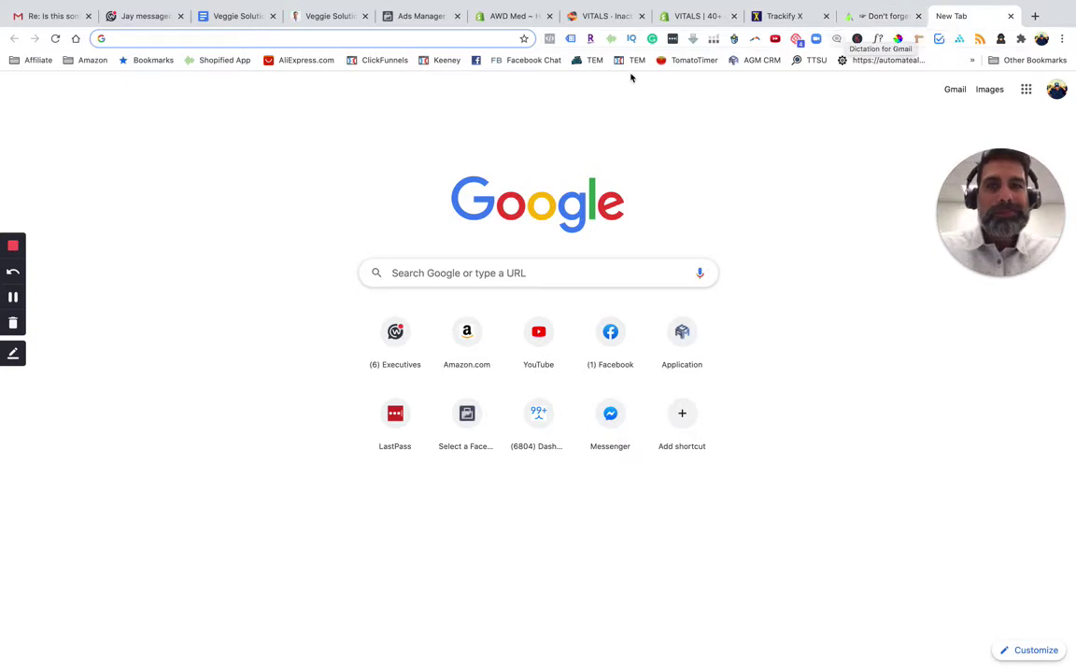
click(603, 15)
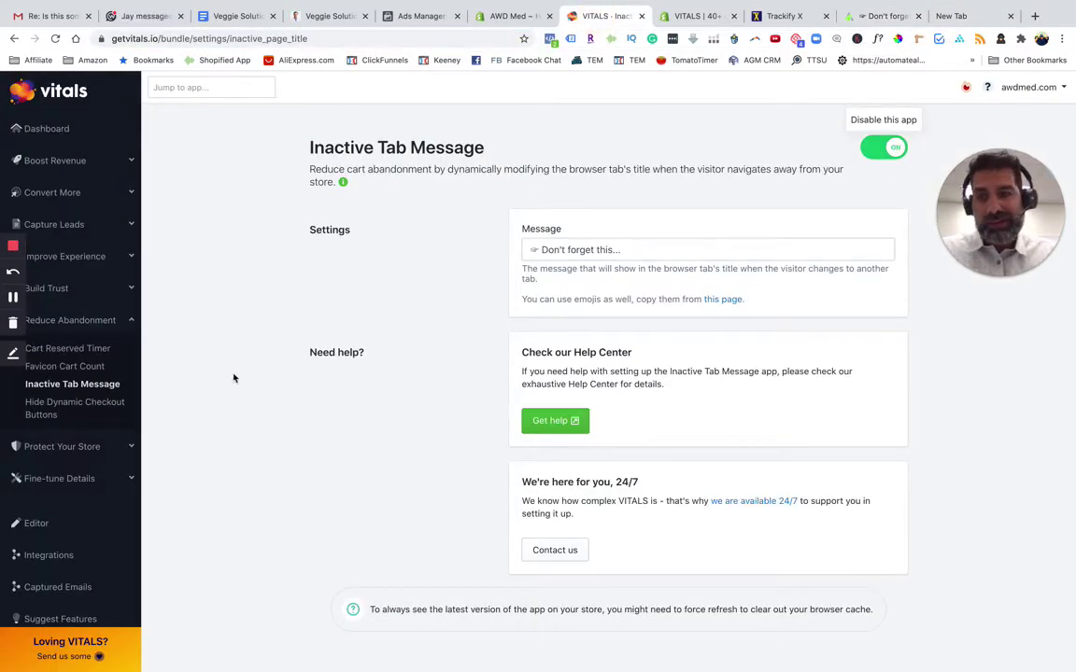
scroll(109, 384, down, 3)
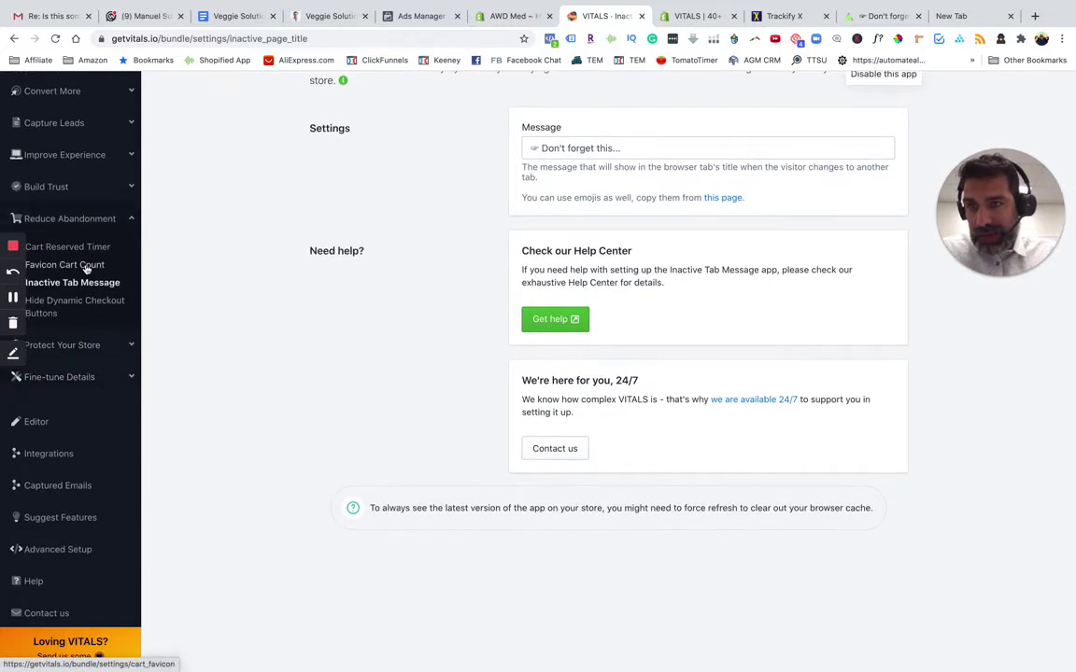
Open the Favicon Cart Count settings, which are switched off and use a green Pop-animated badge
click(87, 268)
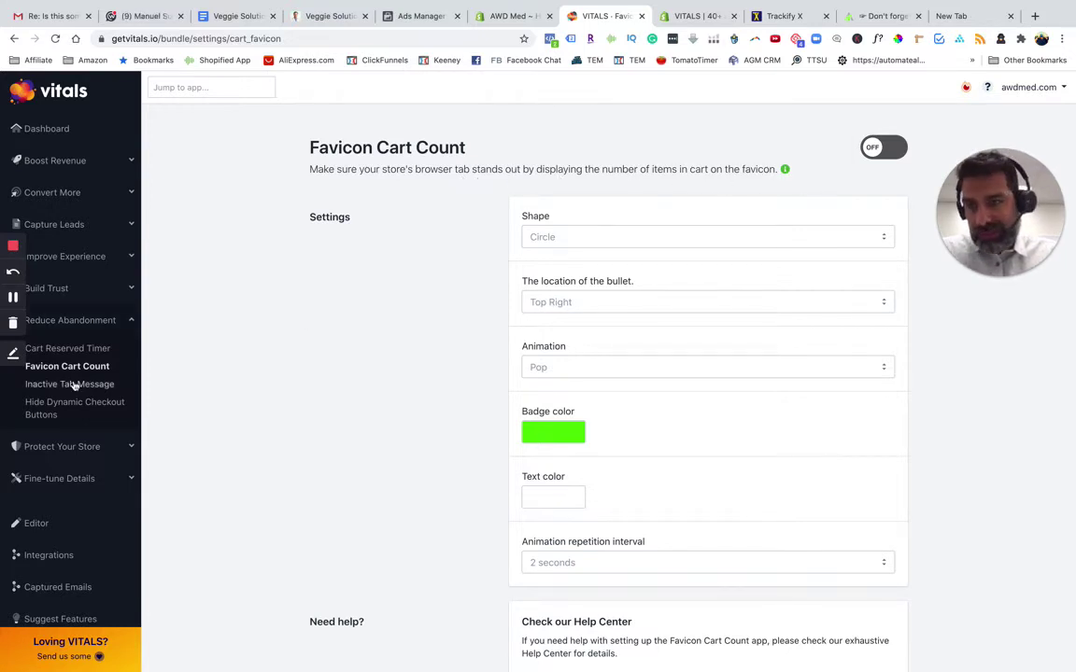
scroll(75, 384, down, 2)
scroll(29, 270, down, 1)
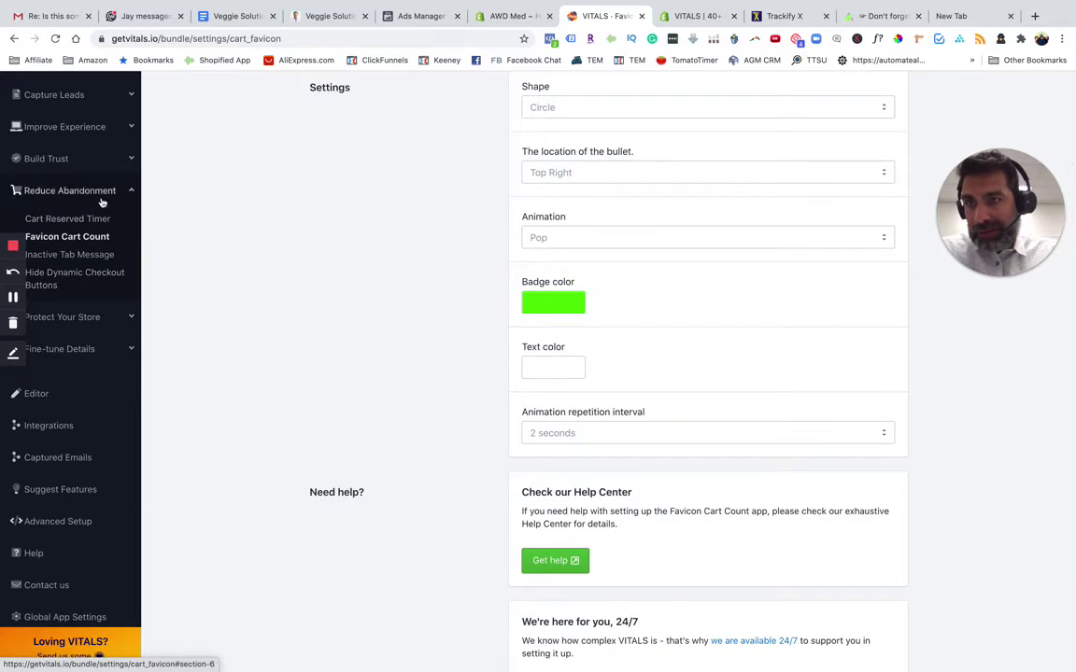
scroll(75, 220, down, 3)
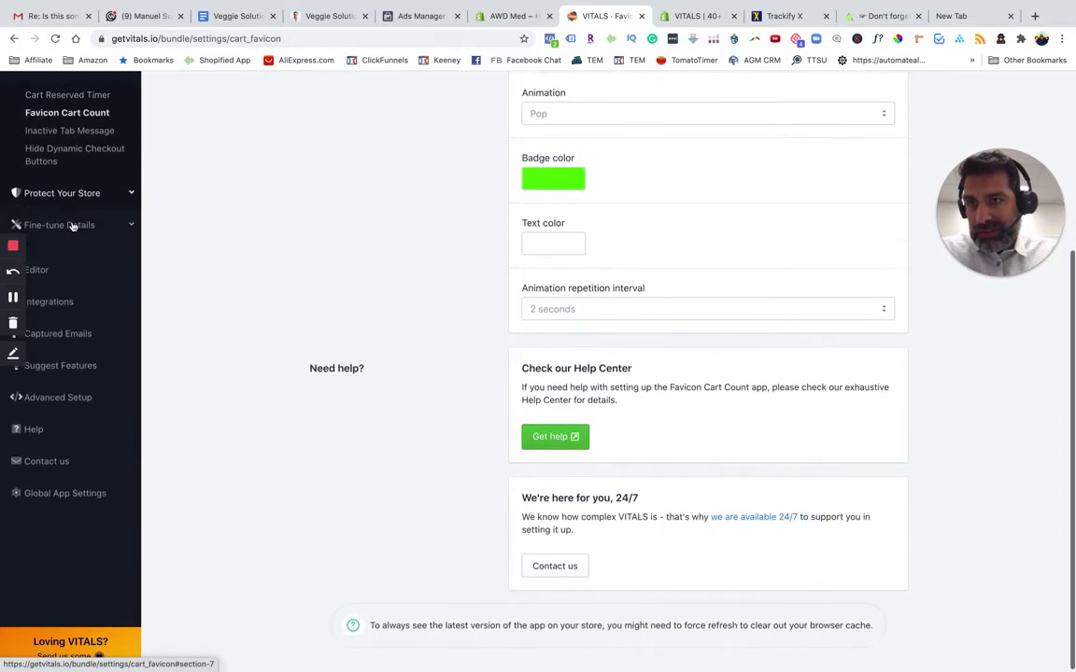
Expand the Protect Your Store, Fine-tune Details and Boost Revenue app groups in the sidebar
click(79, 193)
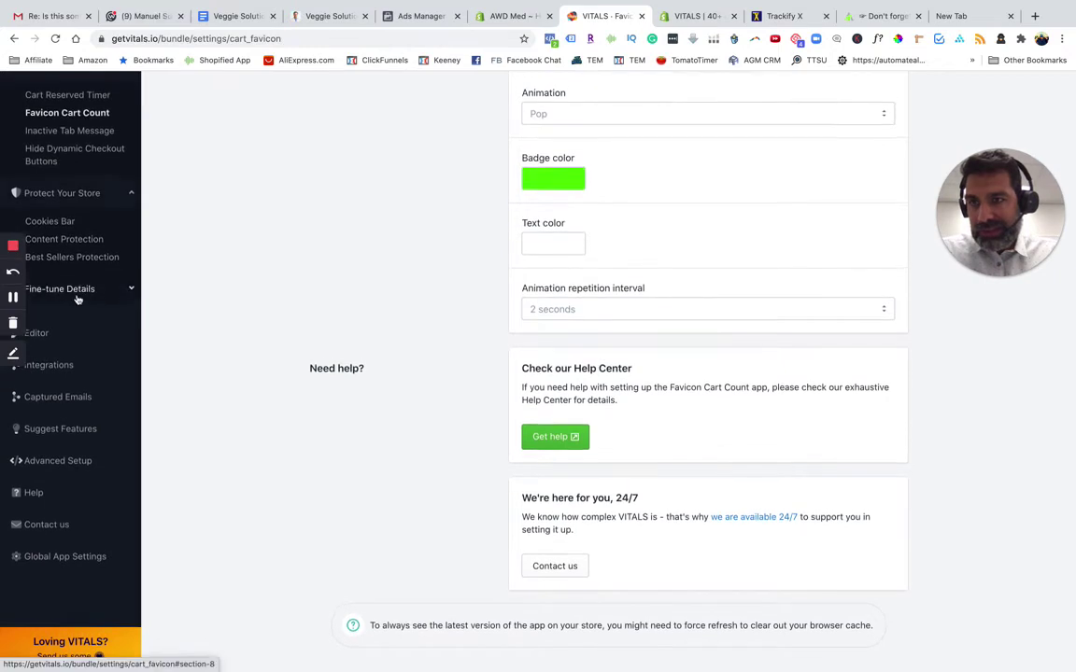
scroll(76, 300, up, 2)
scroll(76, 300, up, 1)
click(89, 437)
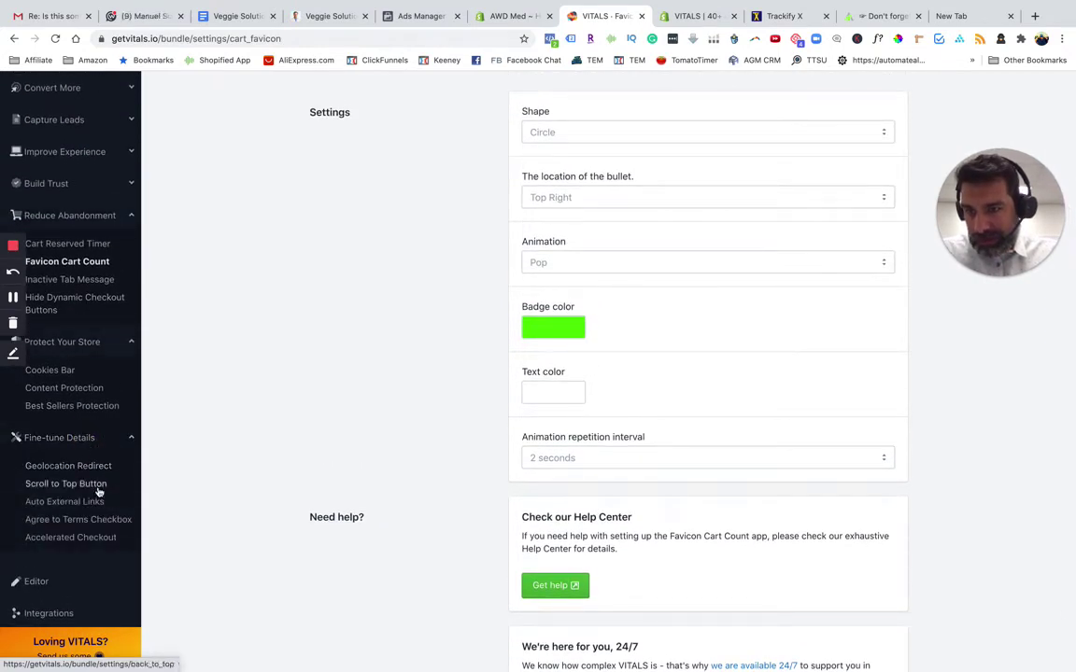
scroll(92, 540, down, 2)
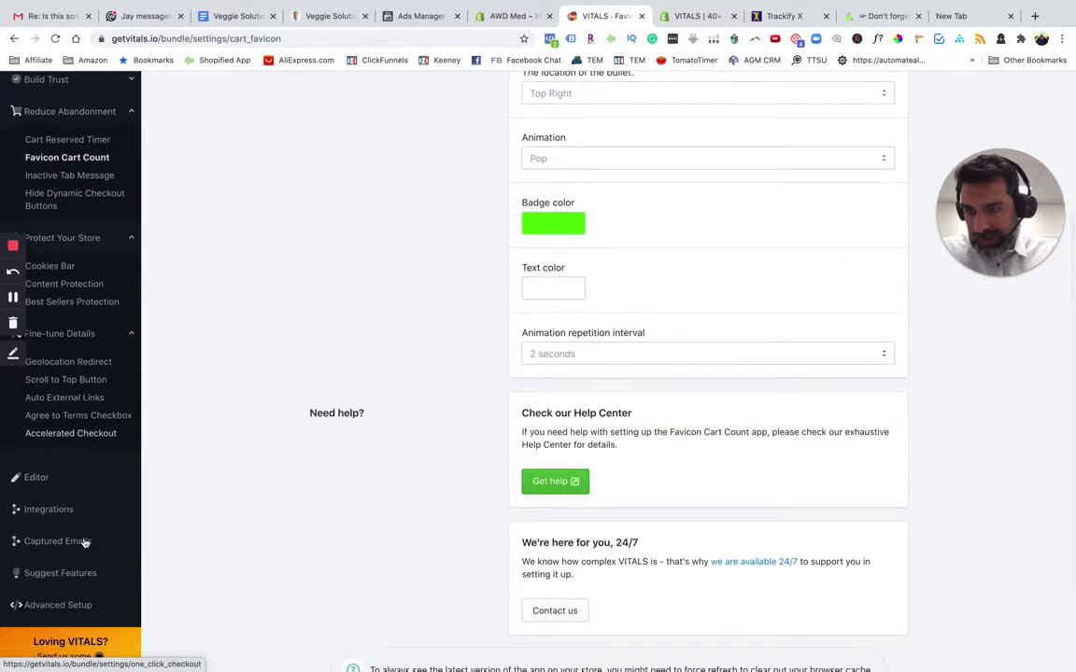
scroll(86, 542, down, 2)
scroll(36, 278, up, 5)
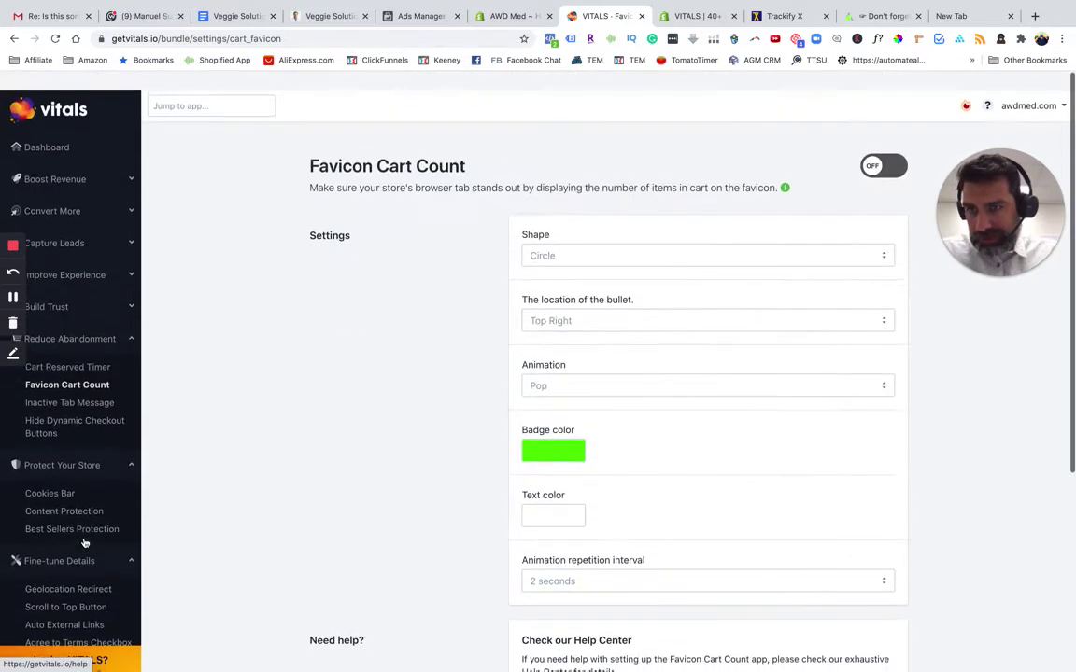
click(67, 161)
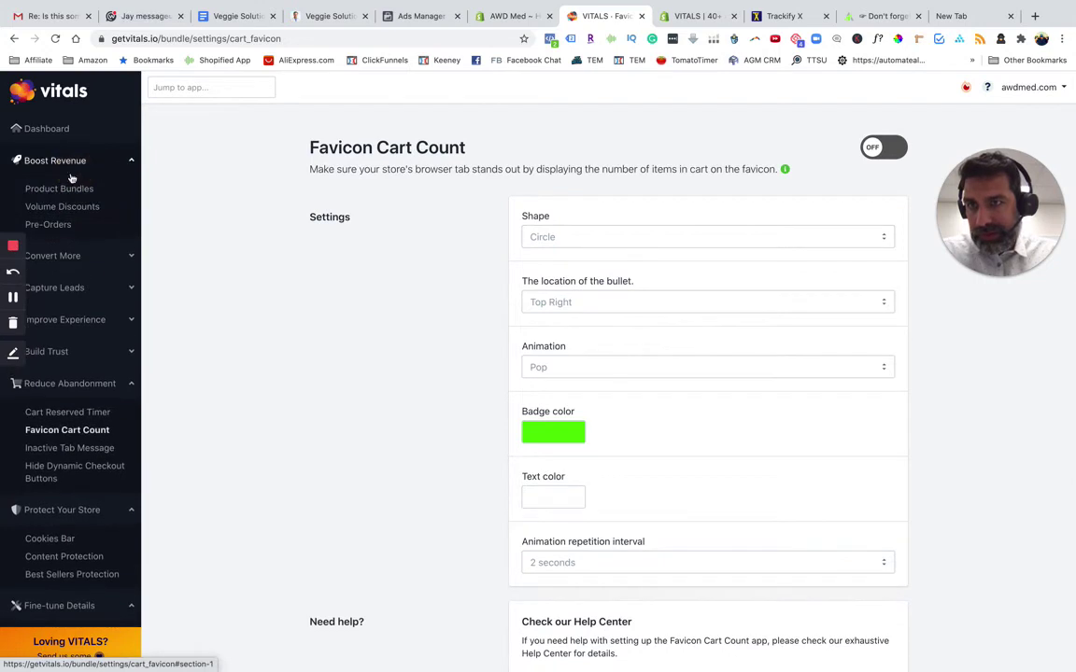
Create a new product bundle and rename its internal name to 'Test'
click(61, 190)
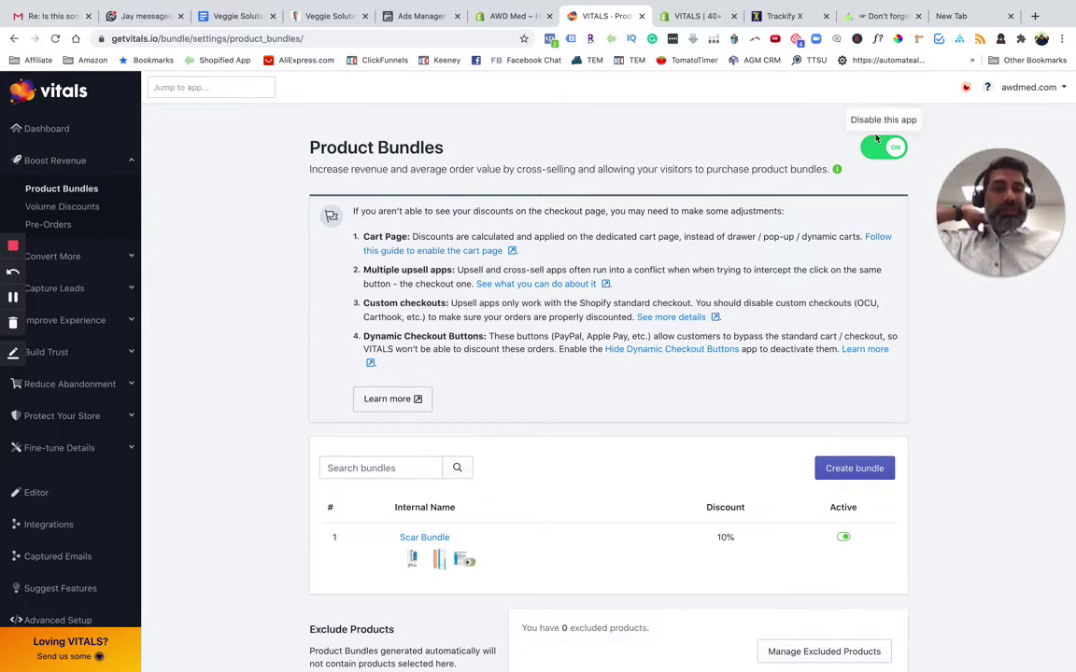
click(853, 472)
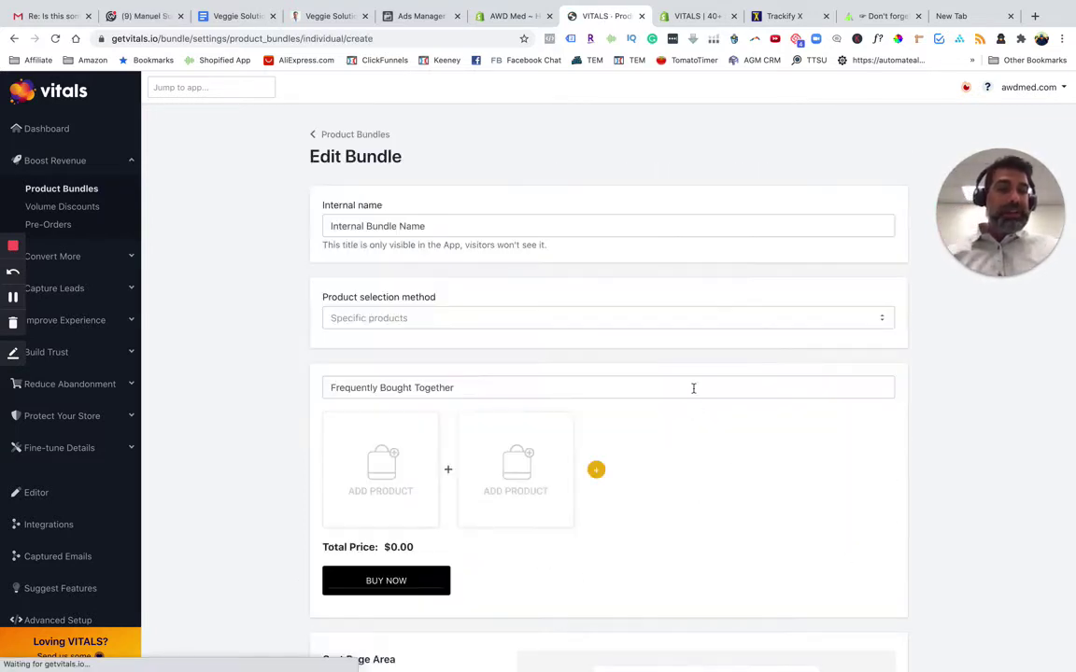
click(389, 224)
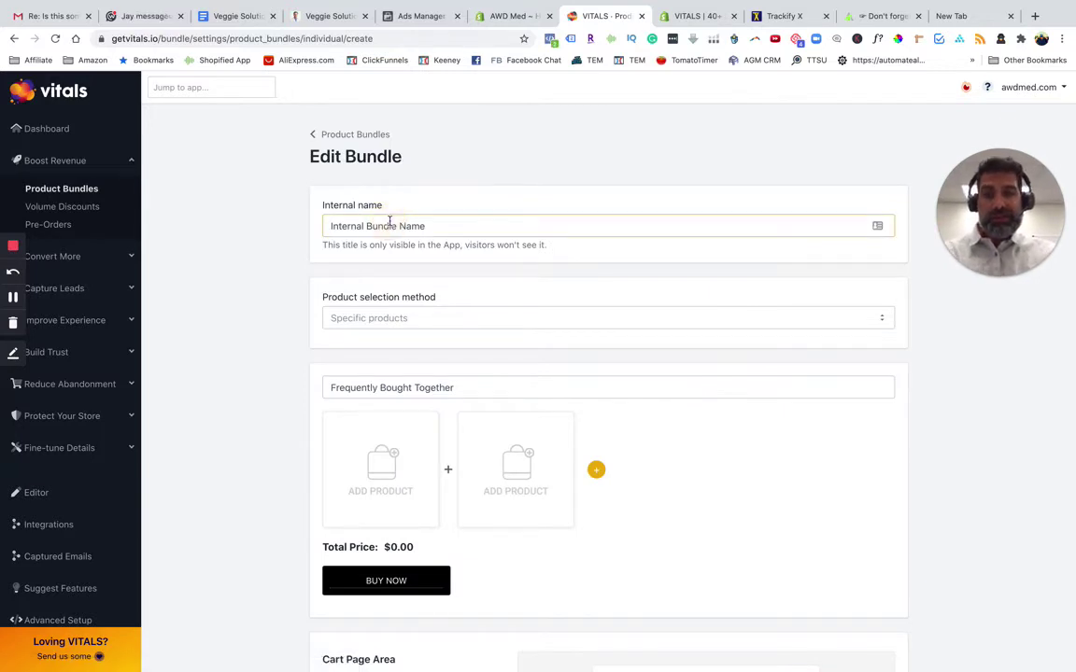
text(tes)
key(BackSpace)
key(BackSpace)
key(BackSpace)
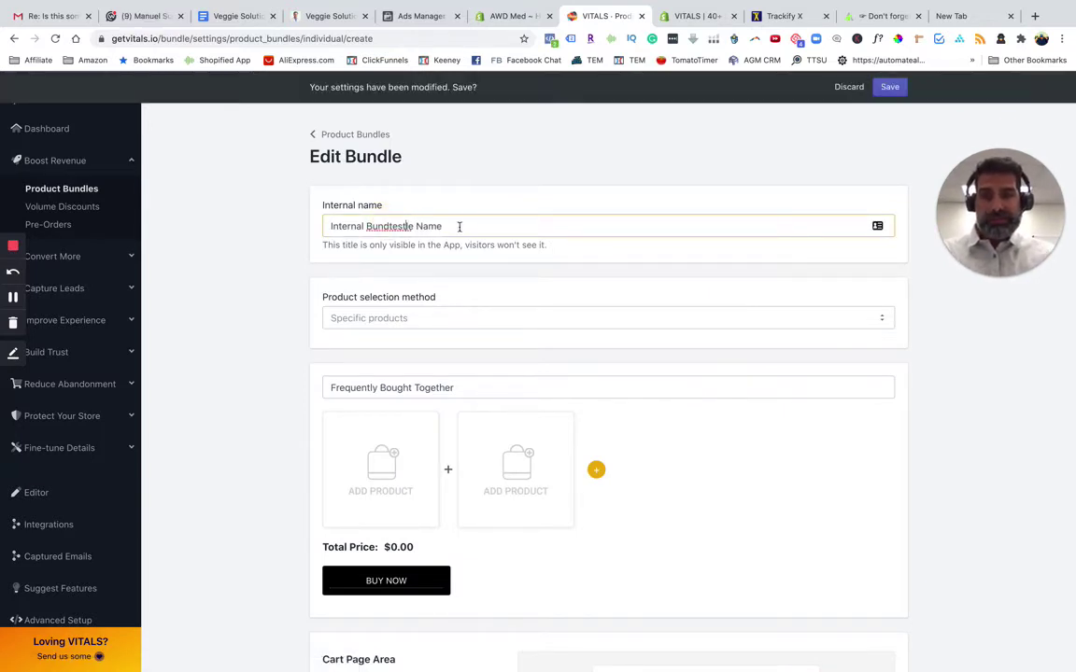
drag(459, 226, 299, 226)
text(Test test)
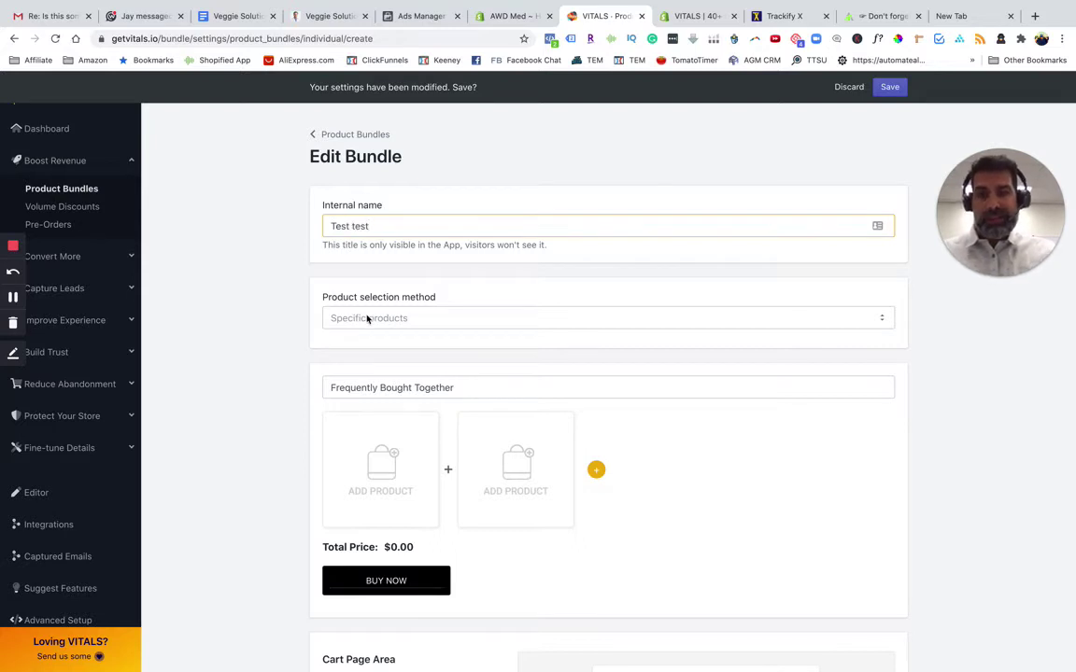
Set the bundle's product selection method to All products and review the form
click(367, 319)
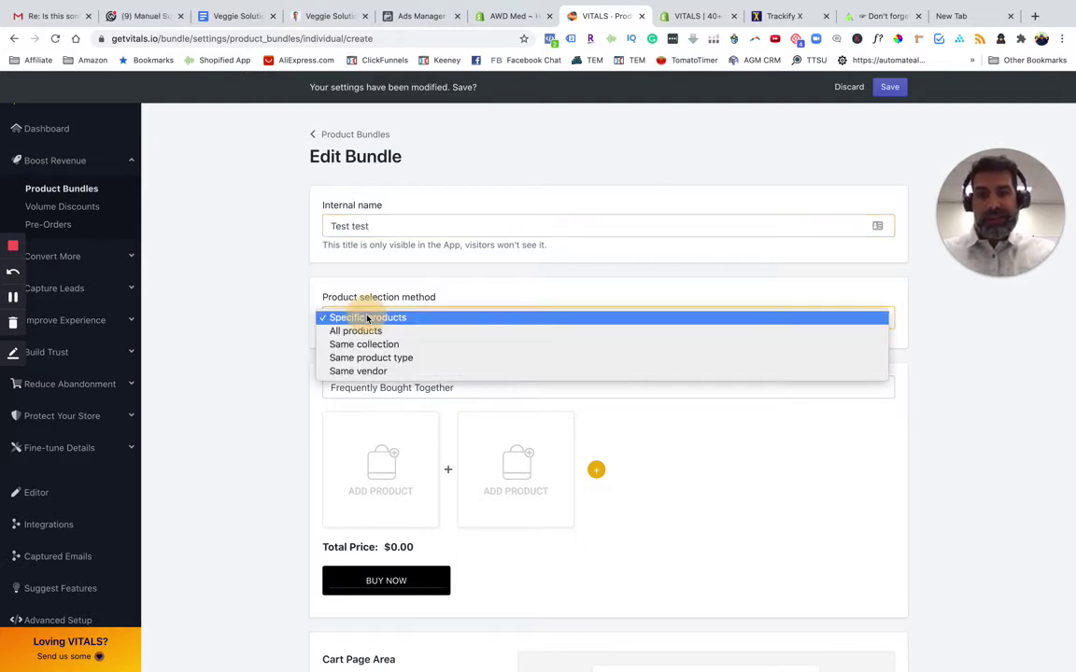
click(356, 331)
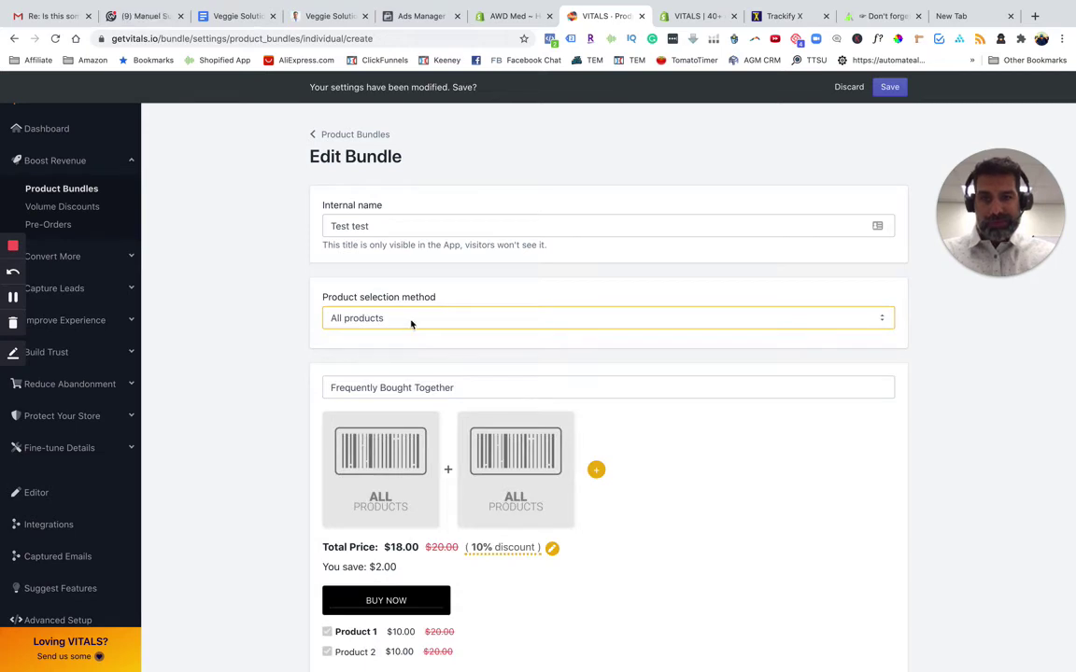
click(416, 318)
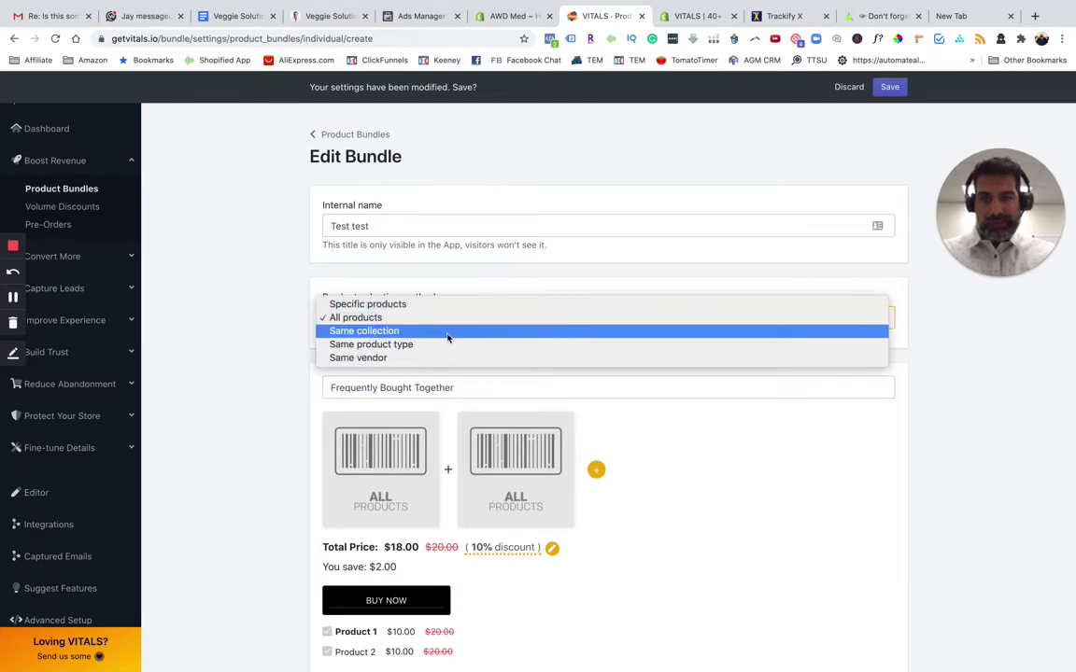
click(222, 353)
scroll(260, 453, down, 2)
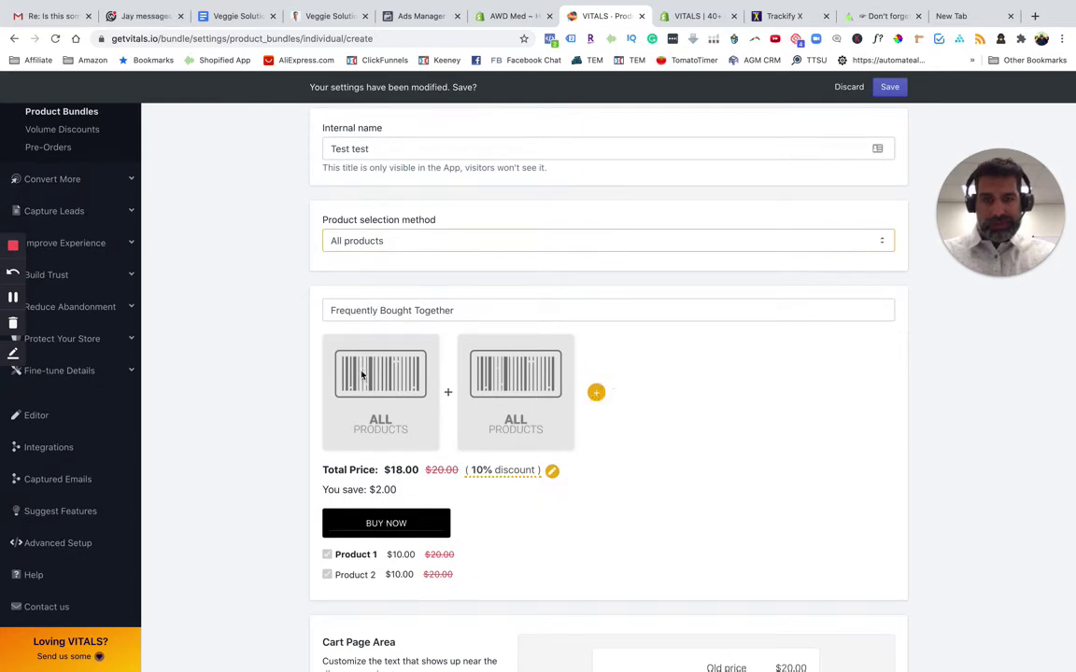
scroll(449, 439, down, 2)
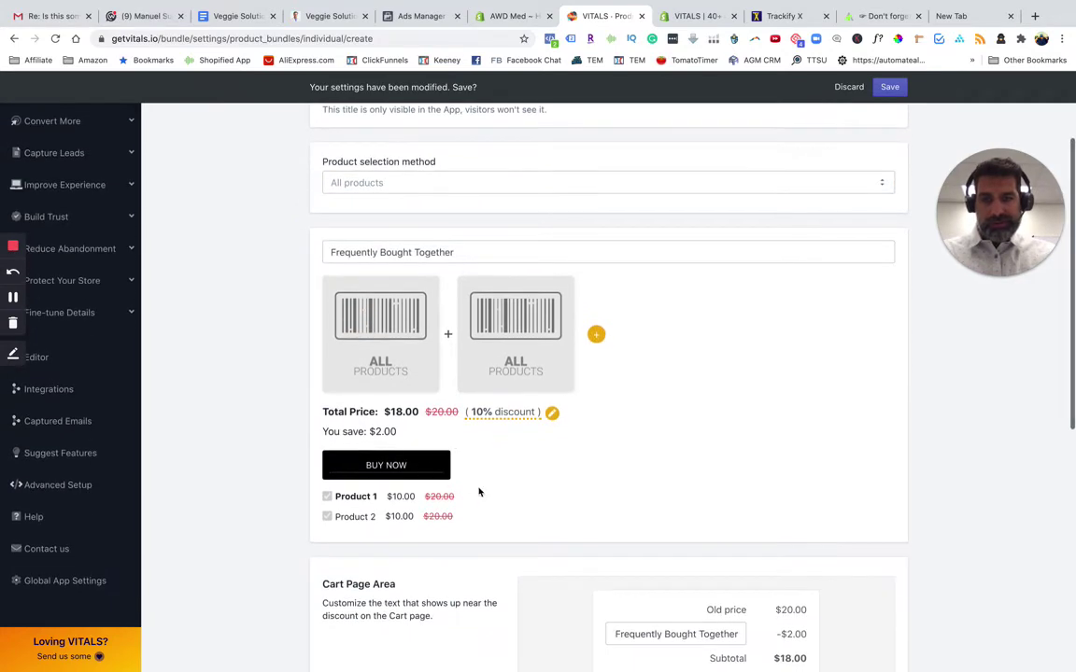
scroll(461, 489, down, 3)
scroll(462, 490, up, 4)
scroll(460, 490, down, 3)
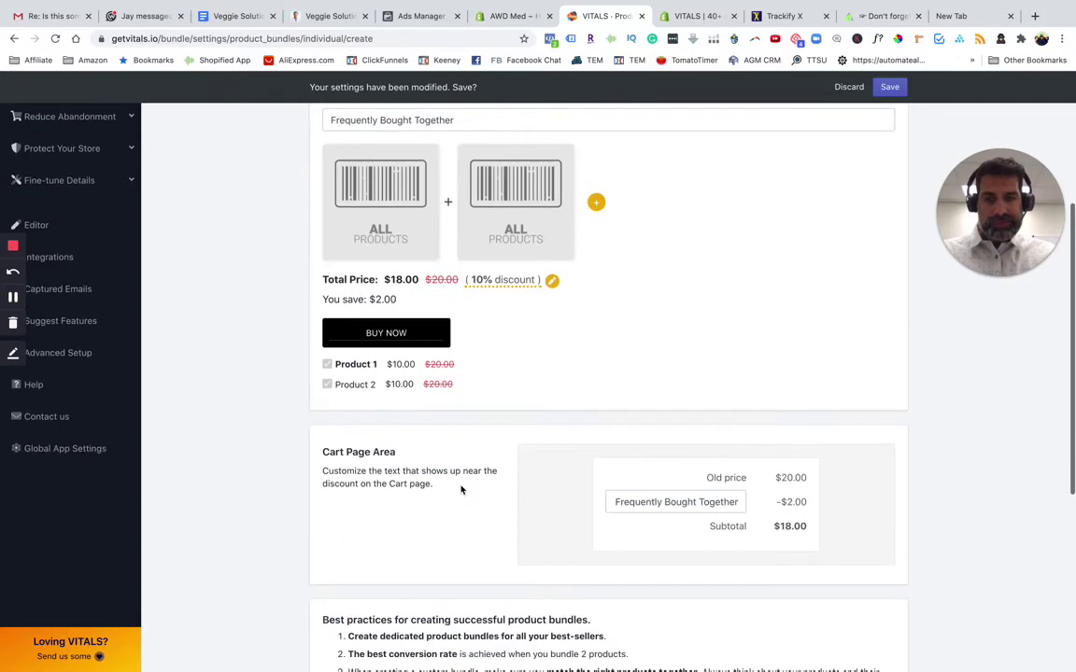
scroll(460, 489, down, 2)
scroll(460, 489, up, 5)
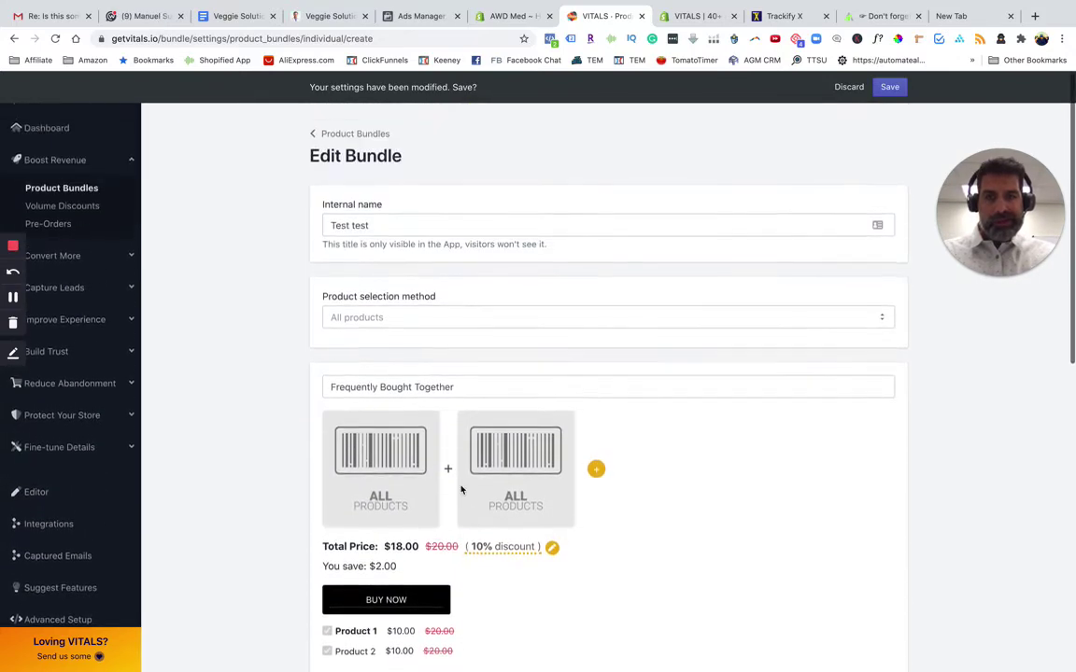
Switch selection to Same collection, add then remove a third slot, and discard the draft
click(540, 314)
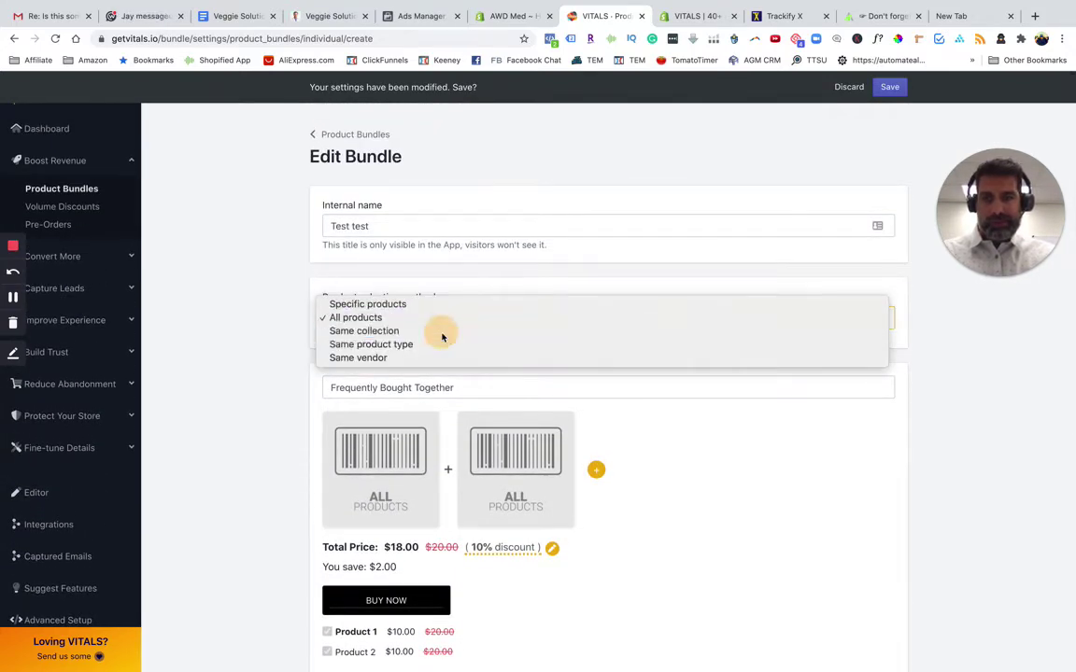
click(442, 333)
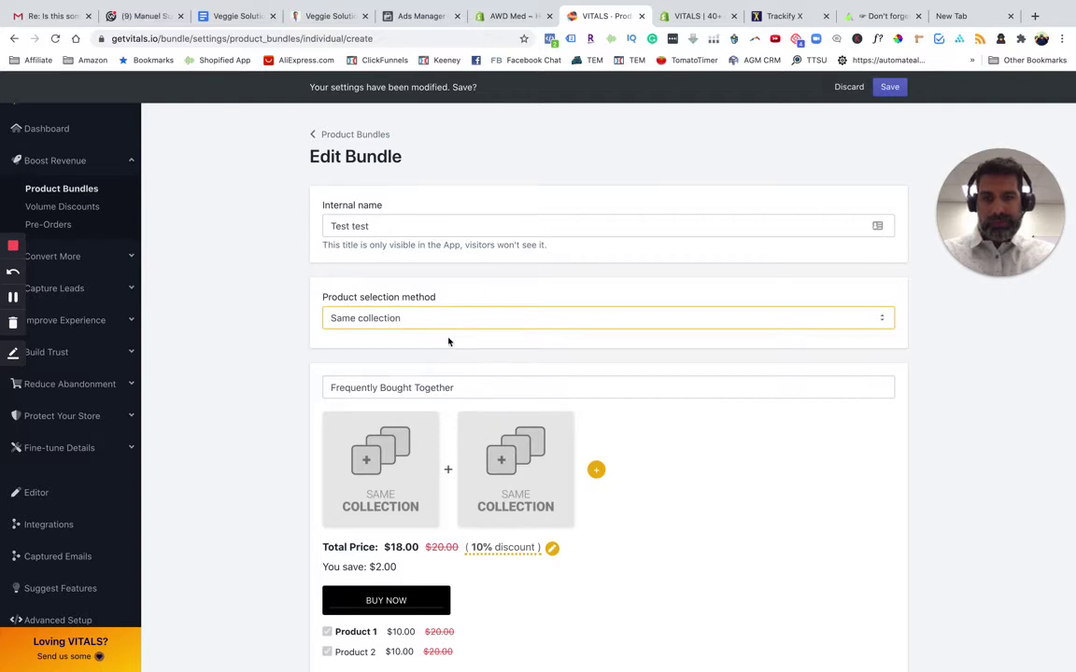
click(442, 388)
click(491, 388)
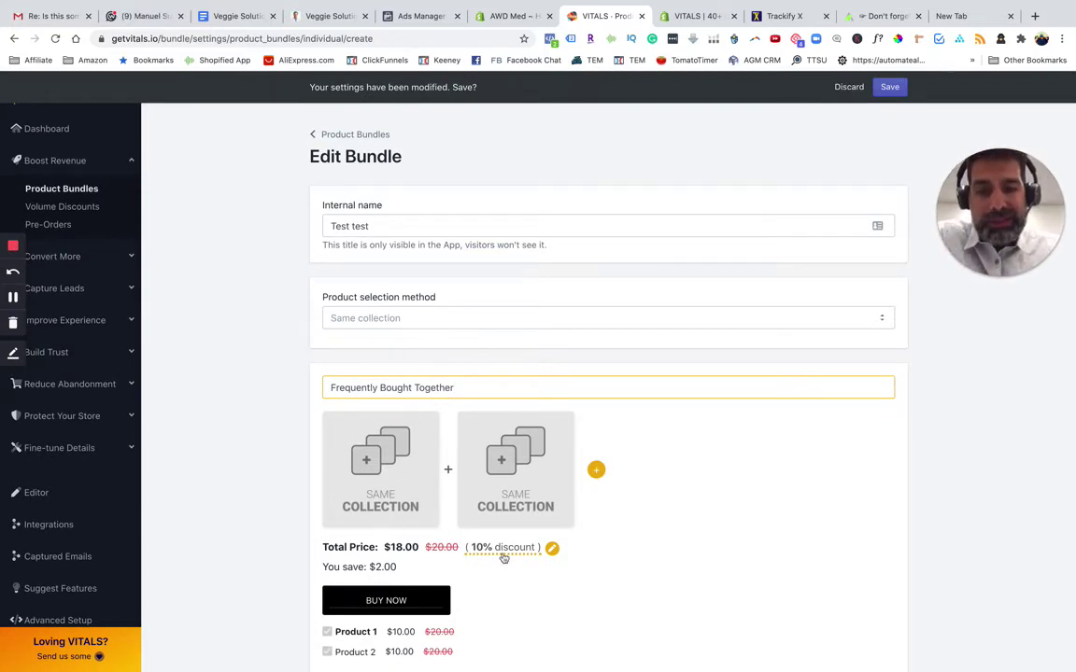
click(596, 469)
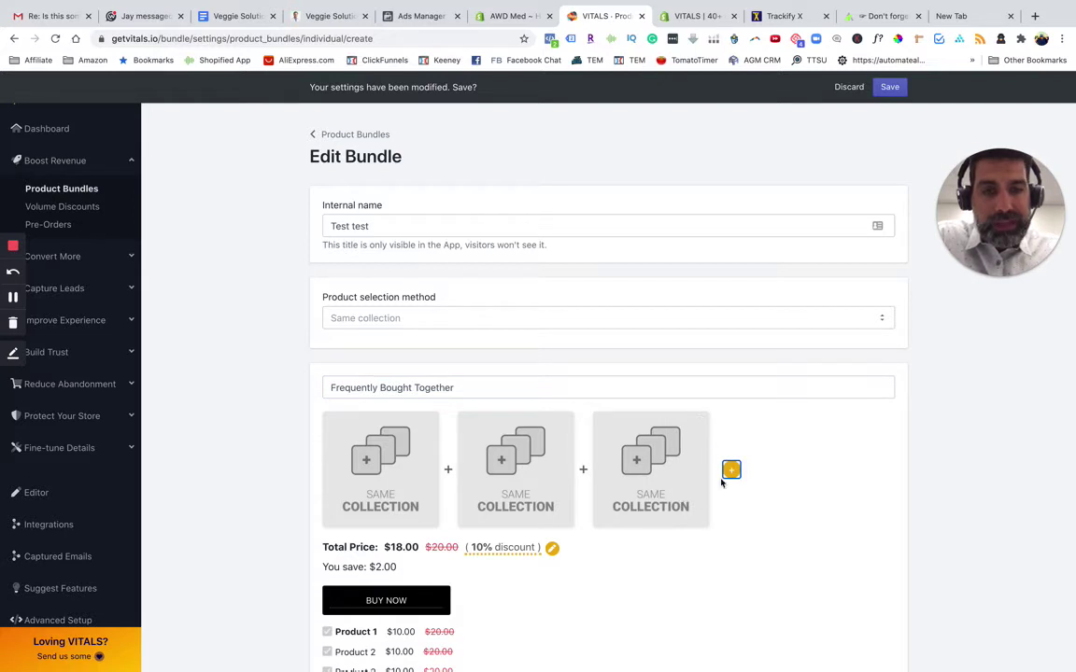
click(698, 426)
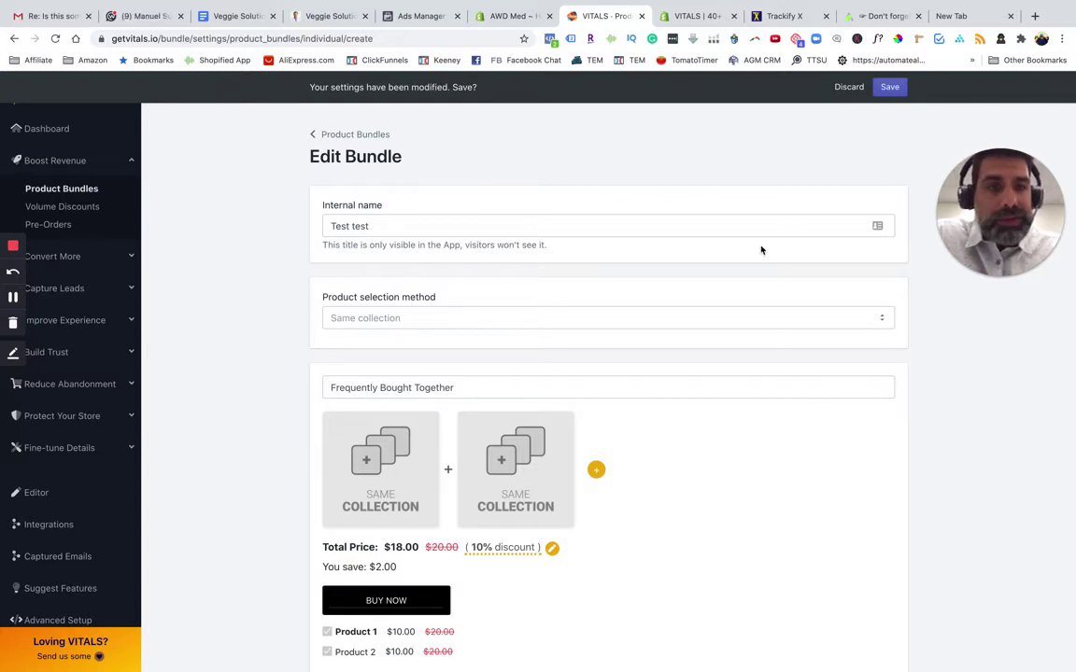
click(376, 320)
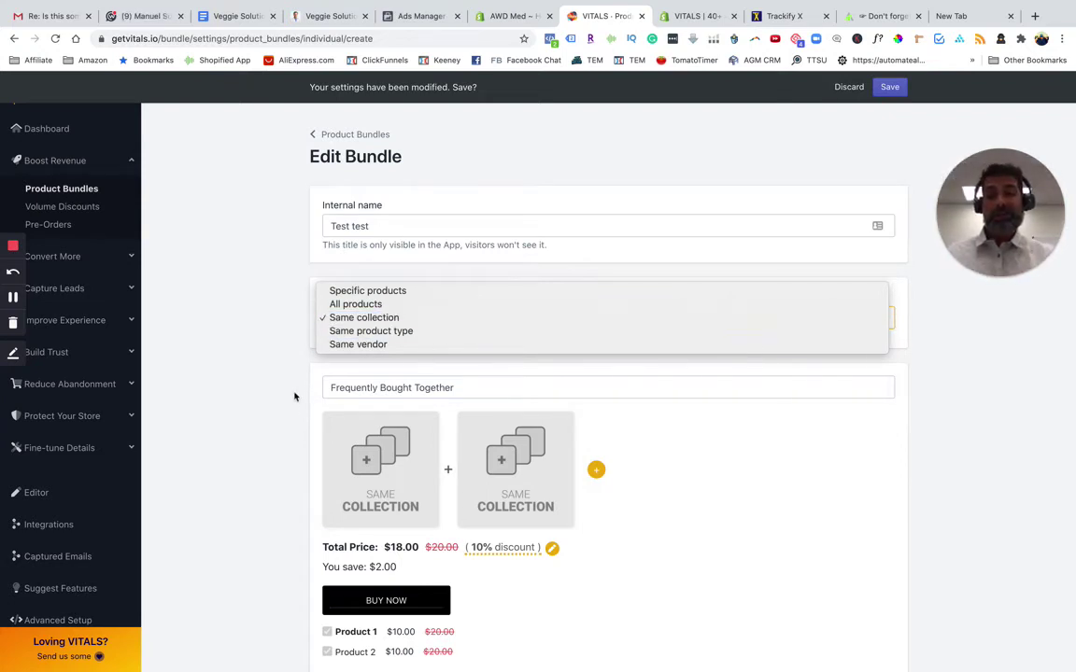
click(364, 317)
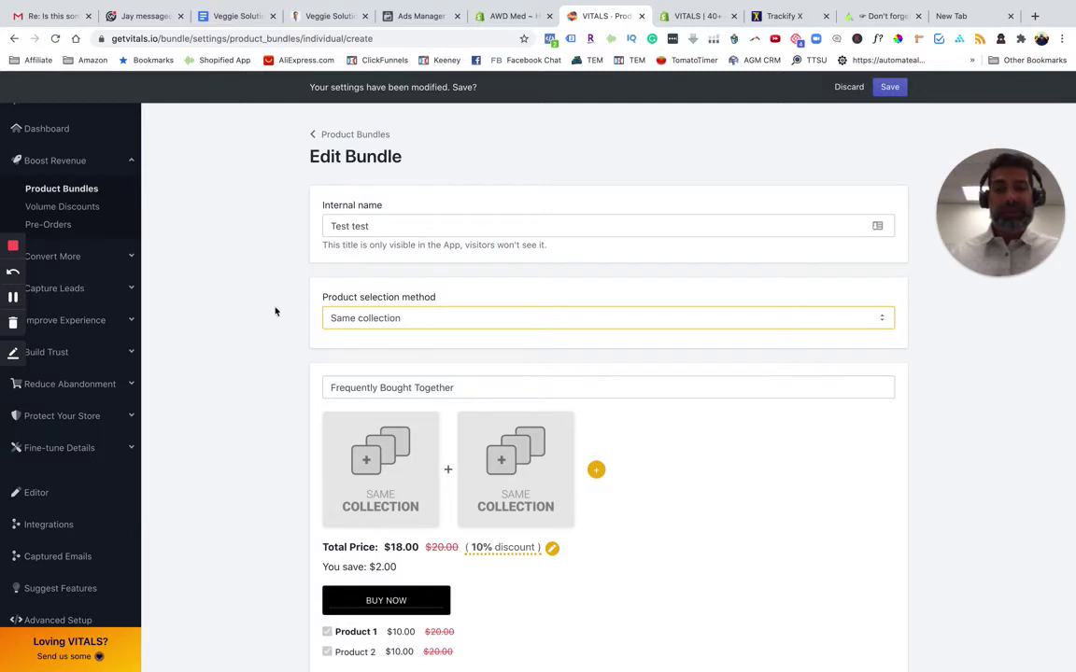
click(847, 87)
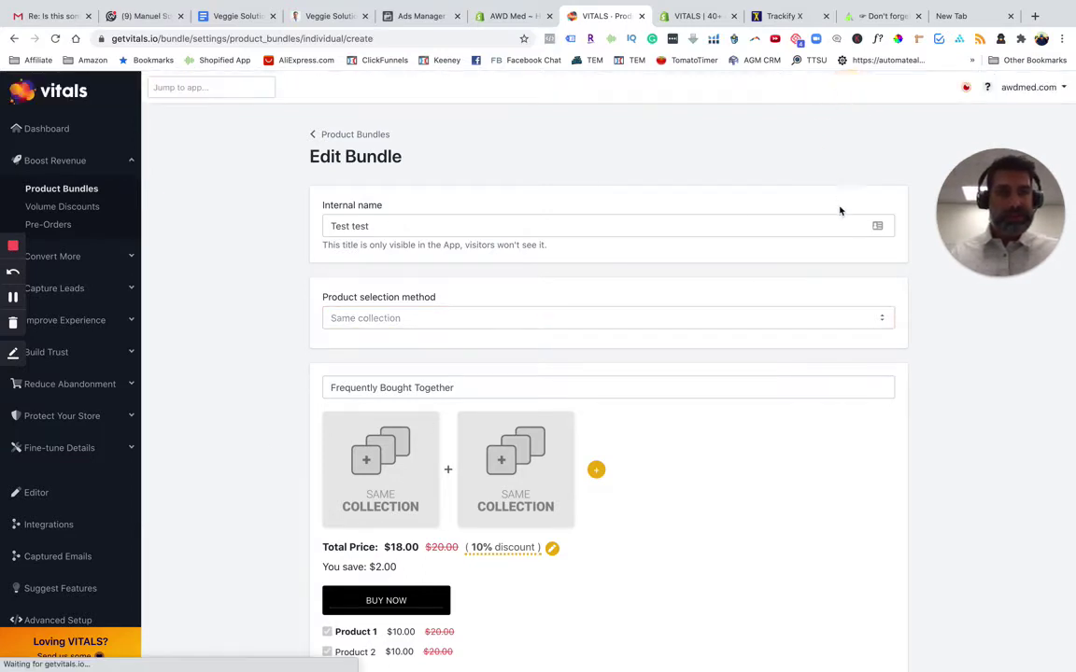
Return to the Product Bundles list showing the active Scar Bundle at 10% discount
click(329, 132)
scroll(558, 474, down, 3)
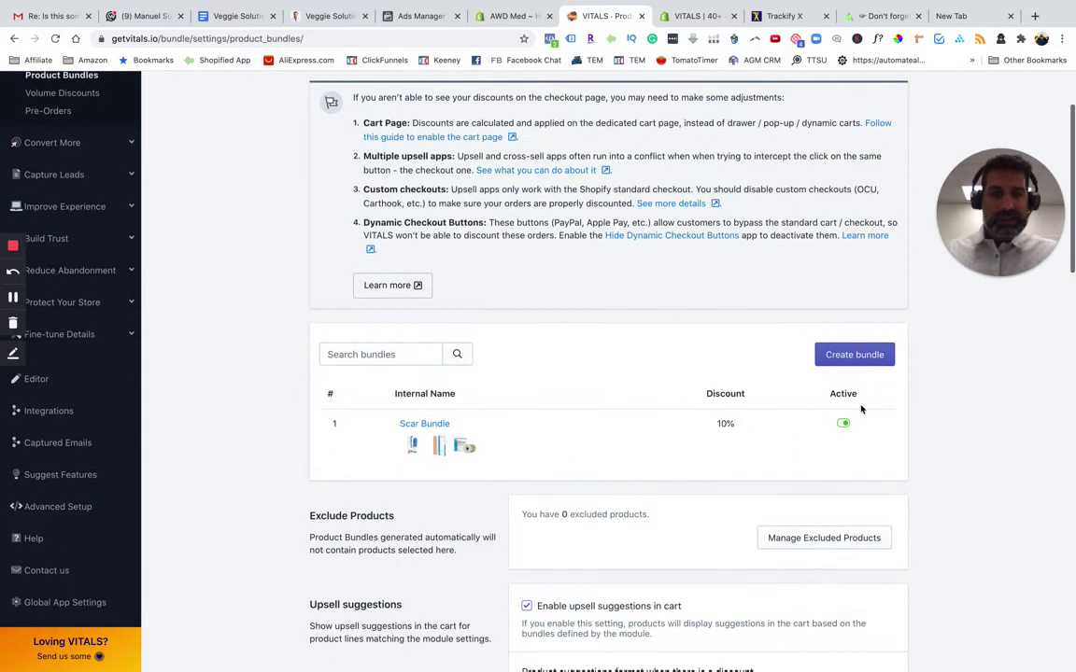
scroll(654, 494, down, 2)
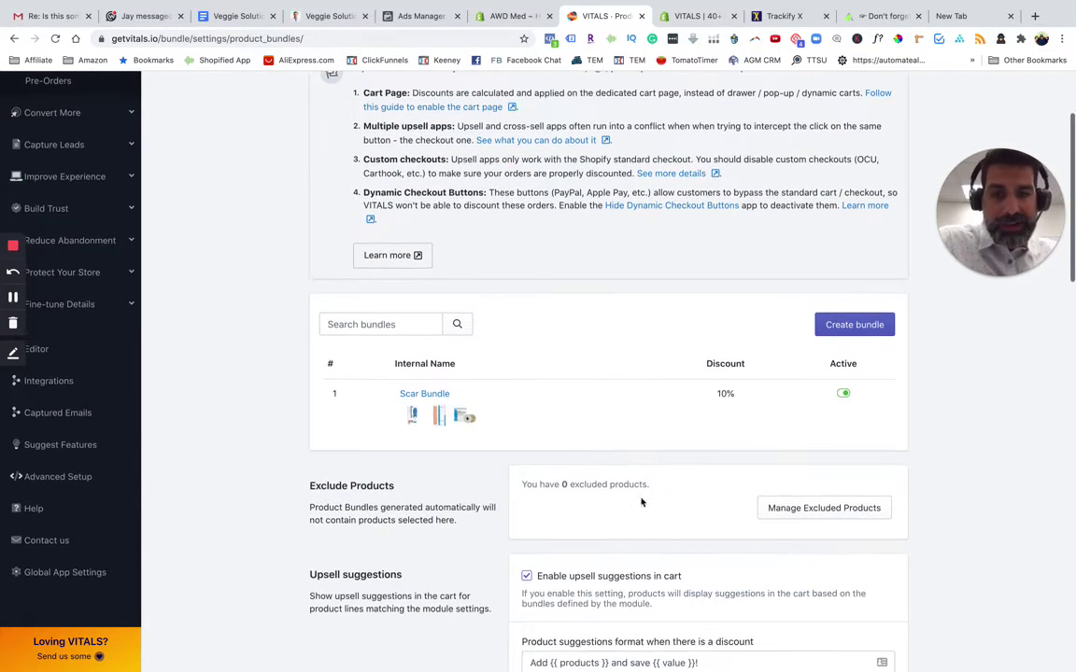
scroll(641, 502, down, 5)
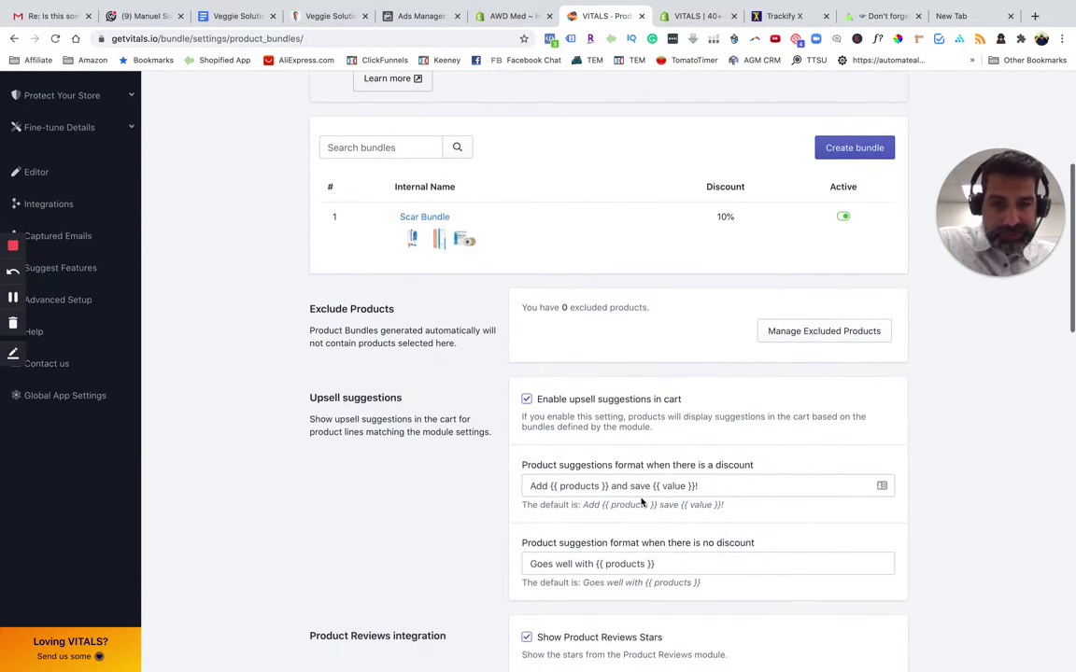
Check the Scar Bundle offer on the storefront scar gel page, then open Volume Discounts
click(882, 16)
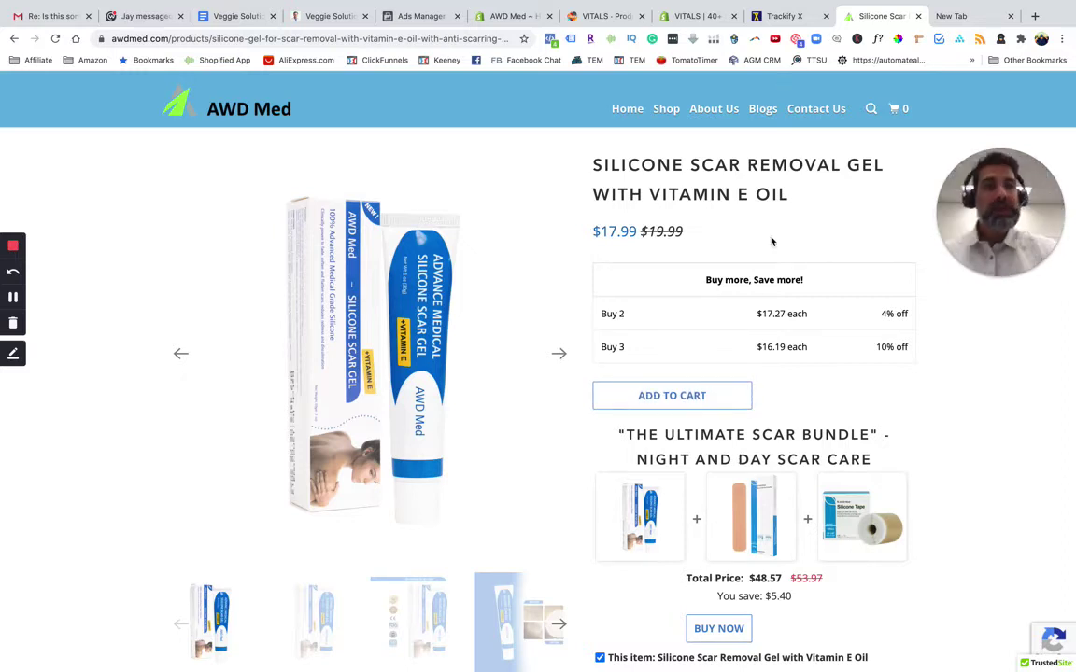
drag(628, 434, 957, 552)
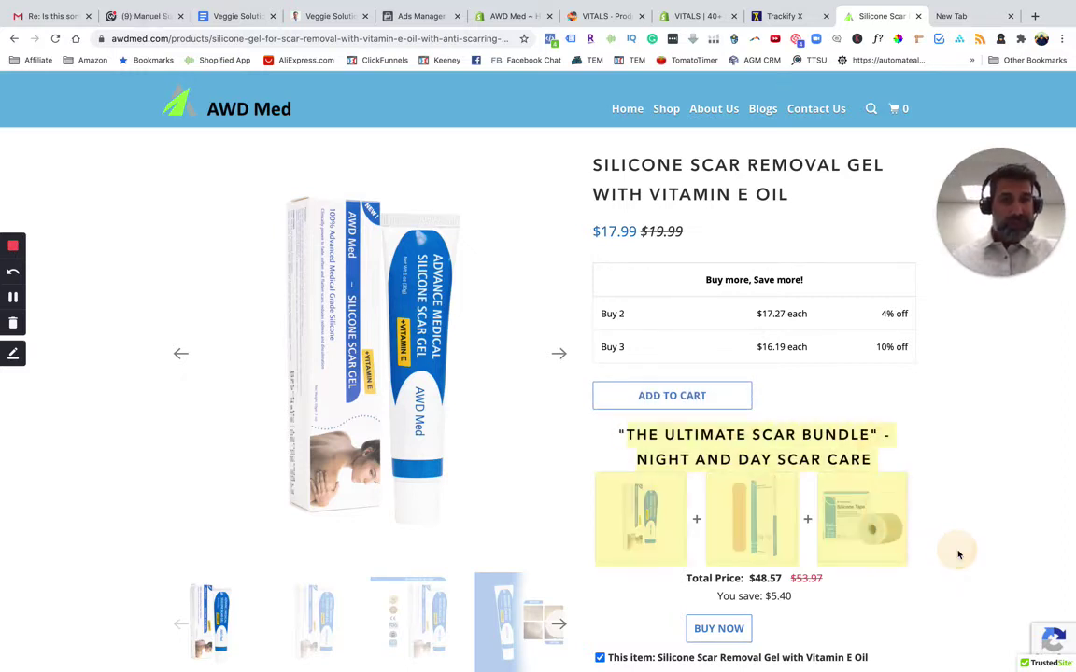
click(688, 19)
click(603, 16)
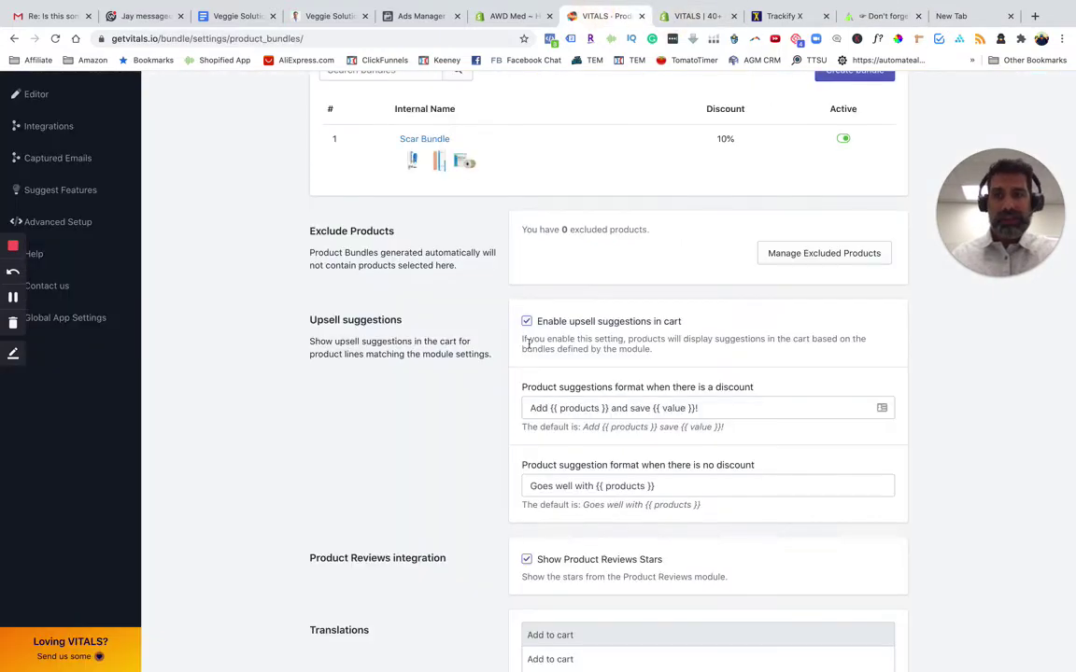
scroll(78, 220, up, 5)
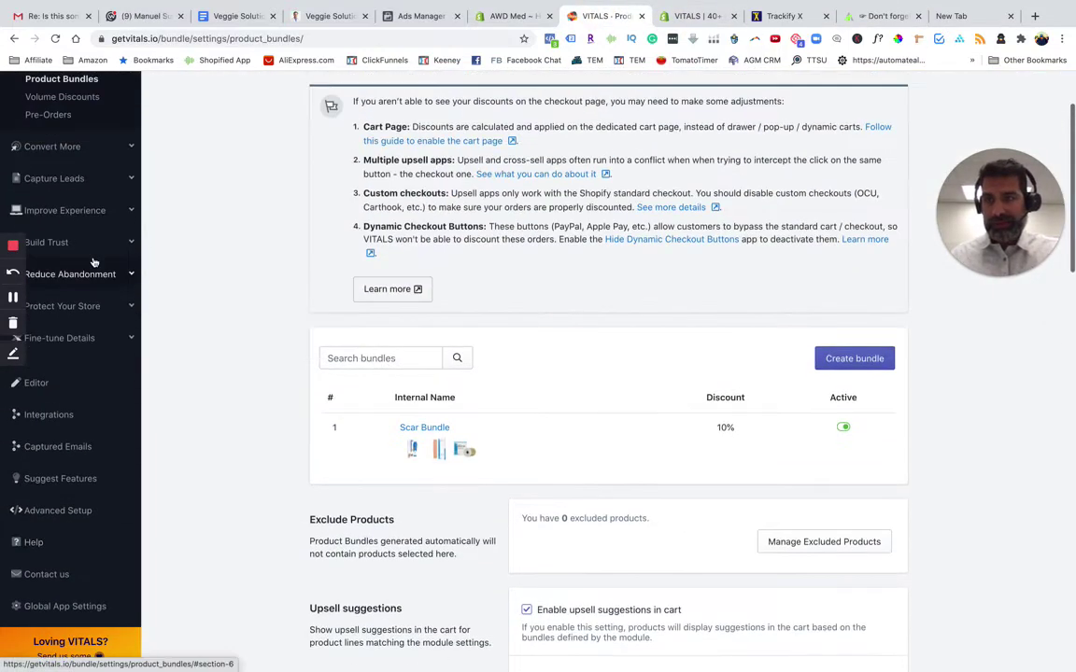
click(76, 135)
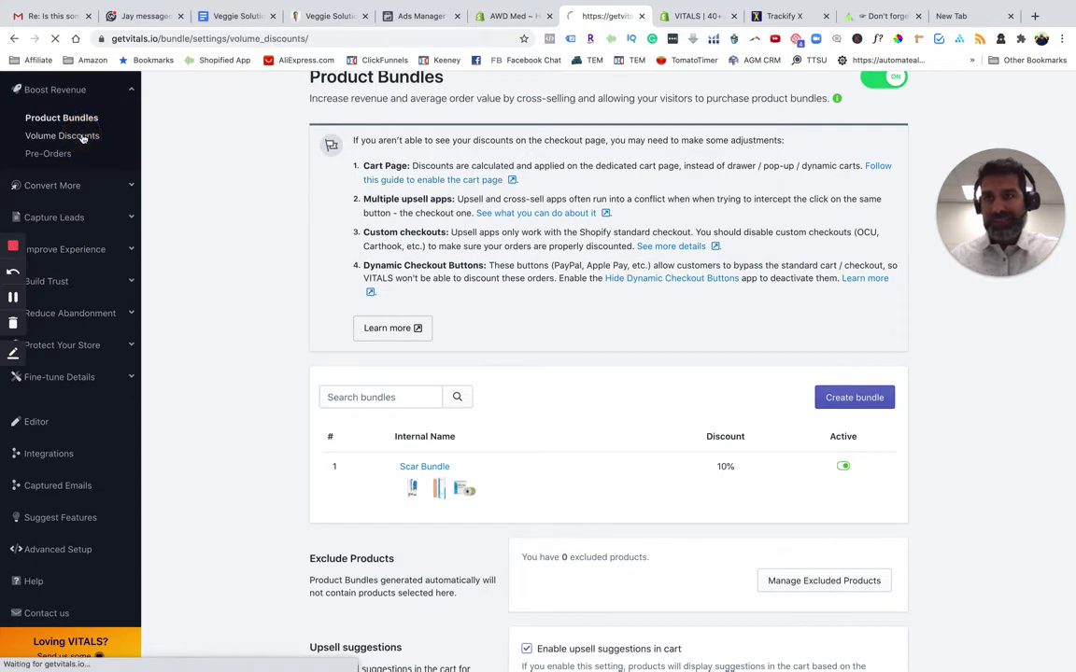
click(879, 16)
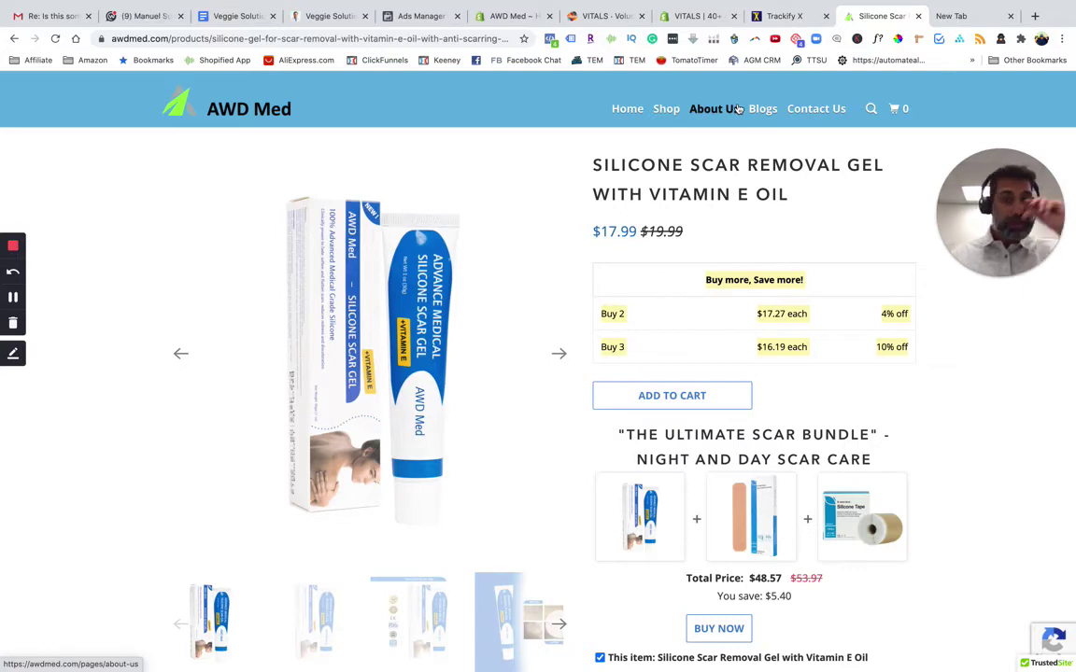
click(759, 14)
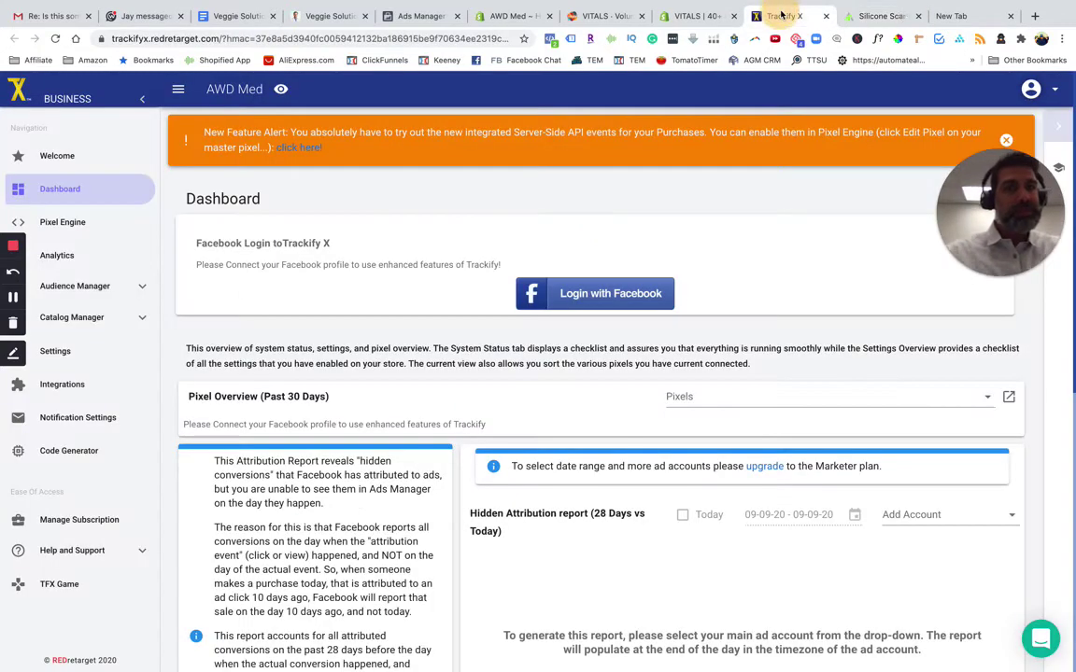
click(696, 15)
click(602, 16)
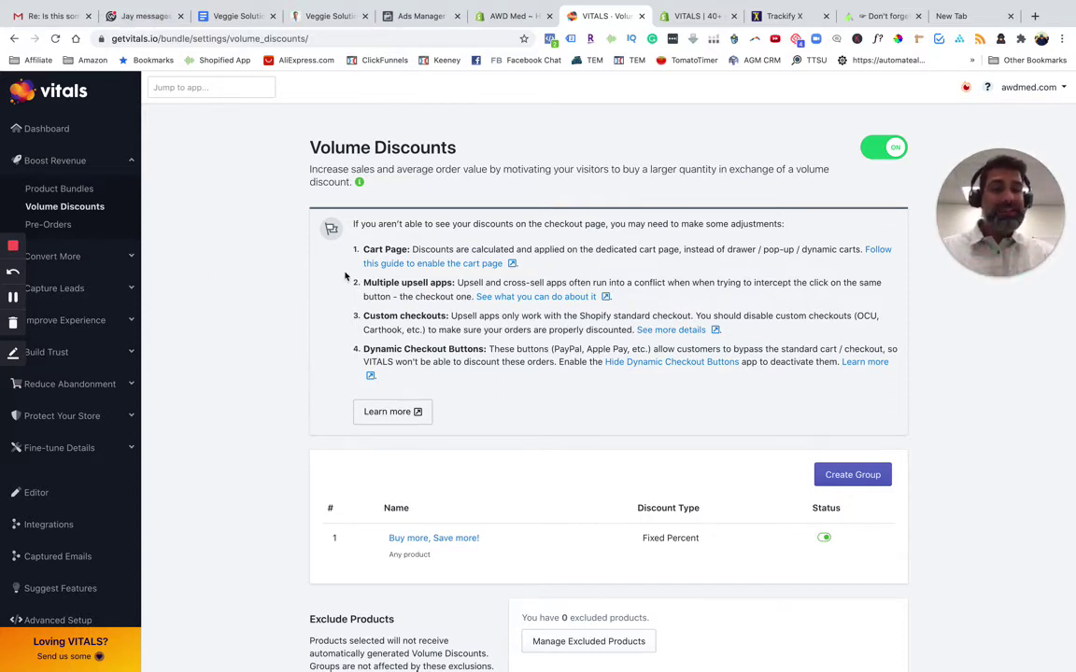
click(861, 16)
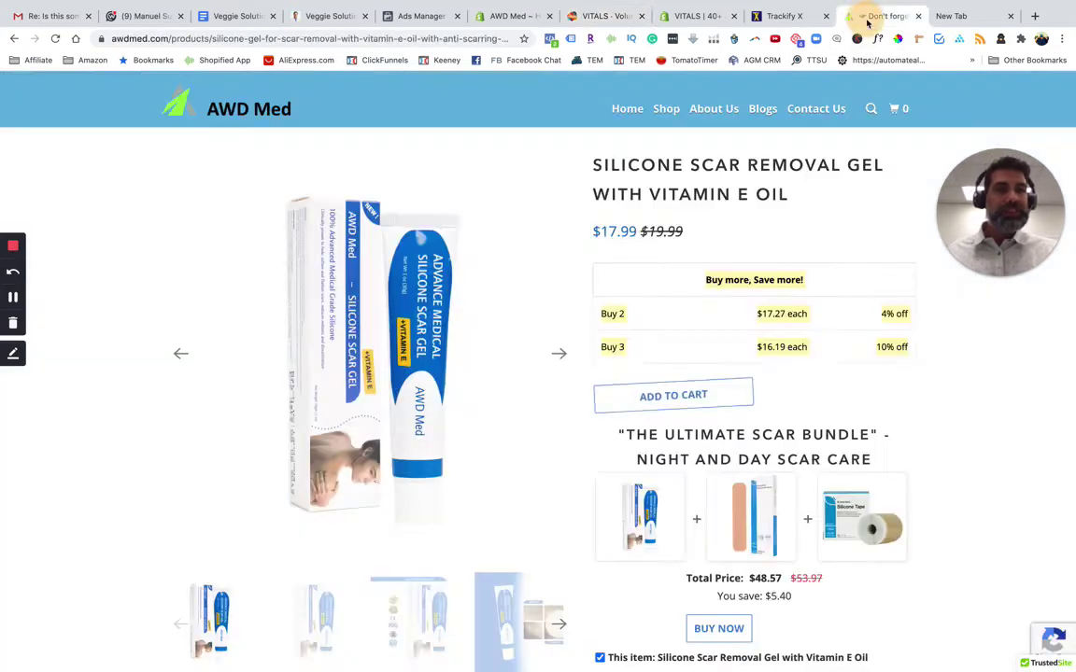
drag(890, 327, 921, 371)
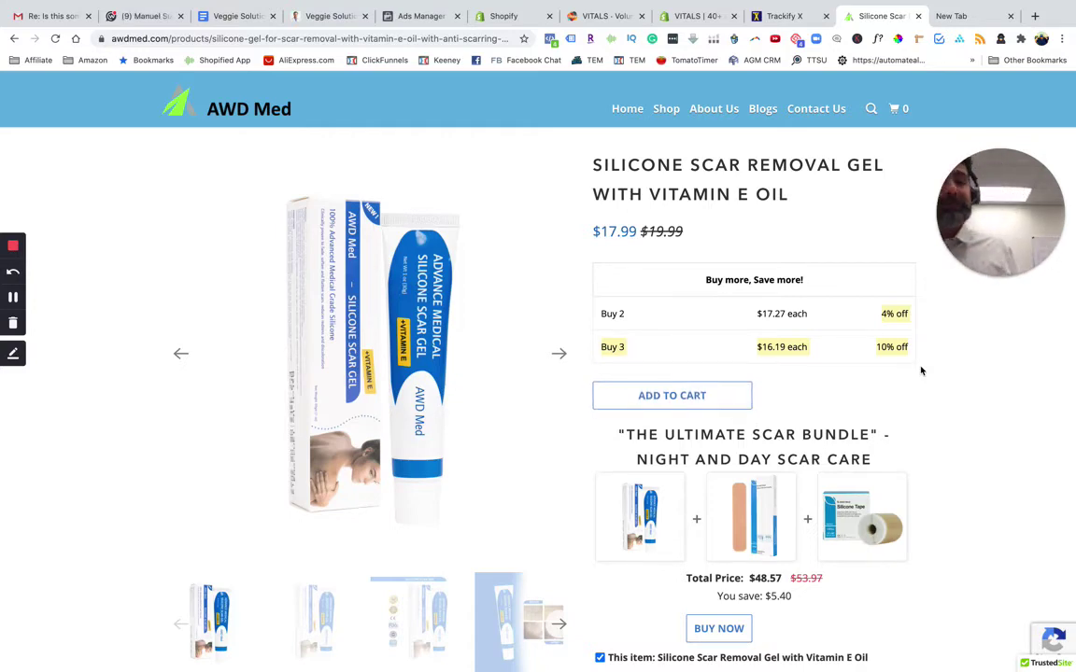
click(696, 16)
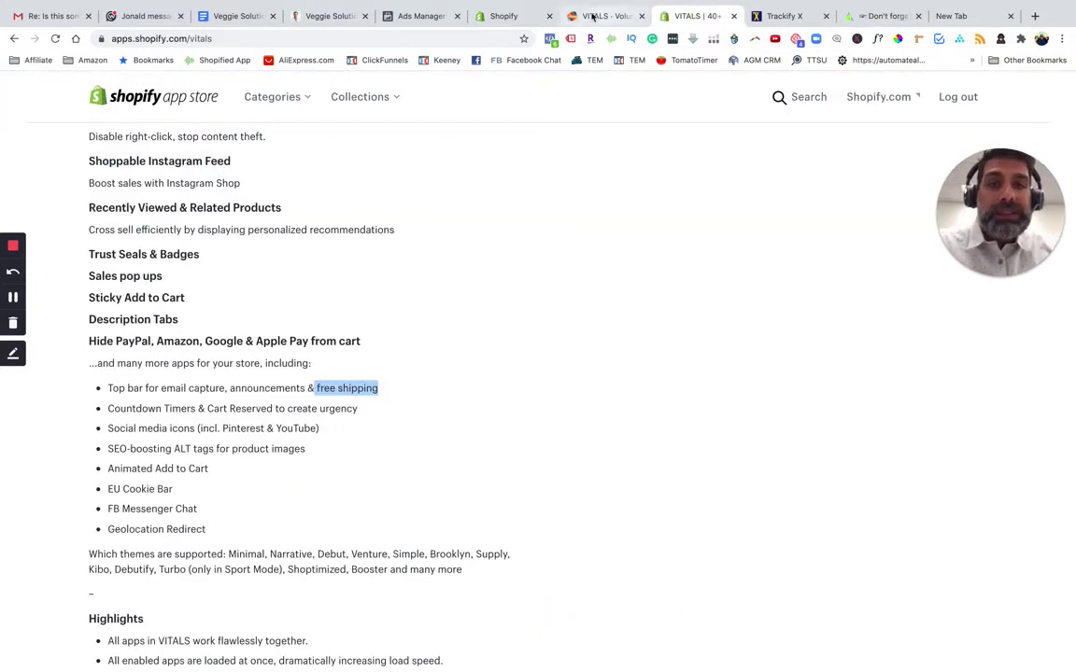
click(523, 16)
click(586, 16)
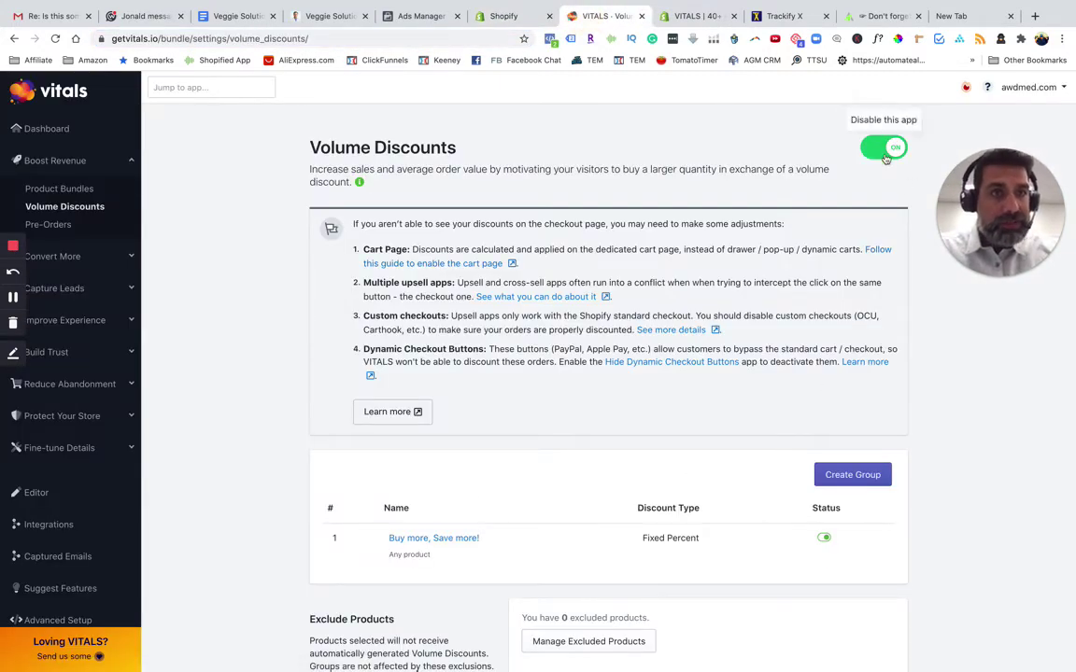
Create a volume discount group titled 'Buy More, Save More!' with Percent type and Selected Products
click(853, 475)
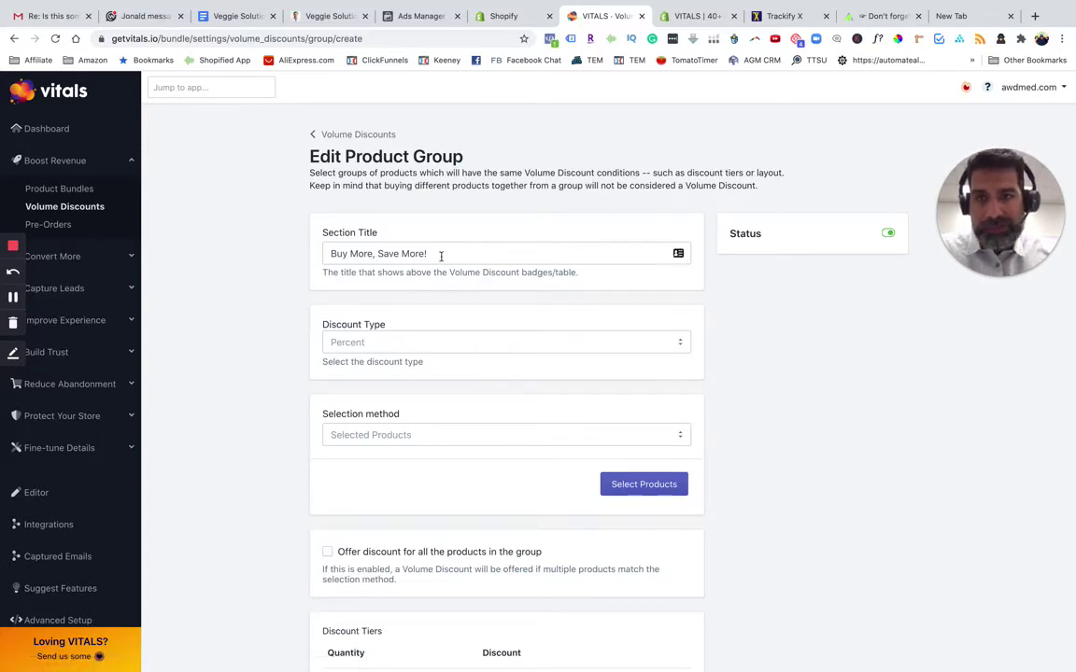
drag(439, 254, 312, 252)
click(256, 290)
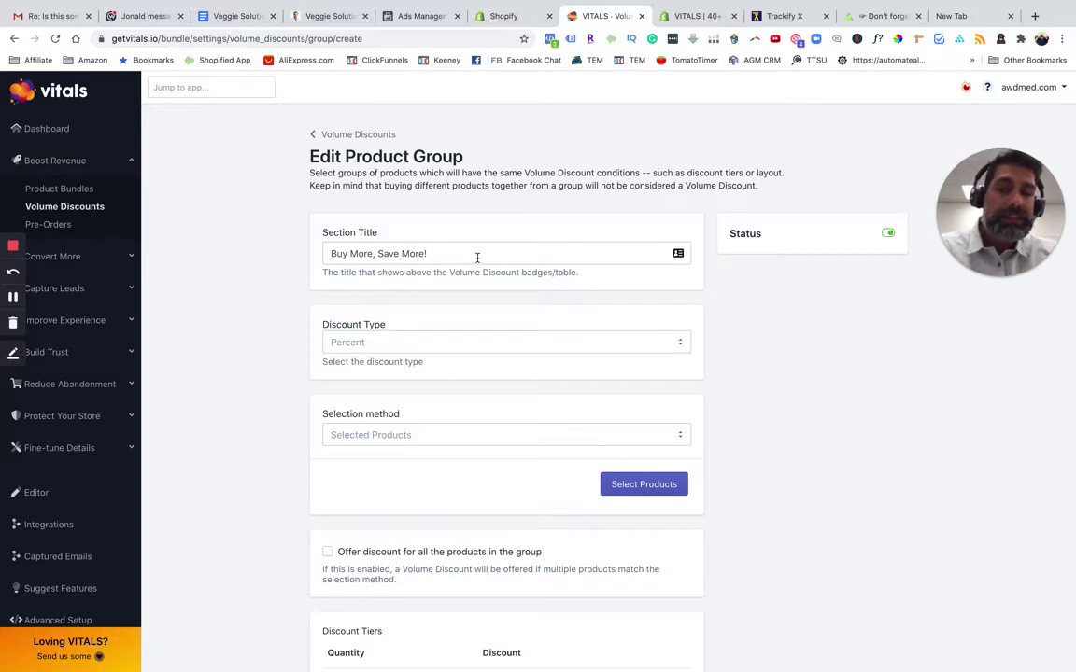
click(372, 352)
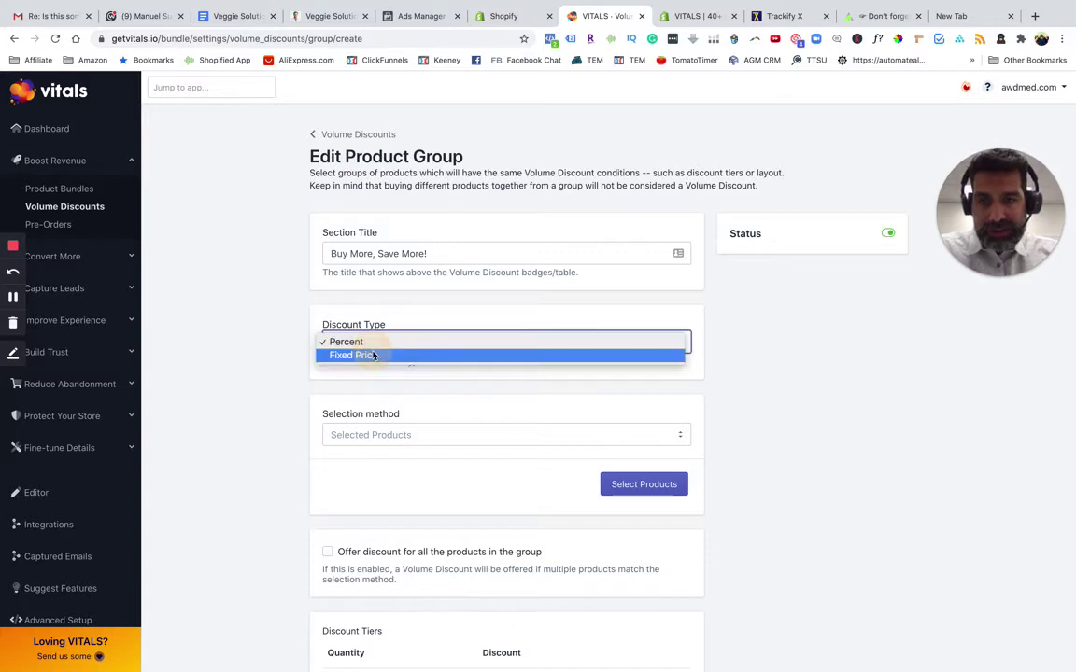
click(268, 364)
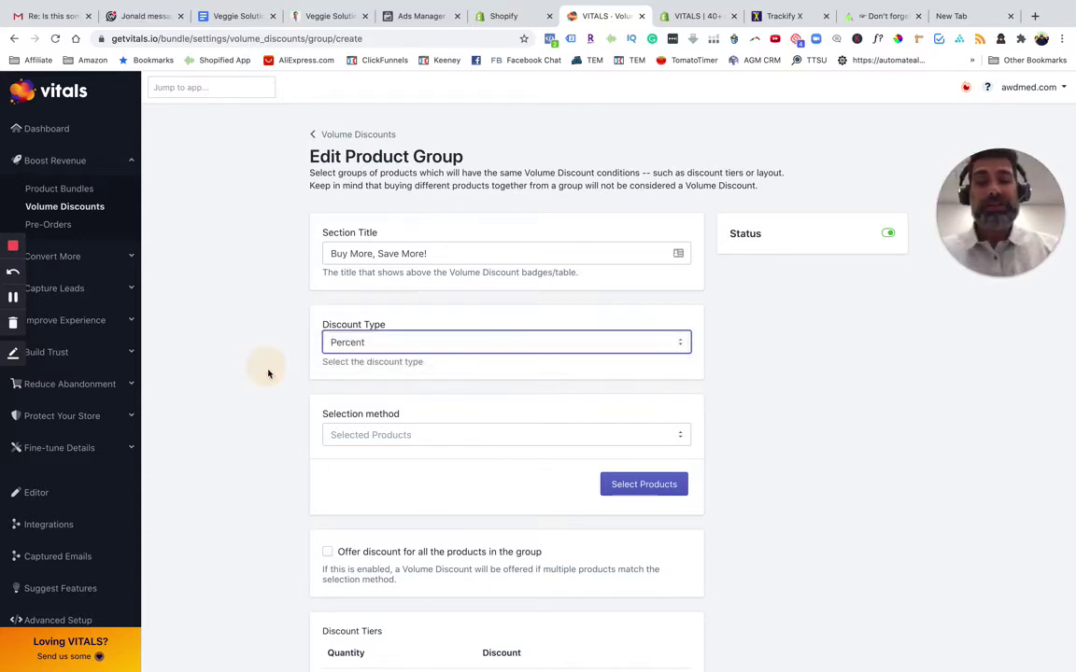
click(373, 436)
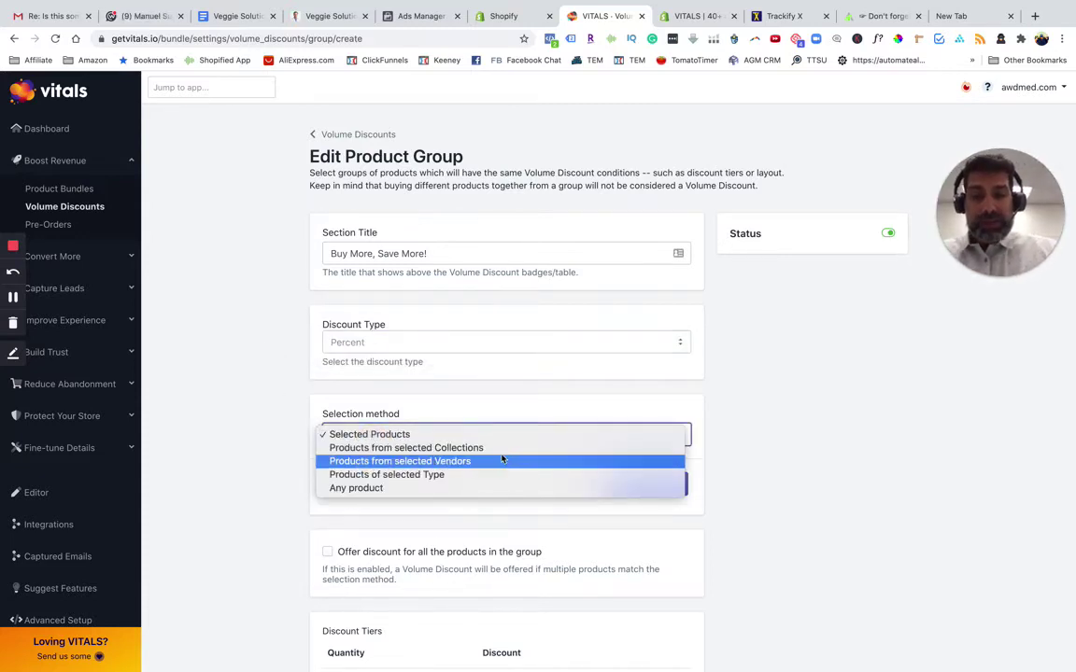
click(232, 470)
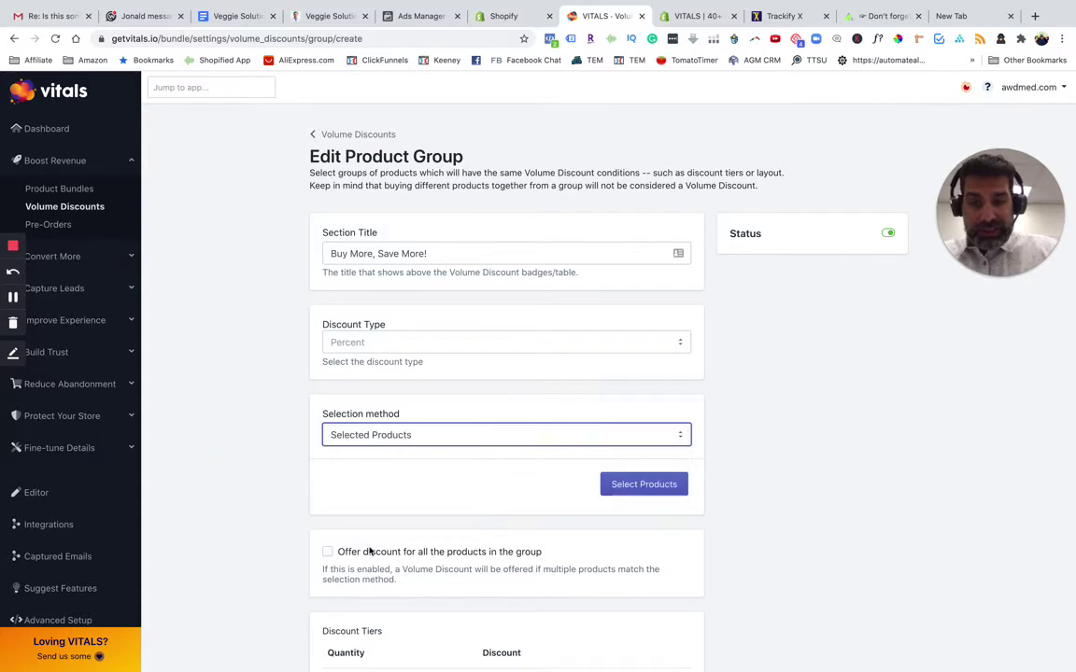
Open the product list, close it without choosing products, then view alternative discount layouts
scroll(629, 448, down, 2)
click(638, 414)
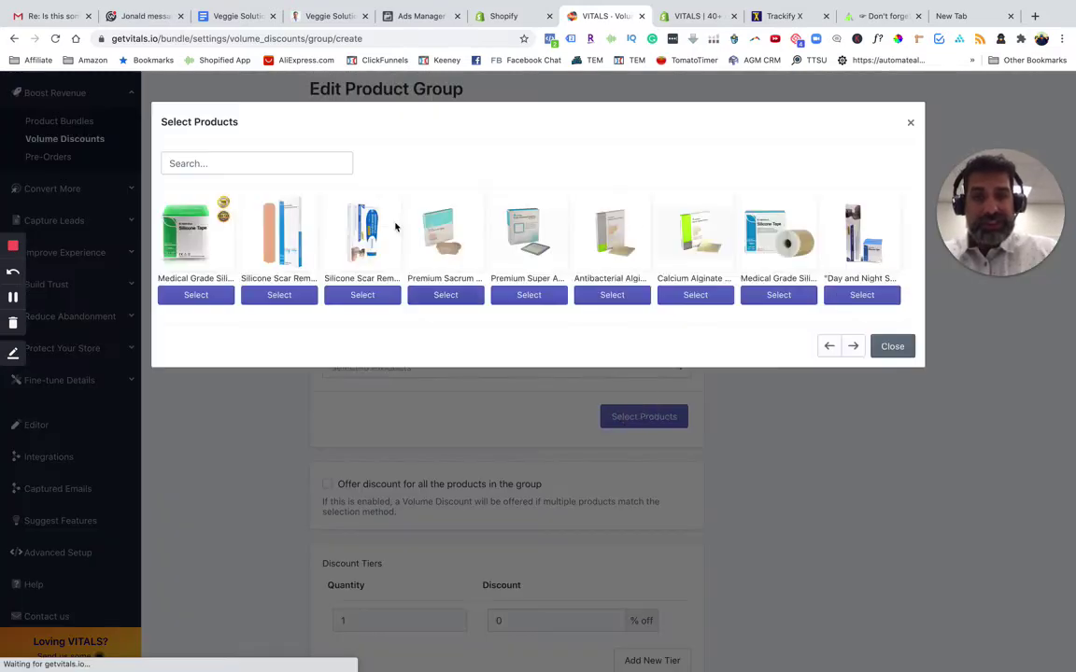
click(893, 346)
scroll(662, 541, down, 1)
scroll(662, 541, down, 5)
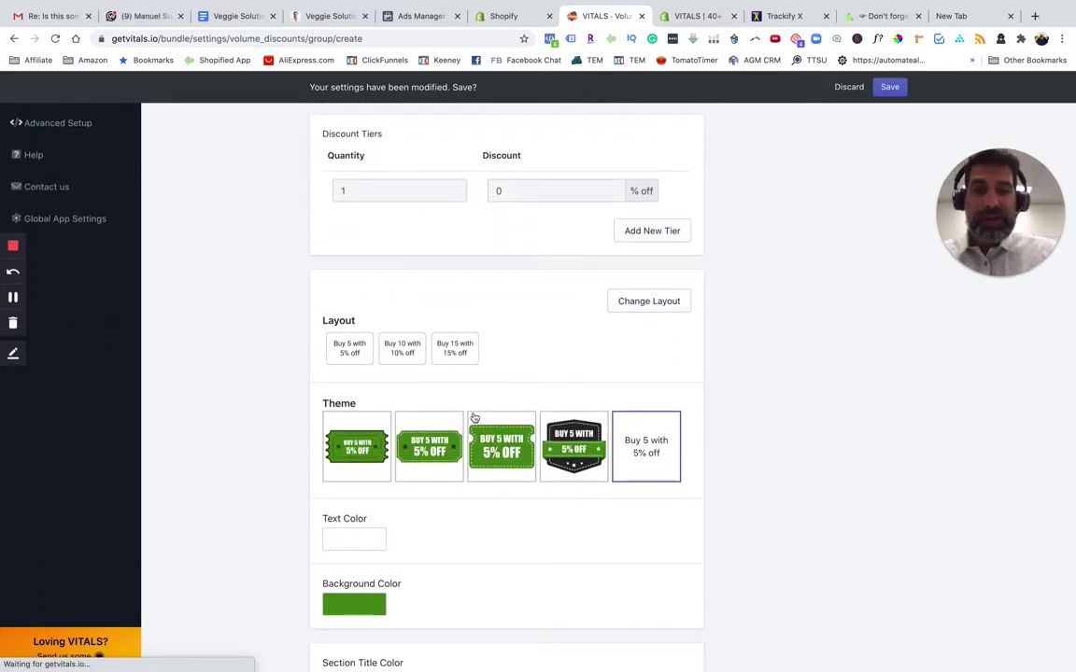
scroll(473, 418, up, 1)
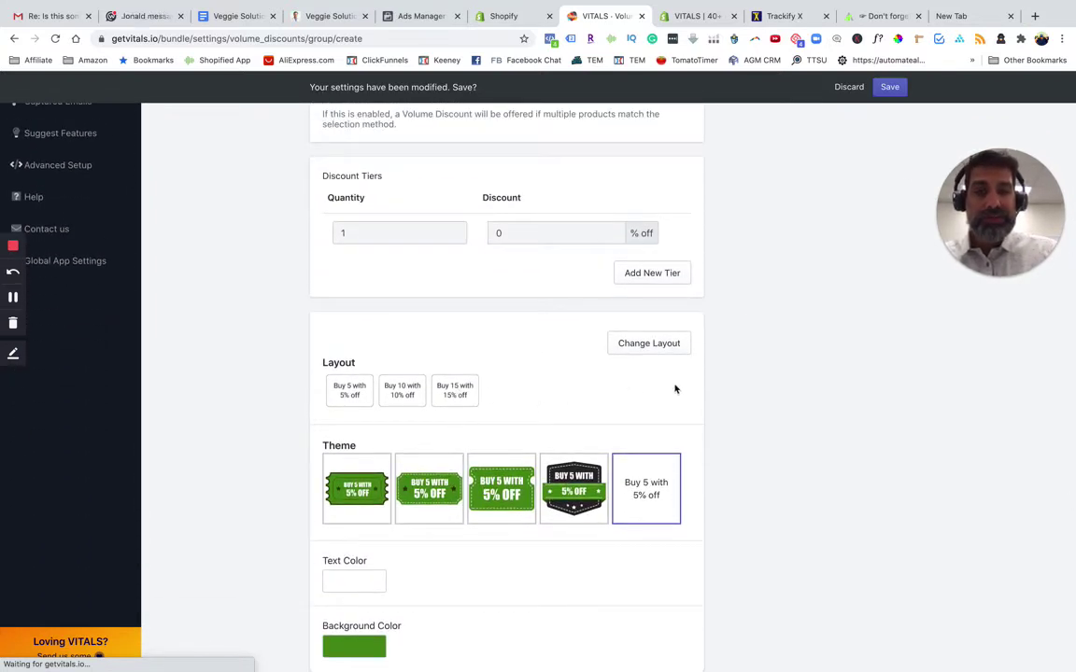
scroll(574, 431, up, 1)
scroll(574, 432, up, 1)
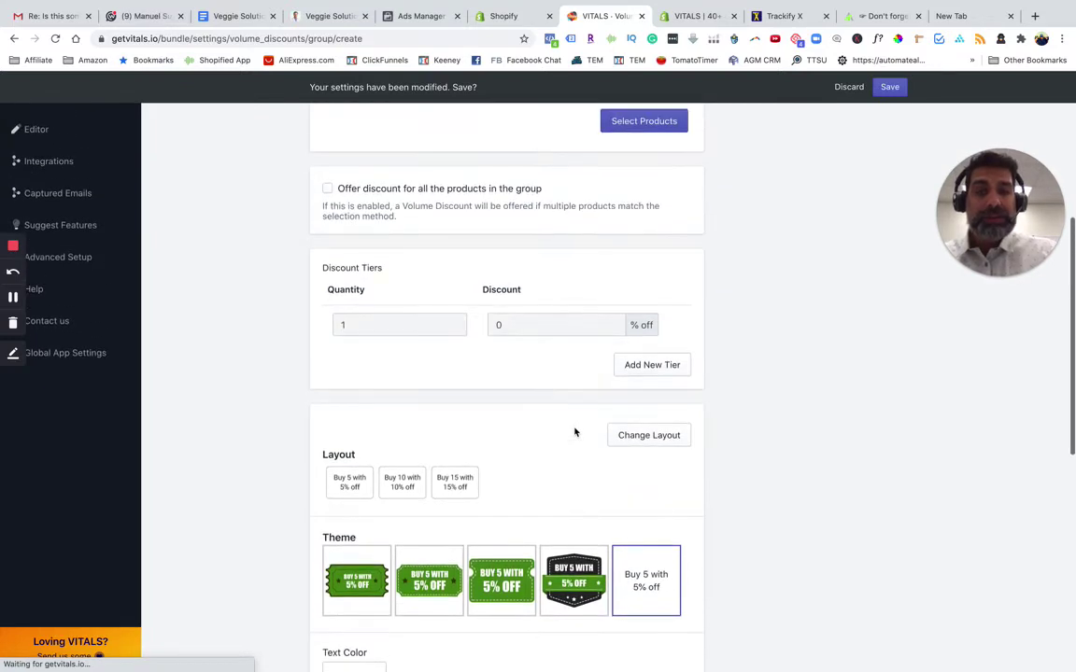
scroll(551, 435, up, 3)
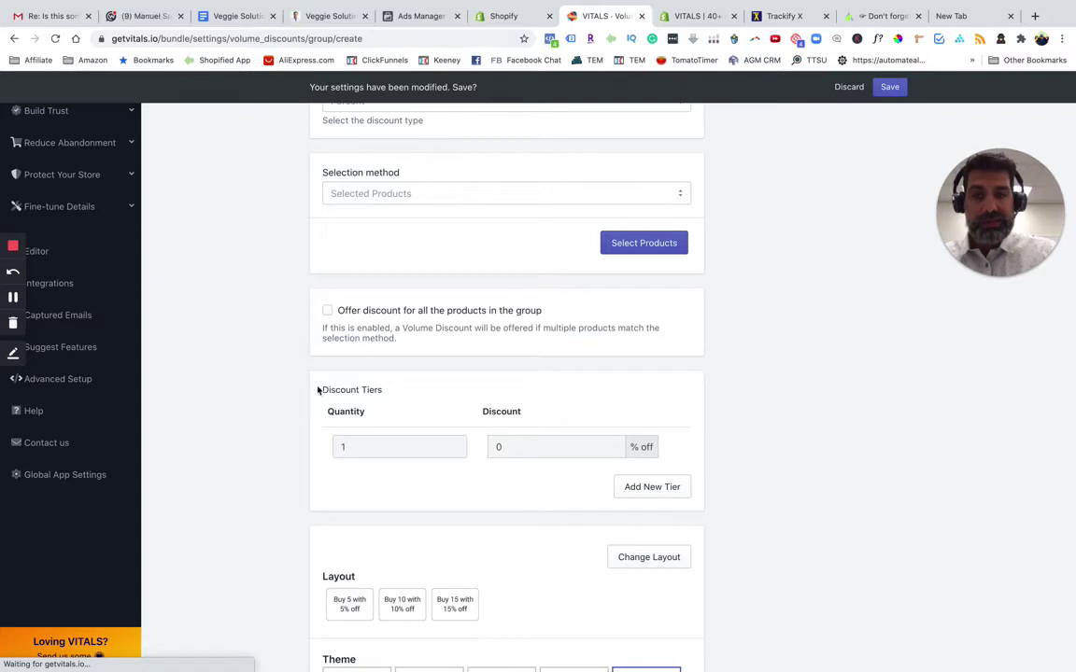
scroll(305, 439, down, 6)
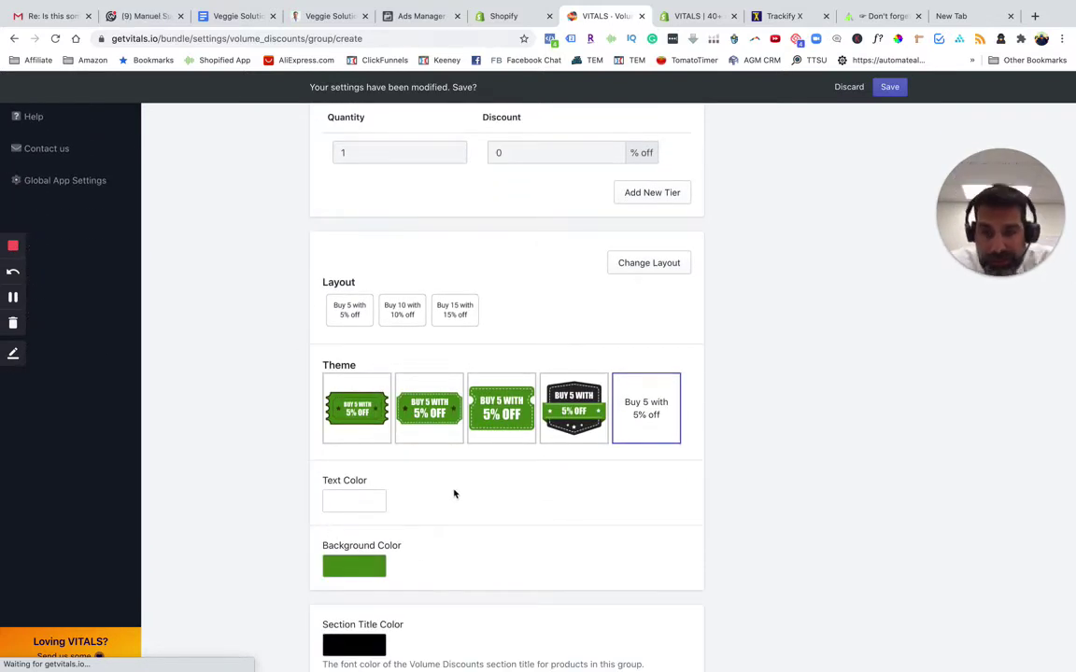
scroll(454, 492, down, 3)
scroll(451, 497, down, 5)
scroll(451, 496, up, 15)
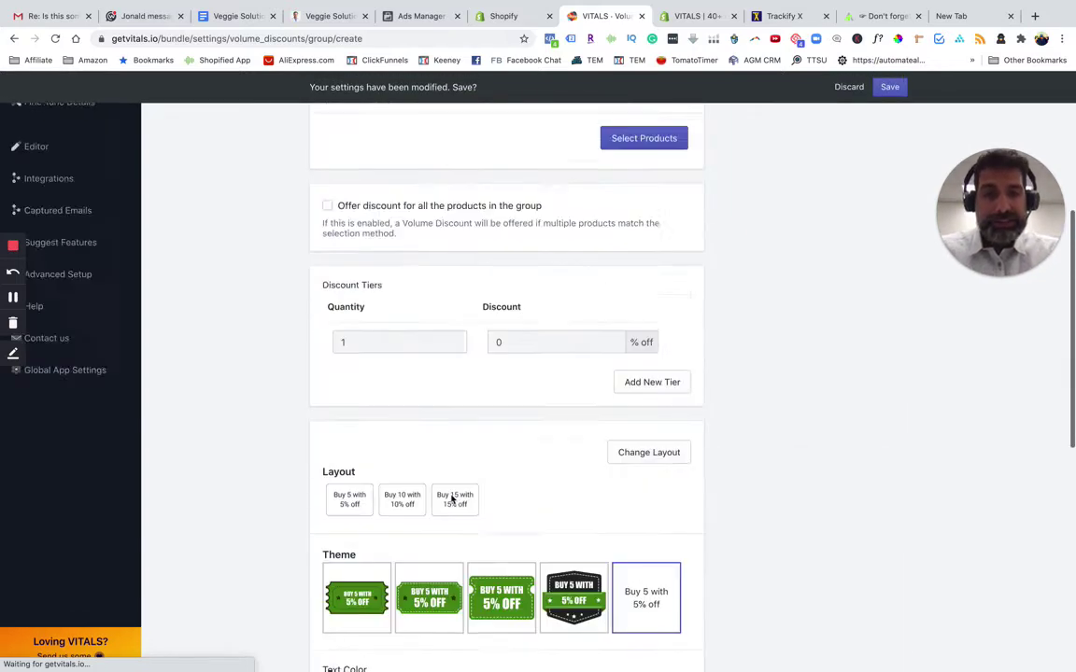
scroll(450, 496, up, 2)
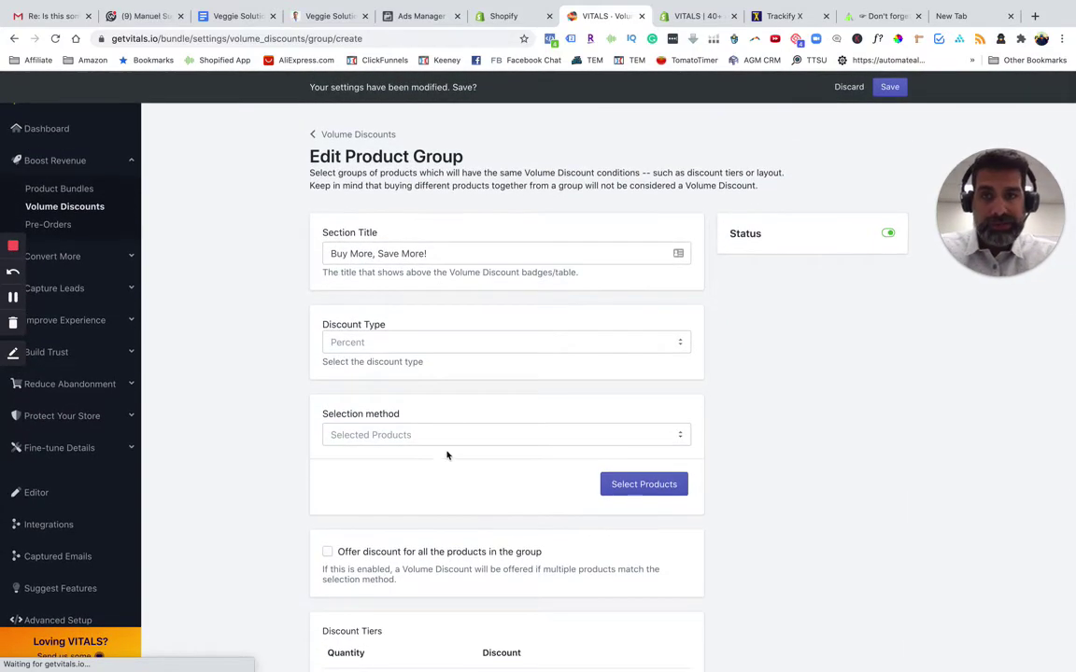
scroll(617, 407, down, 10)
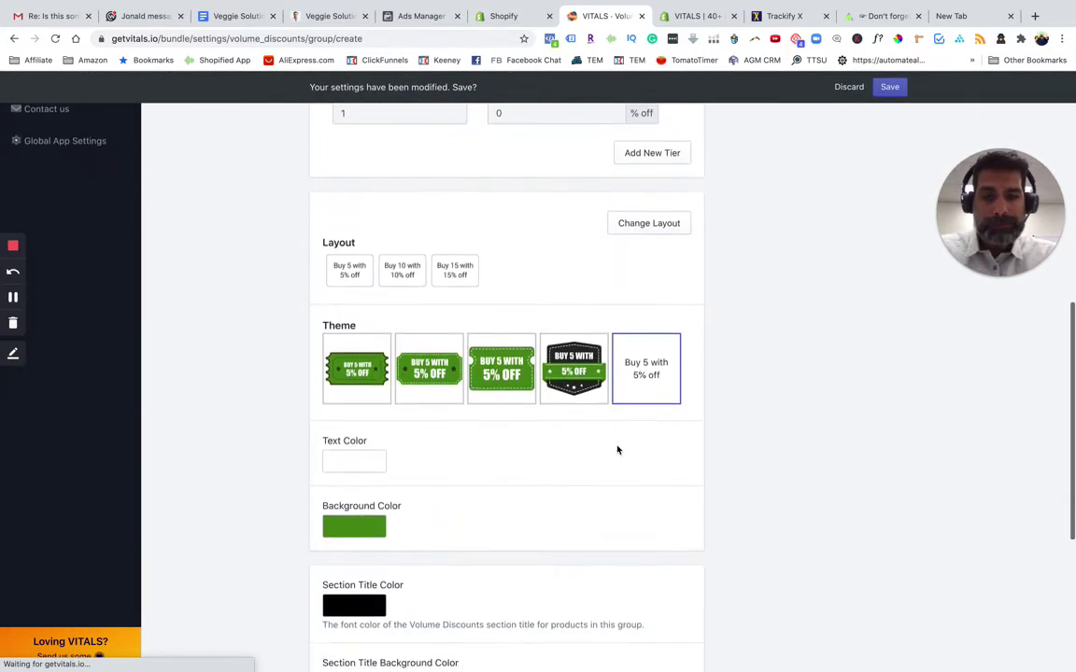
click(648, 221)
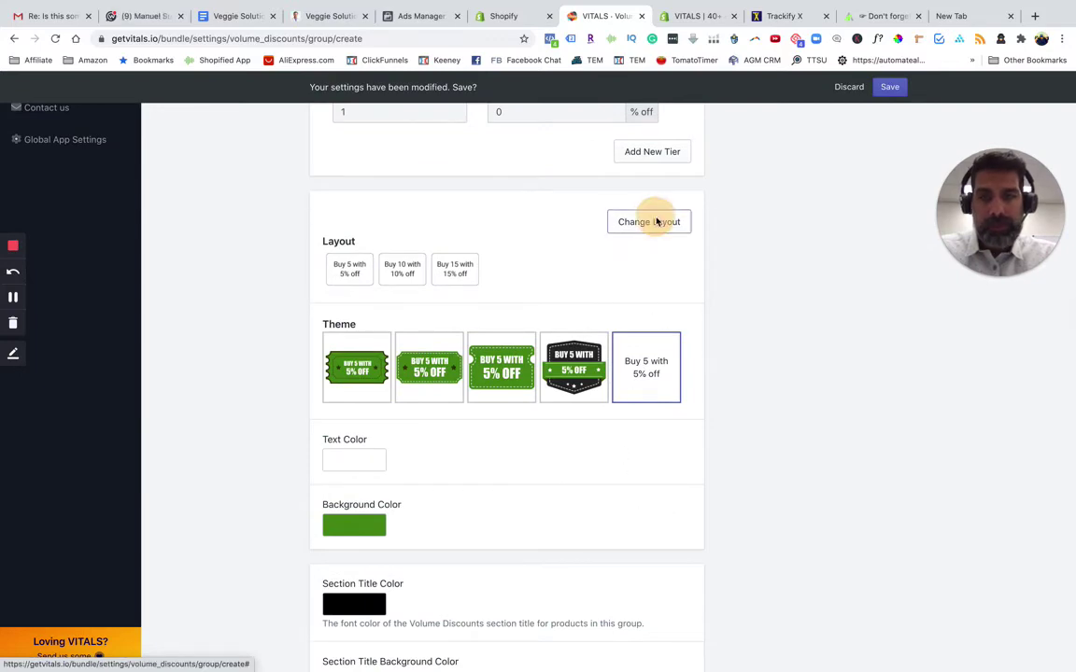
Compare the layout options with the live product page, then open Stock Scarcity settings
scroll(355, 373, up, 3)
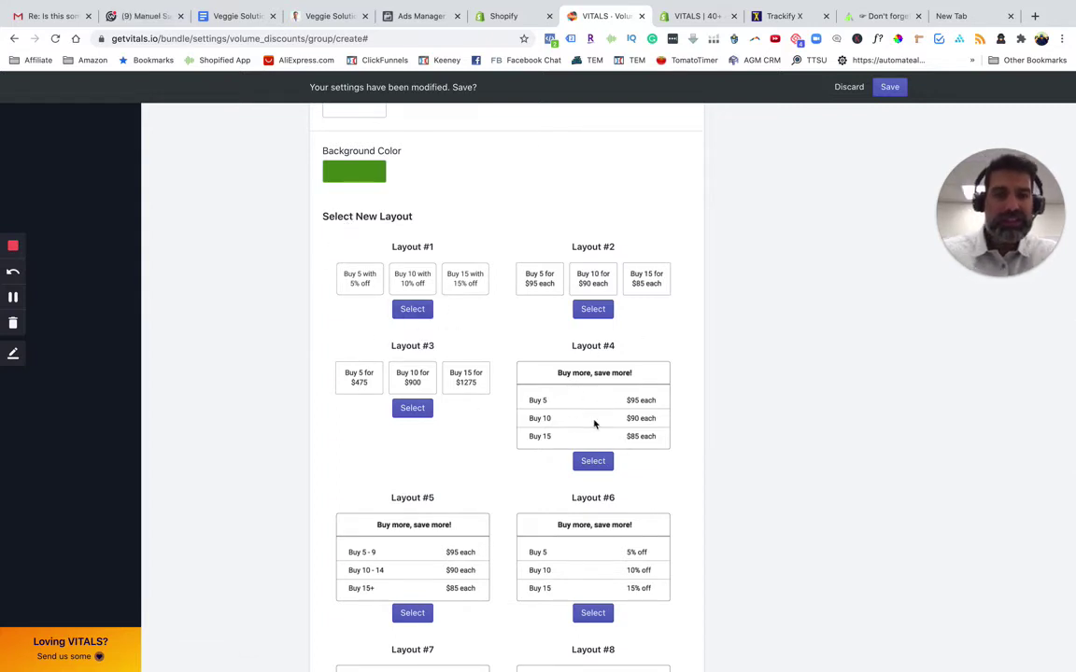
click(871, 18)
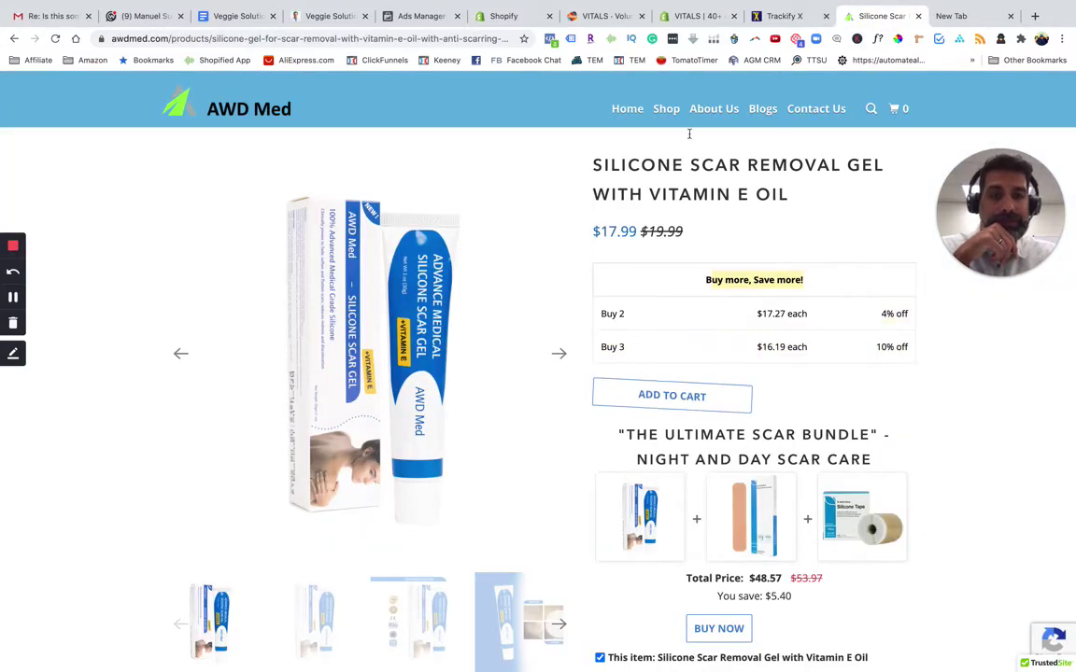
click(597, 16)
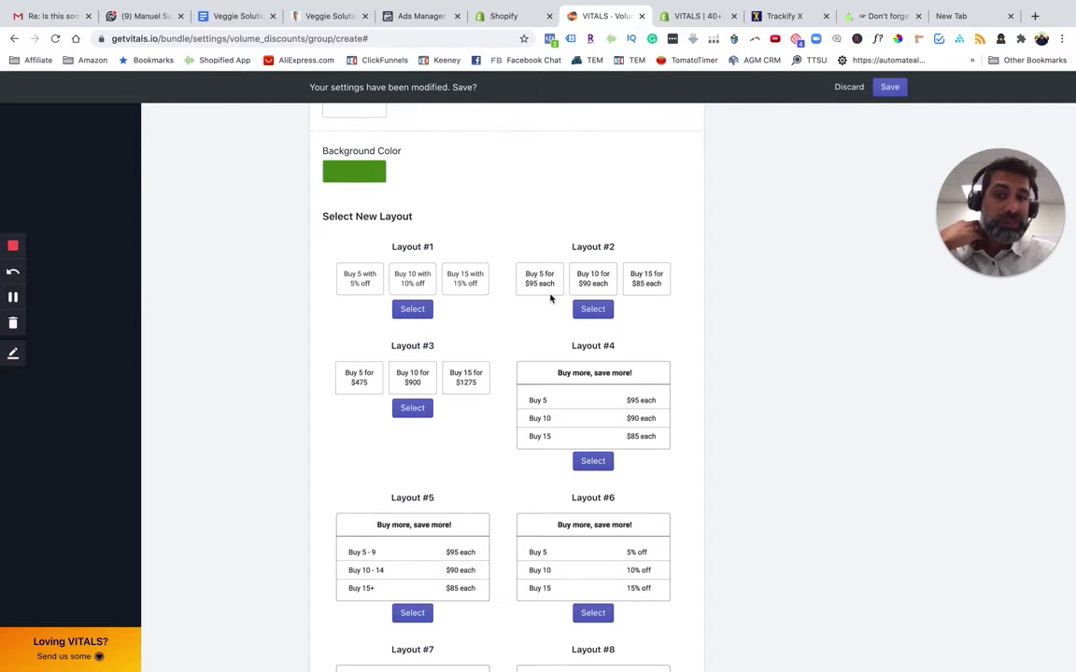
click(472, 13)
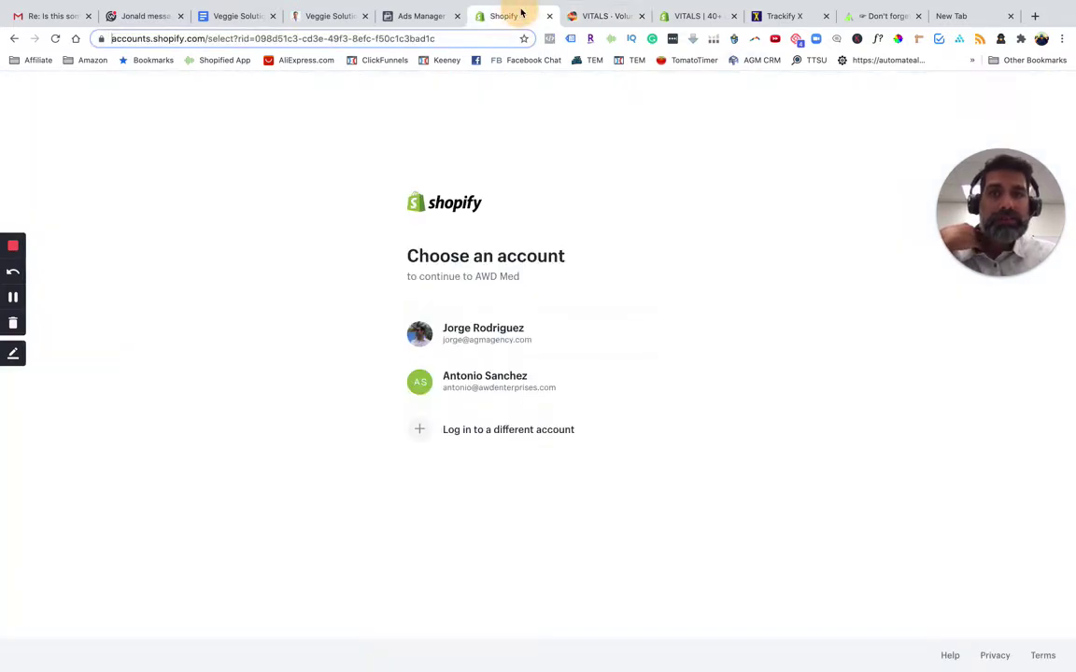
click(590, 13)
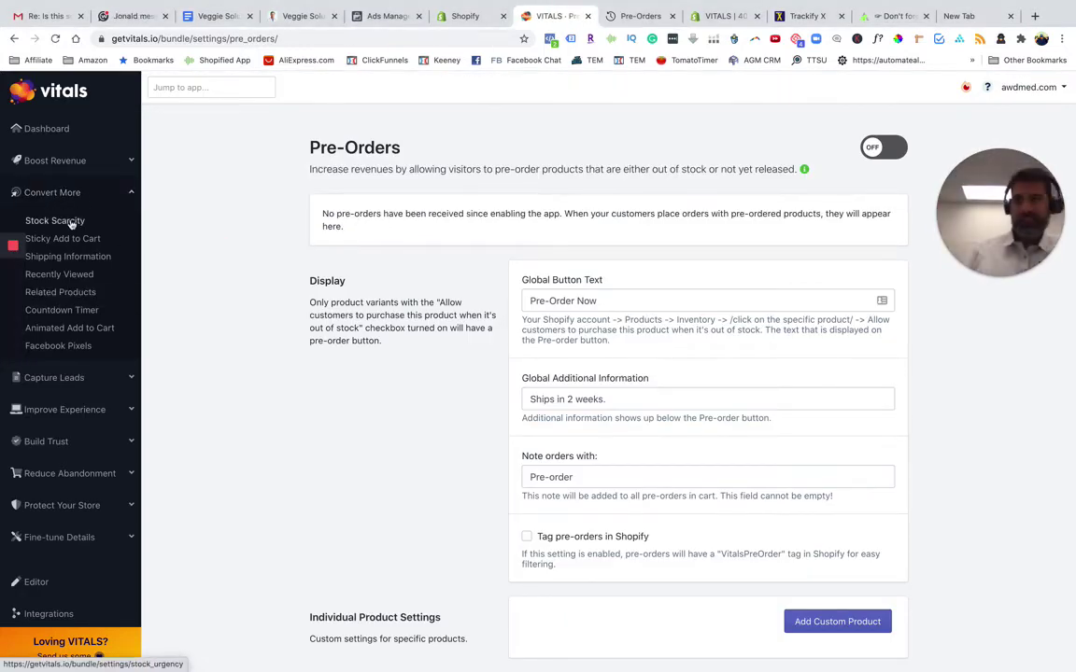
click(71, 224)
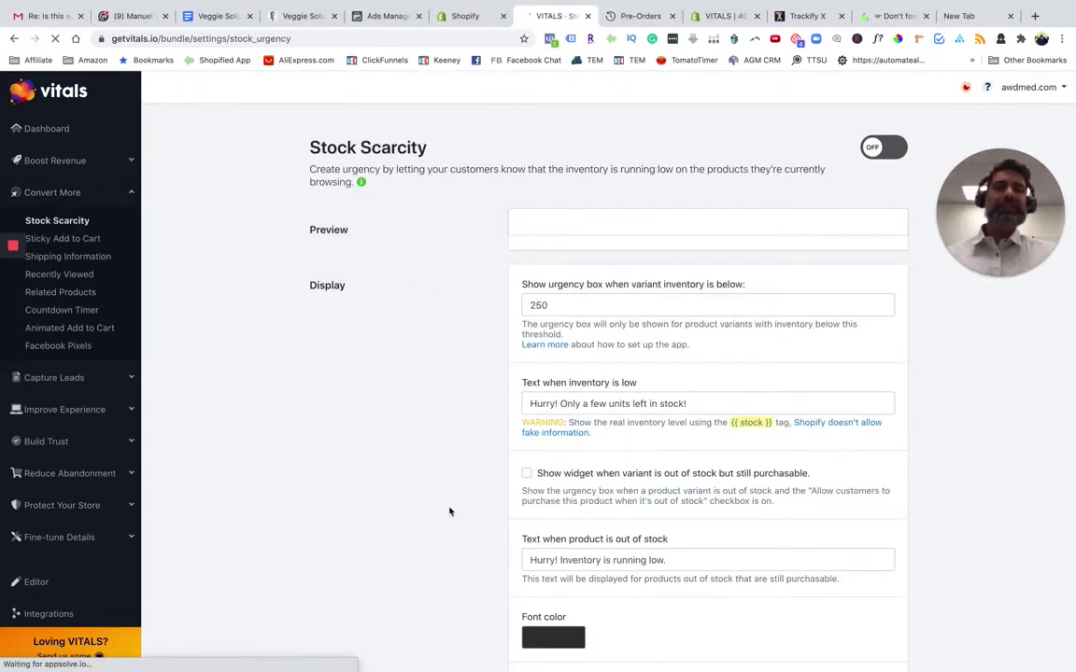
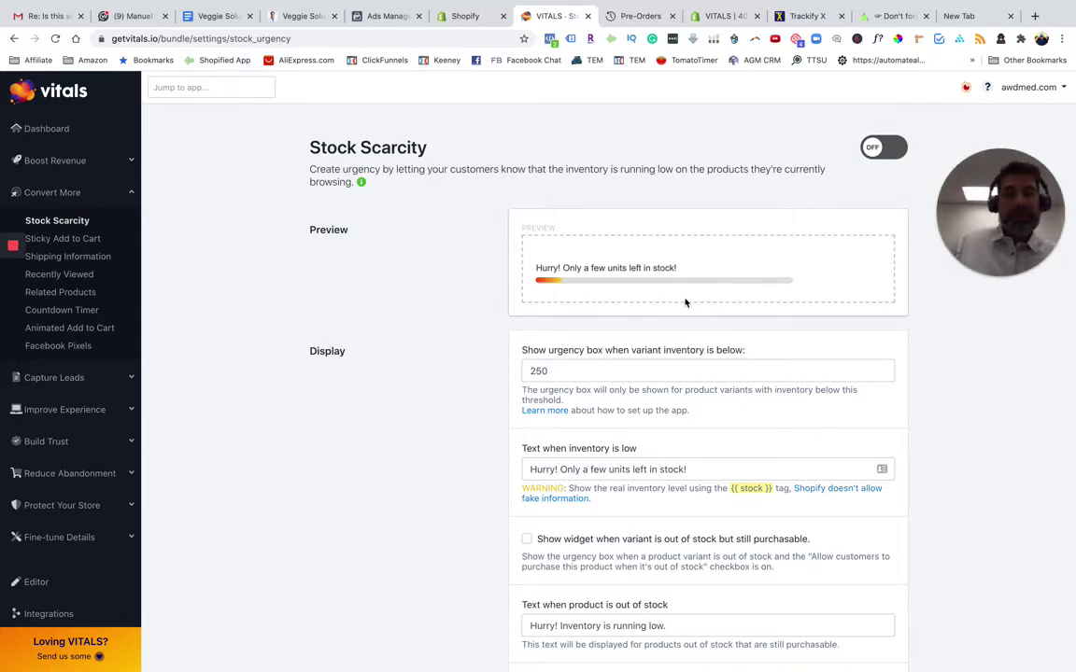
Open the Sticky Add to Cart settings and view the AWD Med scar gel product page
click(85, 240)
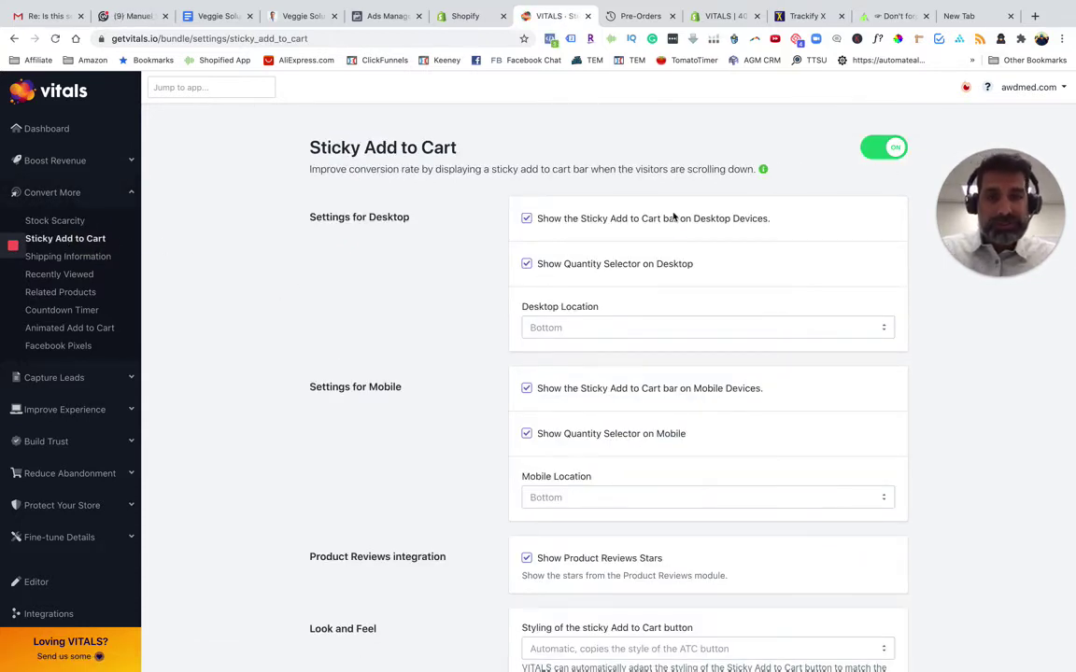
click(894, 16)
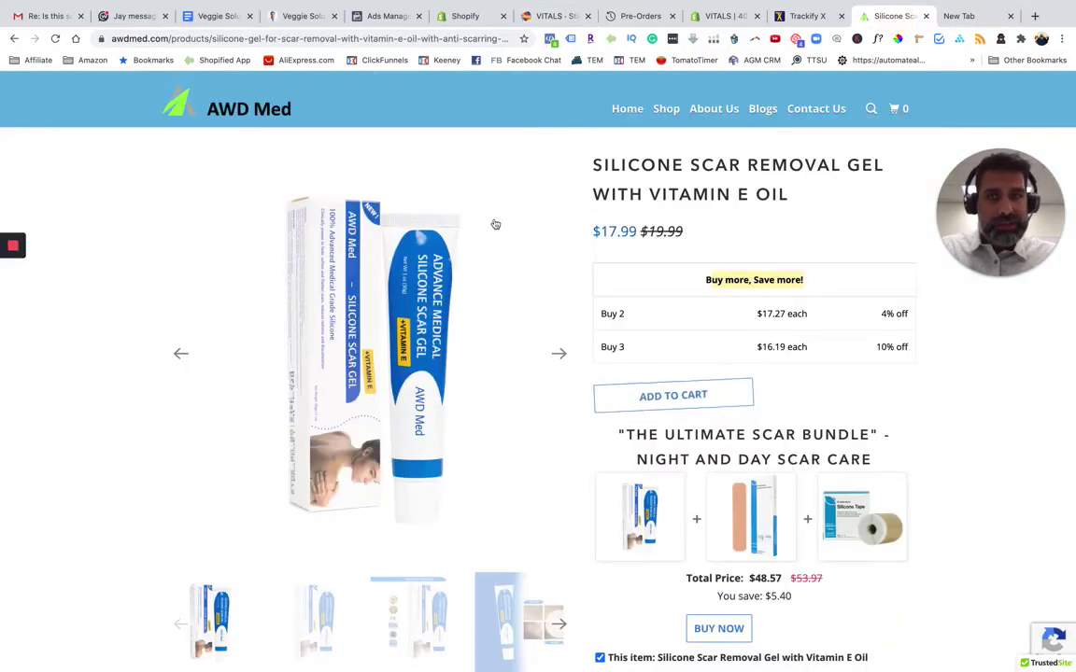
Review the scar gel product page and its enlarged image, then return to the Sticky Add to Cart settings
scroll(474, 308, down, 5)
scroll(476, 330, down, 7)
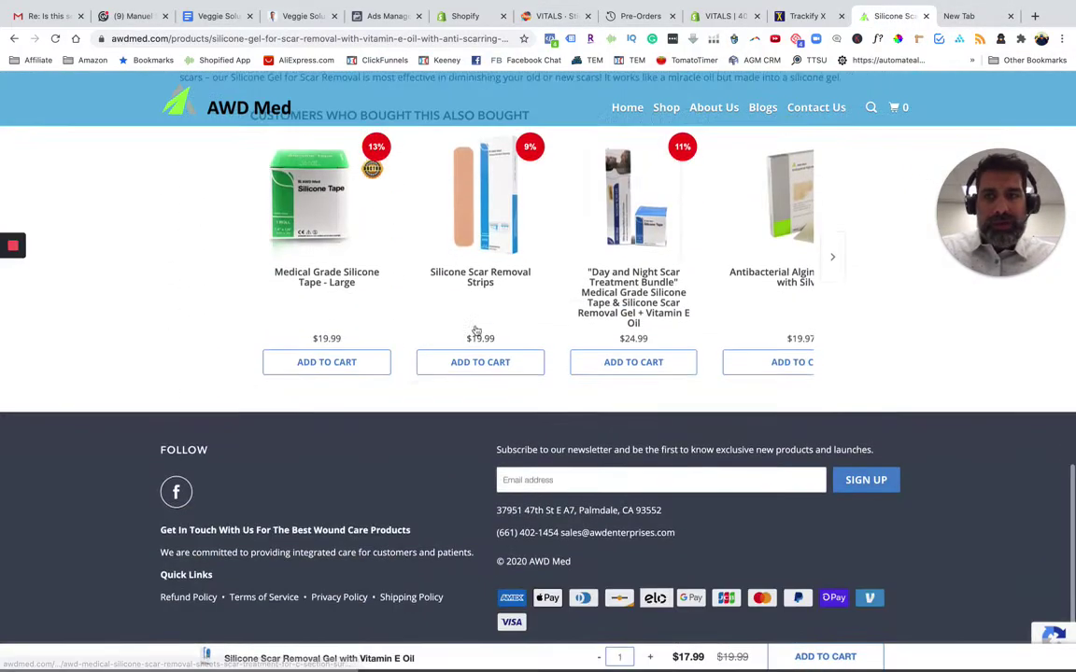
scroll(475, 330, up, 12)
click(538, 529)
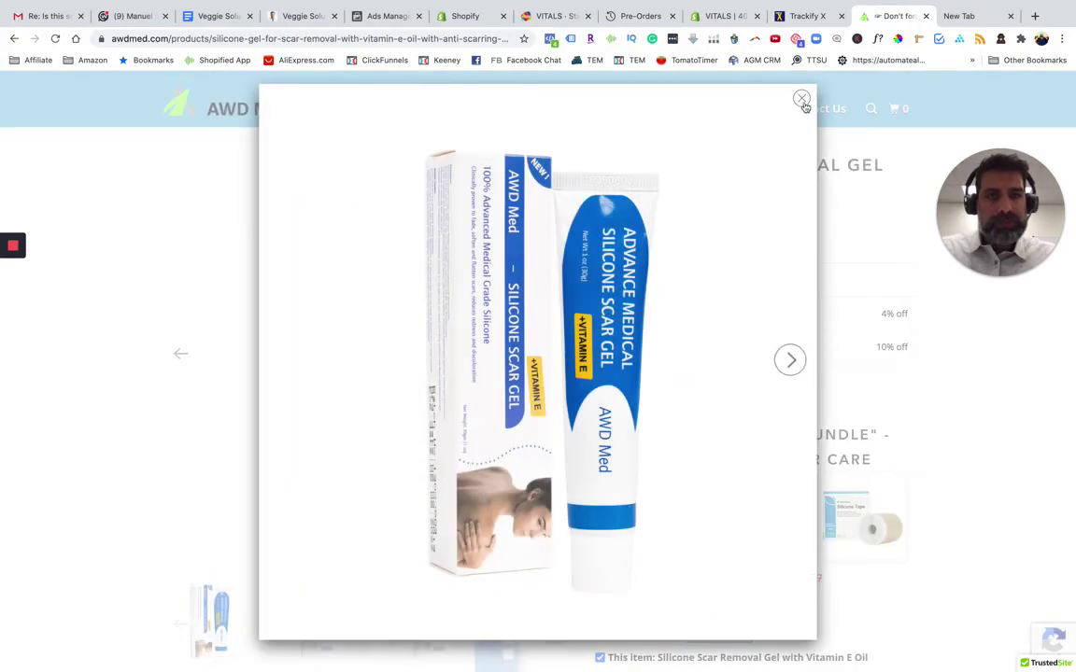
click(802, 100)
scroll(1017, 477, down, 10)
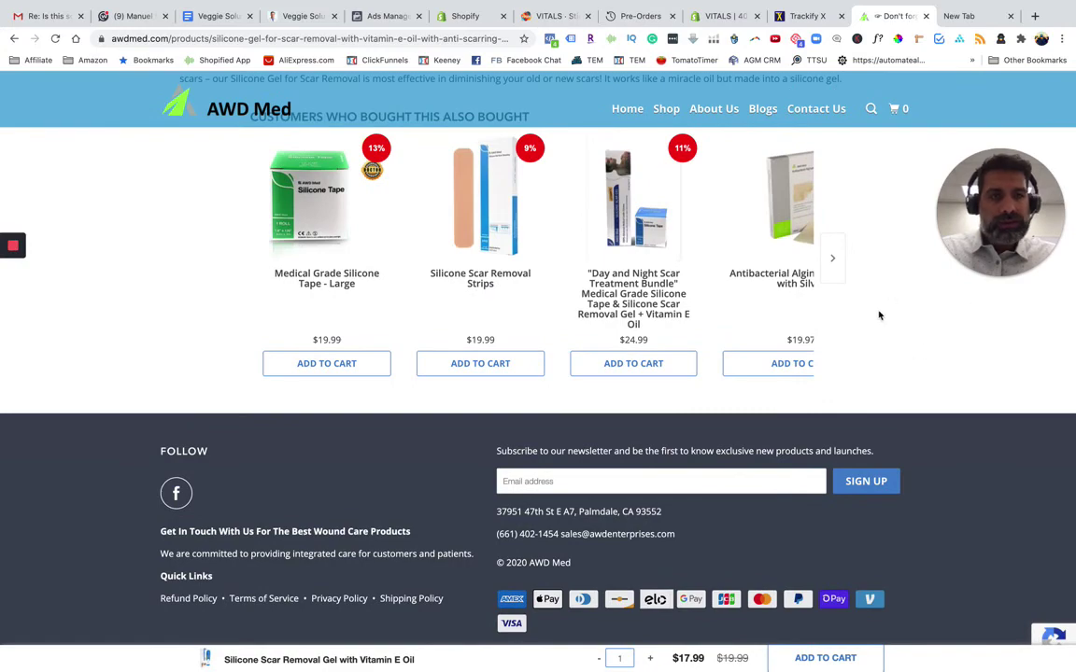
scroll(840, 324, up, 2)
scroll(840, 323, up, 2)
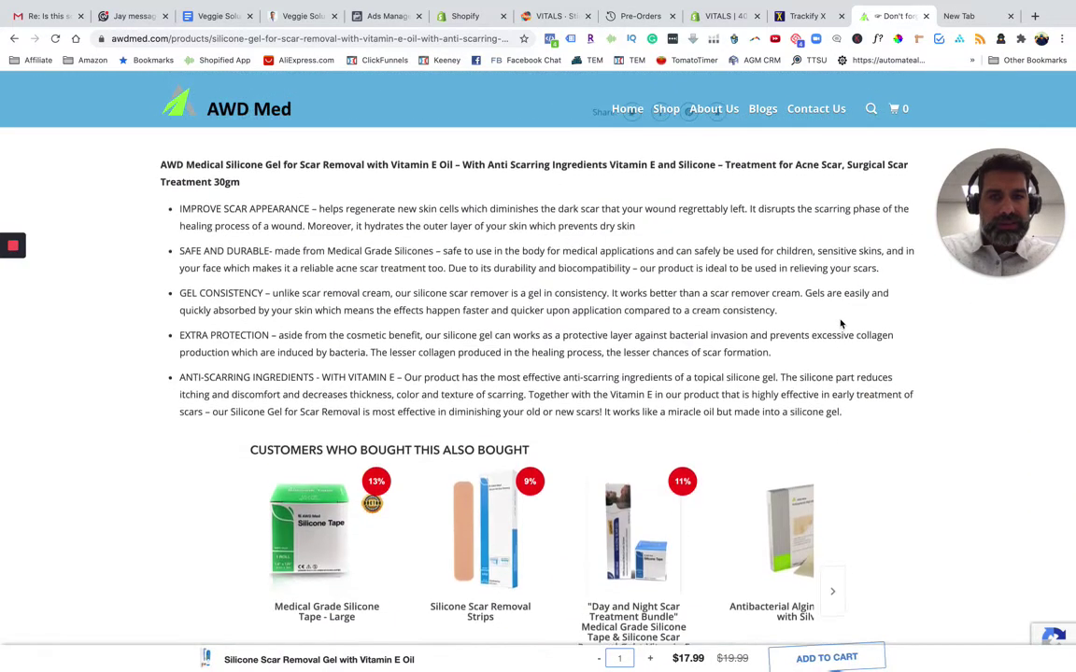
click(613, 16)
click(551, 16)
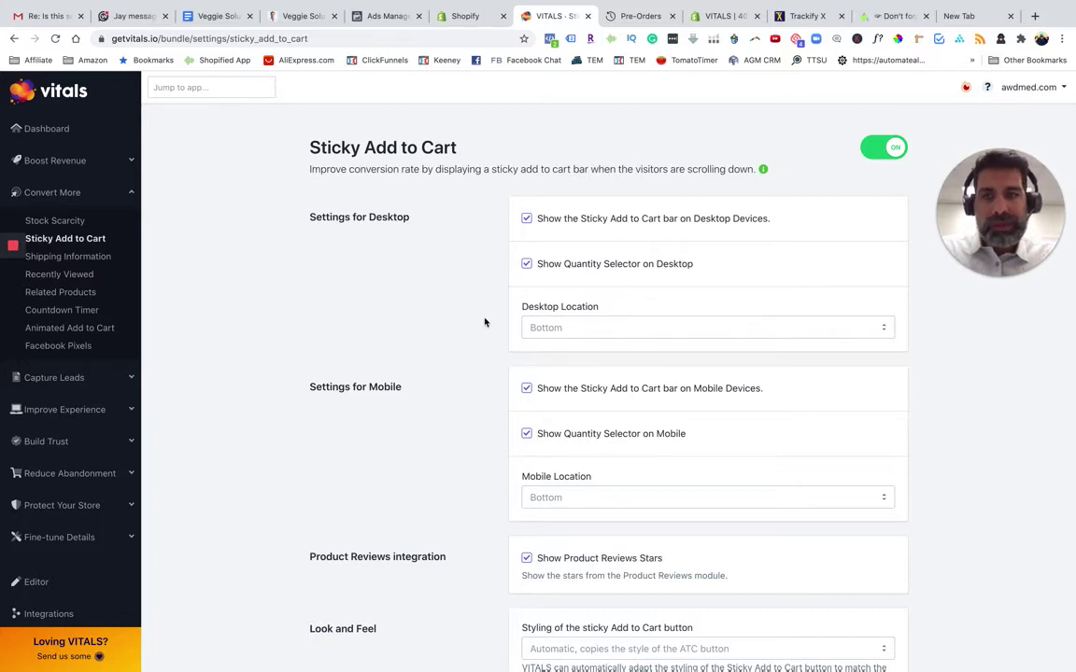
Look through the settings and the Sticky Add to Cart setup guide
scroll(485, 322, down, 4)
scroll(458, 444, down, 2)
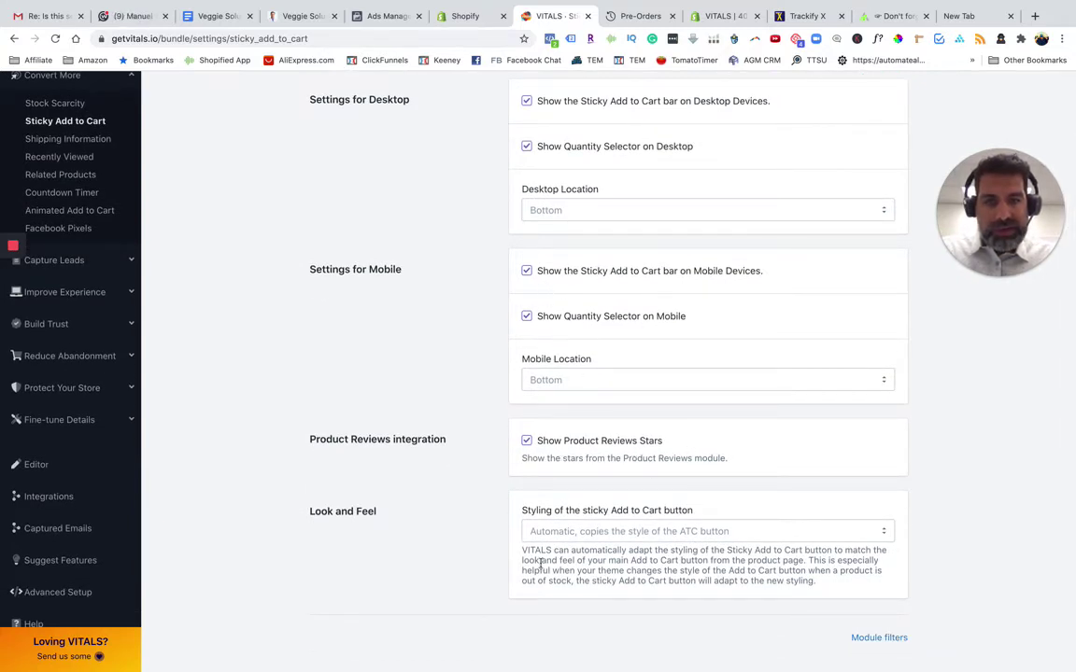
scroll(541, 373, up, 3)
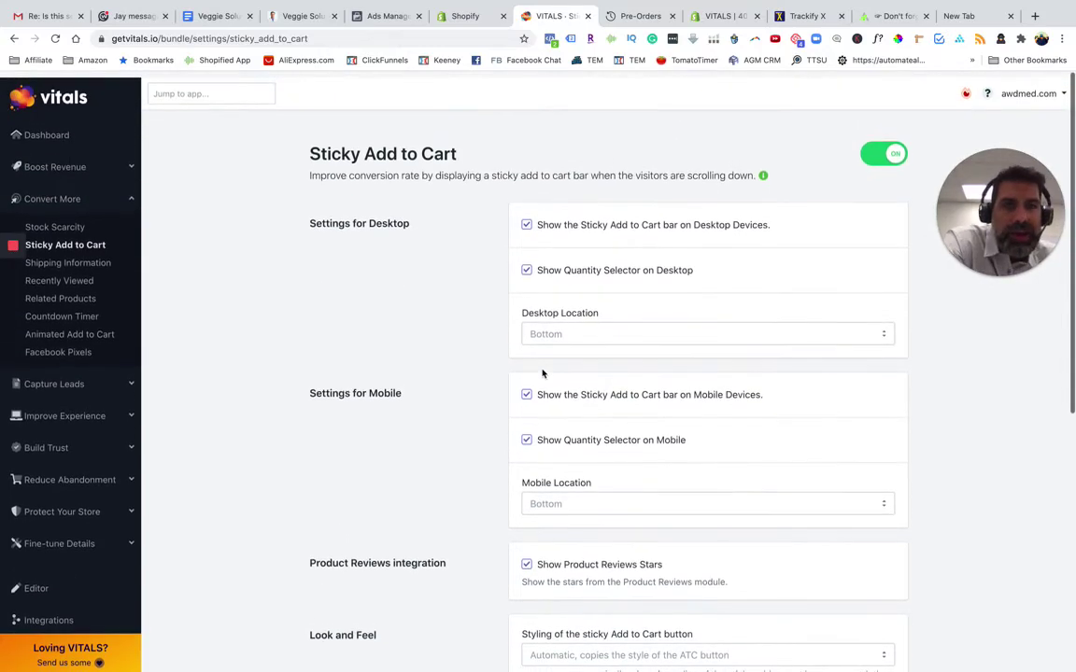
mouse_move(762, 173)
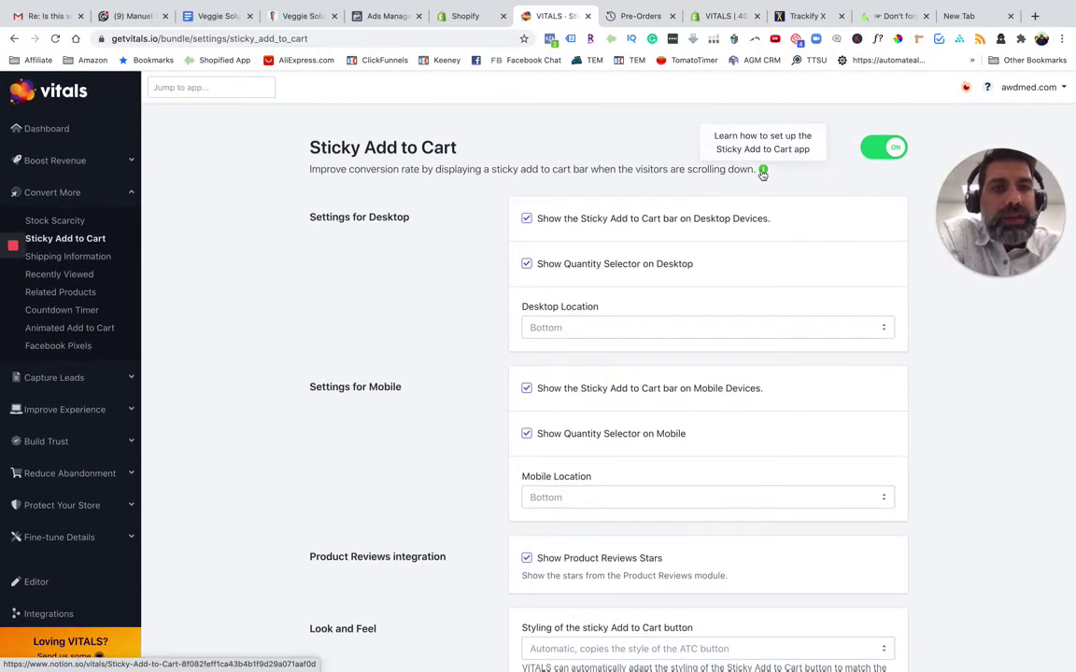
click(762, 174)
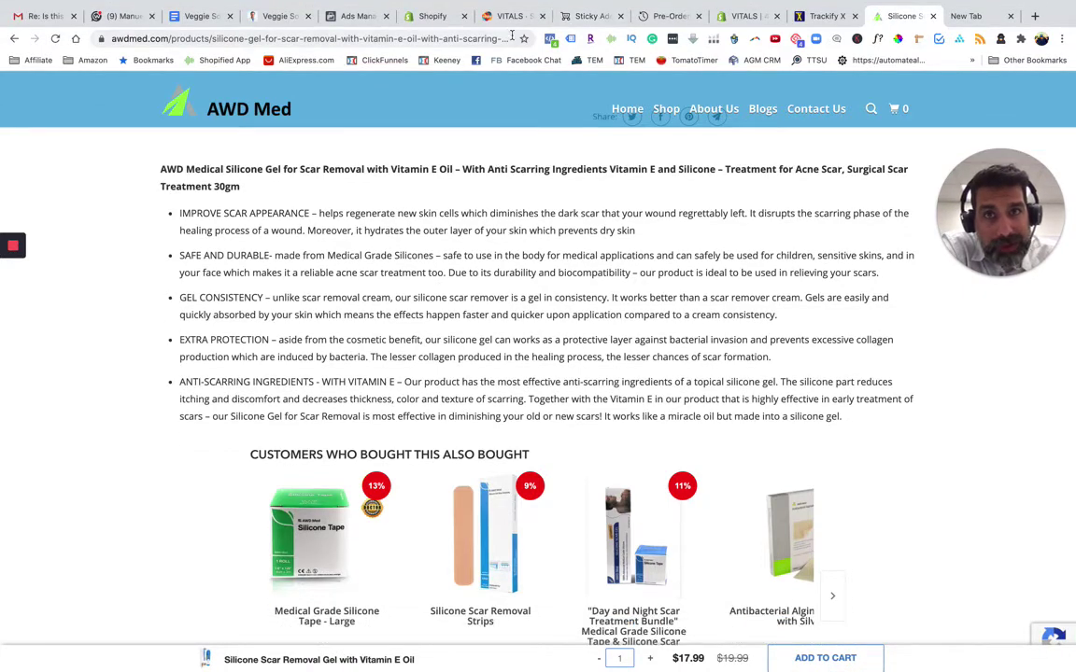
click(504, 17)
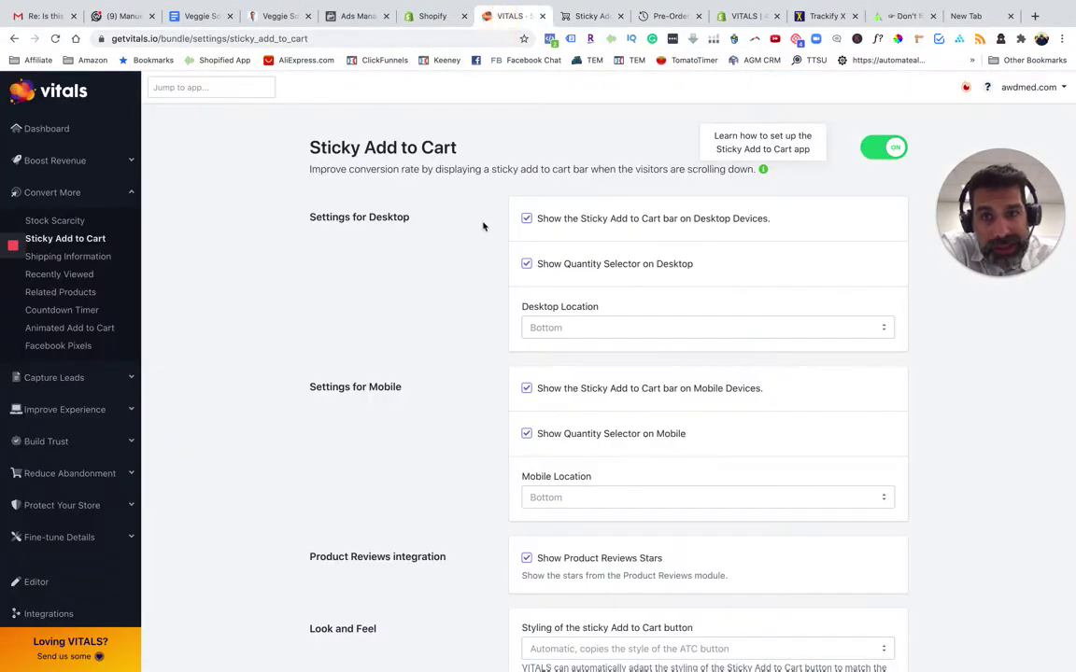
Set the desktop sticky bar location to Top and save
click(553, 327)
click(534, 312)
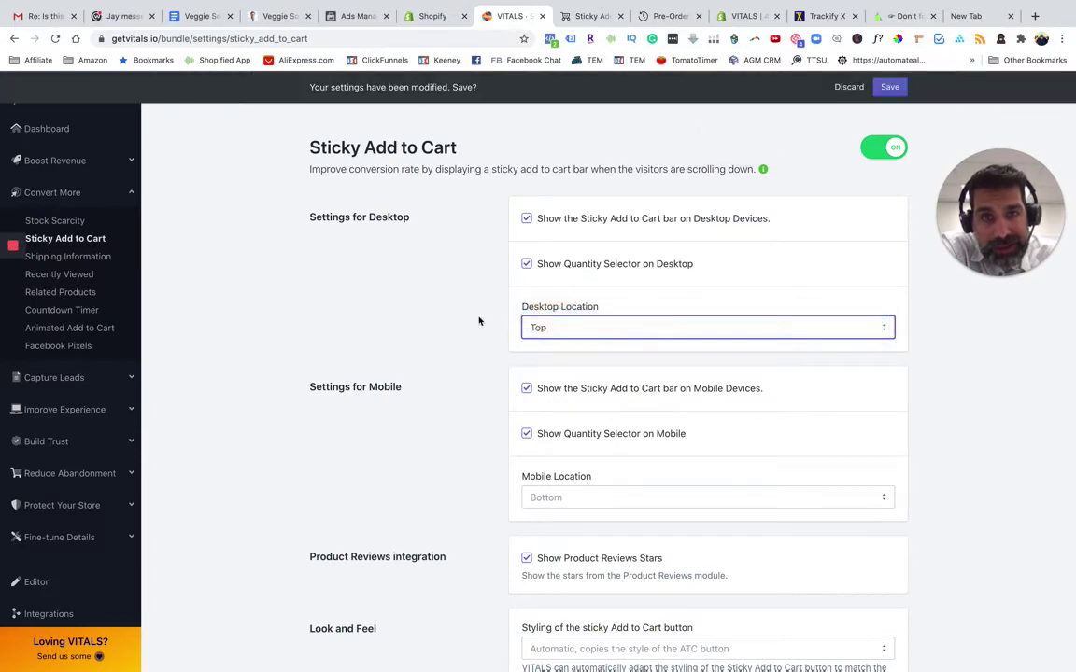
click(889, 87)
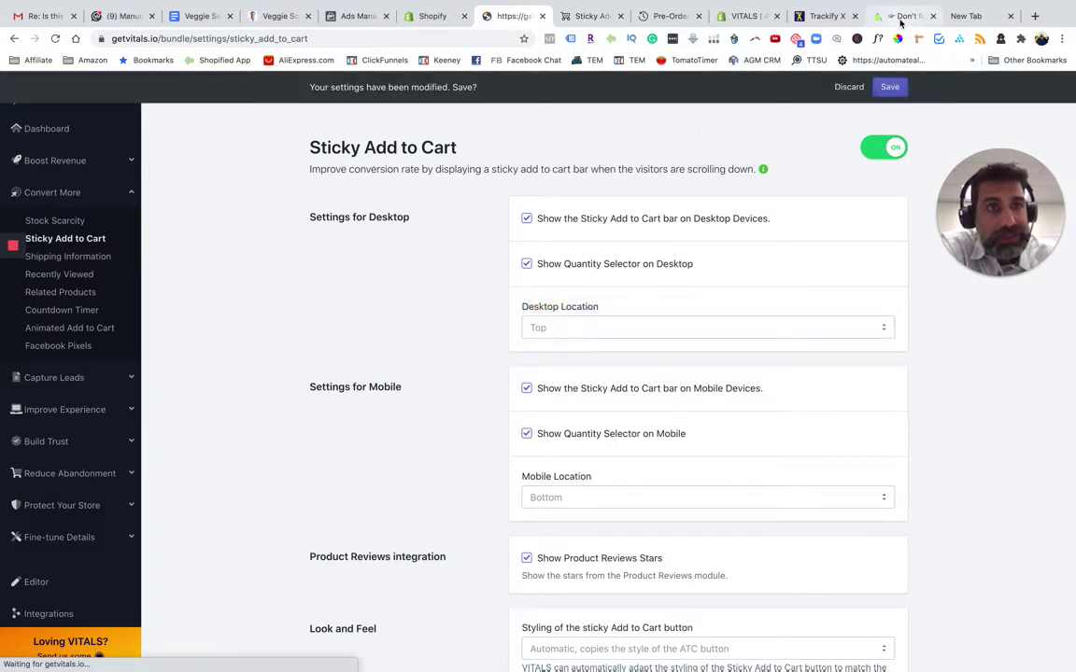
click(900, 18)
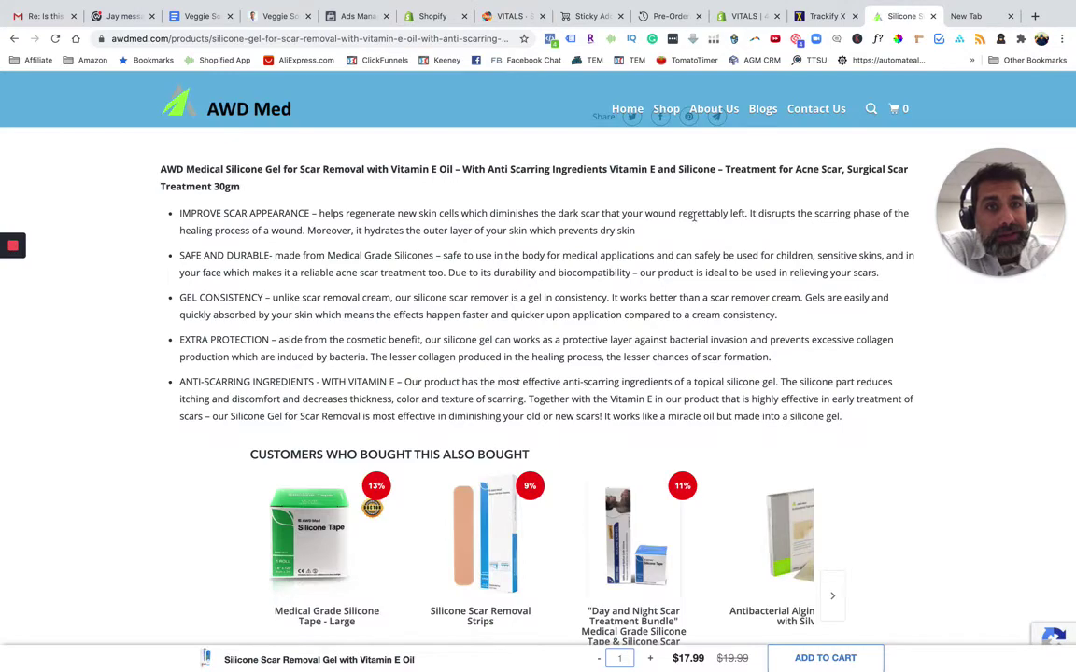
Reload the product page and scroll down to see the sticky bar pinned at the top
click(53, 37)
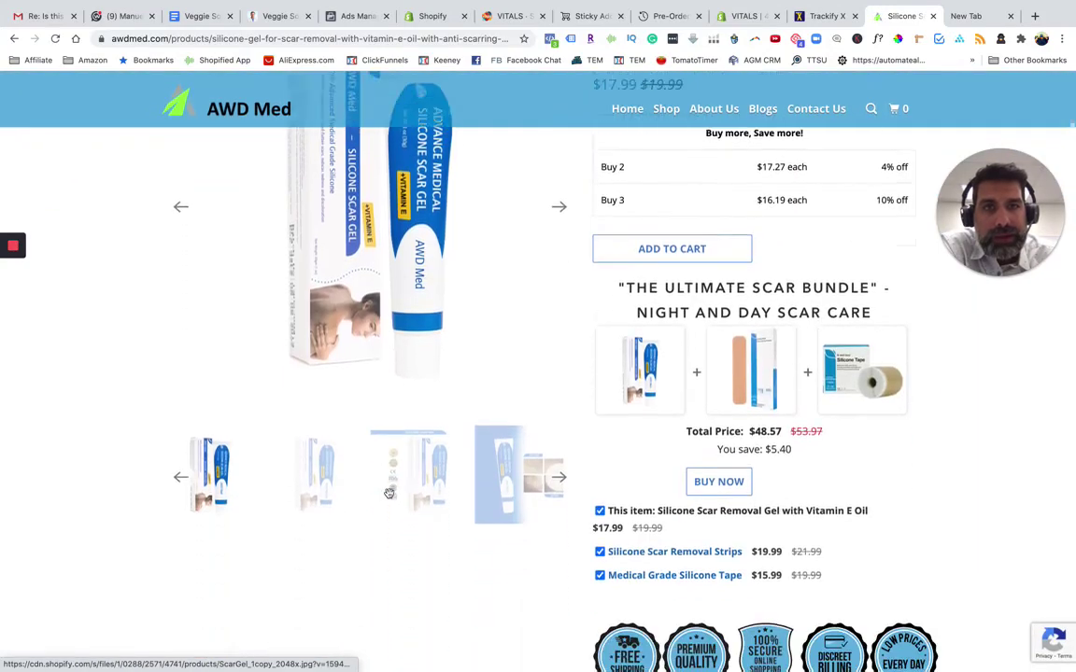
scroll(389, 493, down, 5)
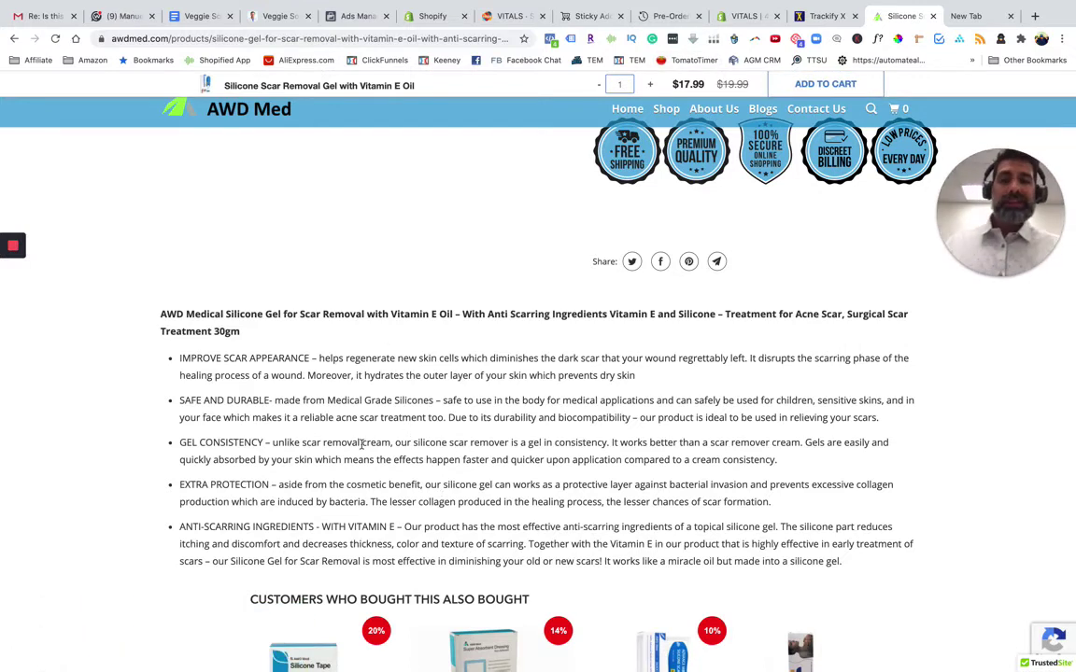
right_click(378, 284)
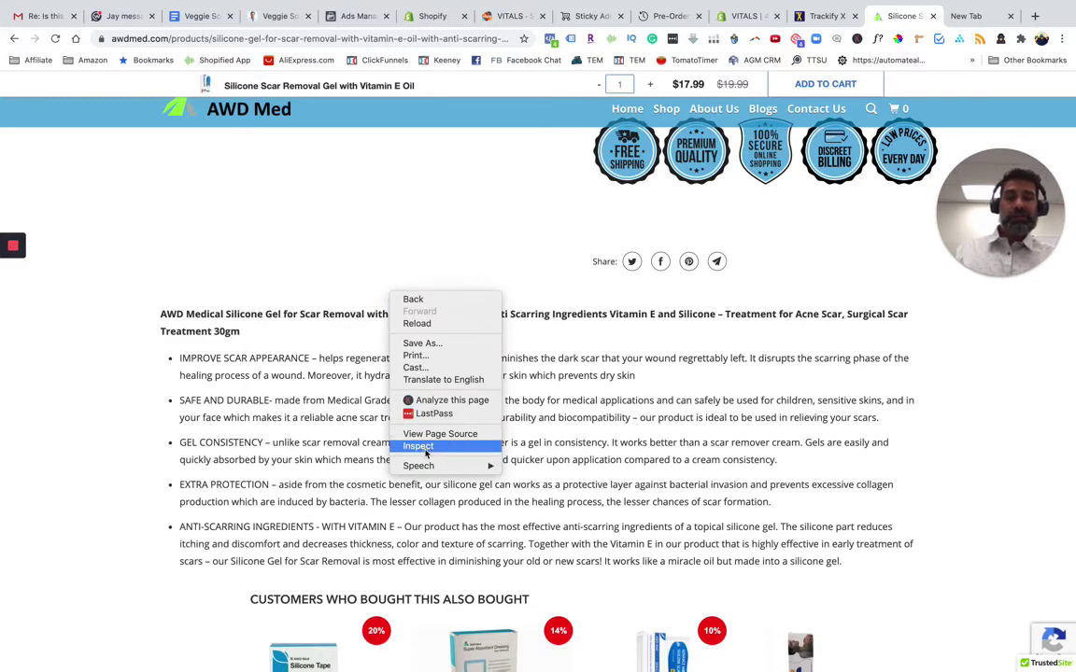
Open Chrome DevTools and scroll through the mobile product page preview
click(471, 266)
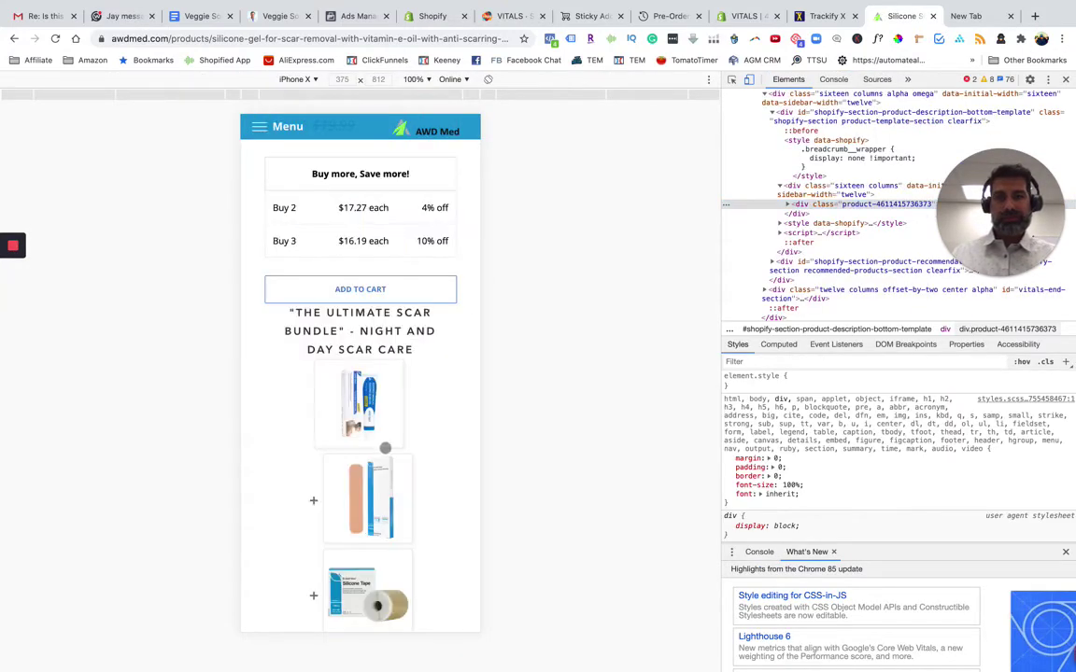
scroll(471, 283, down, 2)
scroll(377, 415, down, 10)
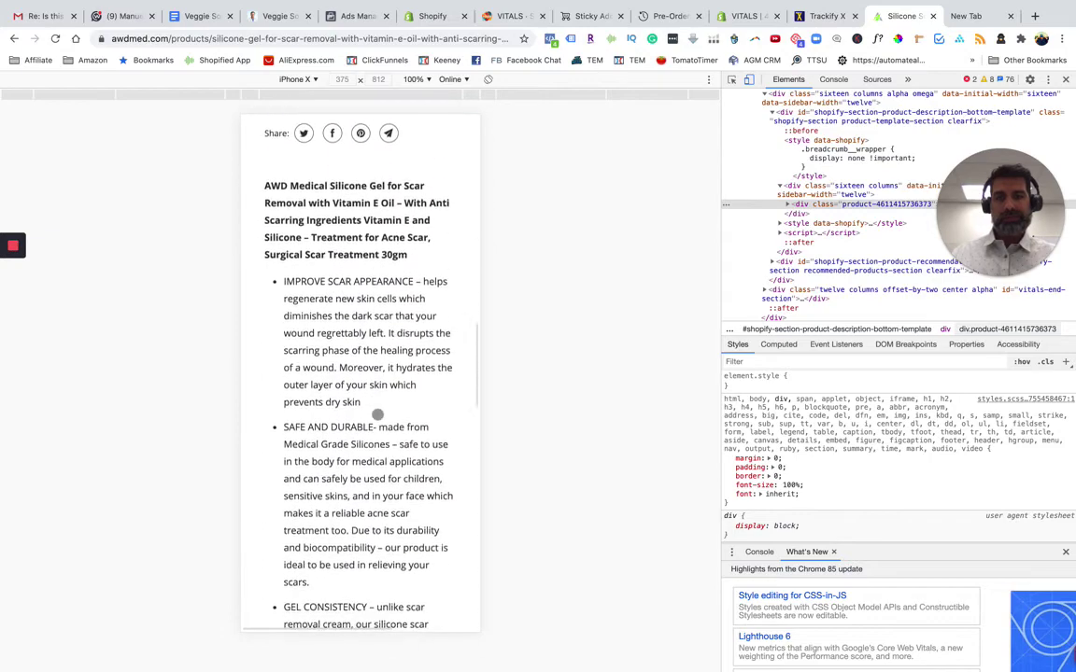
scroll(378, 415, down, 2)
scroll(377, 415, up, 10)
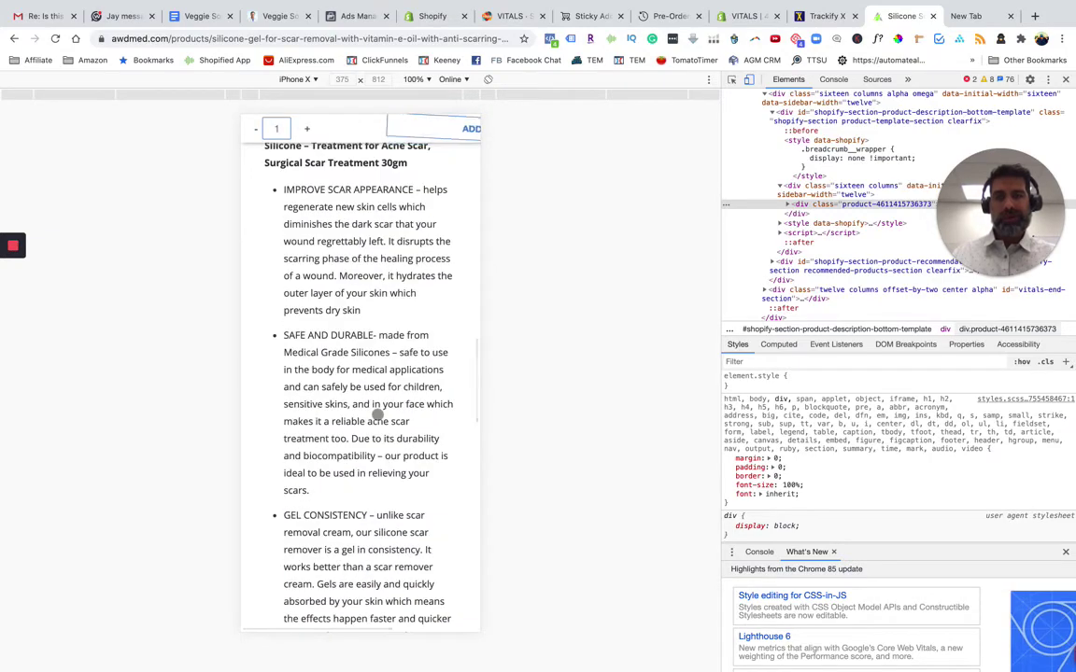
scroll(372, 210, up, 10)
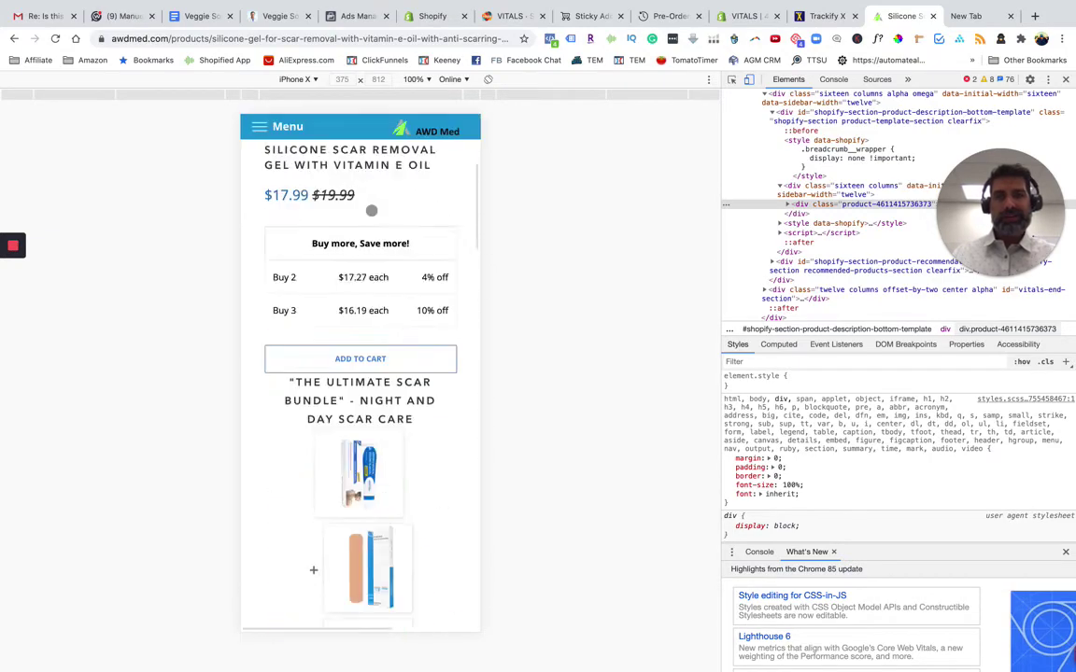
scroll(371, 210, down, 8)
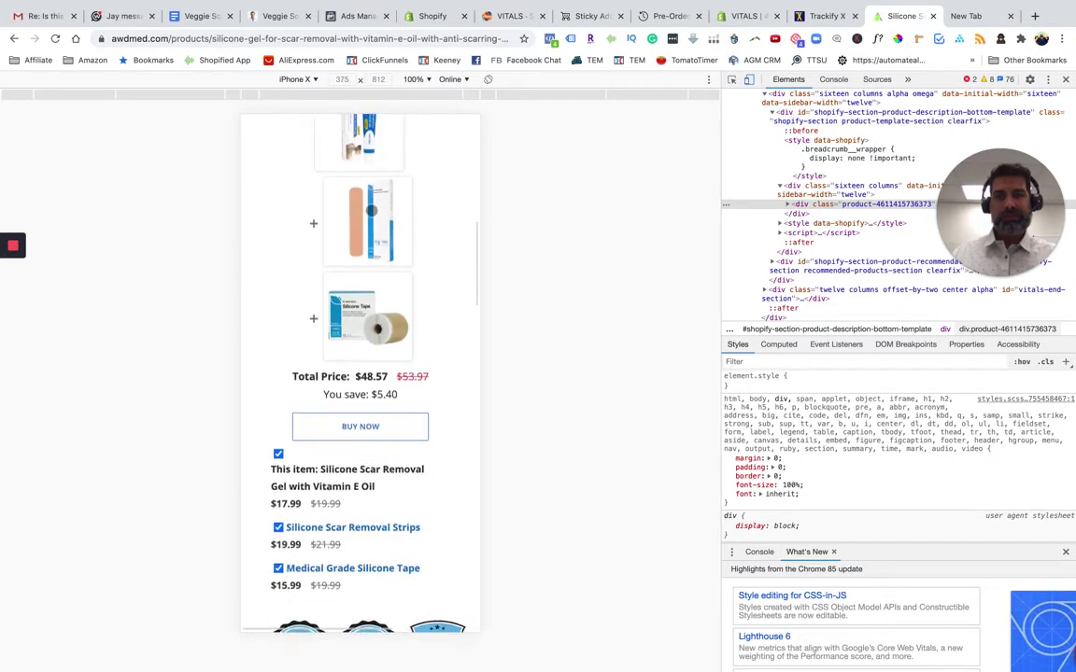
scroll(450, 501, down, 4)
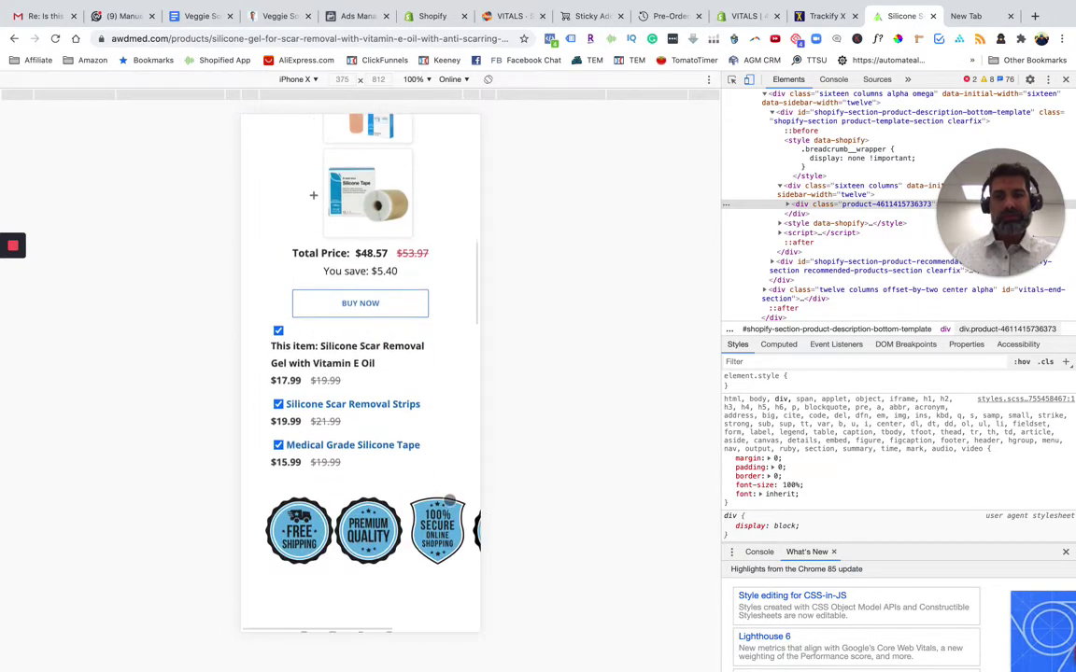
scroll(450, 502, down, 6)
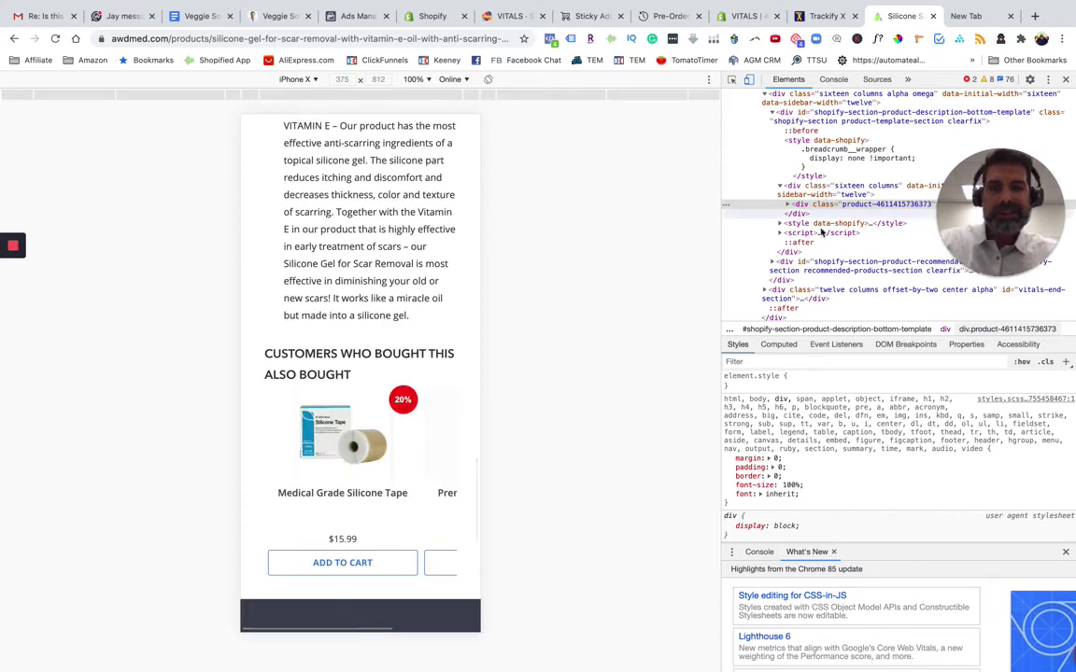
Keep iPhone X as the emulated device, then return to the Sticky Add to Cart settings
click(584, 17)
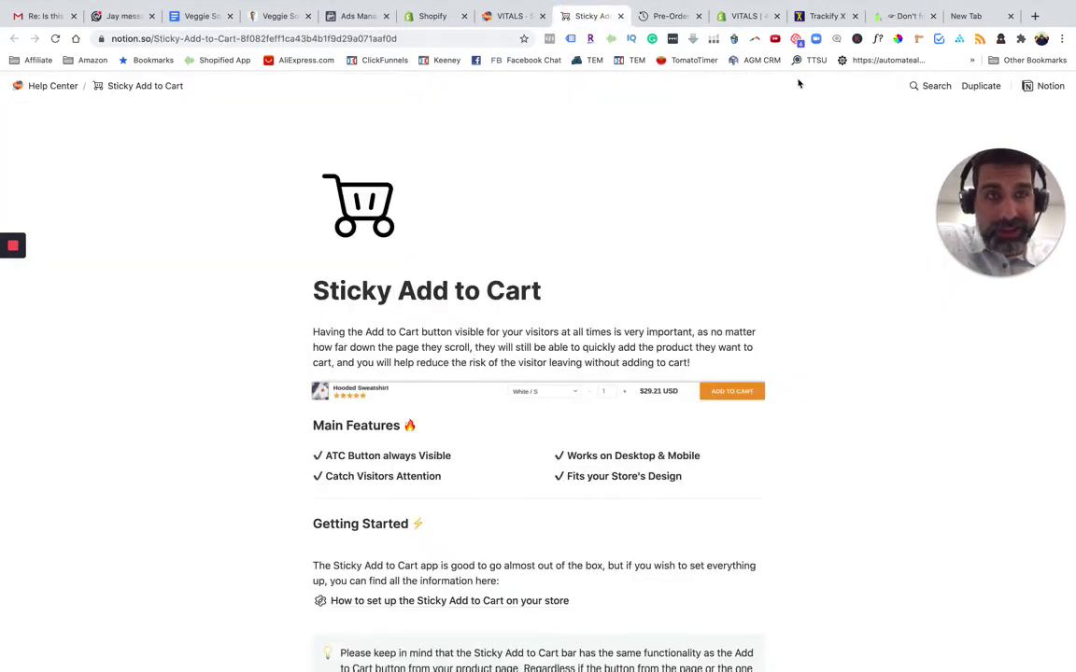
click(900, 16)
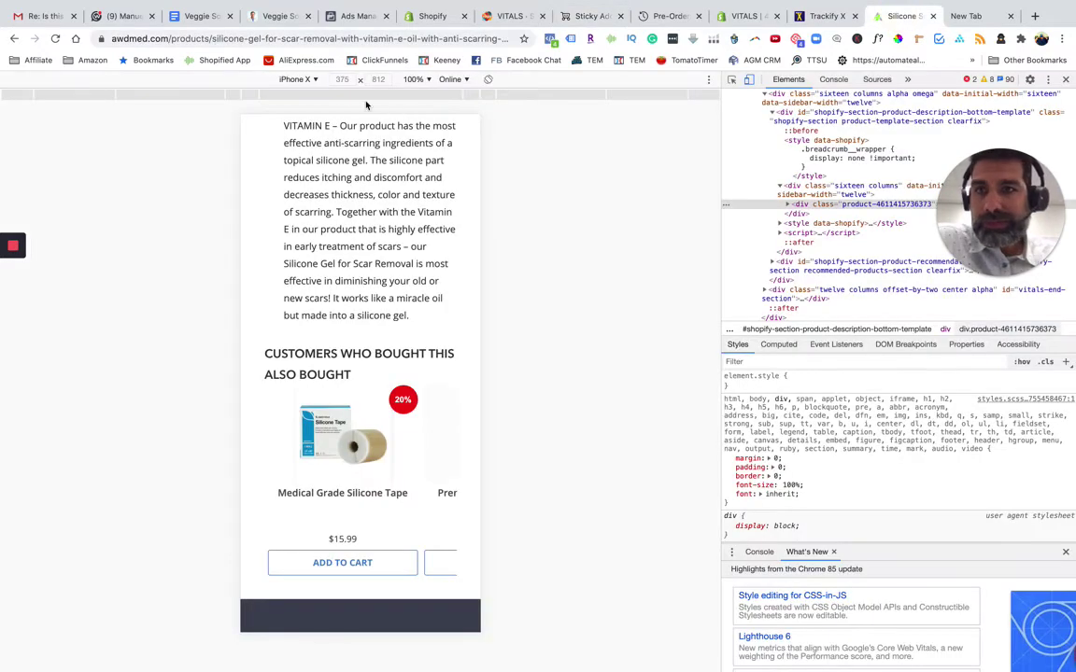
click(306, 79)
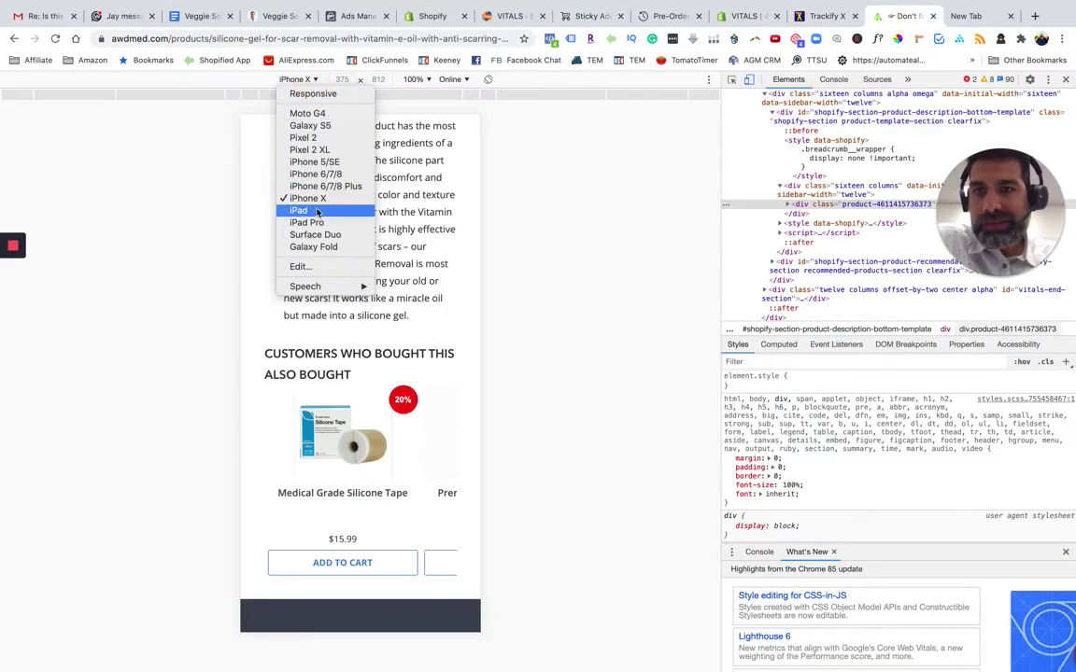
click(318, 198)
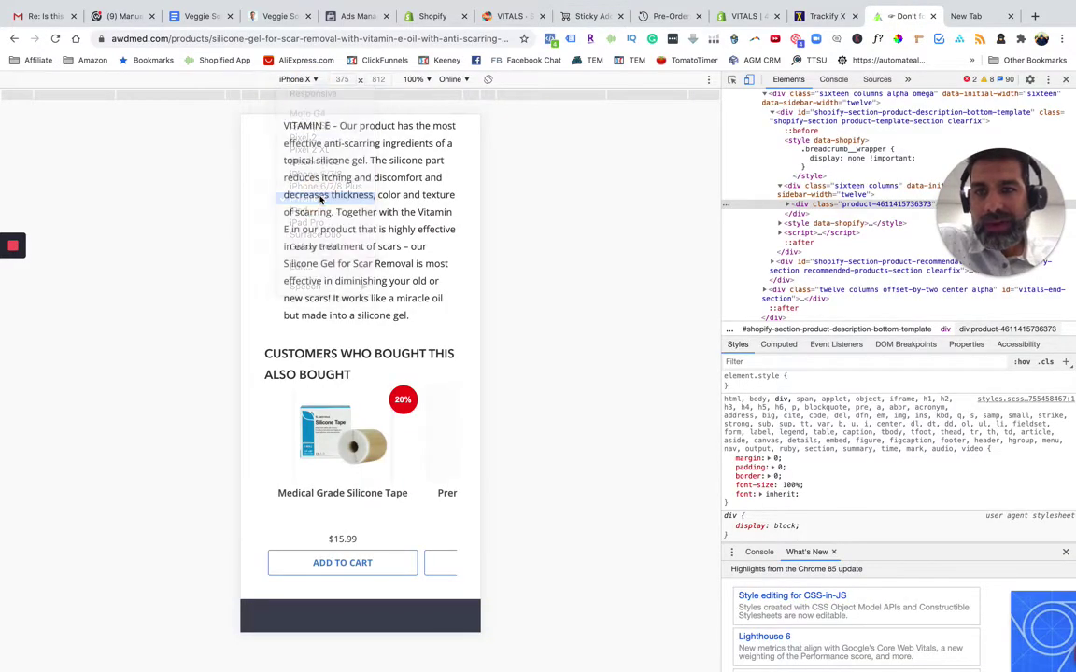
scroll(396, 220, up, 10)
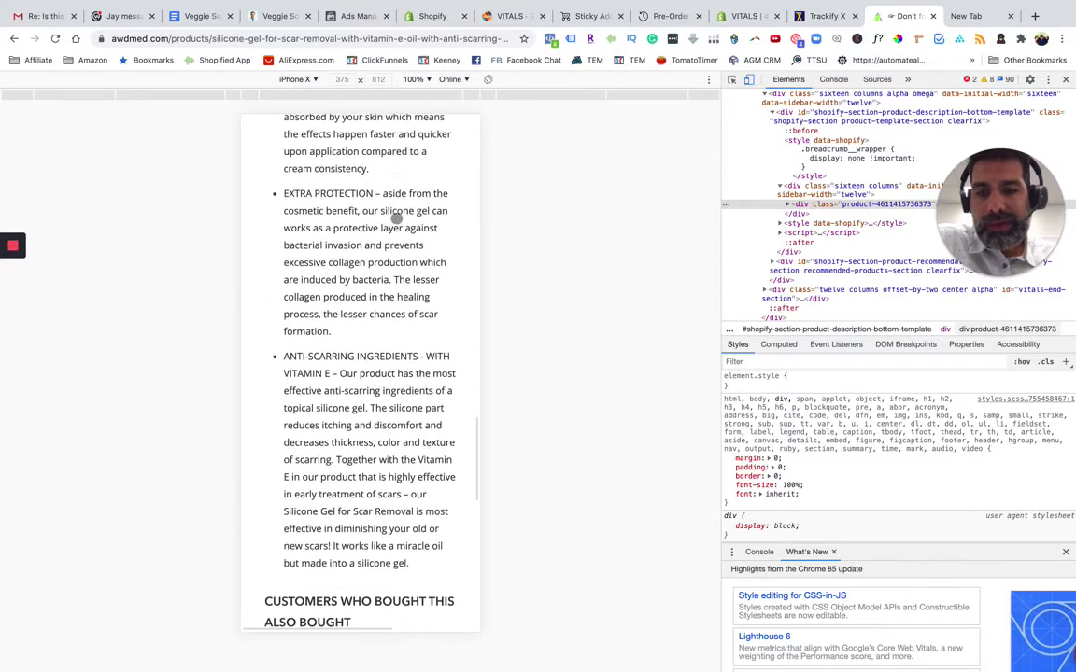
scroll(396, 219, up, 2)
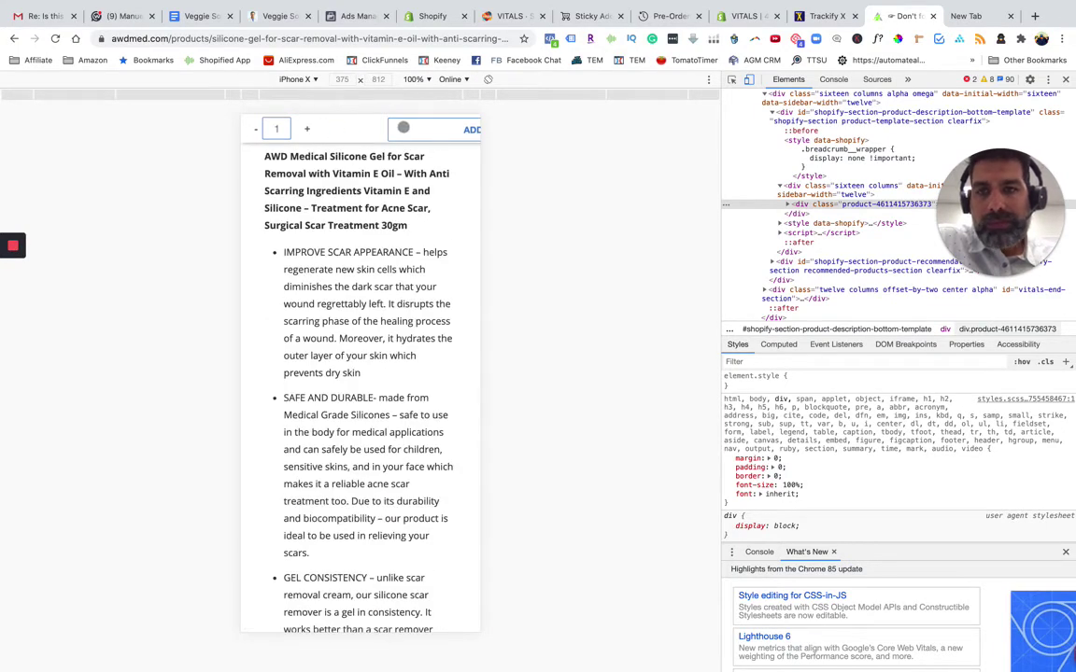
scroll(370, 140, up, 8)
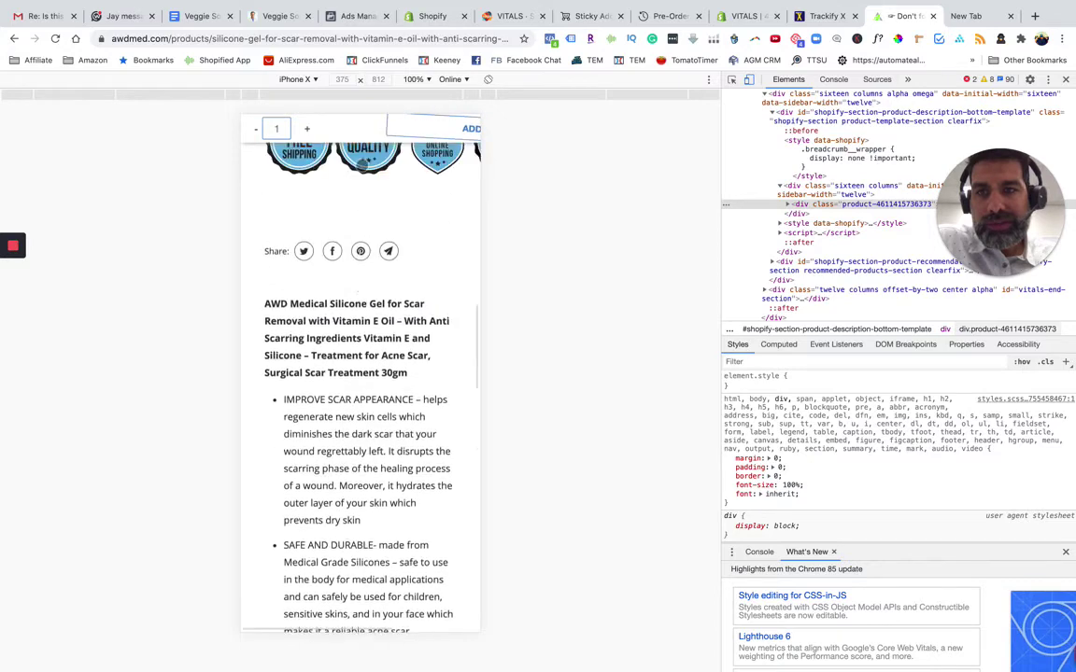
scroll(362, 165, up, 10)
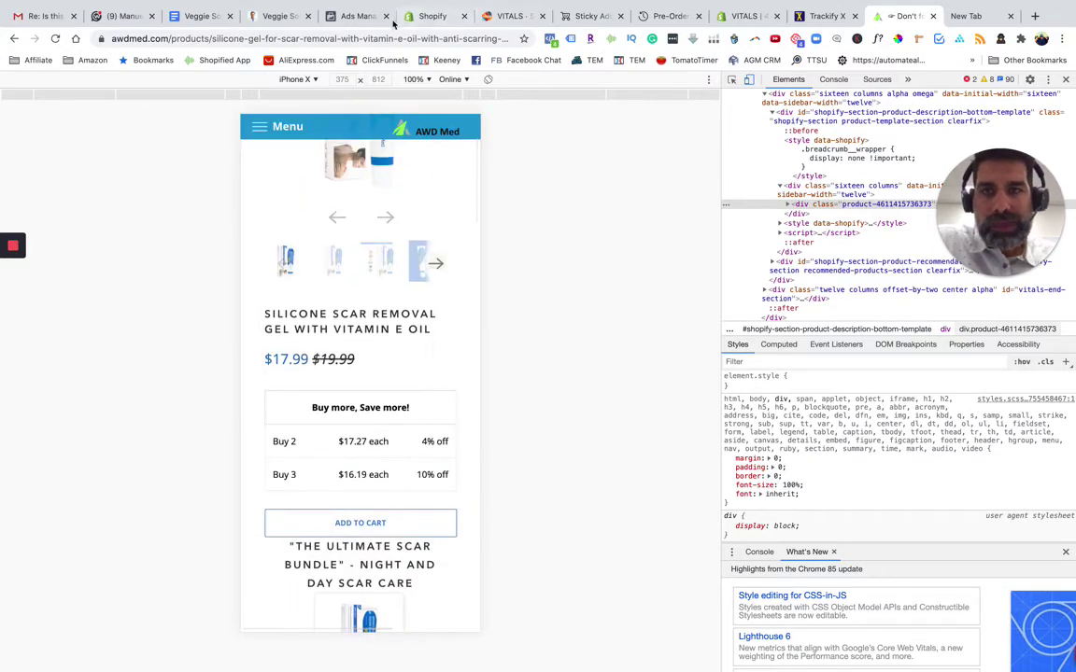
click(430, 16)
click(501, 17)
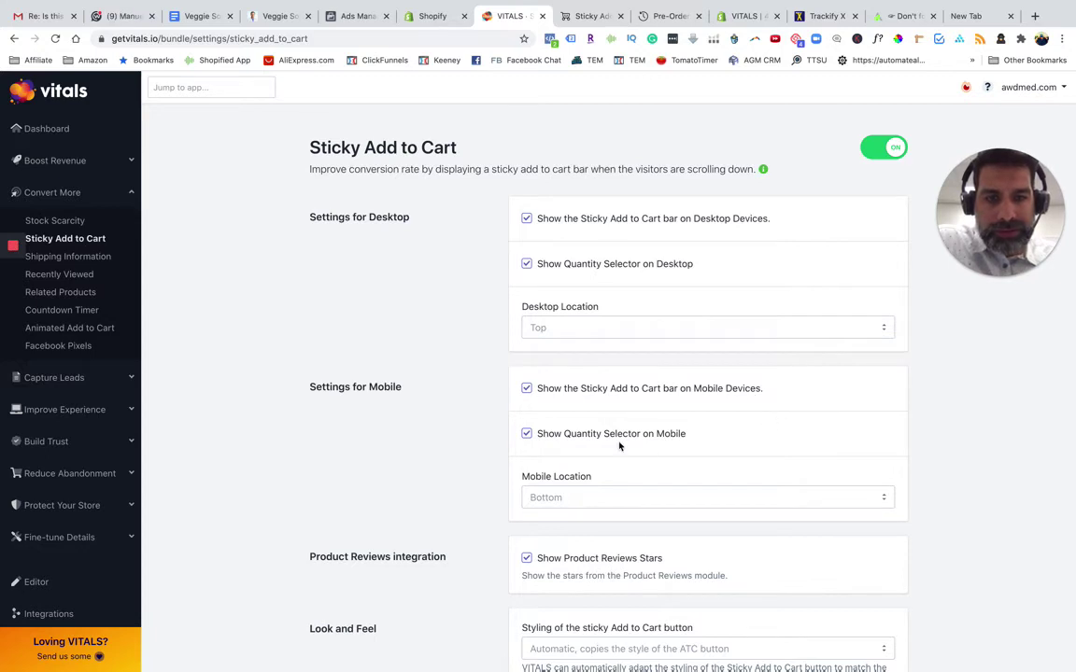
Set the mobile sticky bar location to Top and save the settings
click(589, 497)
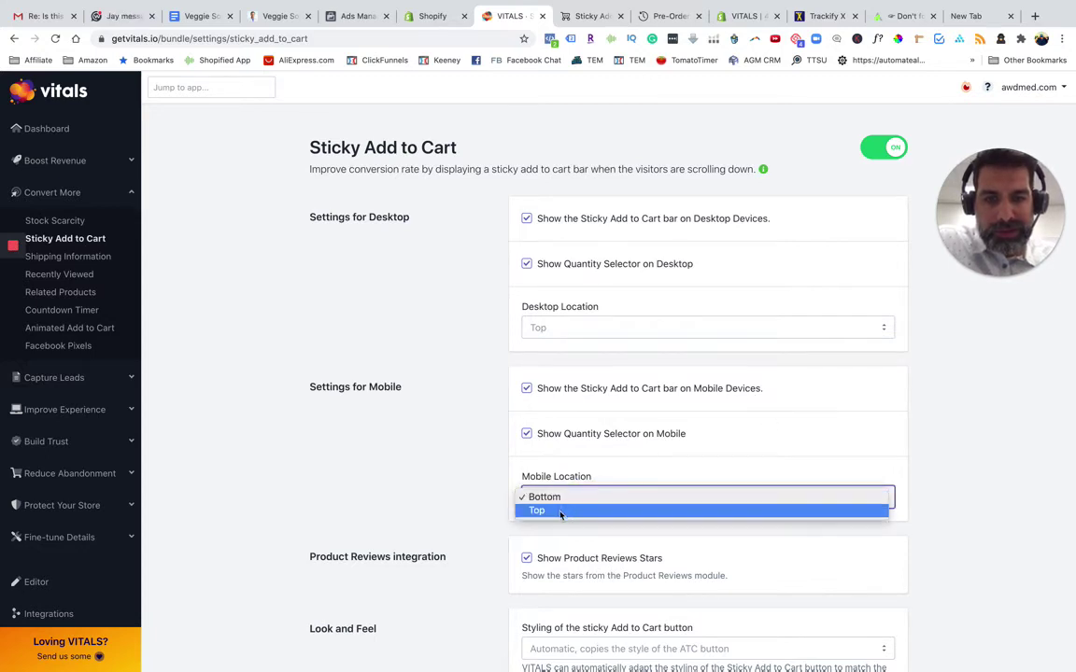
click(559, 512)
click(758, 388)
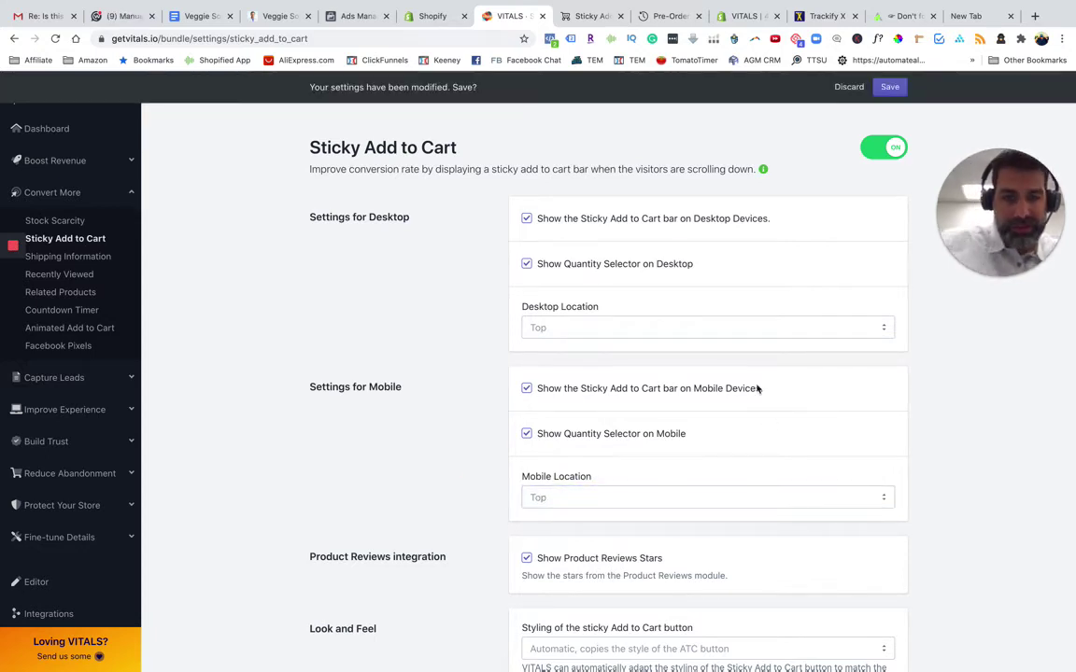
click(887, 87)
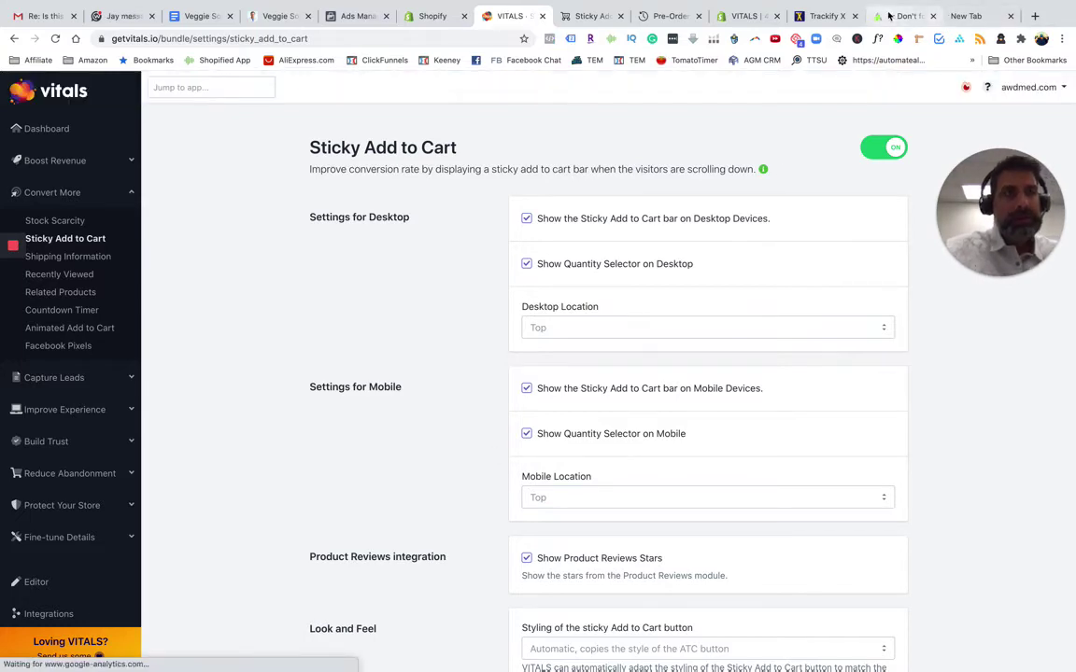
click(889, 16)
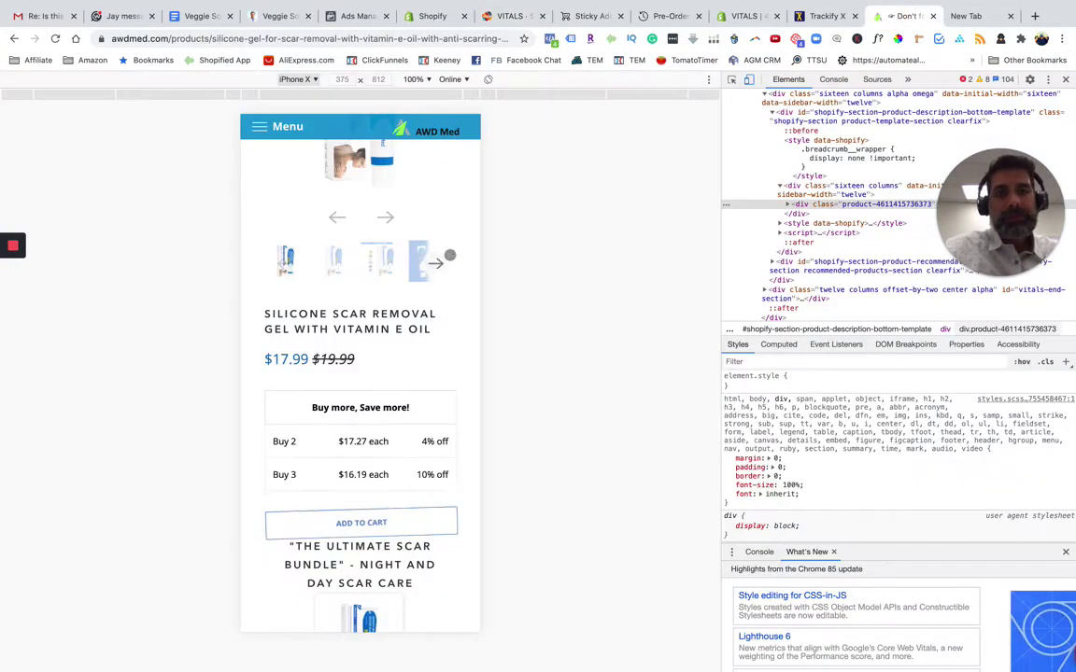
Reload the iPhone X preview, confirm the sticky bar sits on top, then return to VITALS
click(56, 38)
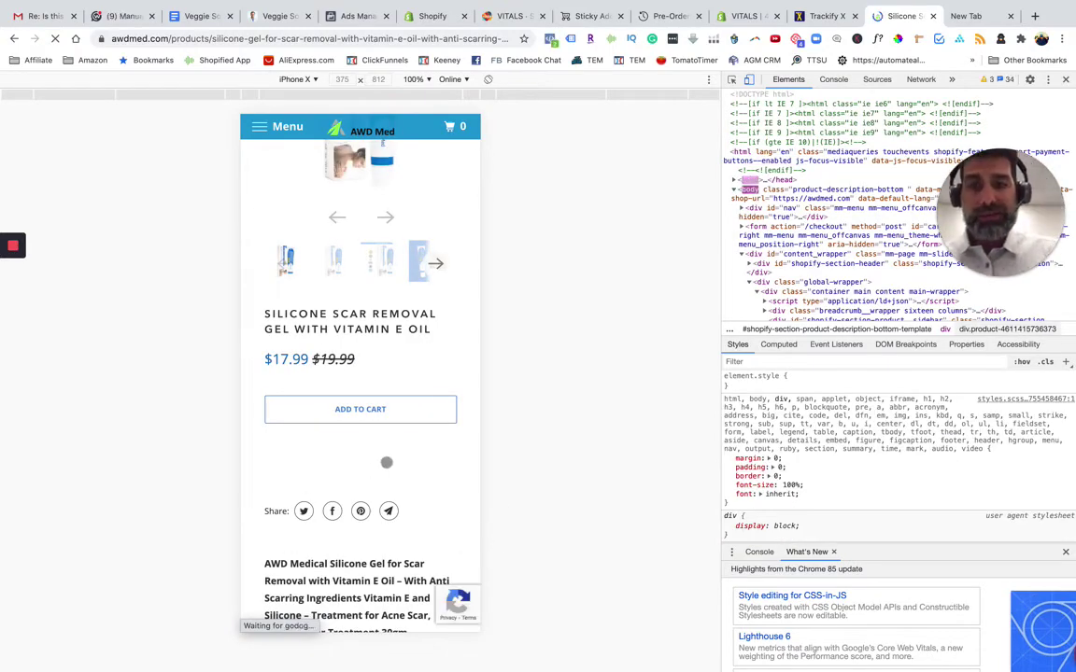
scroll(387, 462, down, 10)
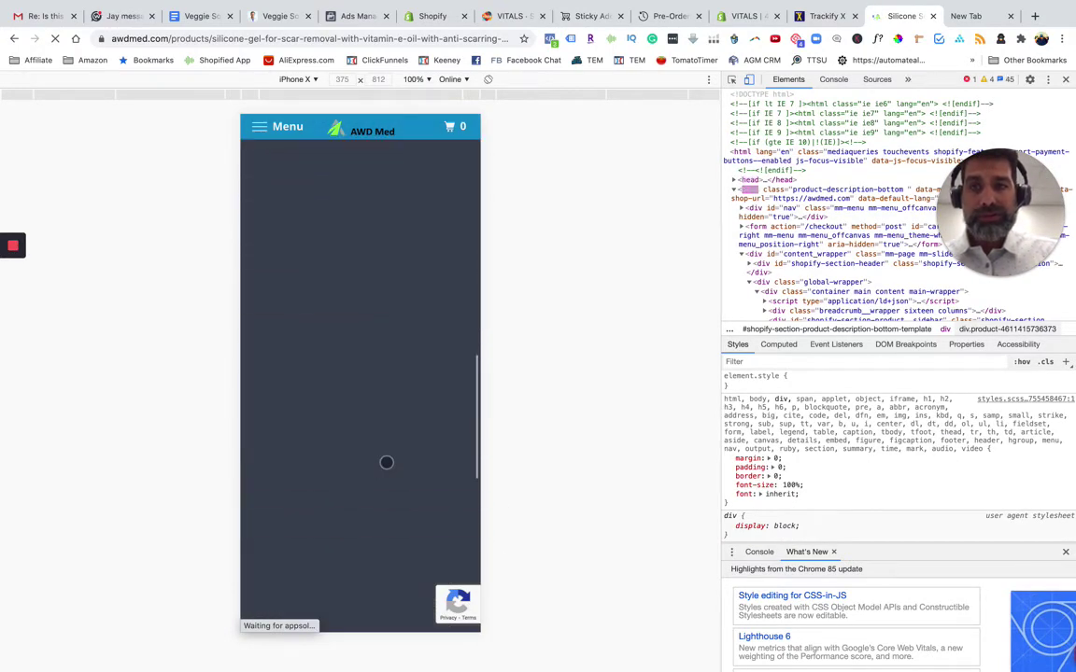
scroll(386, 462, up, 10)
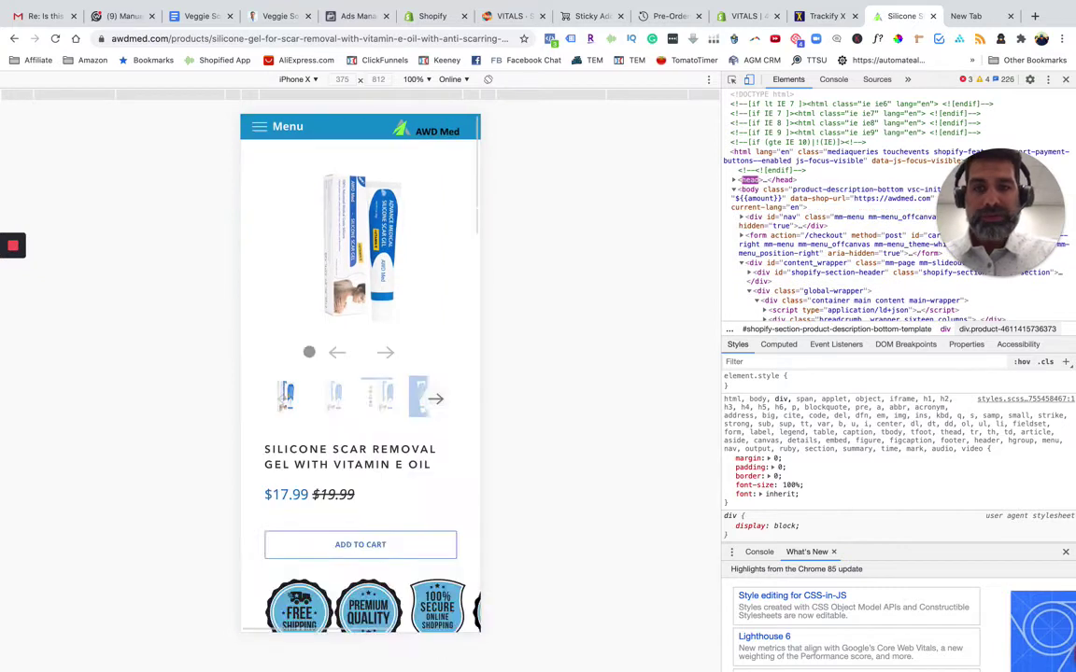
scroll(384, 492, down, 6)
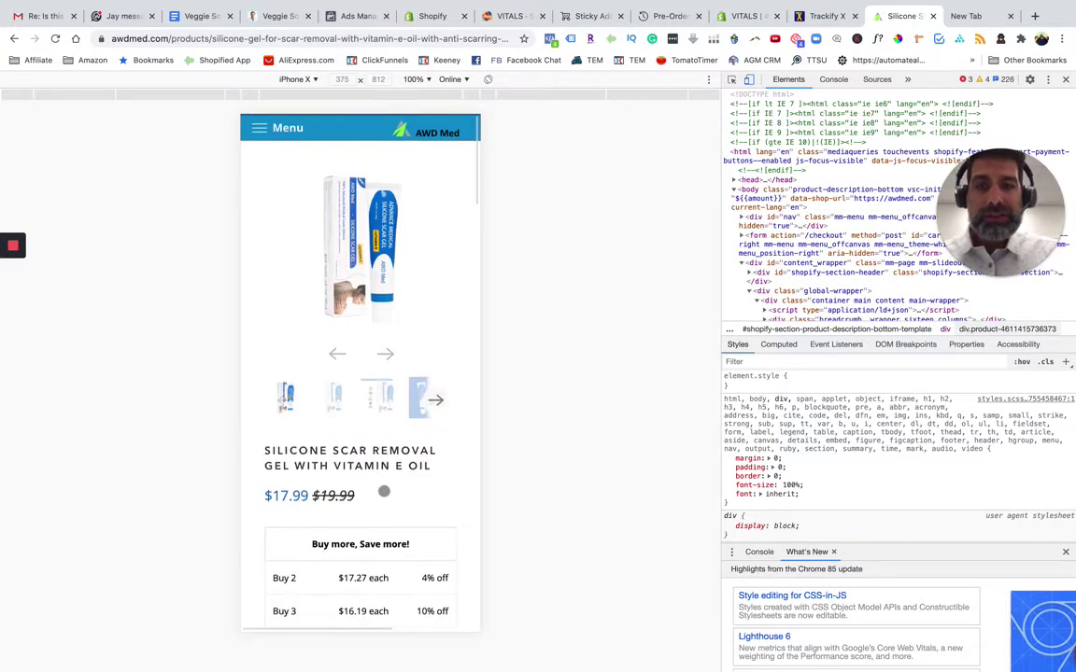
scroll(384, 491, down, 8)
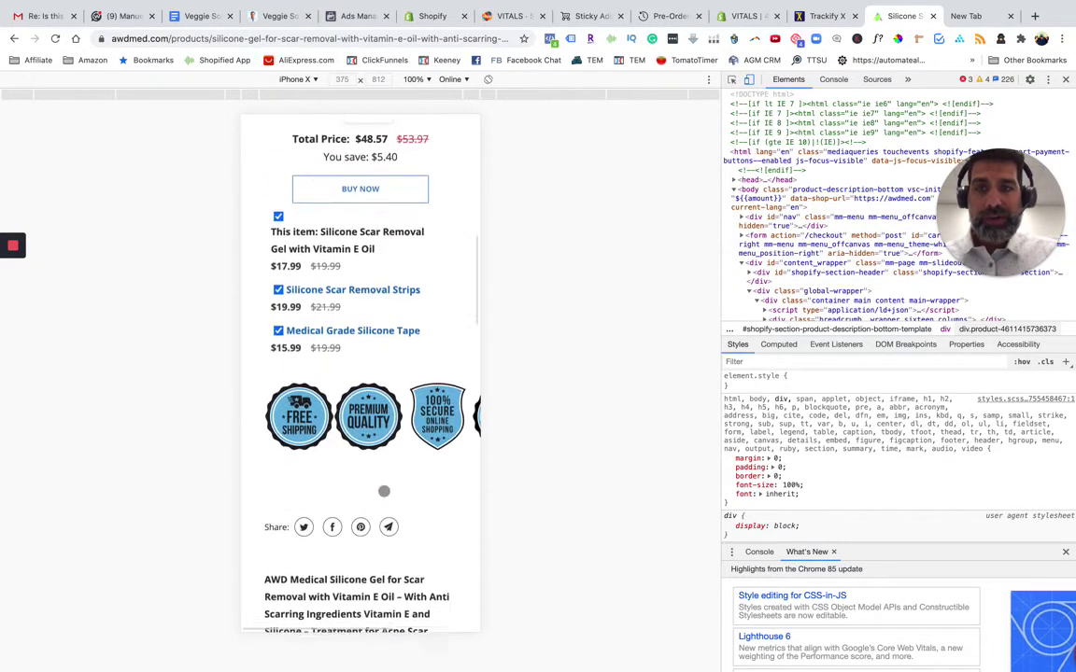
scroll(384, 491, down, 1)
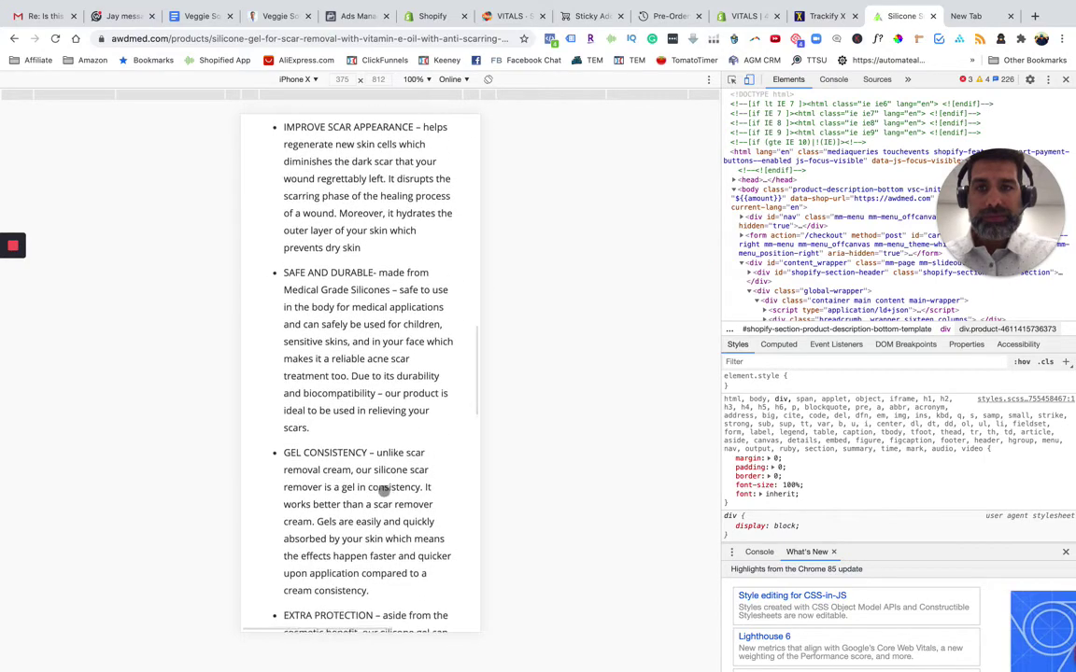
scroll(384, 491, up, 15)
scroll(384, 491, down, 14)
scroll(384, 492, down, 20)
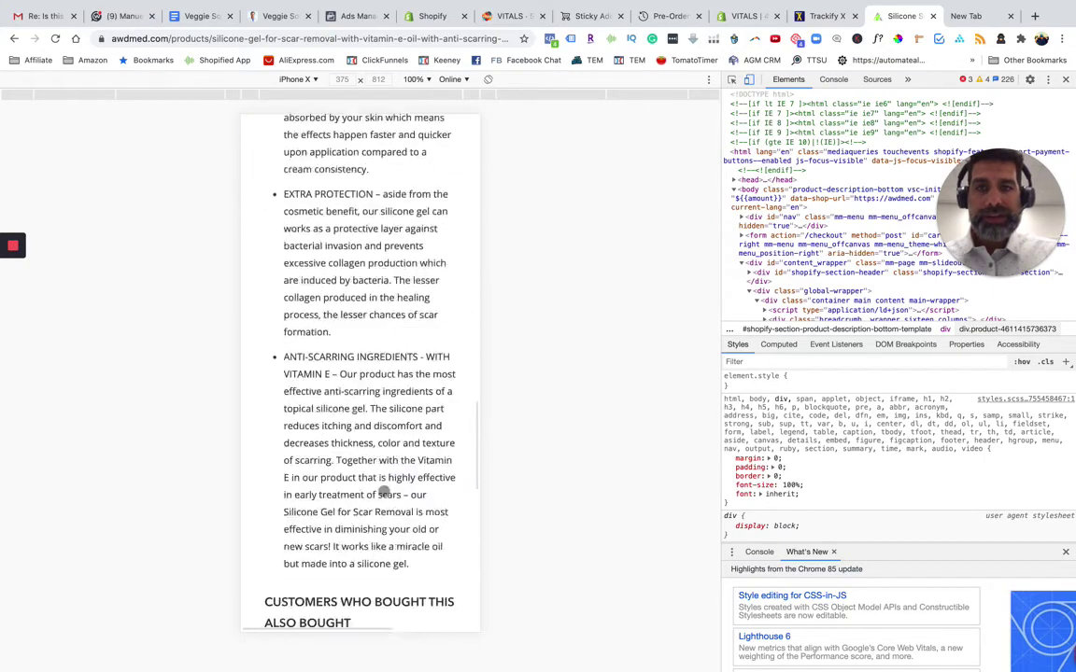
scroll(398, 281, up, 15)
scroll(398, 281, up, 5)
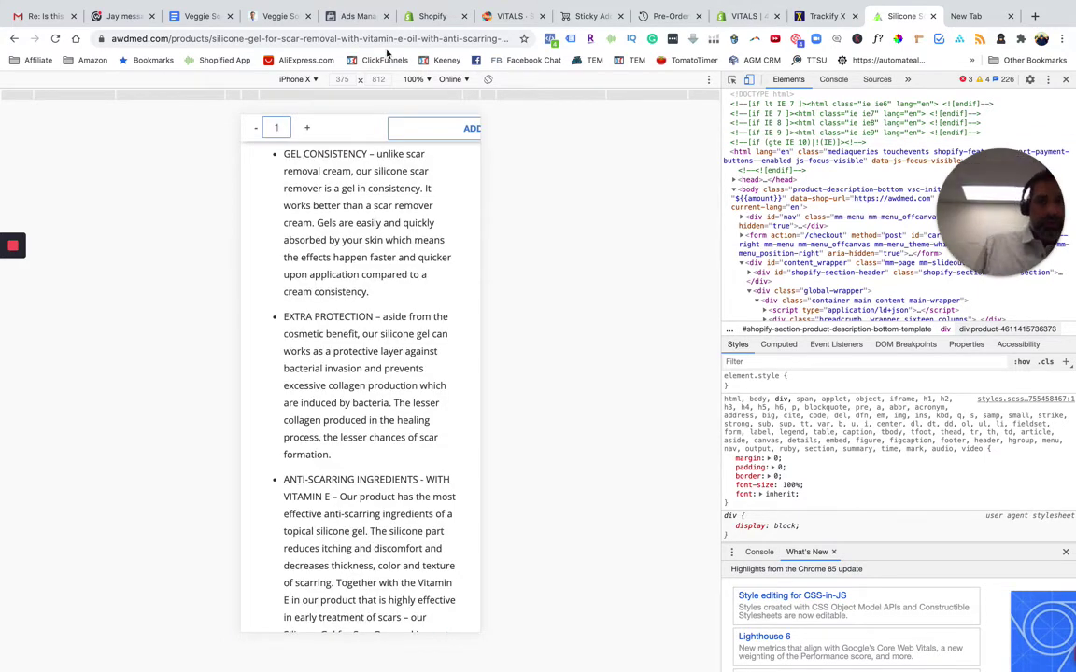
click(353, 16)
click(507, 16)
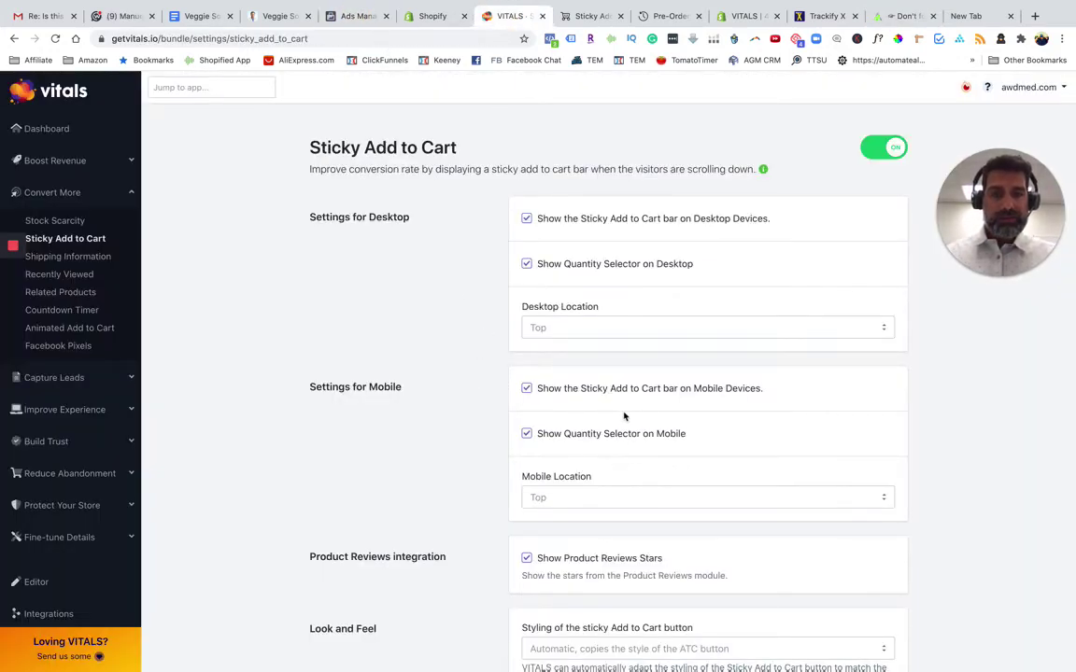
Turn off the mobile quantity selector and switch button styling to Custom
click(527, 435)
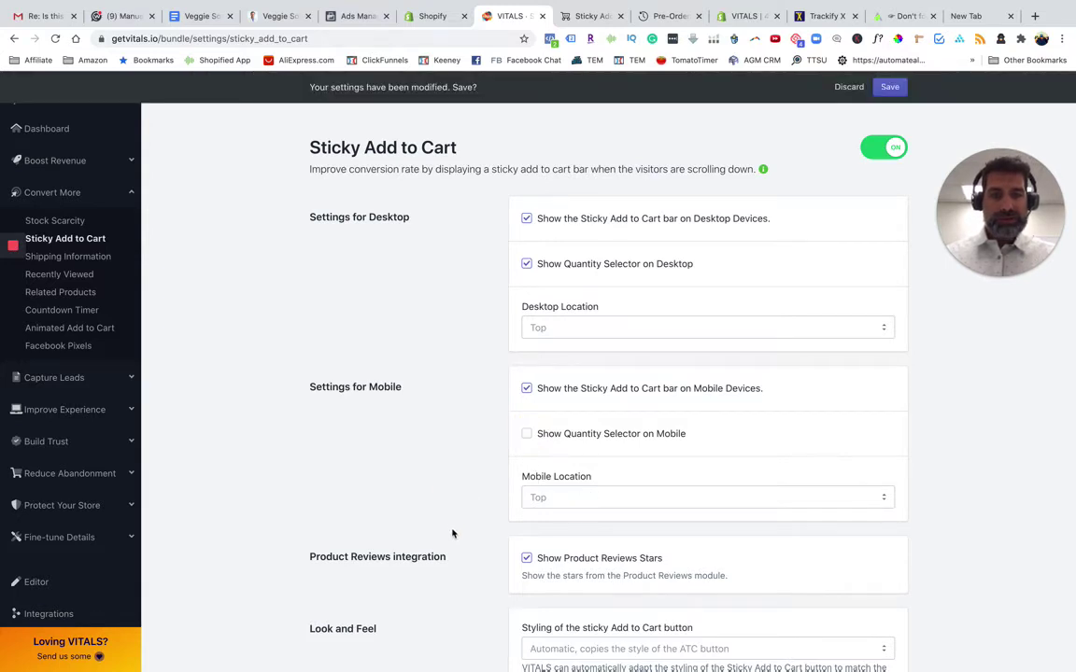
scroll(452, 534, down, 3)
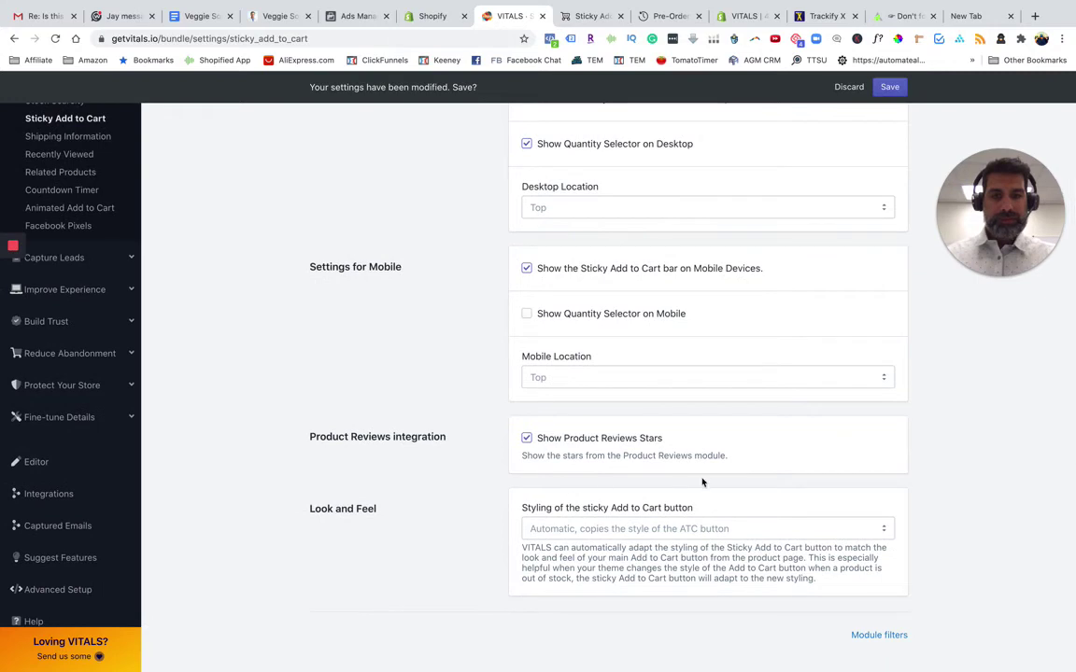
click(597, 529)
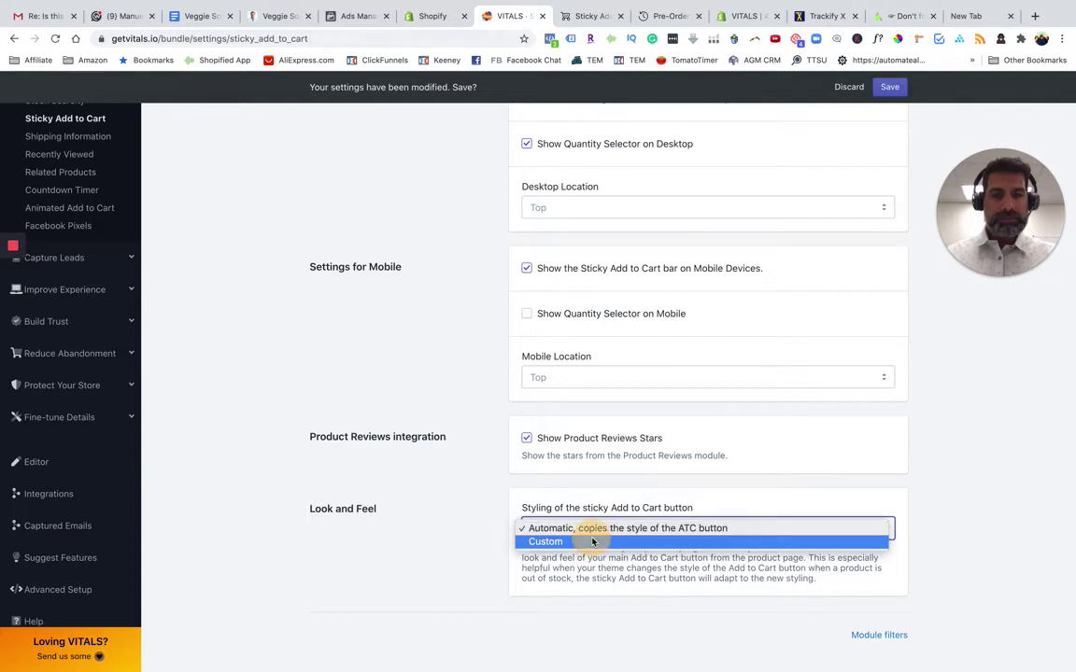
click(594, 542)
scroll(520, 576, down, 1)
scroll(520, 576, down, 3)
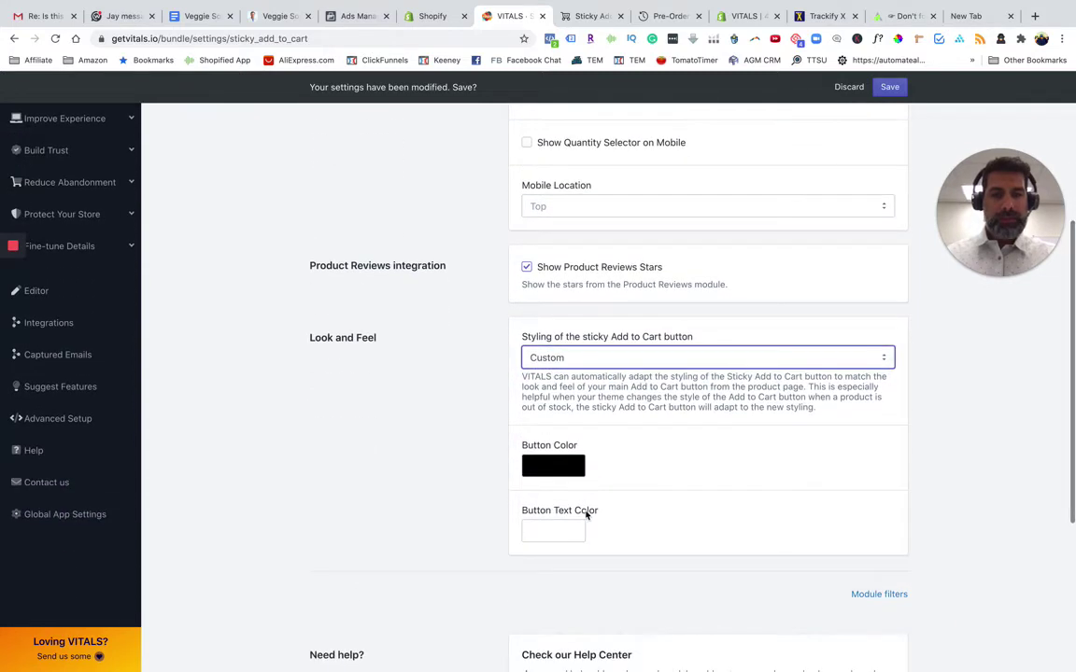
Revert button styling to Automatic and save the sticky bar settings
click(603, 351)
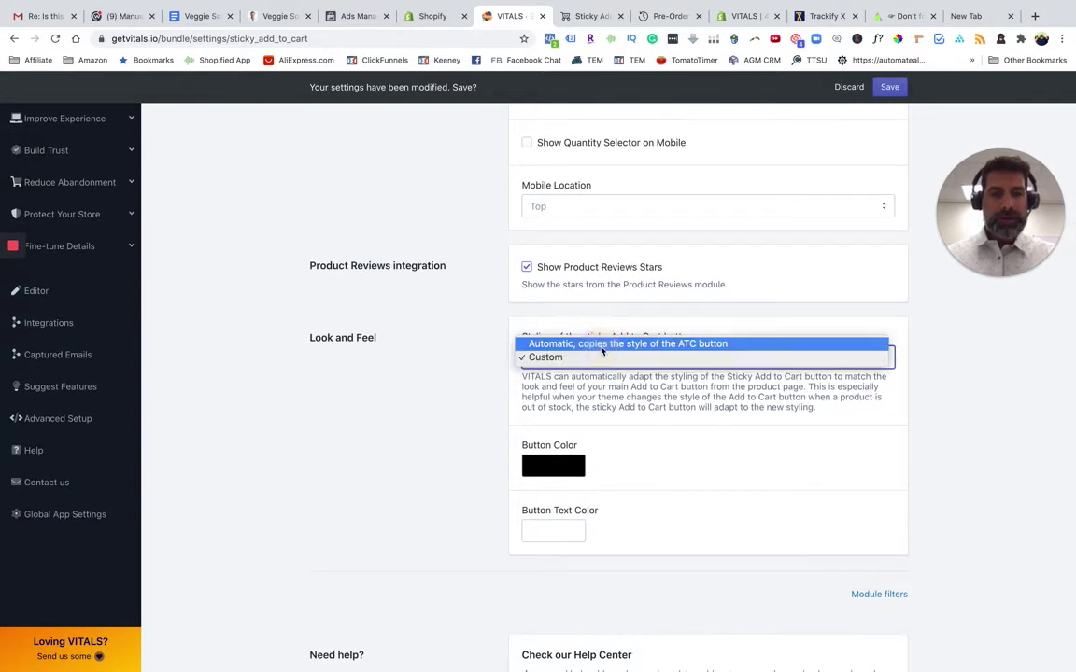
click(603, 348)
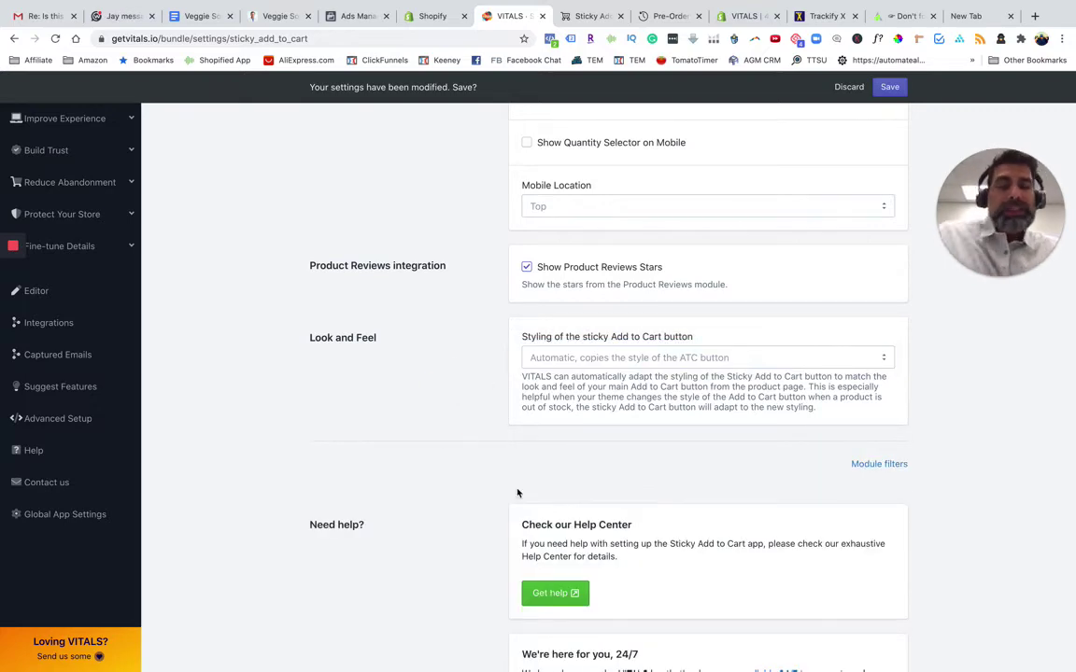
click(890, 88)
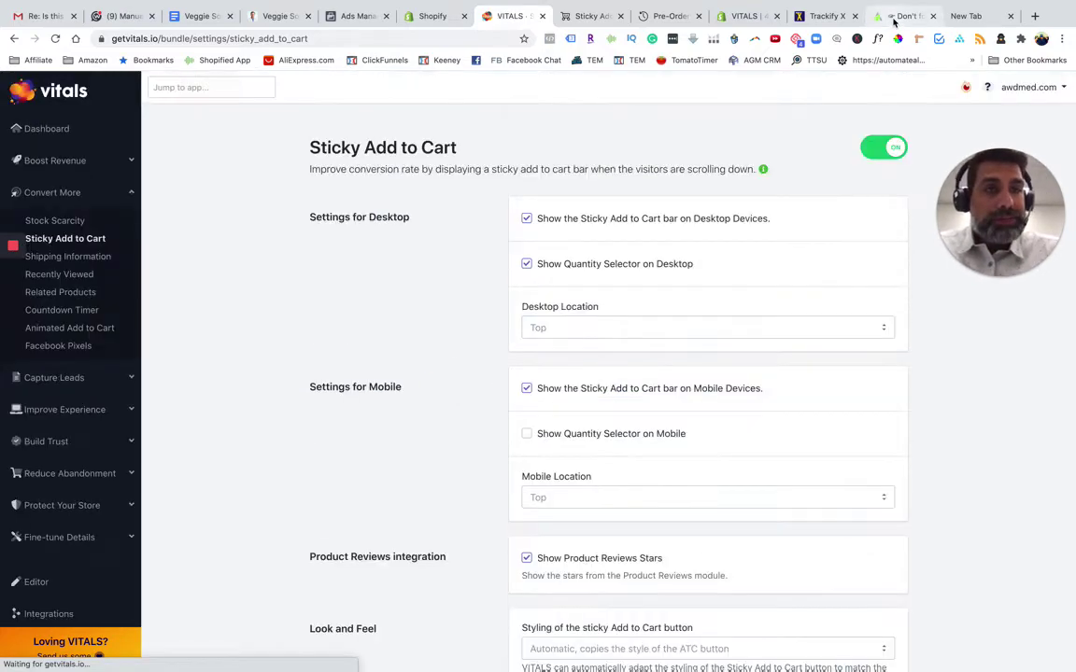
click(893, 19)
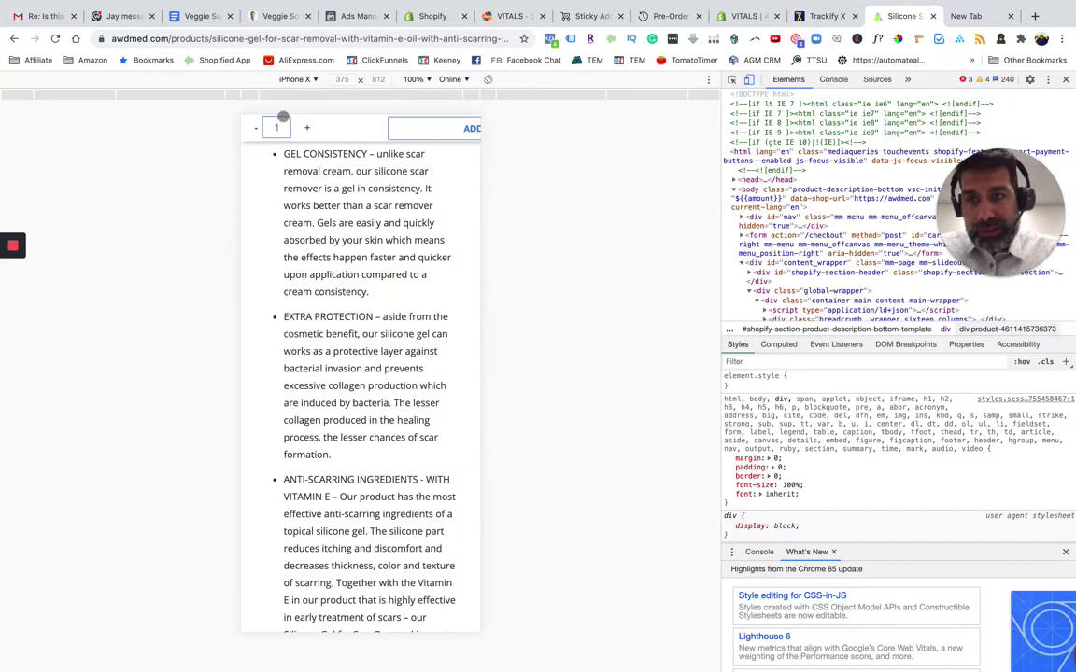
Reload the mobile preview and confirm the sticky bar shows only ADD TO CART
click(55, 38)
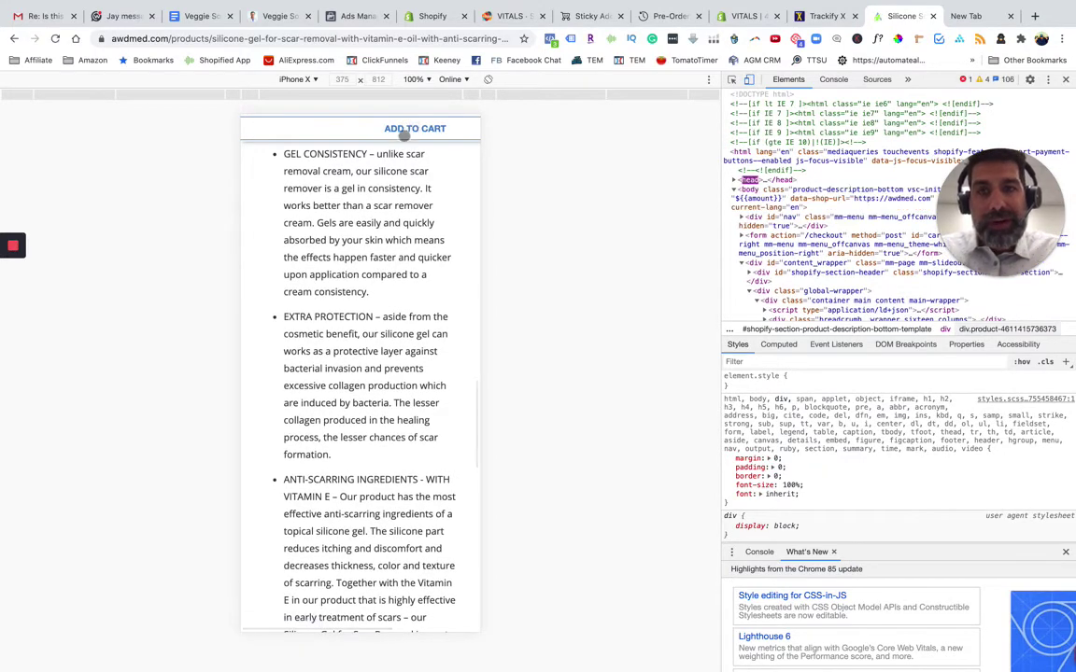
scroll(403, 134, up, 2)
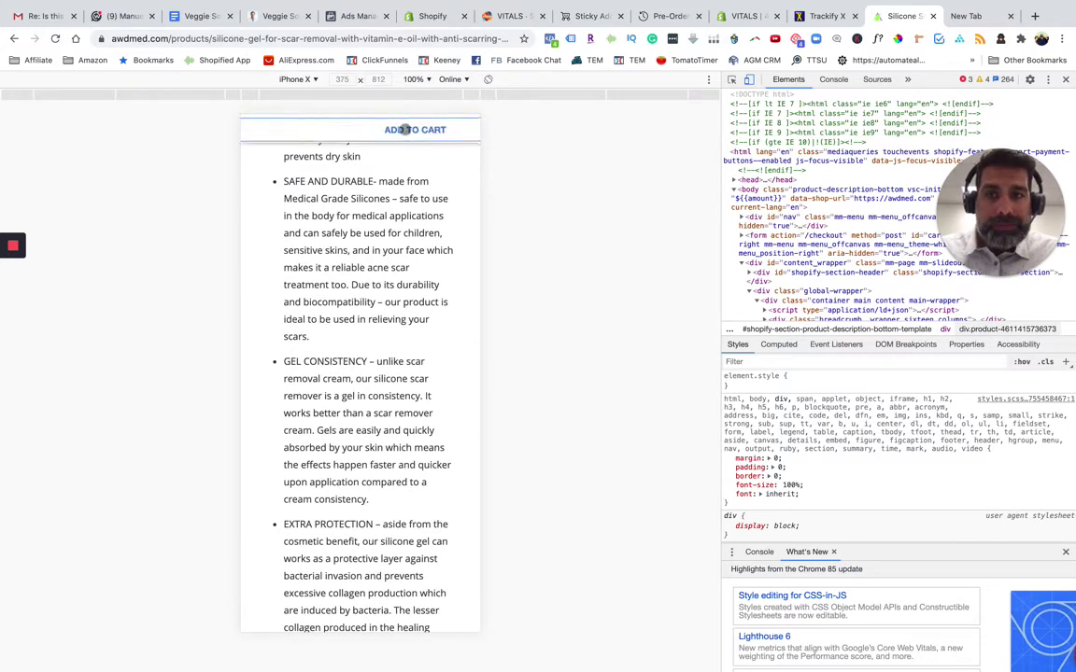
scroll(425, 131, up, 5)
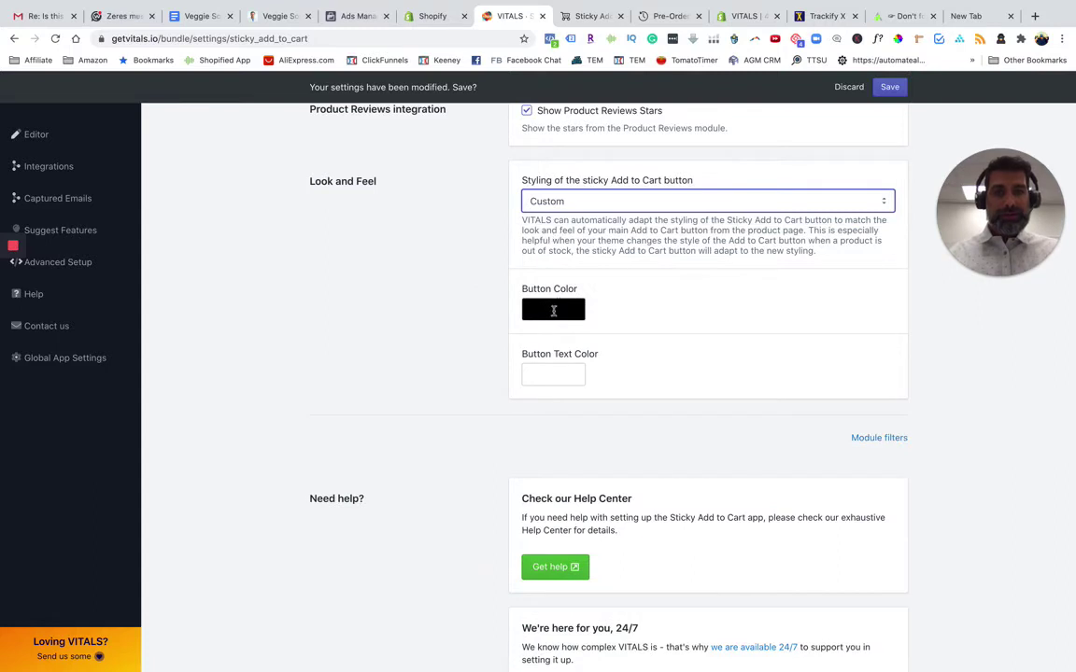
Change the sticky Add to Cart button colour from black to bright green
click(553, 311)
click(697, 439)
click(619, 338)
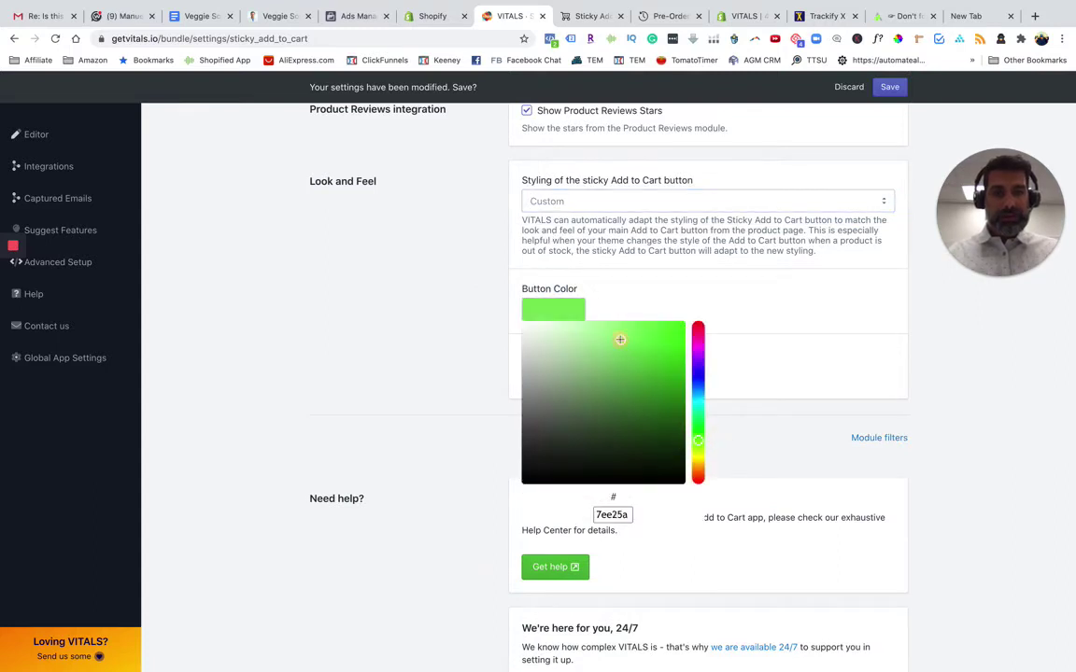
drag(619, 339, 659, 330)
click(796, 301)
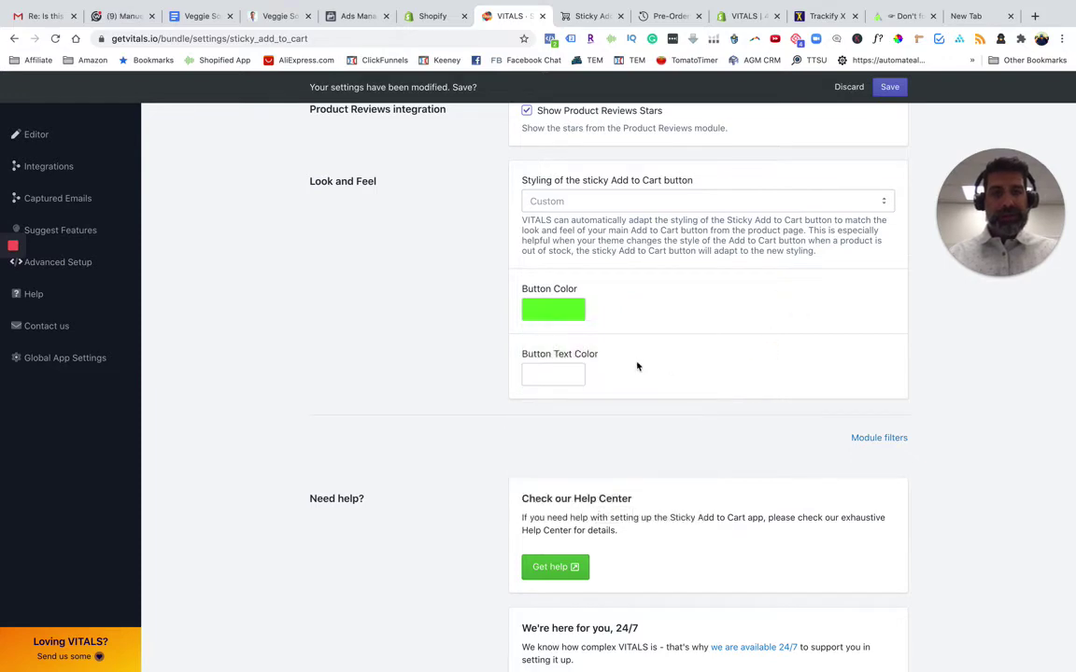
click(891, 16)
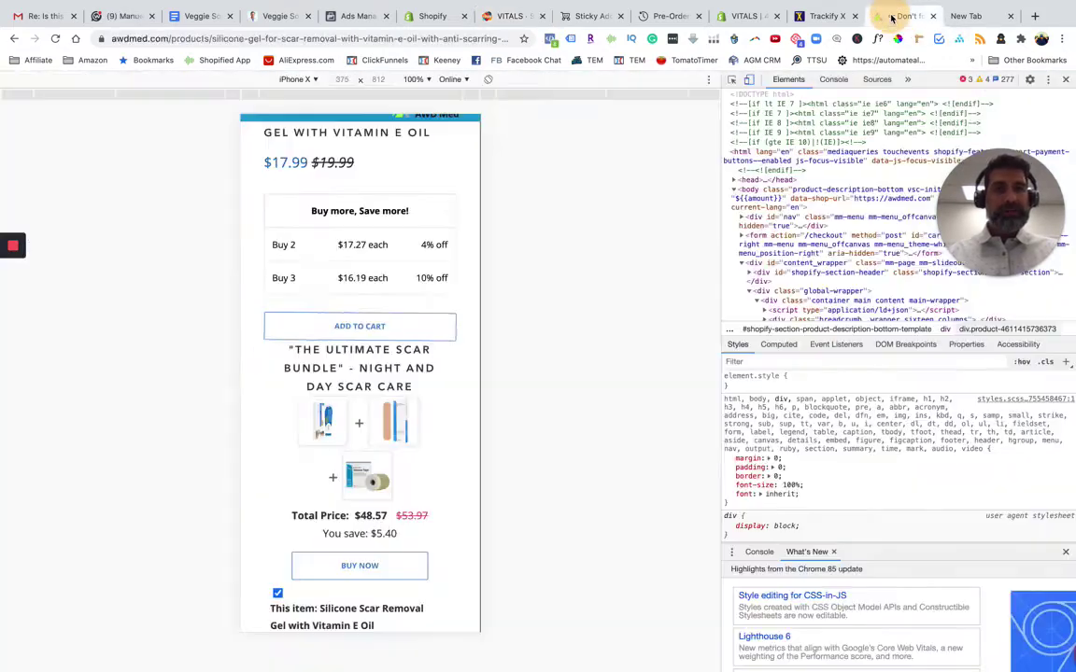
Reload the iPhone X product page, confirm the sticky ADD TO CART bar is now green, and return to VITALS
click(55, 39)
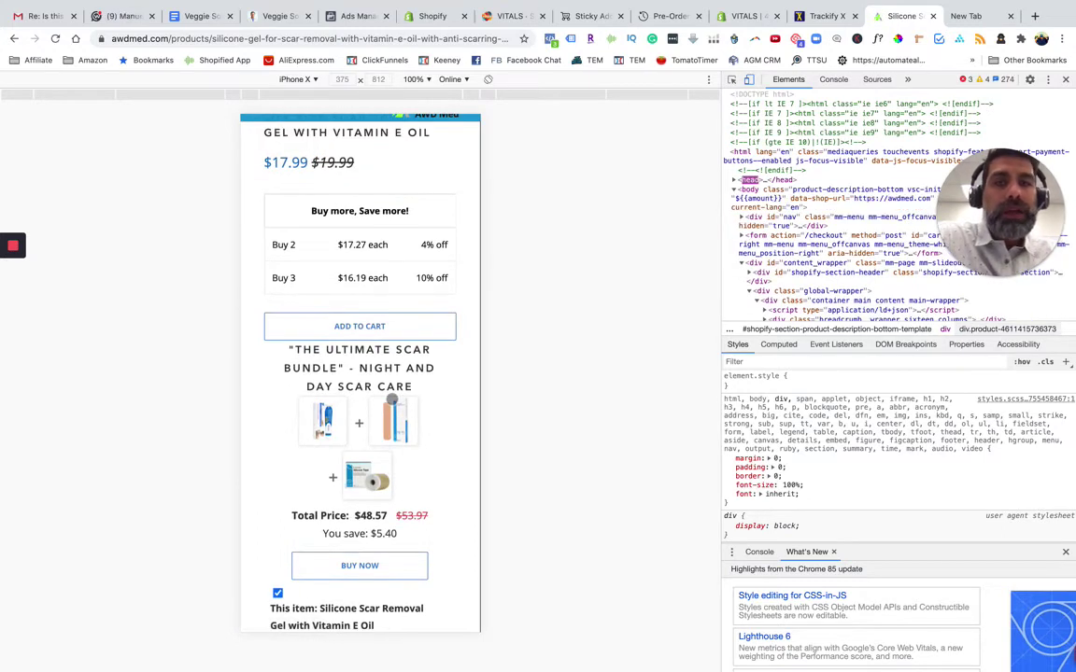
scroll(392, 399, up, 4)
scroll(392, 400, down, 4)
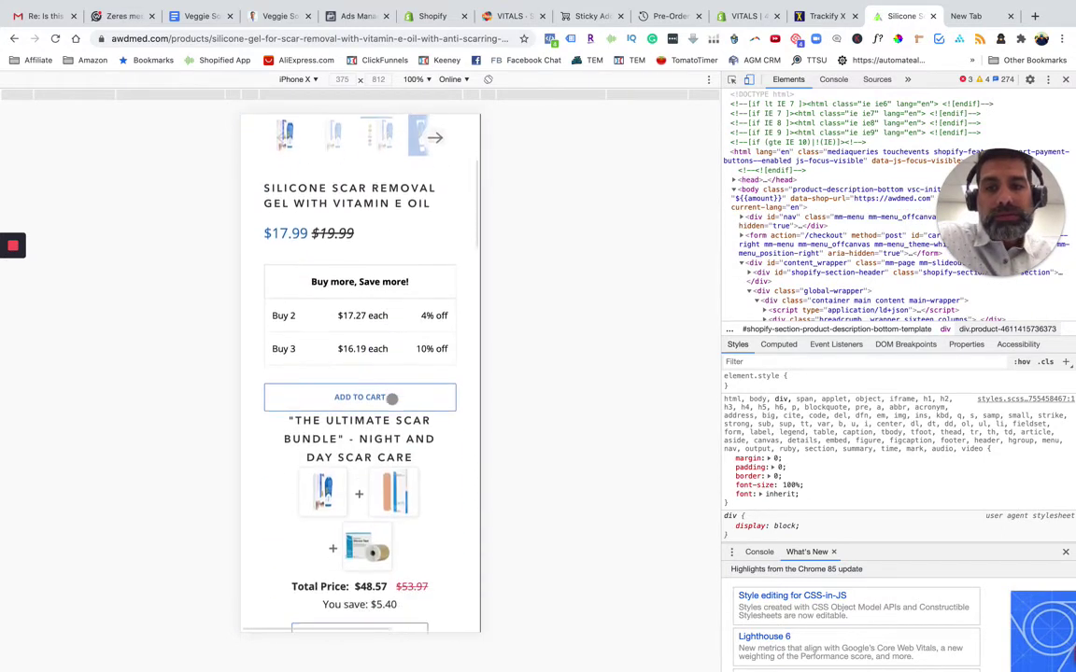
scroll(392, 399, down, 15)
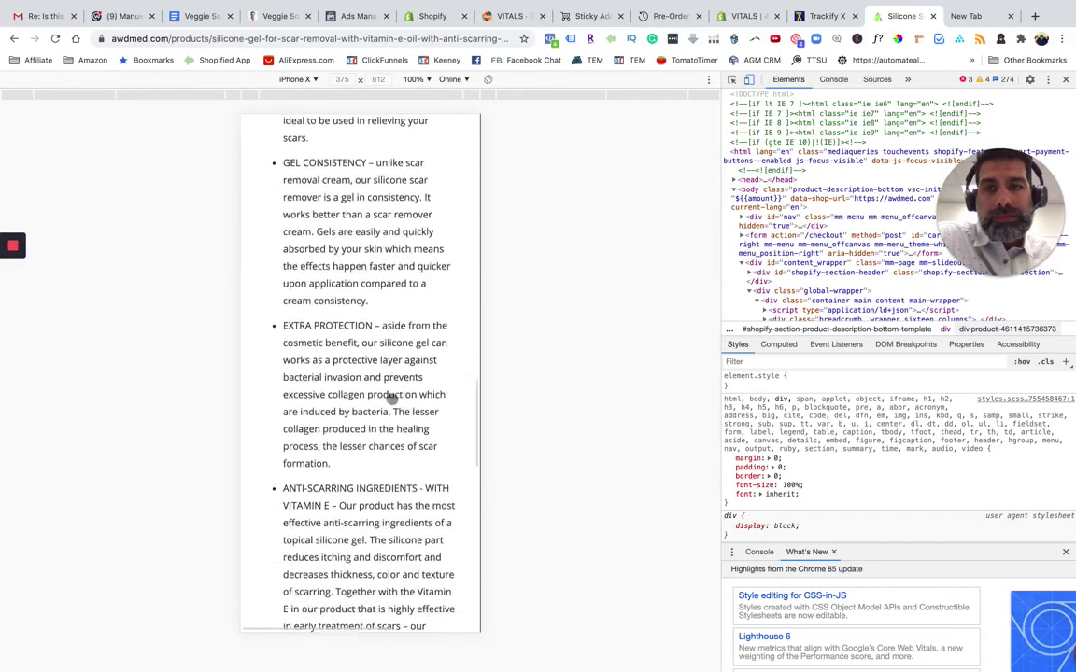
scroll(392, 400, down, 3)
scroll(392, 400, up, 10)
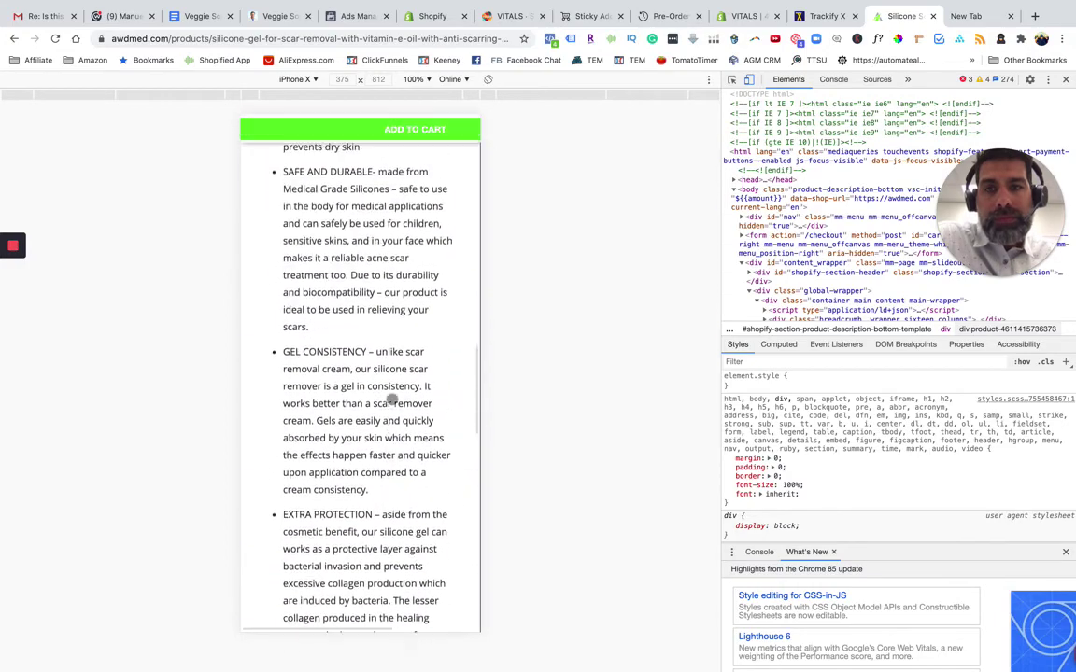
scroll(392, 400, up, 2)
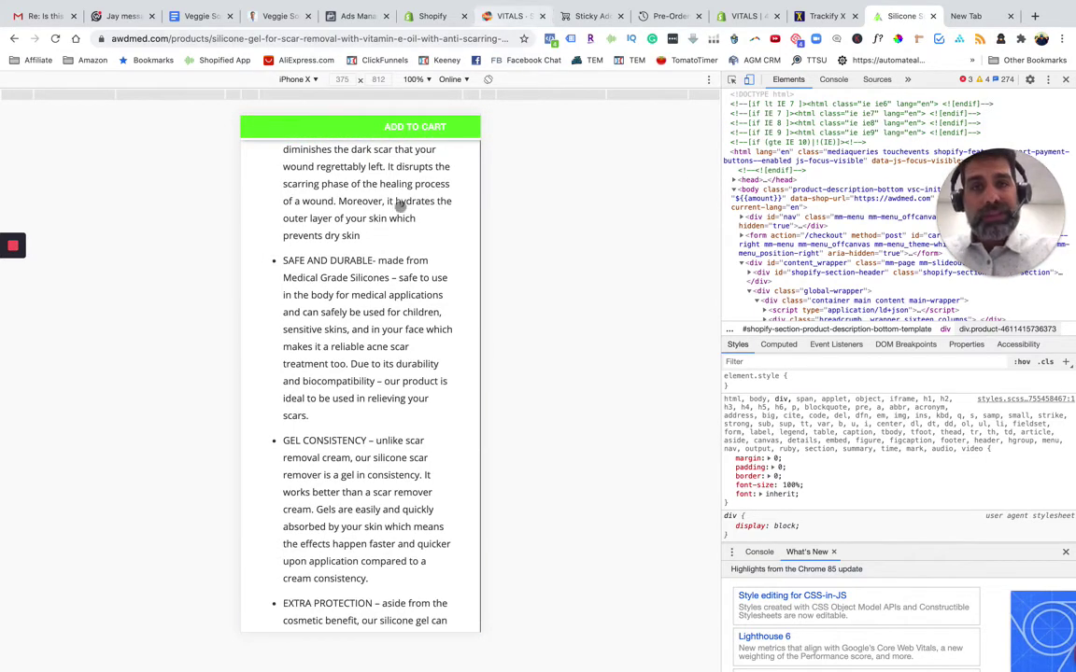
scroll(399, 207, up, 15)
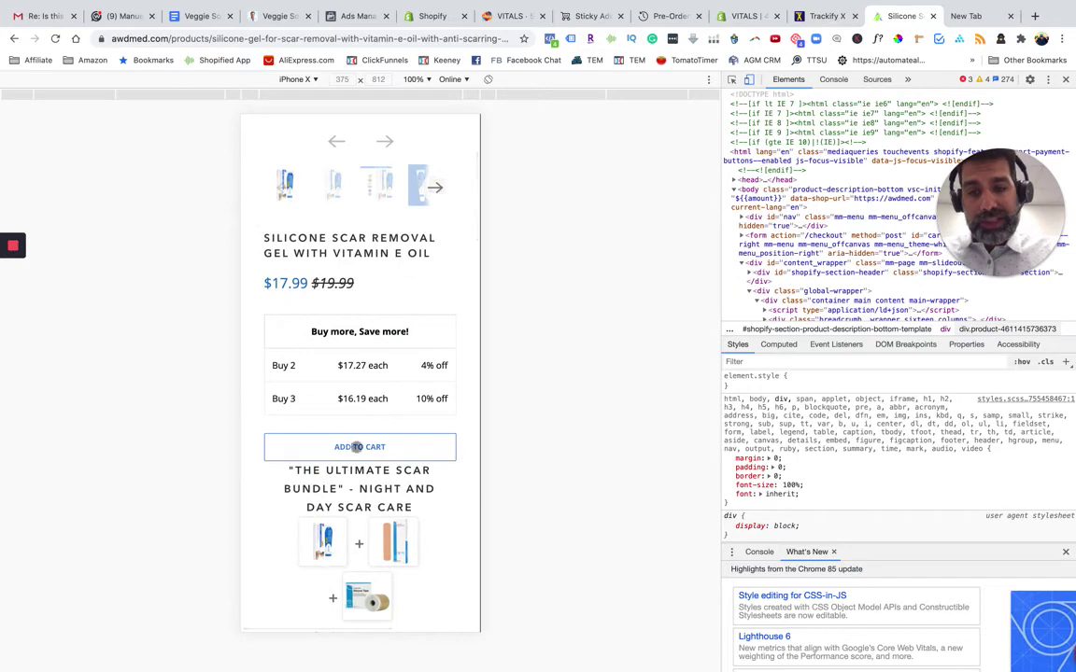
scroll(373, 348, up, 3)
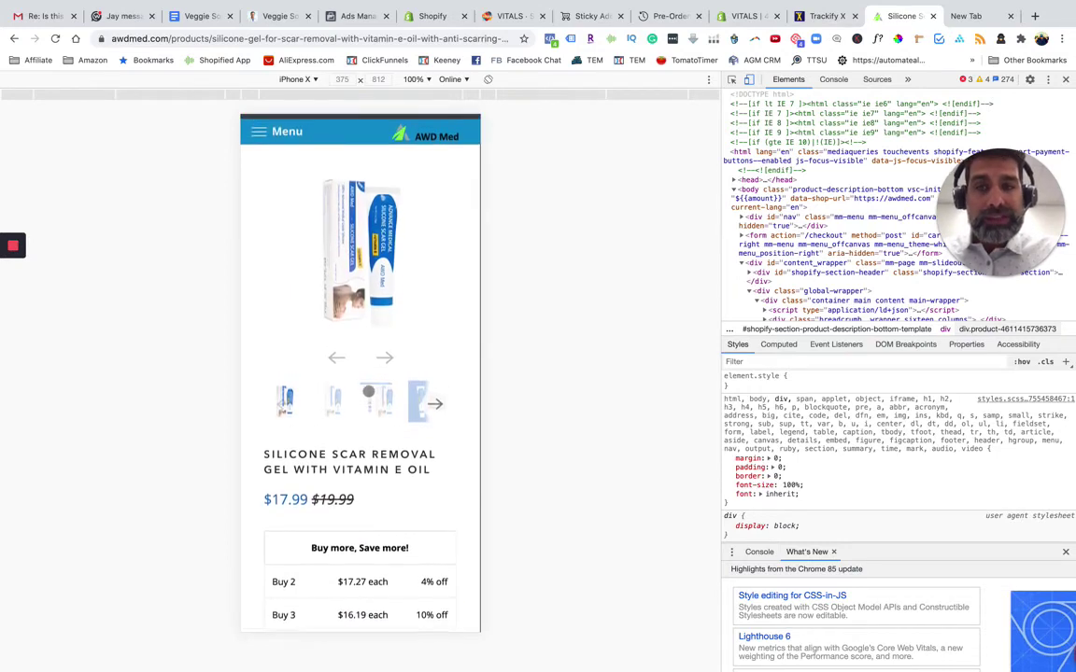
scroll(360, 278, down, 1)
scroll(361, 278, down, 1)
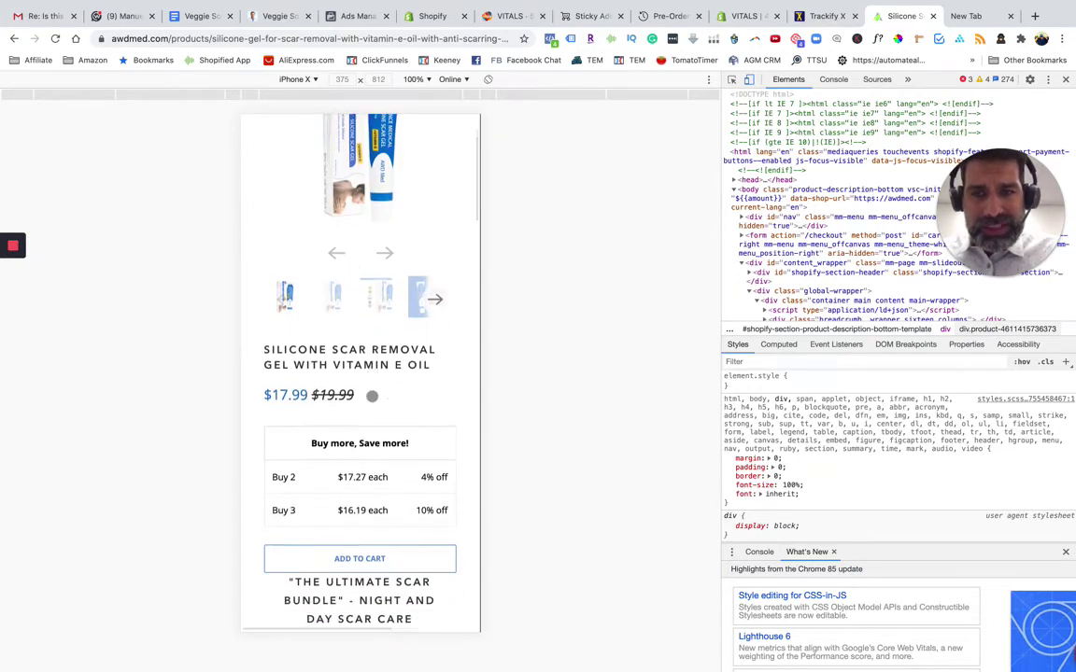
scroll(372, 391, up, 1)
scroll(372, 397, down, 1)
scroll(372, 397, up, 2)
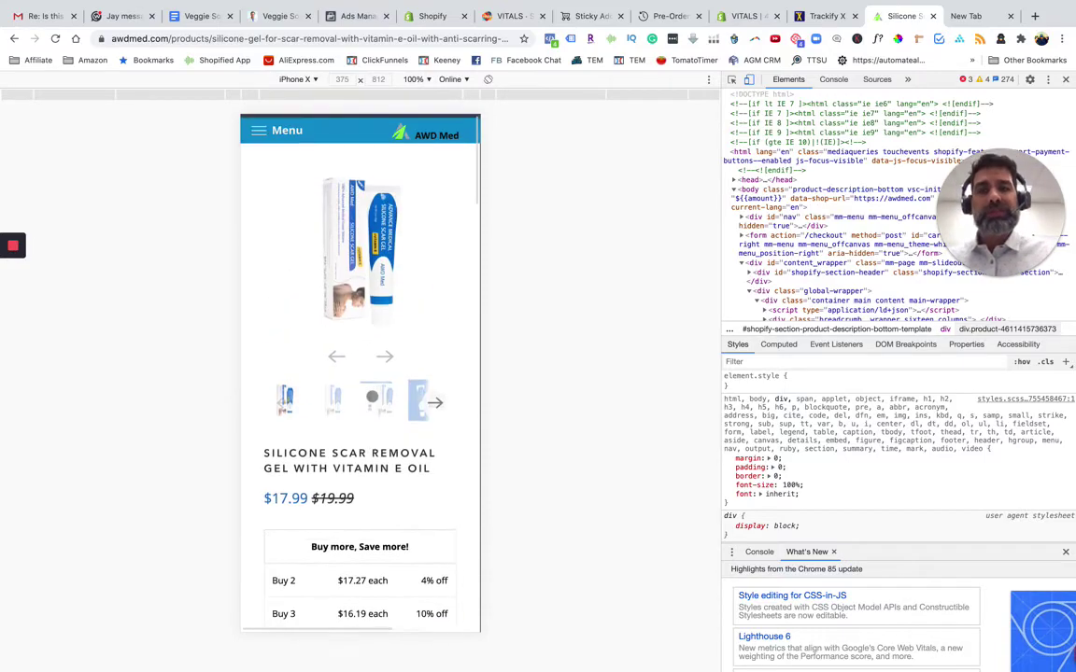
scroll(370, 422, down, 10)
scroll(370, 422, down, 5)
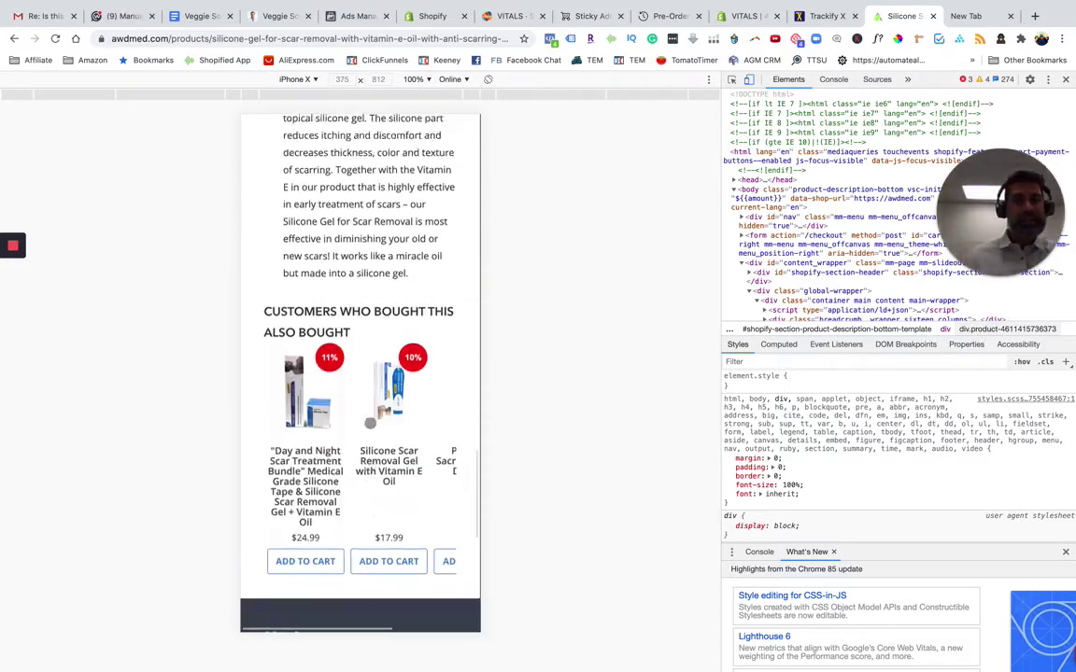
scroll(367, 423, up, 8)
scroll(369, 322, up, 10)
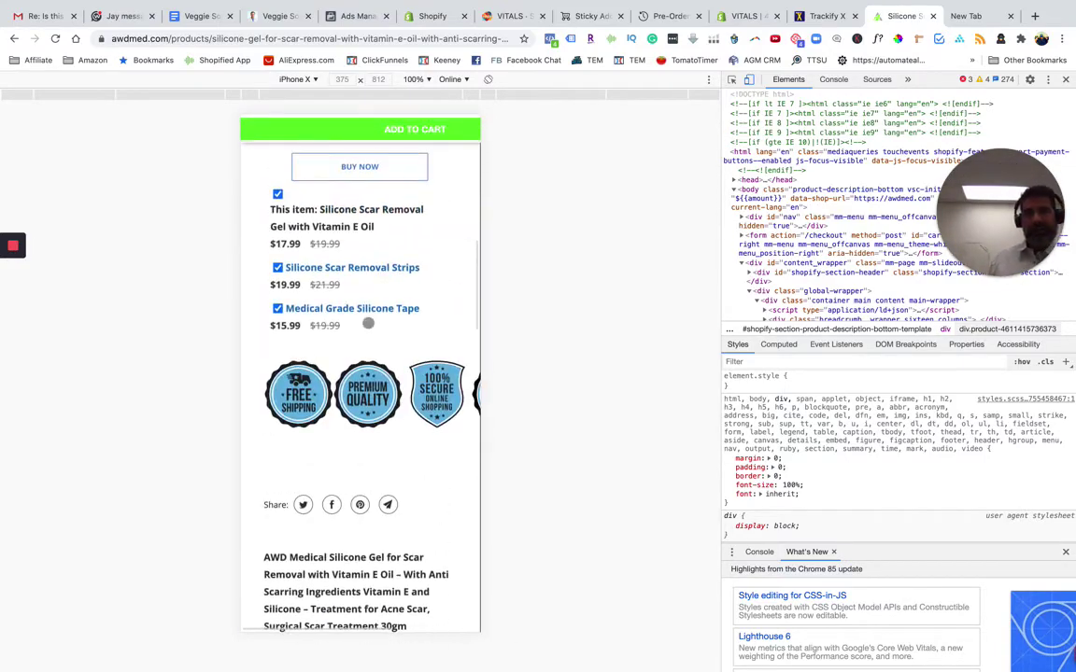
scroll(368, 323, down, 8)
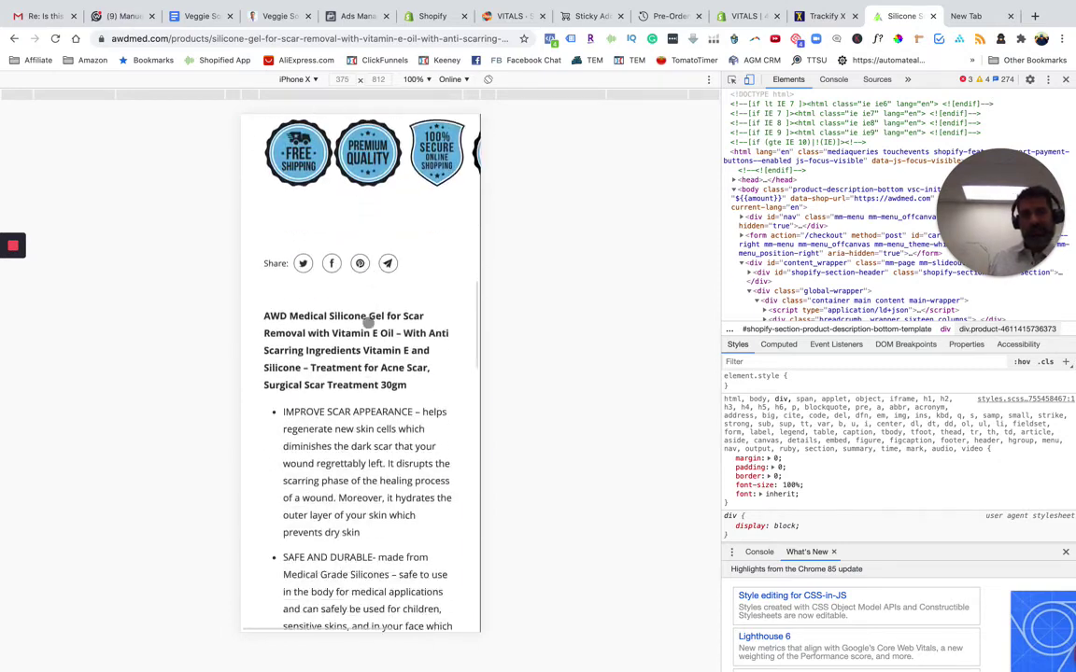
scroll(368, 323, up, 4)
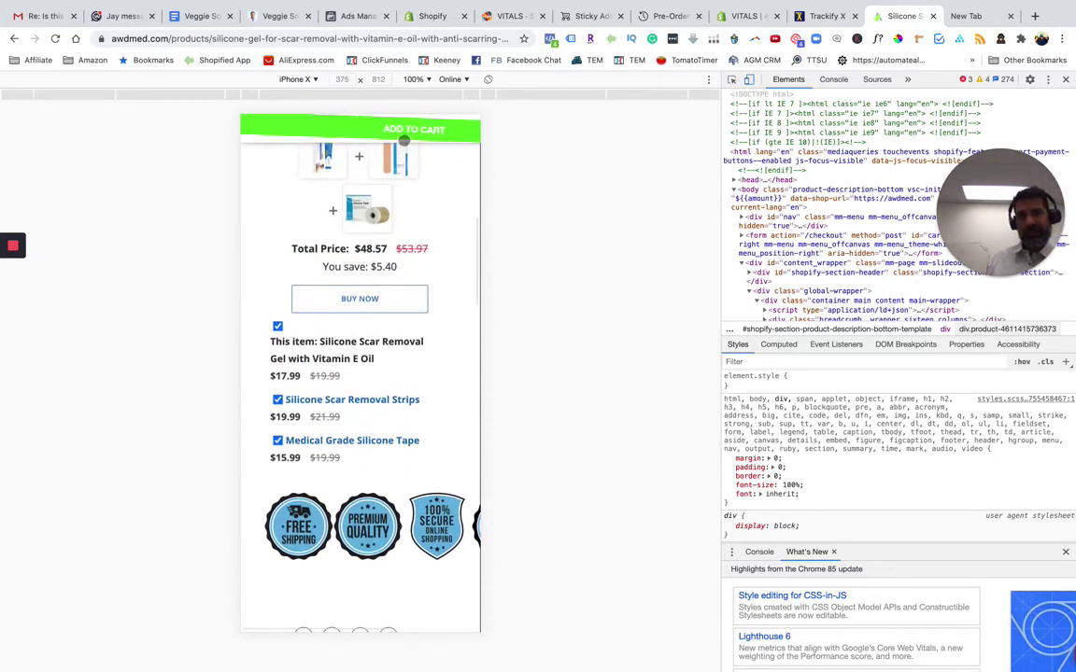
click(505, 16)
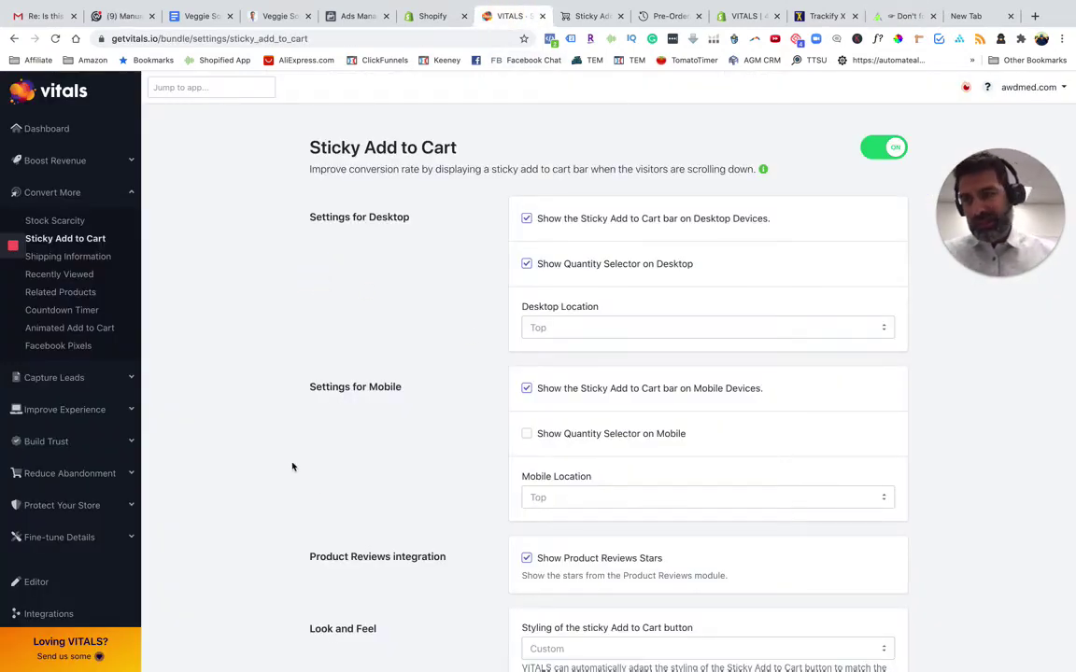
Review the Shipping Information, Recently Viewed and Related Products modules, then return to the AWD Med product page
click(98, 257)
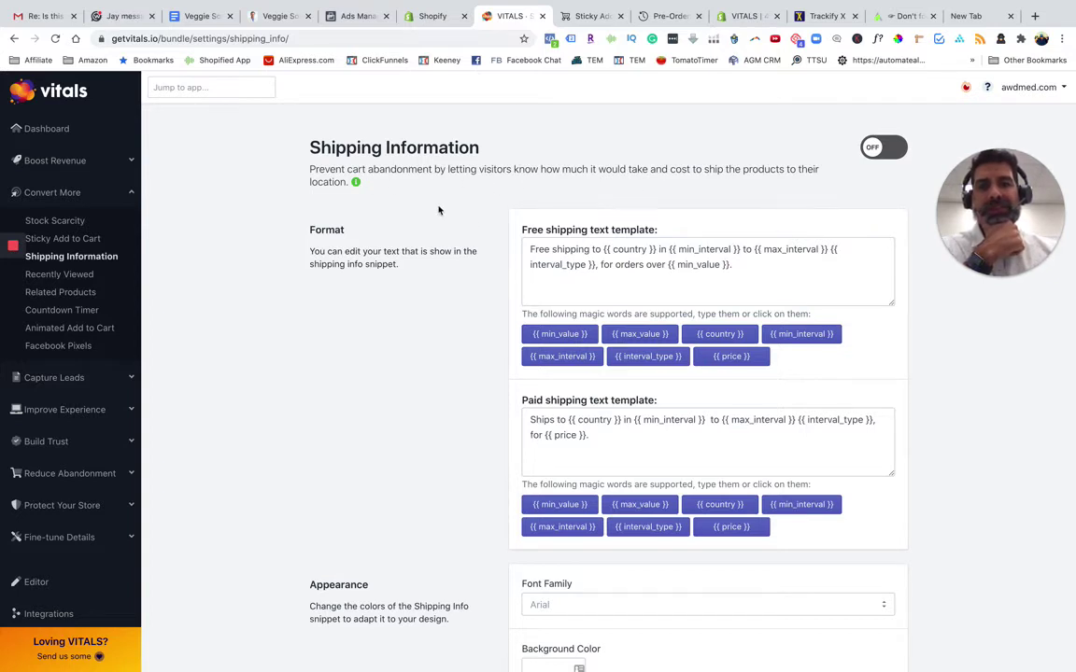
click(76, 276)
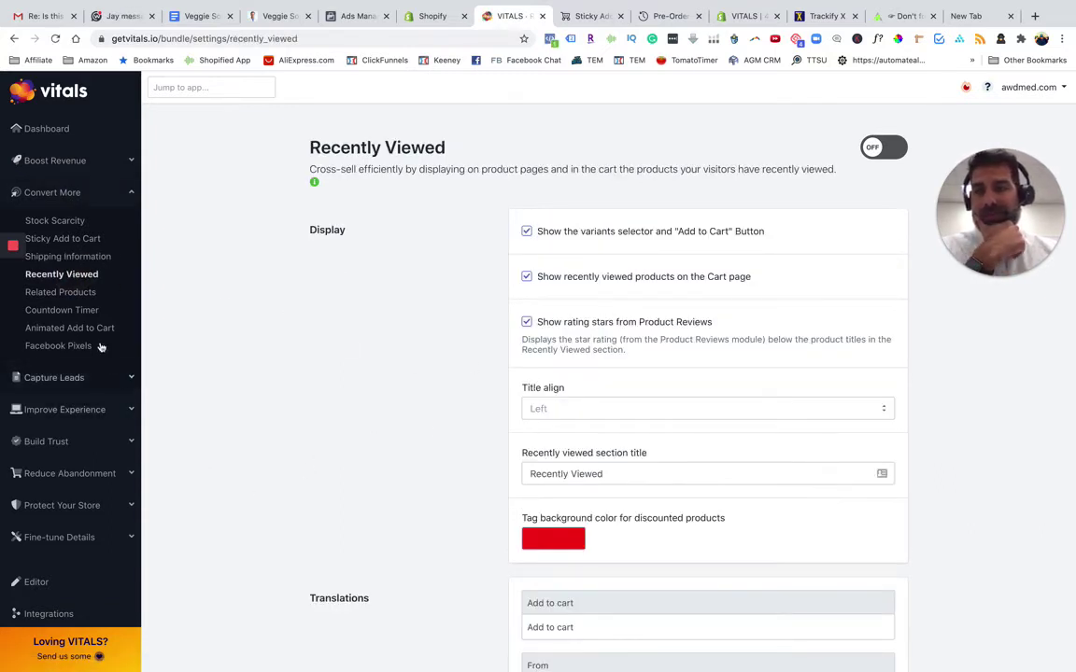
click(67, 294)
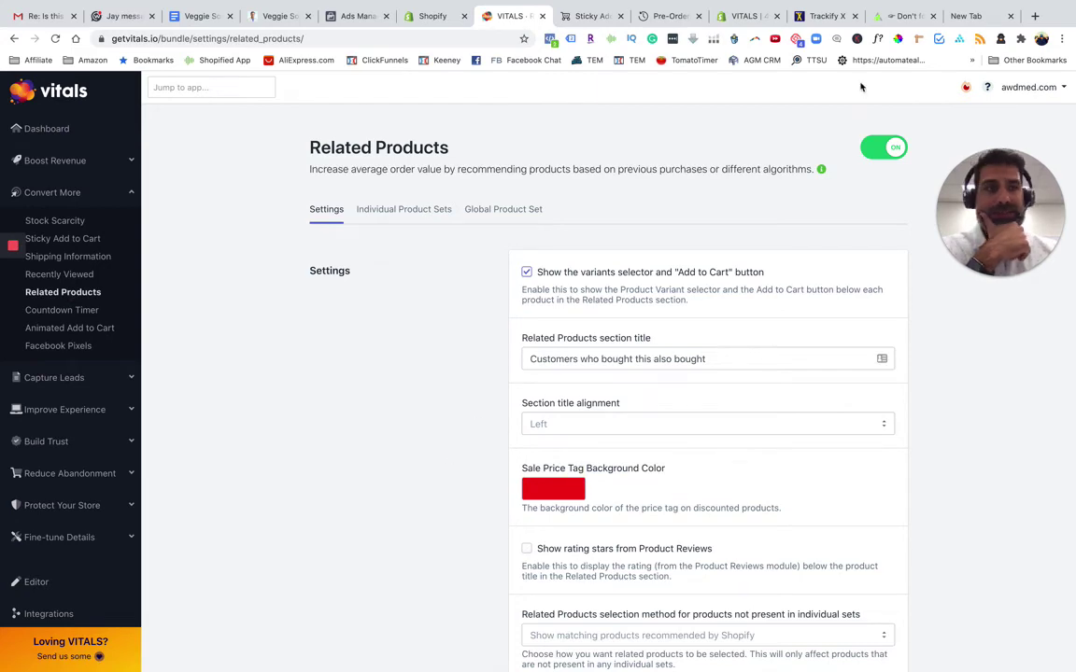
click(888, 16)
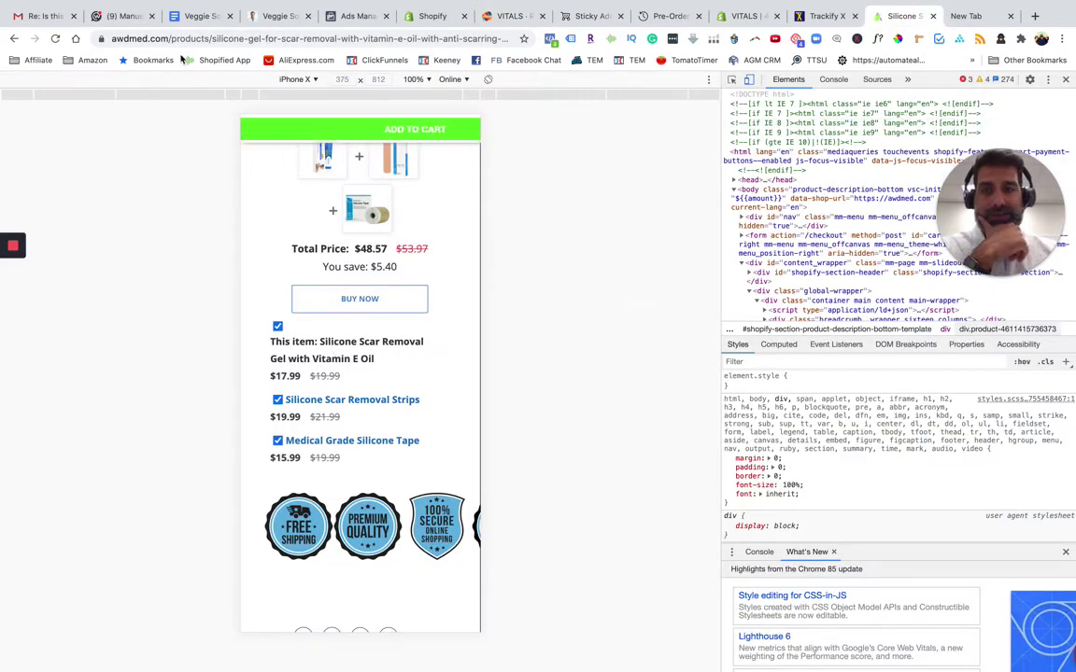
Check the related-products row on the desktop product page against VITALS' 'Customers who bought this also bought' settings
click(1065, 80)
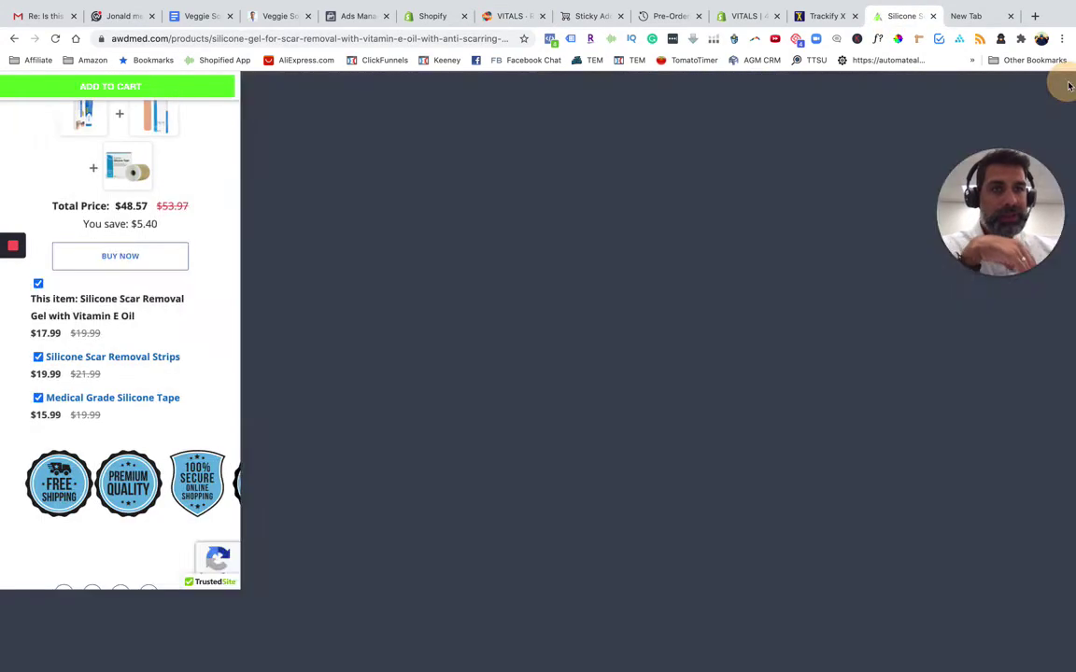
scroll(626, 426, down, 5)
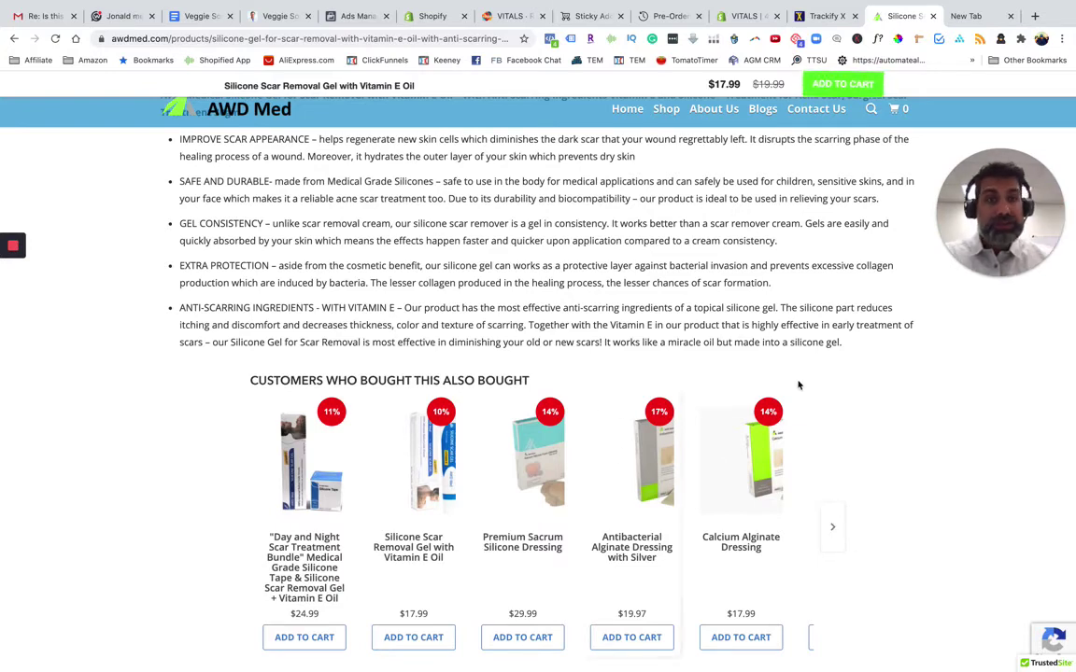
click(743, 16)
click(509, 16)
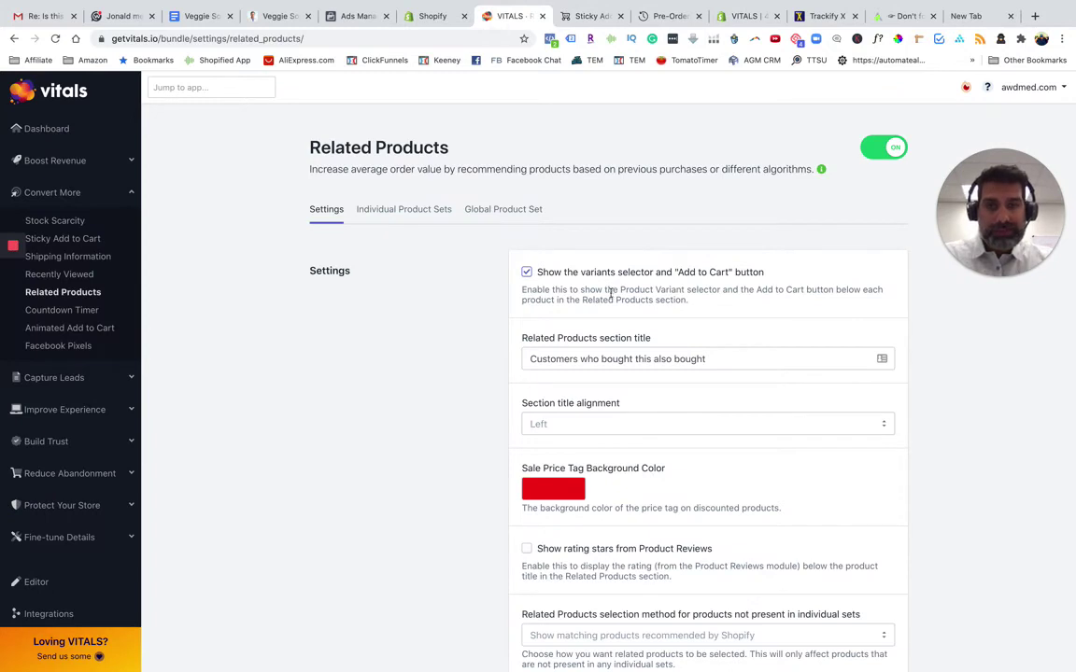
Browse the Individual Product Sets and Global Product Set sections of Related Products
click(402, 209)
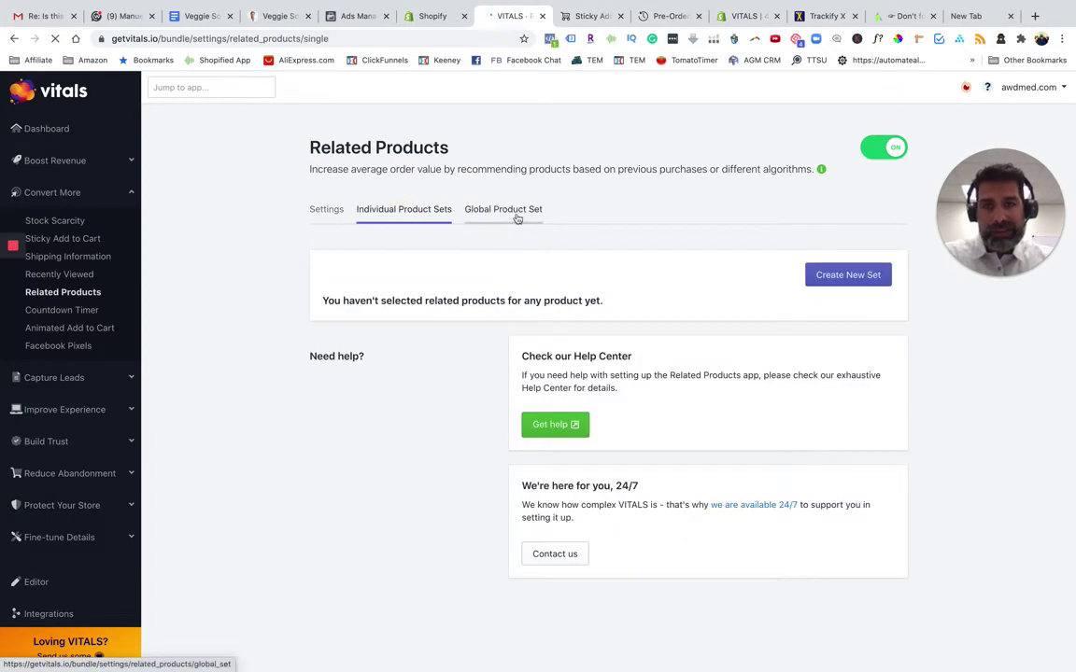
click(518, 216)
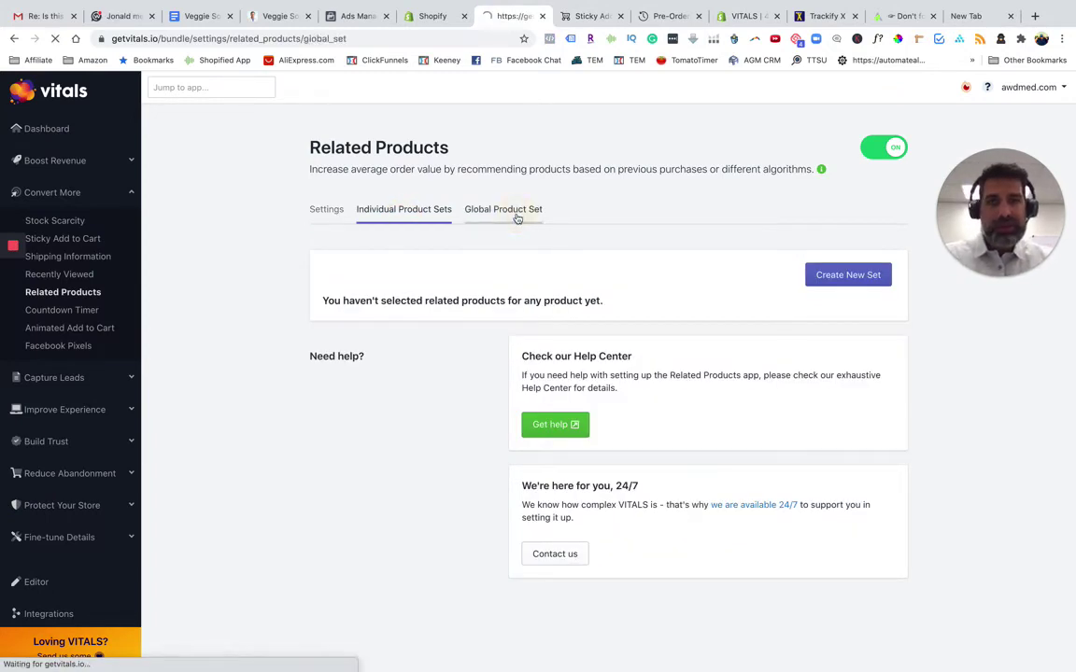
click(375, 212)
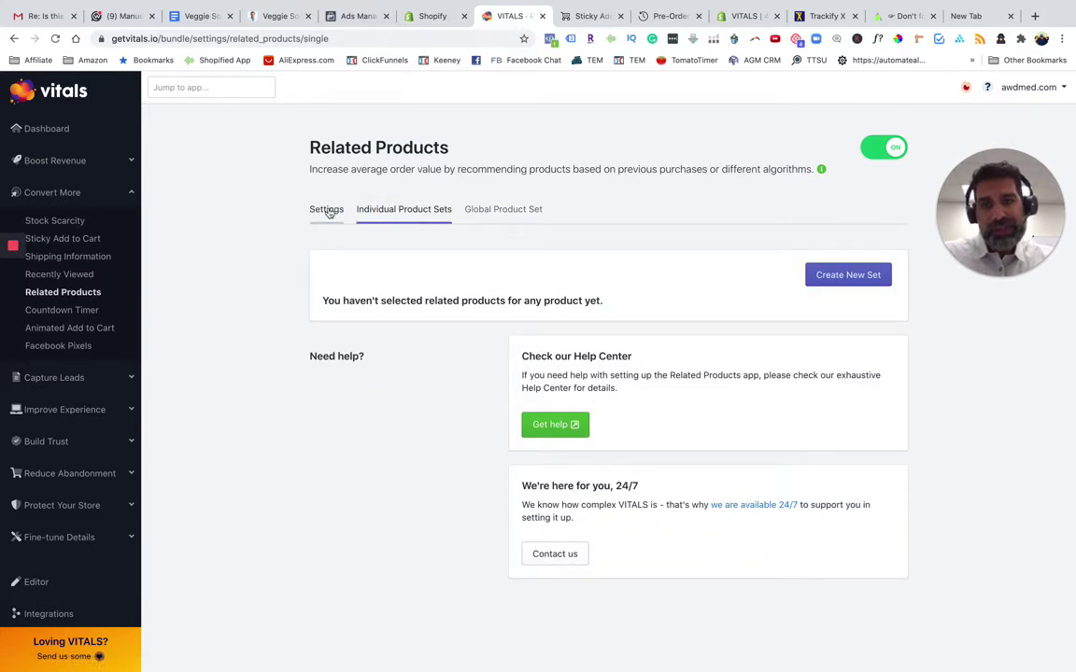
click(327, 210)
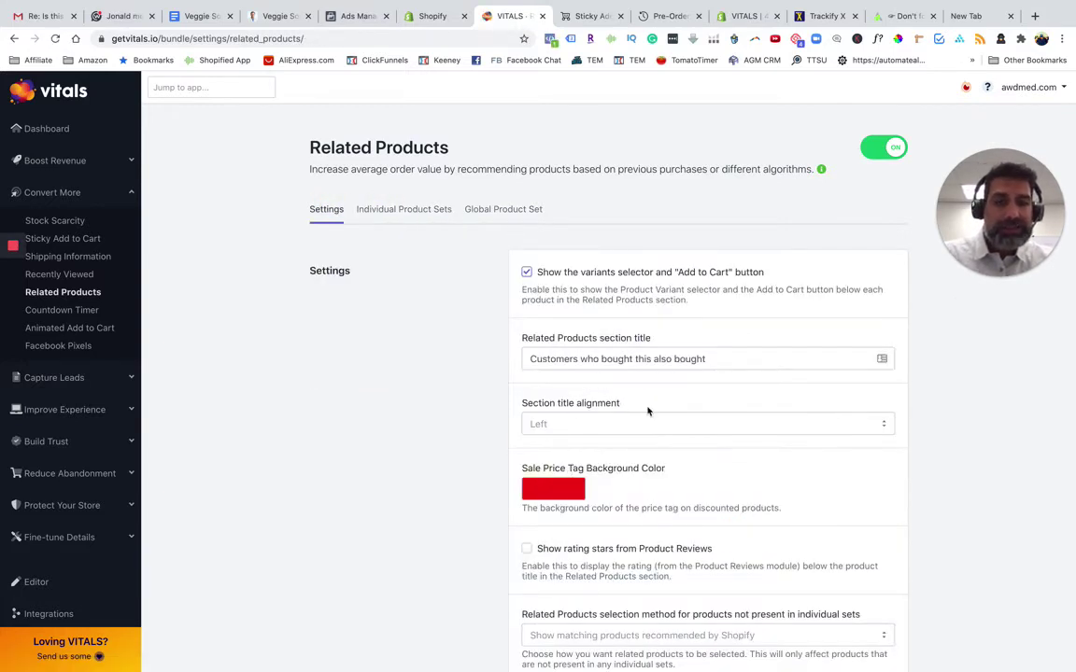
Scroll through the Related Products settings form, then bring up Animated Add to Cart
scroll(570, 484, down, 1)
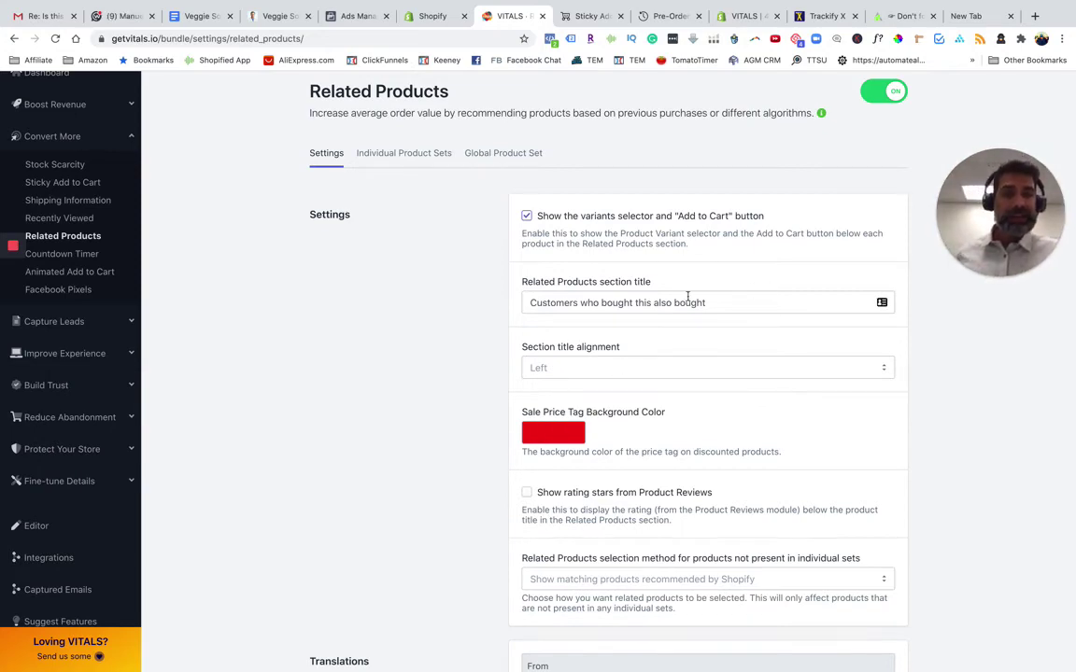
scroll(456, 469, down, 5)
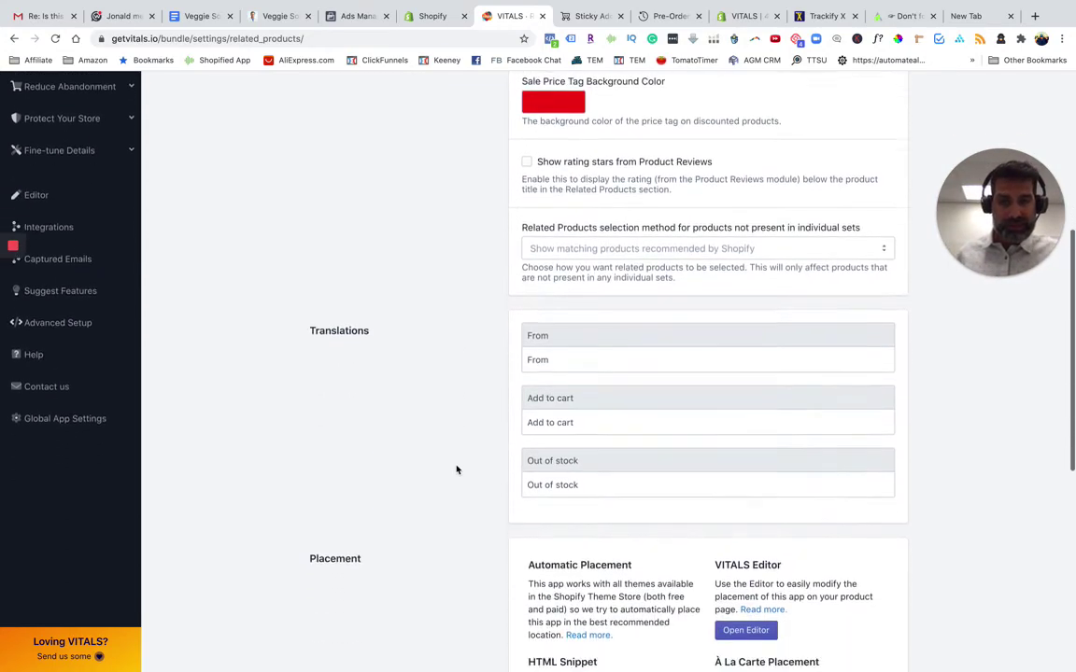
scroll(457, 469, down, 3)
scroll(456, 469, up, 10)
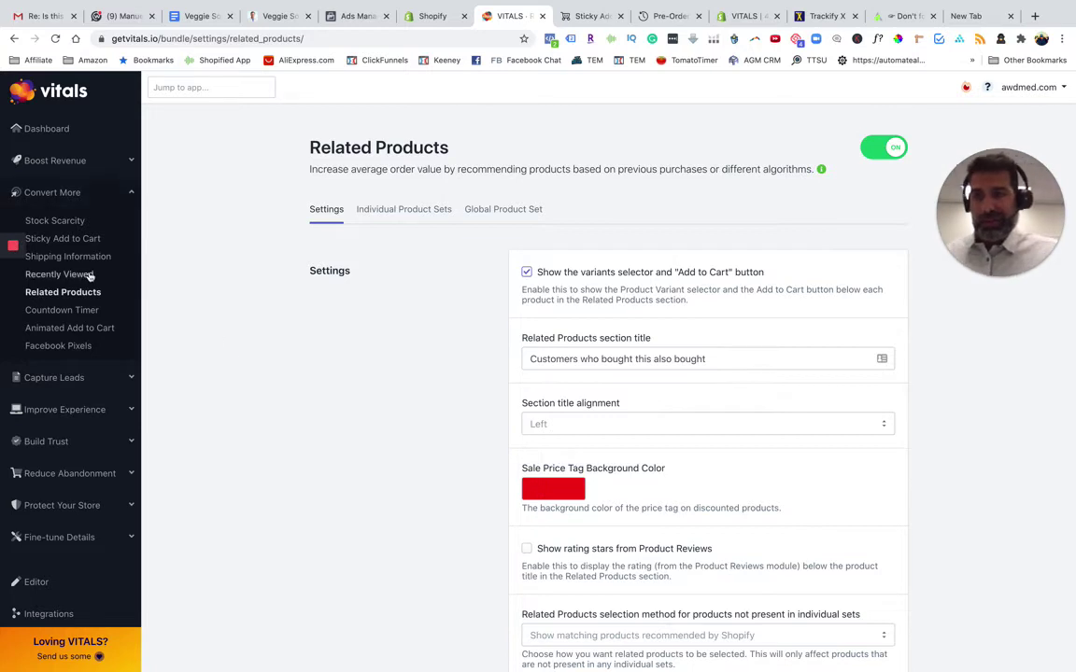
click(81, 327)
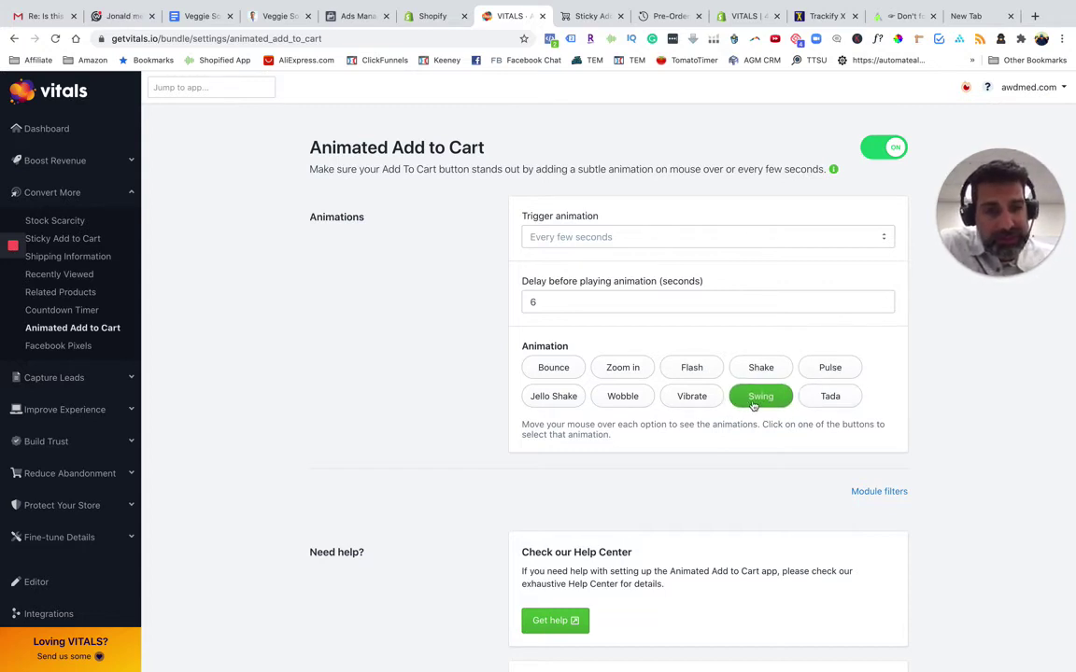
Review Animated Add to Cart (Swing, after 6 seconds), then view Facebook Pixels, which is off with no pixels
scroll(420, 451, down, 3)
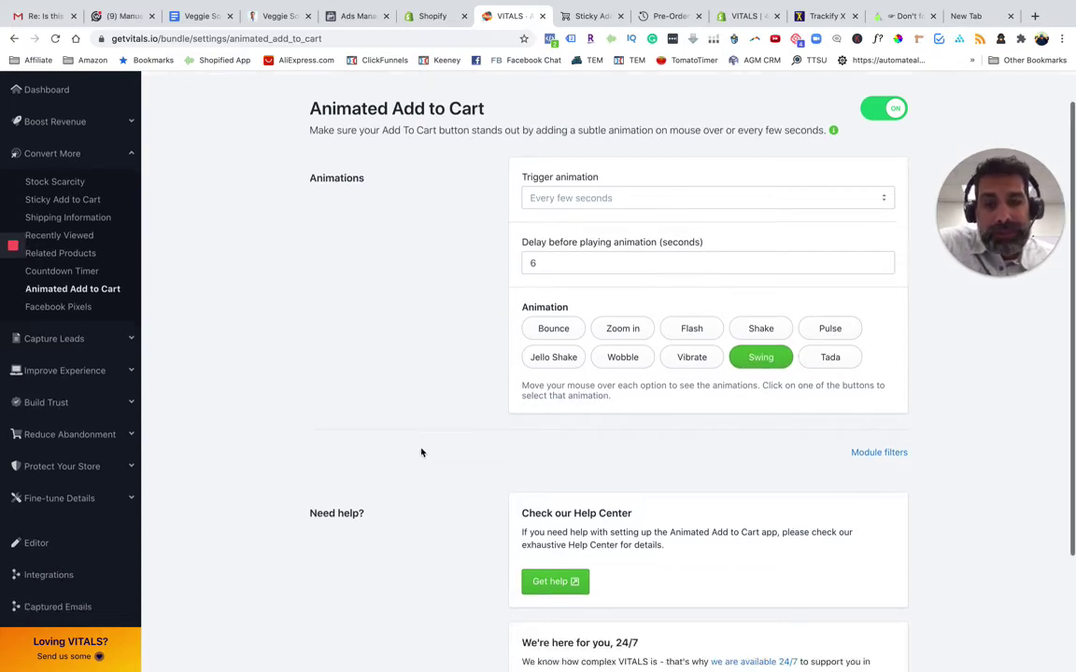
scroll(420, 451, up, 3)
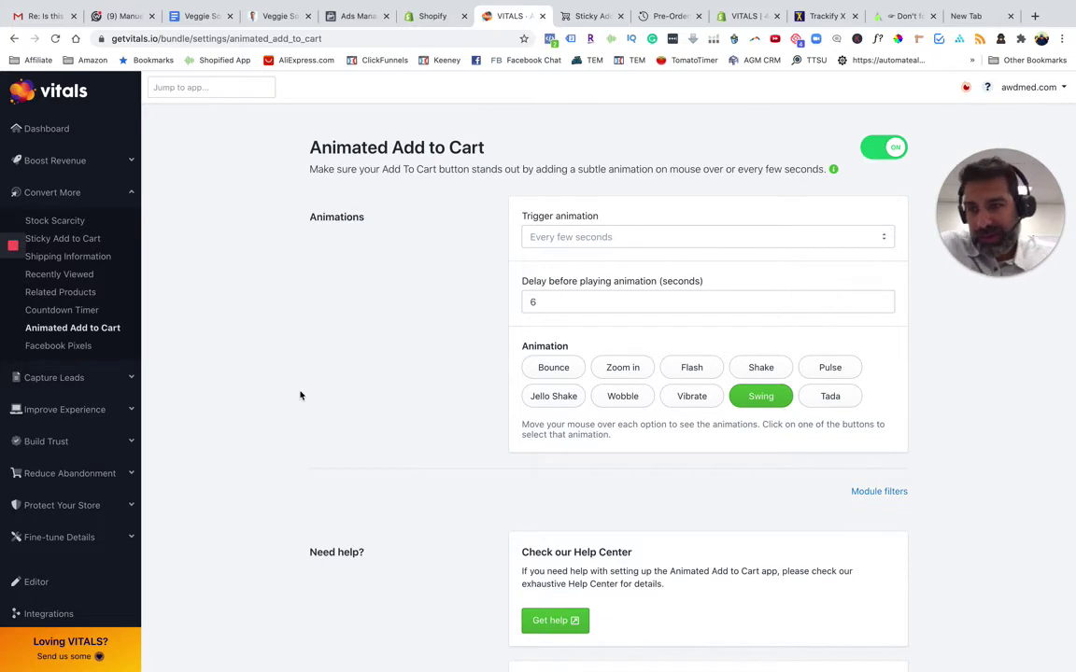
click(89, 346)
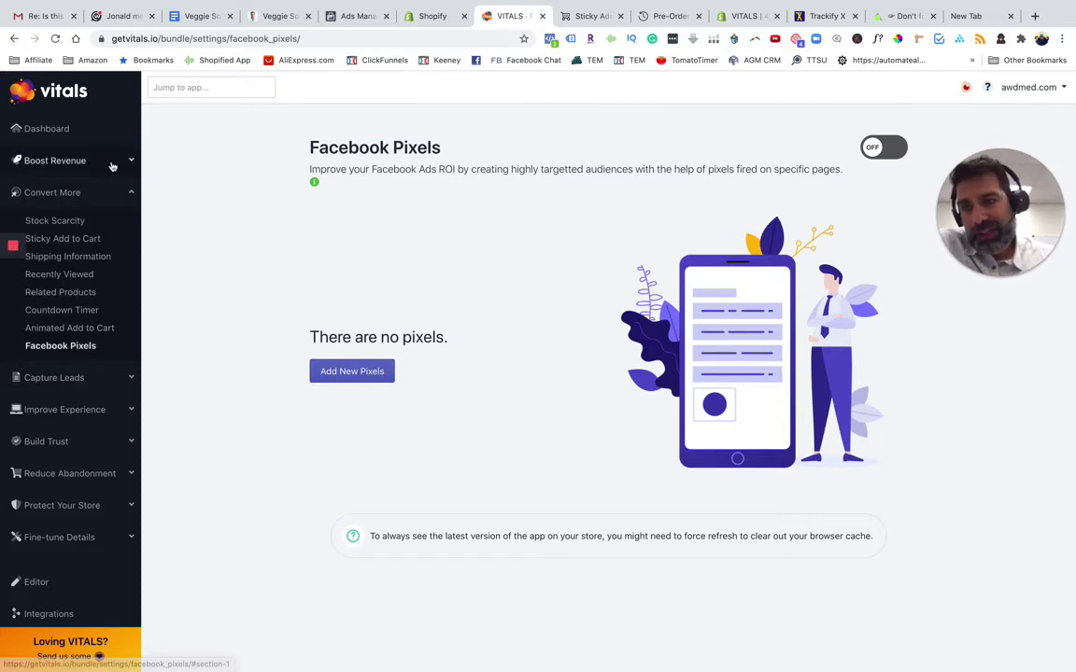
Collapse Convert More, expand Improve Experience, and show Visitor Replays with 4,964 pageviews left
click(130, 188)
click(130, 161)
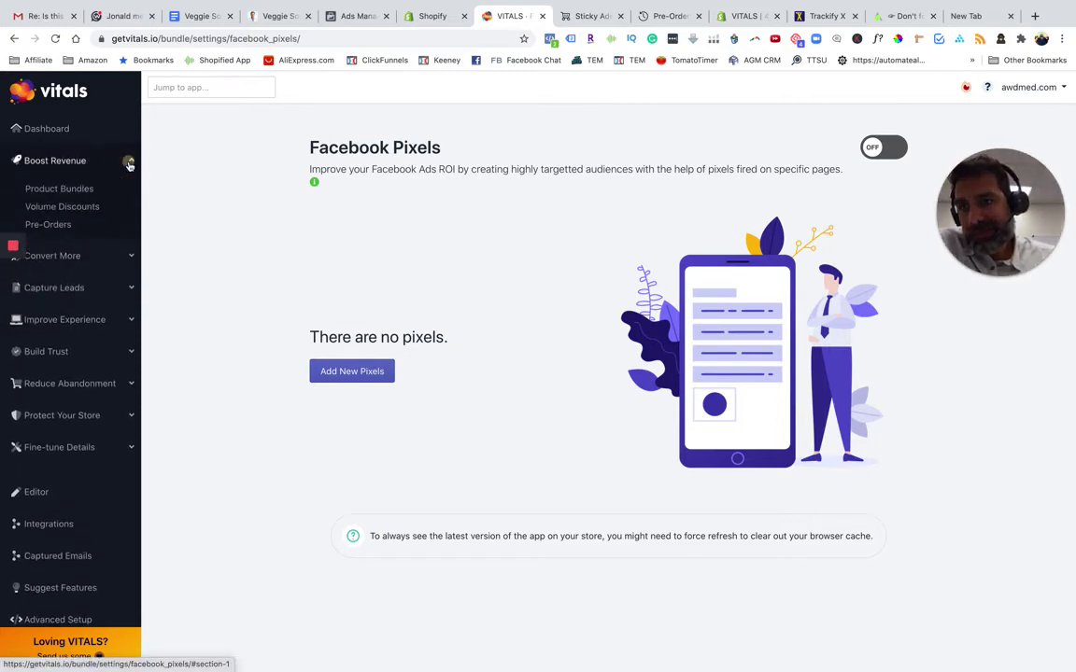
click(130, 162)
click(112, 256)
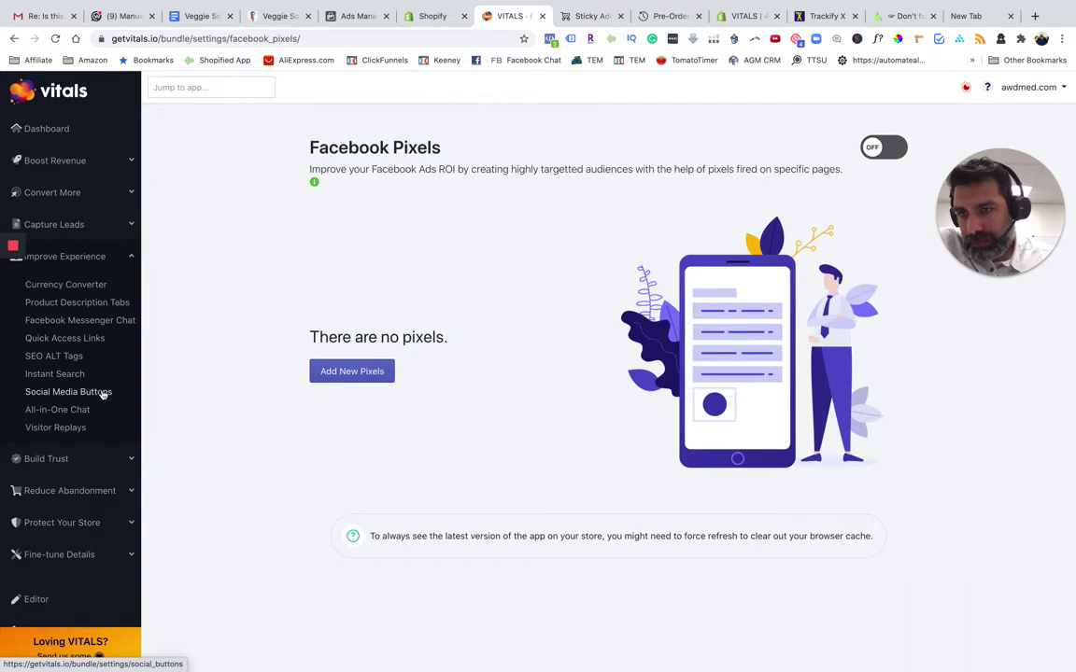
click(96, 428)
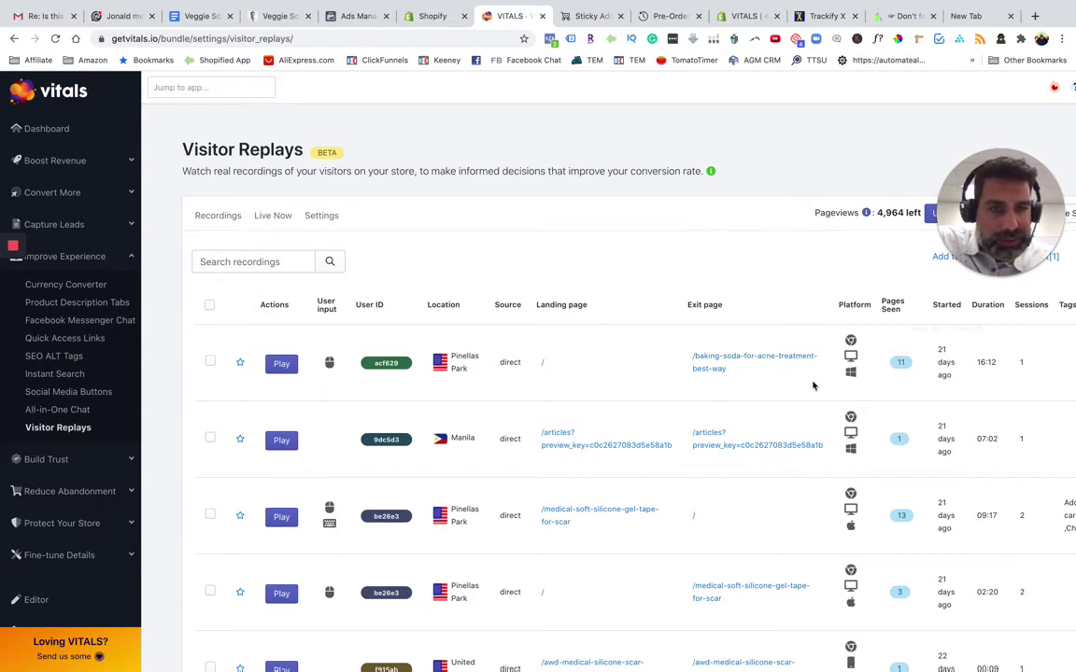
Play the first visitor recording, step back to the 8-item Products page, and pause it
click(282, 363)
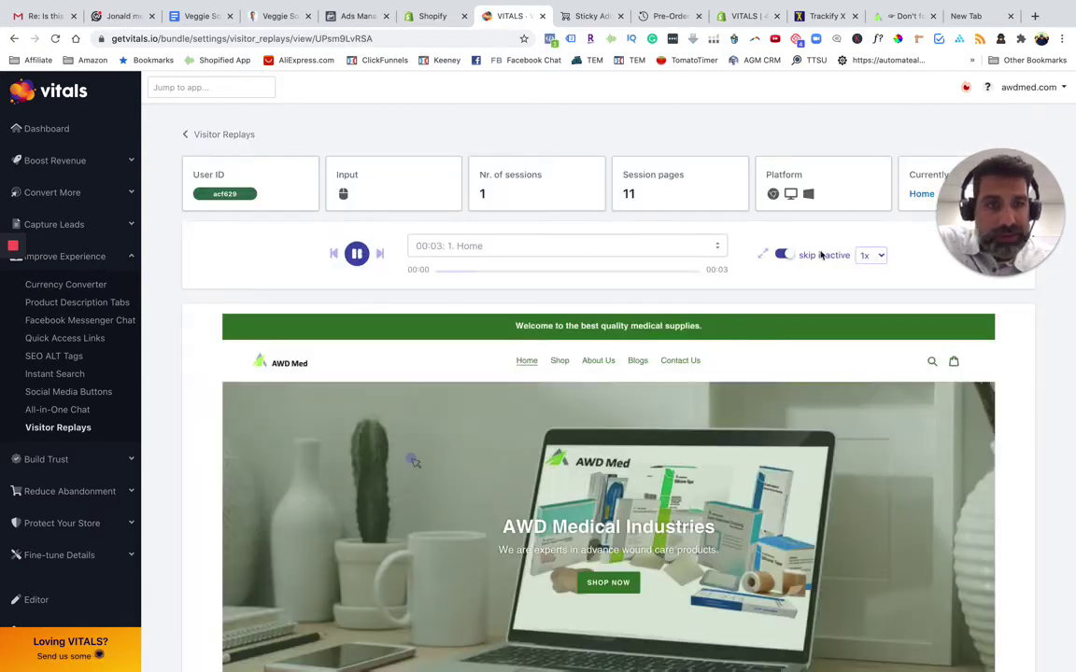
scroll(813, 277, down, 2)
scroll(812, 277, down, 2)
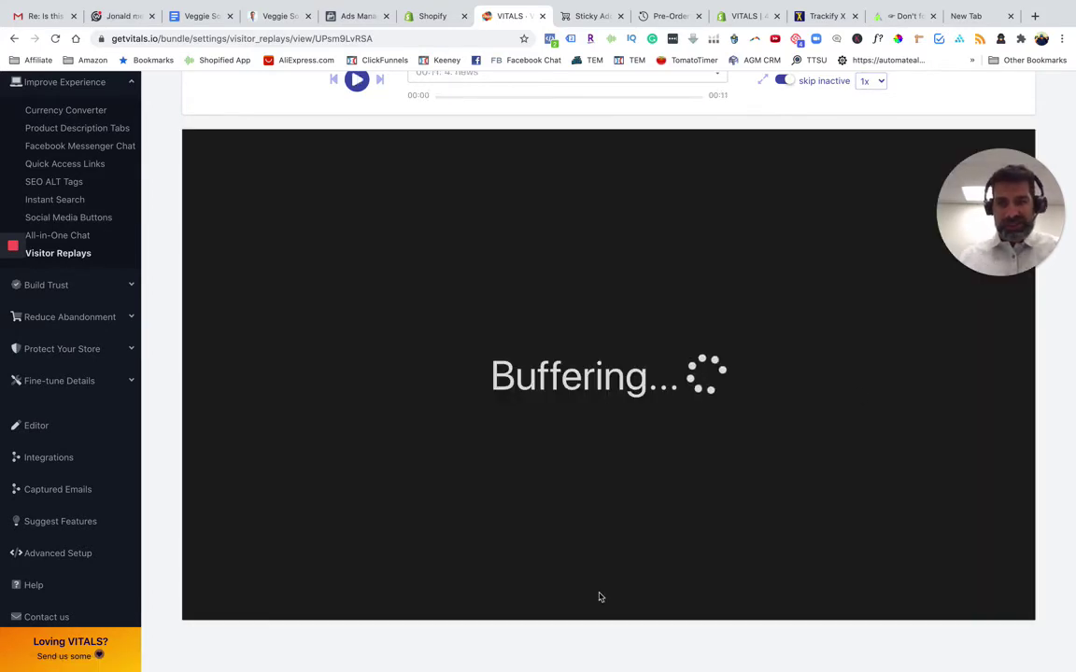
scroll(369, 507, up, 3)
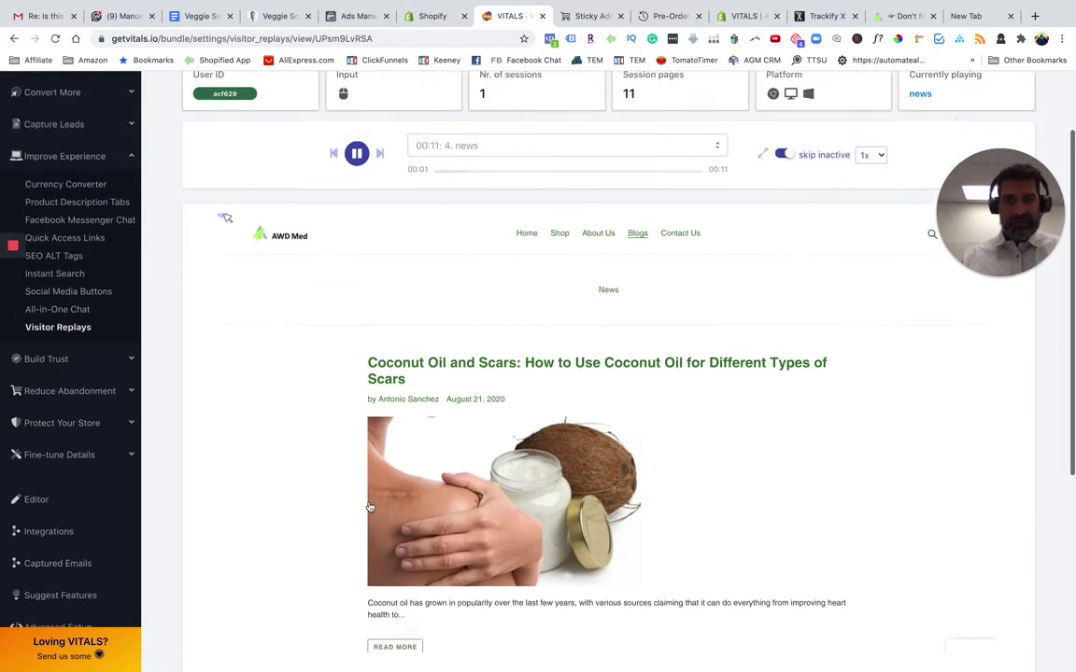
scroll(370, 507, down, 2)
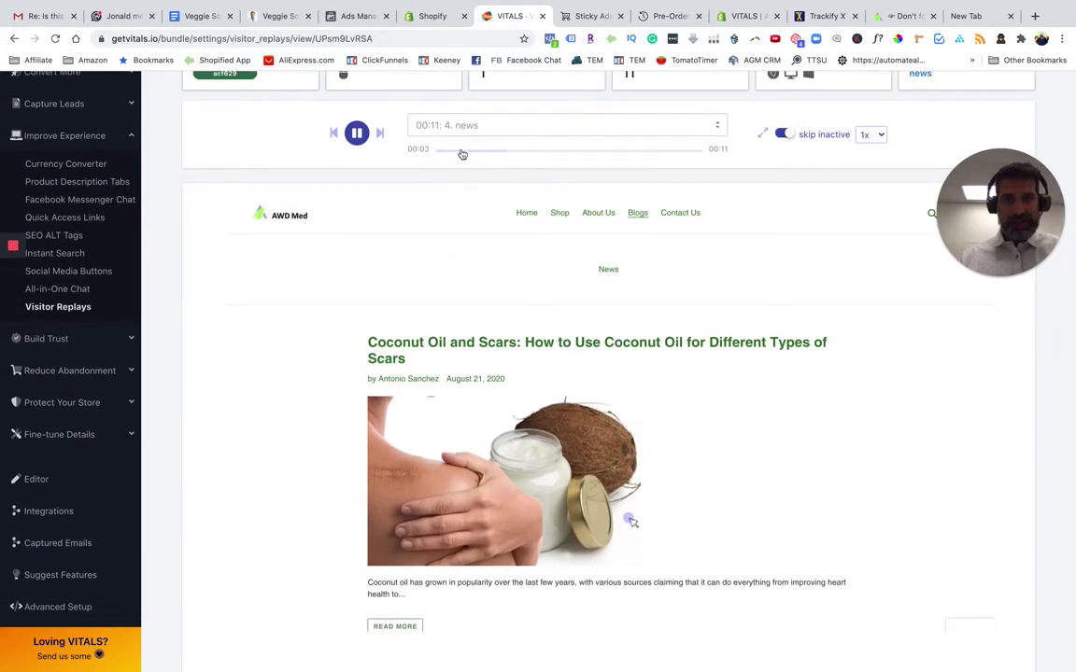
click(336, 134)
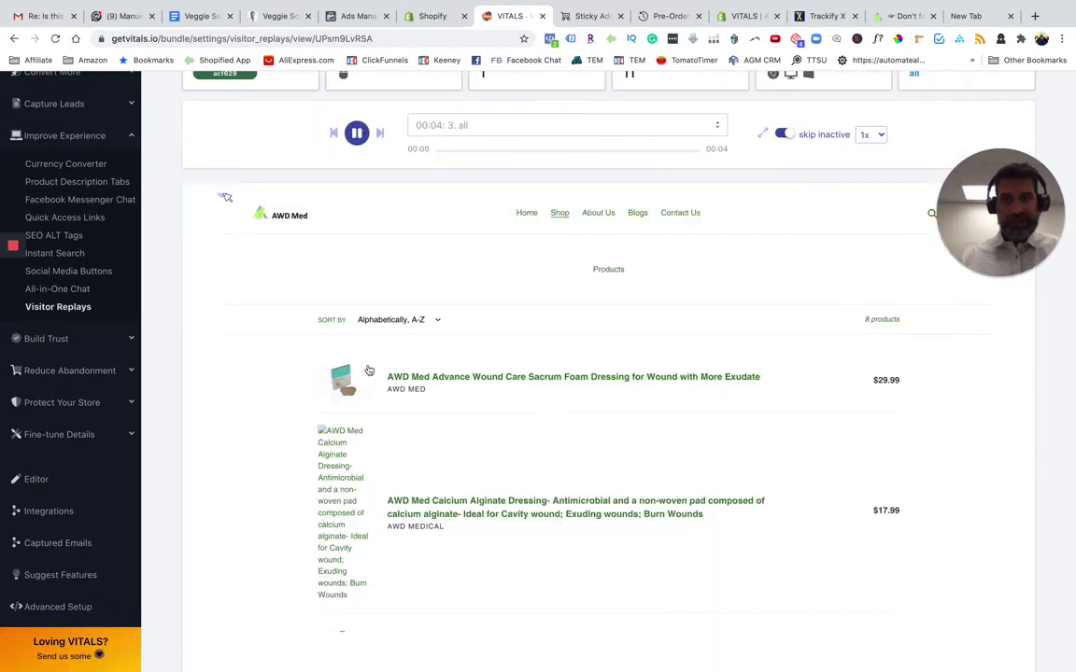
click(357, 131)
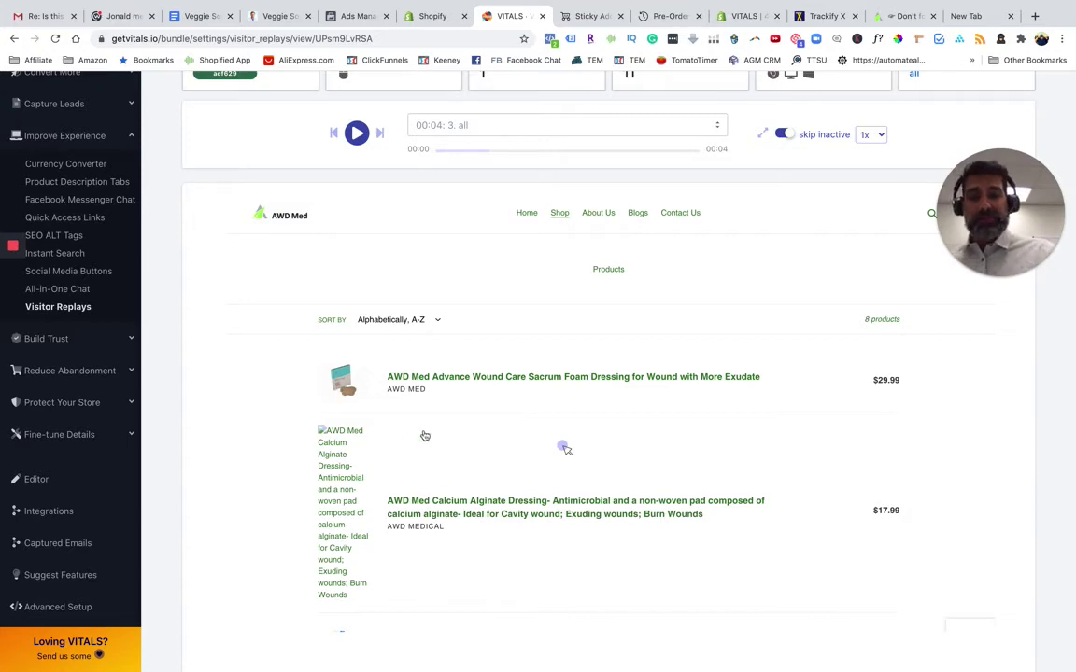
Let the replay run to the 'Keloid Scars vs Hypertrophic' news post, pausing at 00:26
click(357, 133)
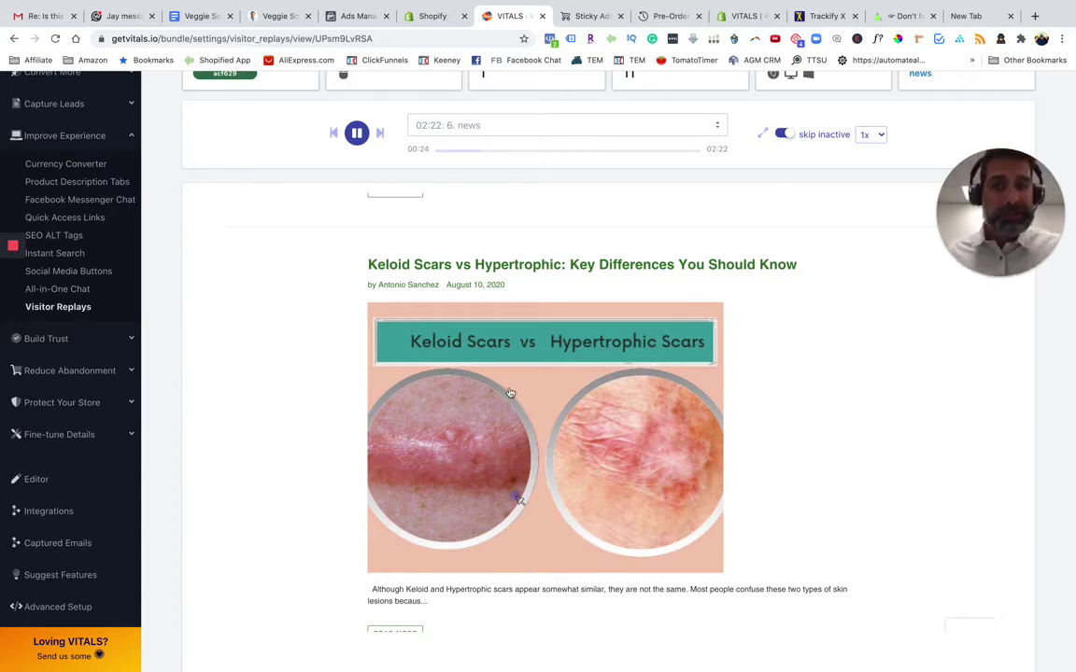
click(356, 133)
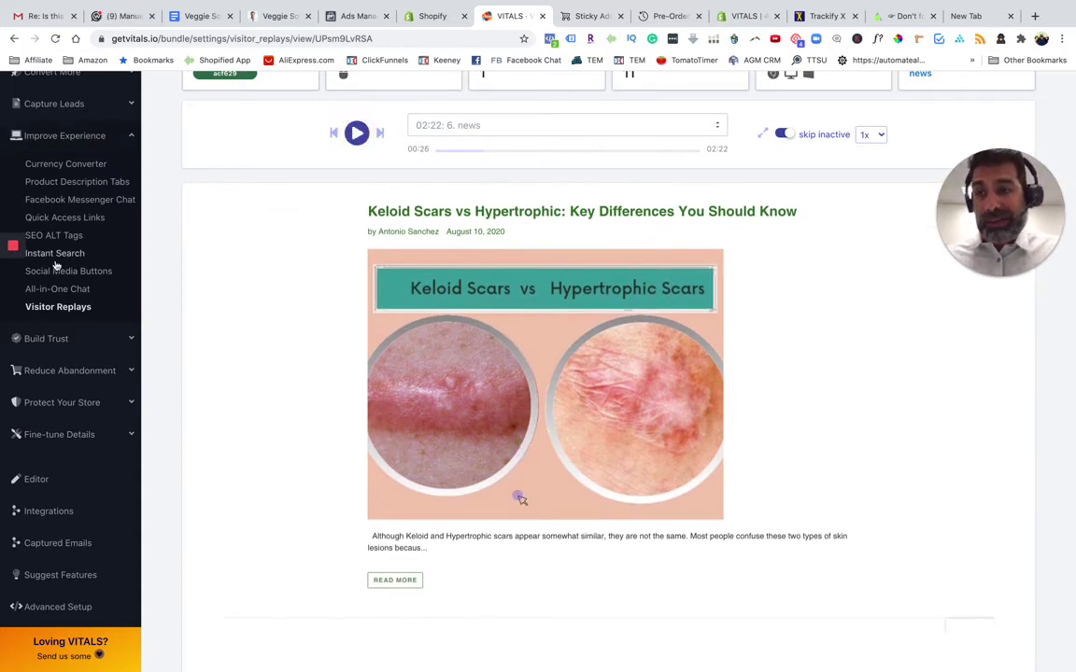
scroll(238, 244, up, 3)
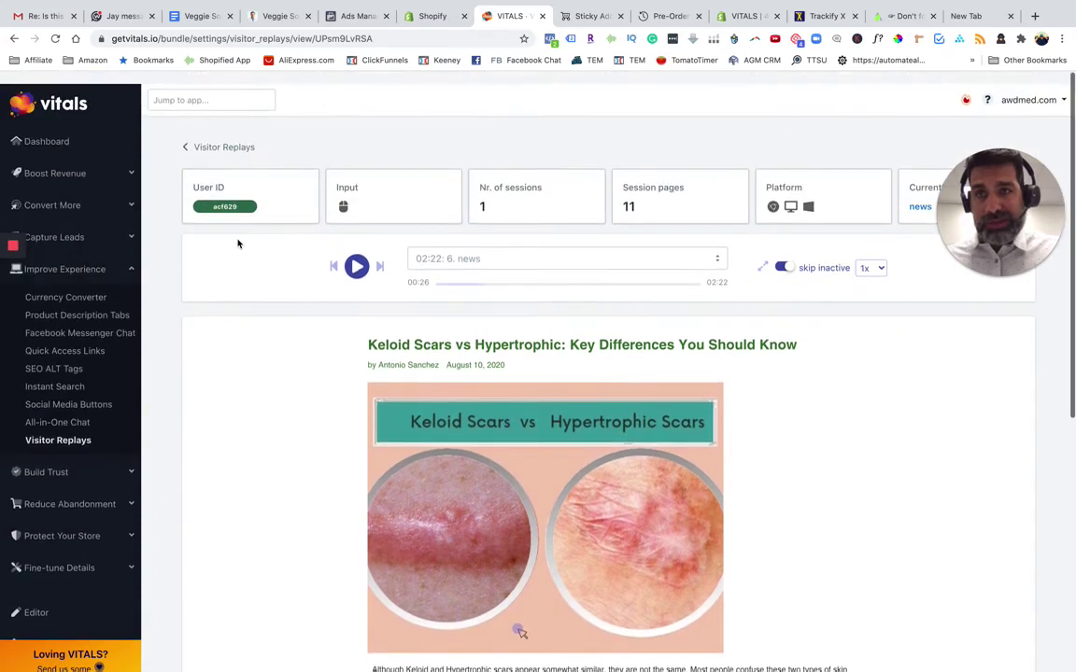
Back at the recordings list, switch Visitor Replays ON and filter to the Add to cart [1] session
click(222, 136)
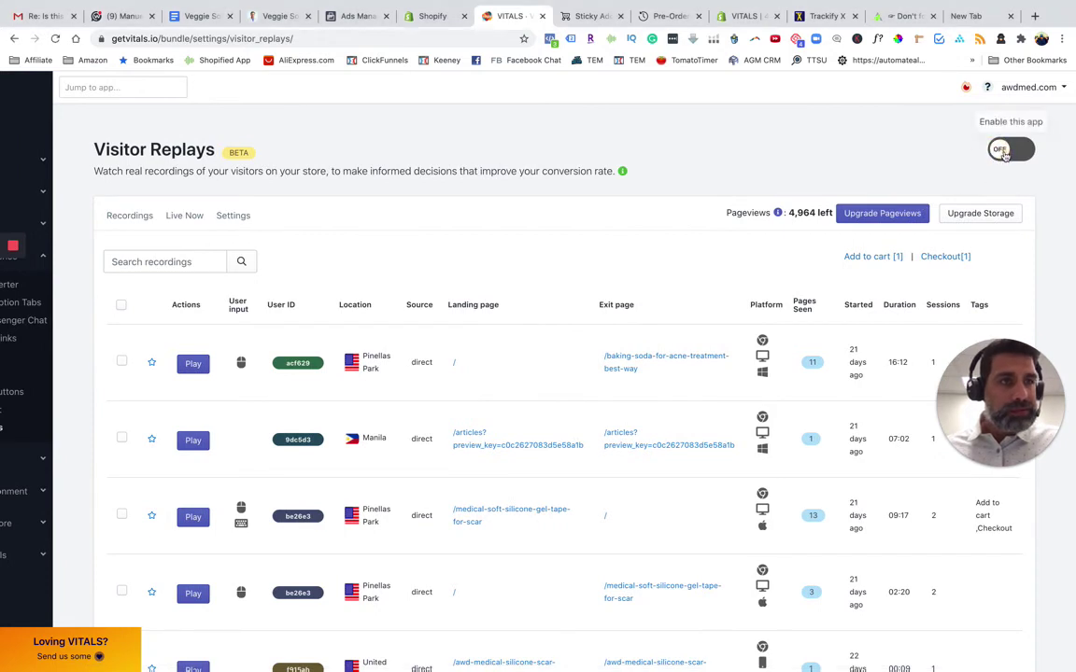
click(1004, 152)
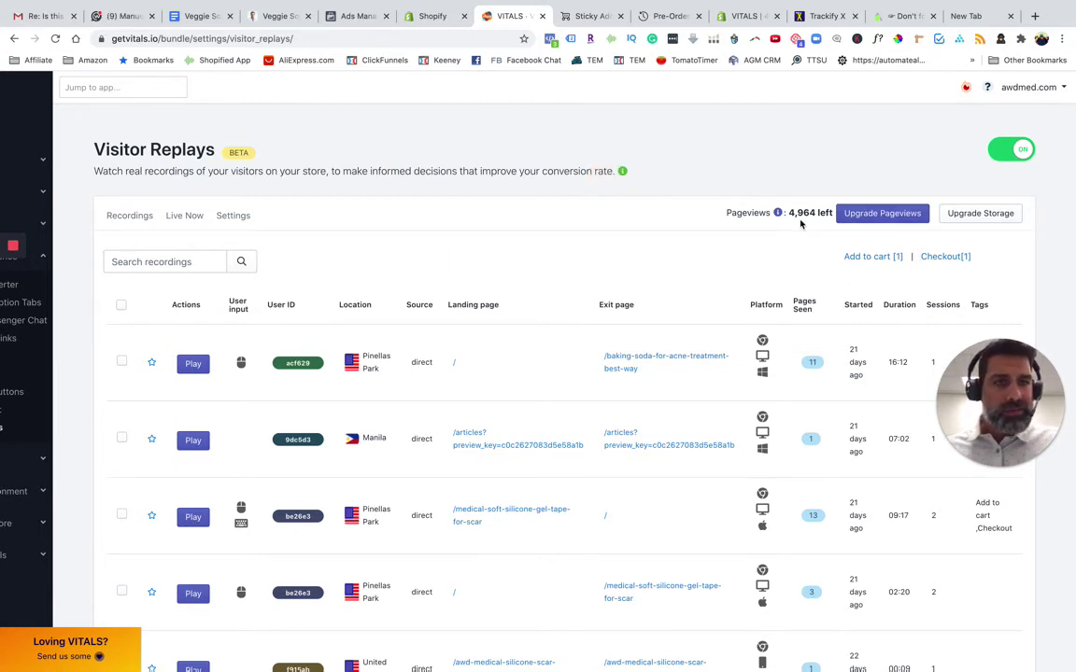
click(878, 257)
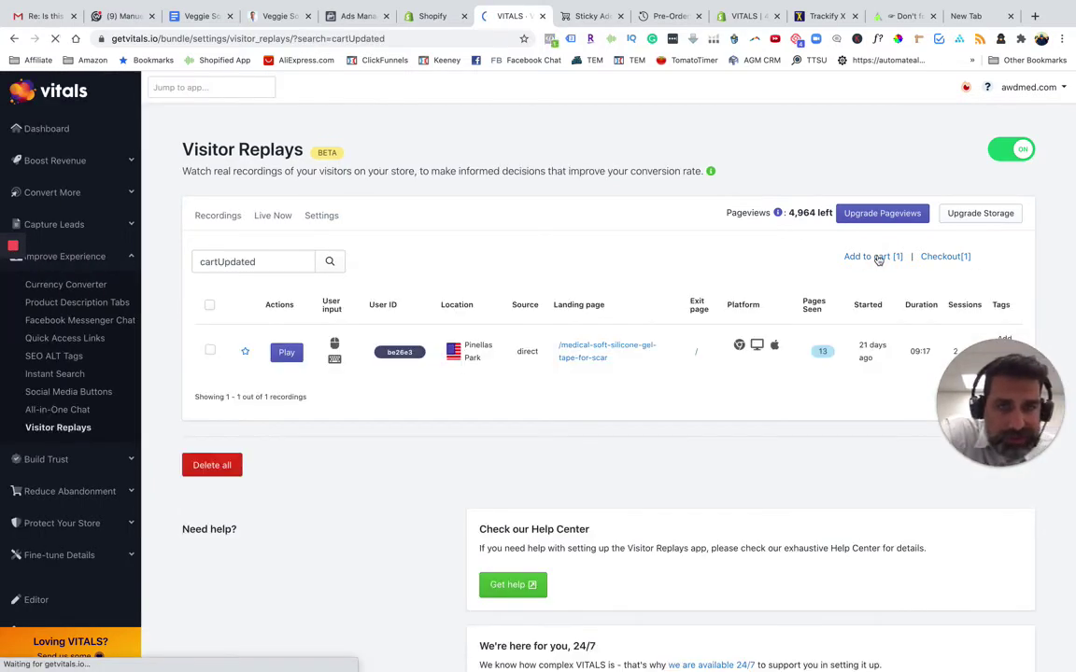
Watch the cartUpdated session's replay from its cart page to 03:25, then apply the Checkout filter
click(288, 353)
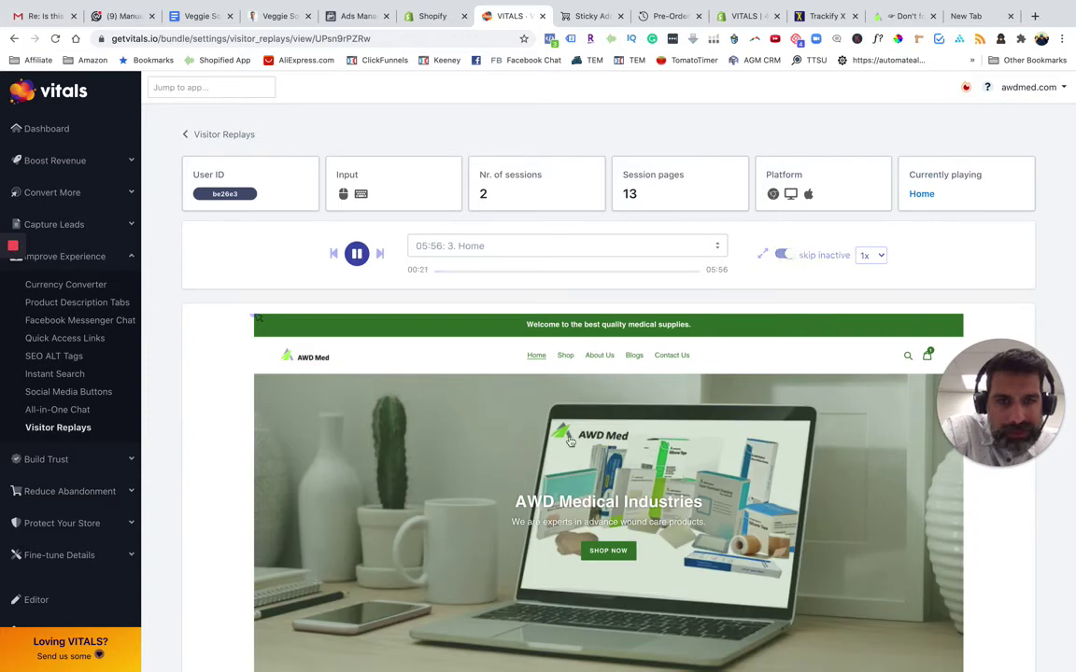
click(333, 254)
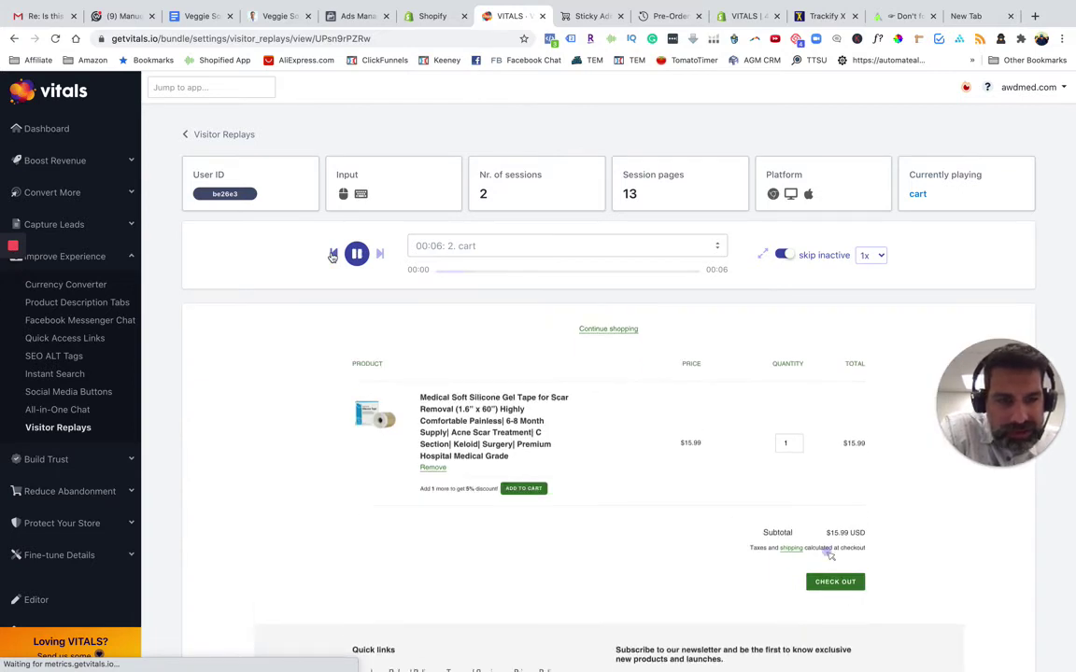
scroll(340, 338, down, 2)
scroll(341, 337, down, 1)
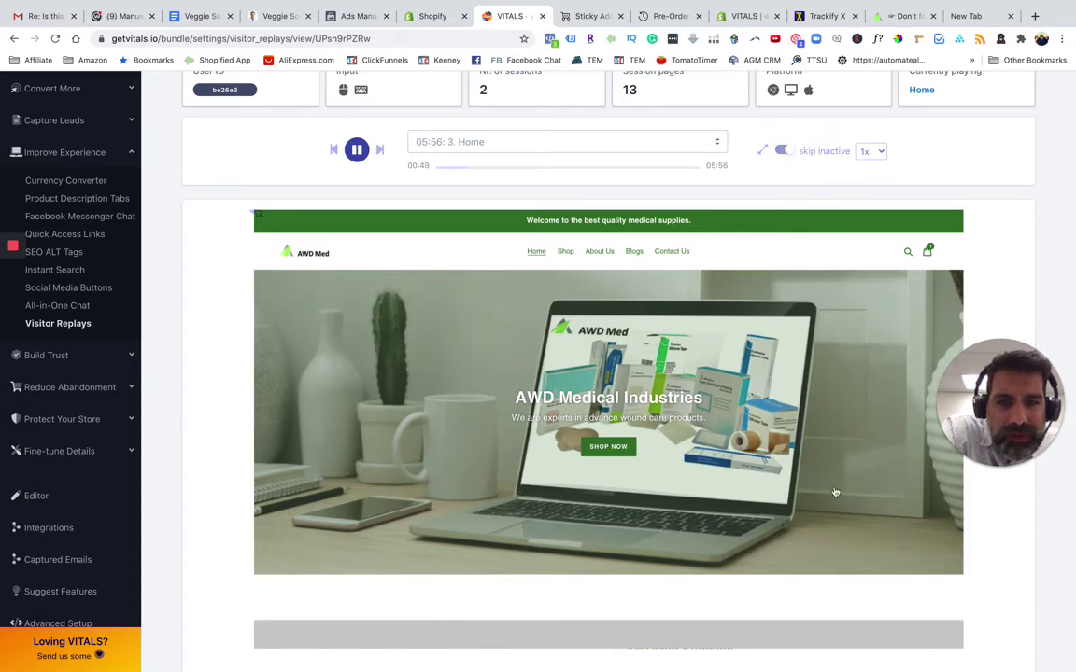
drag(1005, 425, 1007, 299)
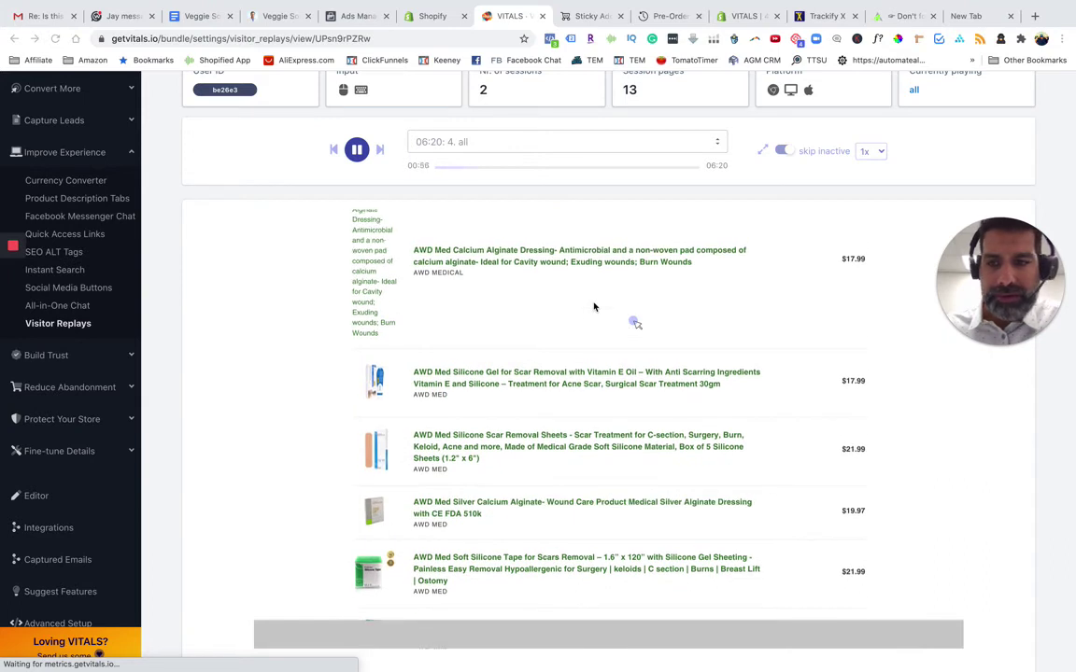
mouse_move(13, 265)
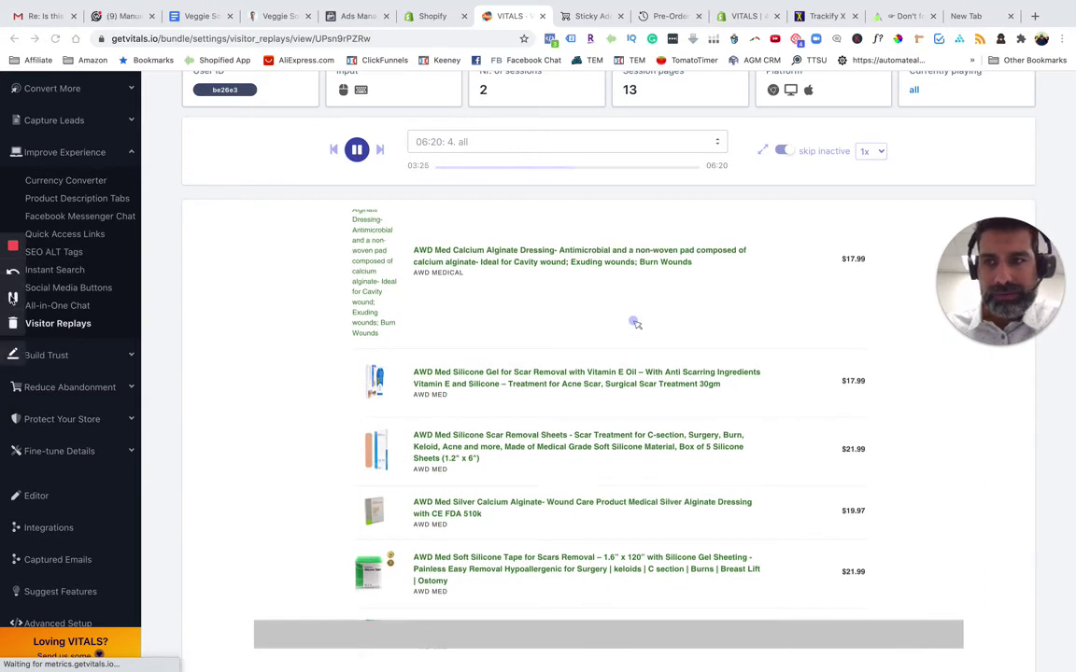
click(13, 297)
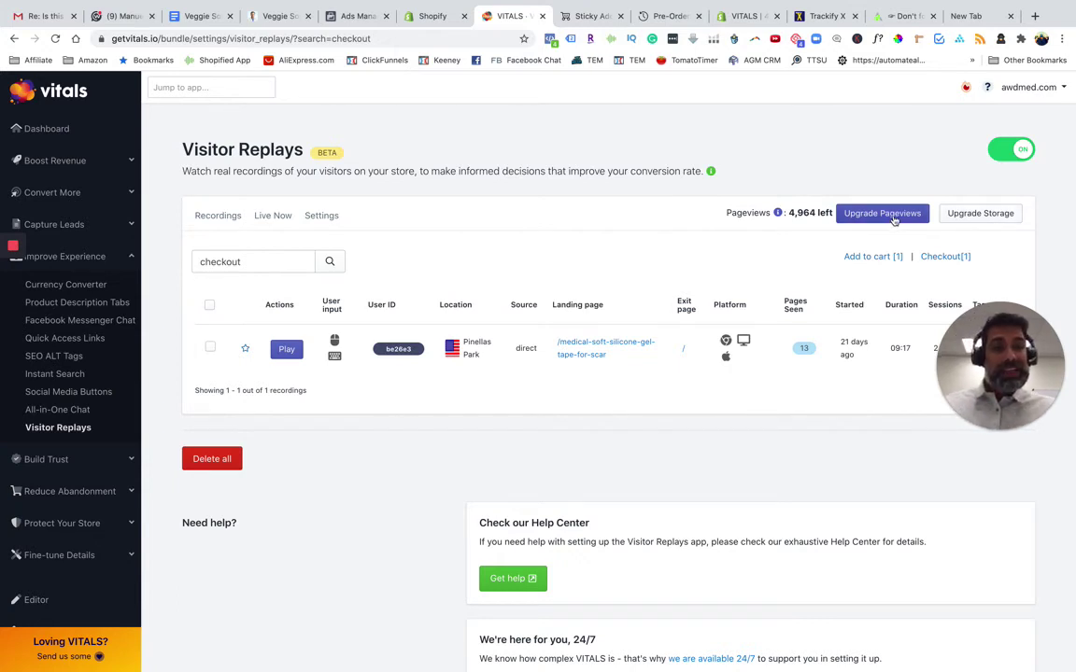
drag(831, 212, 789, 212)
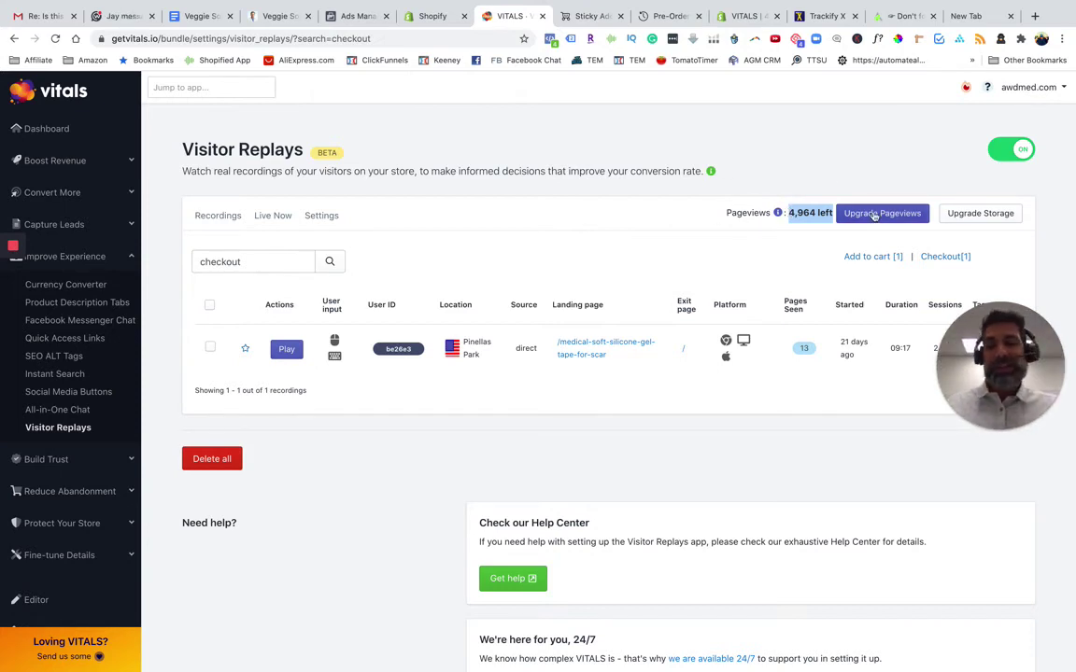
click(812, 214)
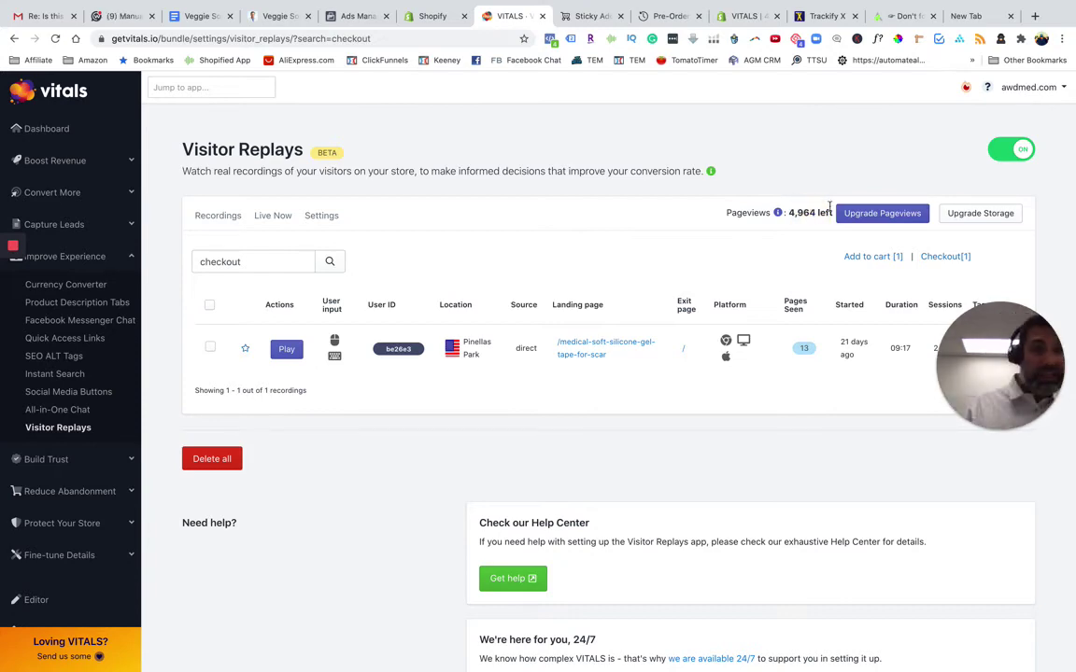
click(868, 213)
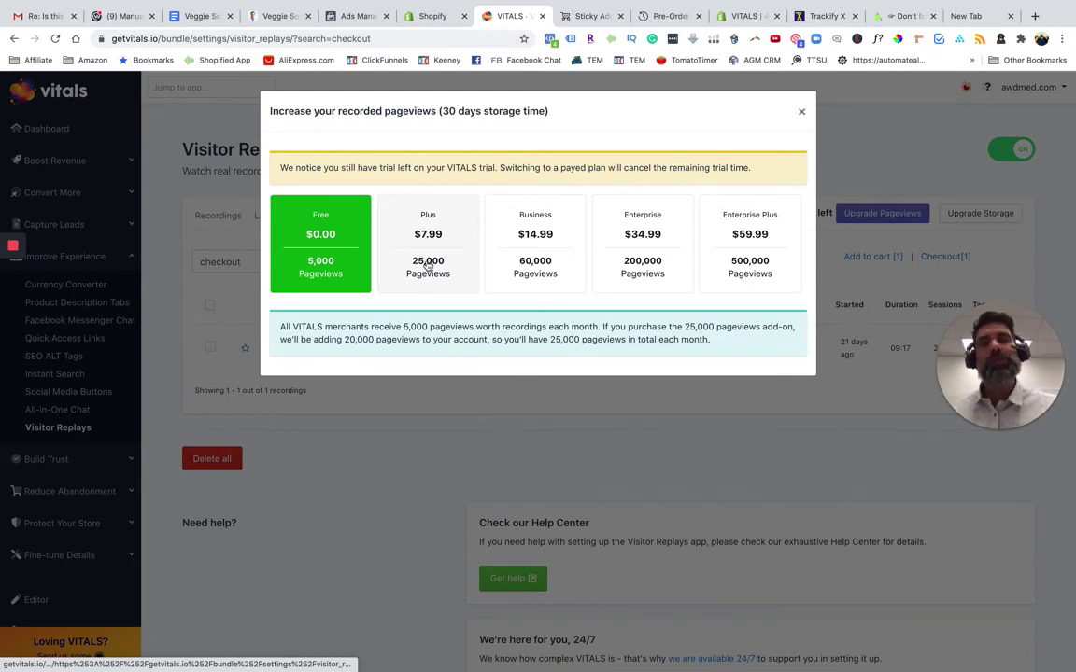
click(801, 112)
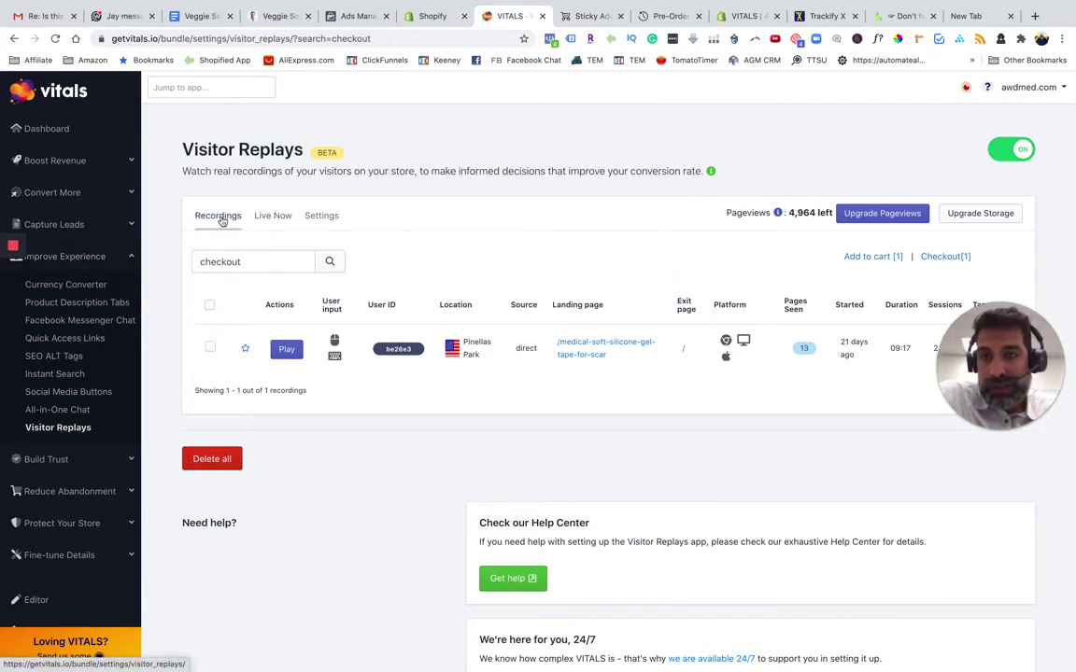
Exclude preview pages of unpublished products from Visitor Replays recordings and save the settings
click(320, 218)
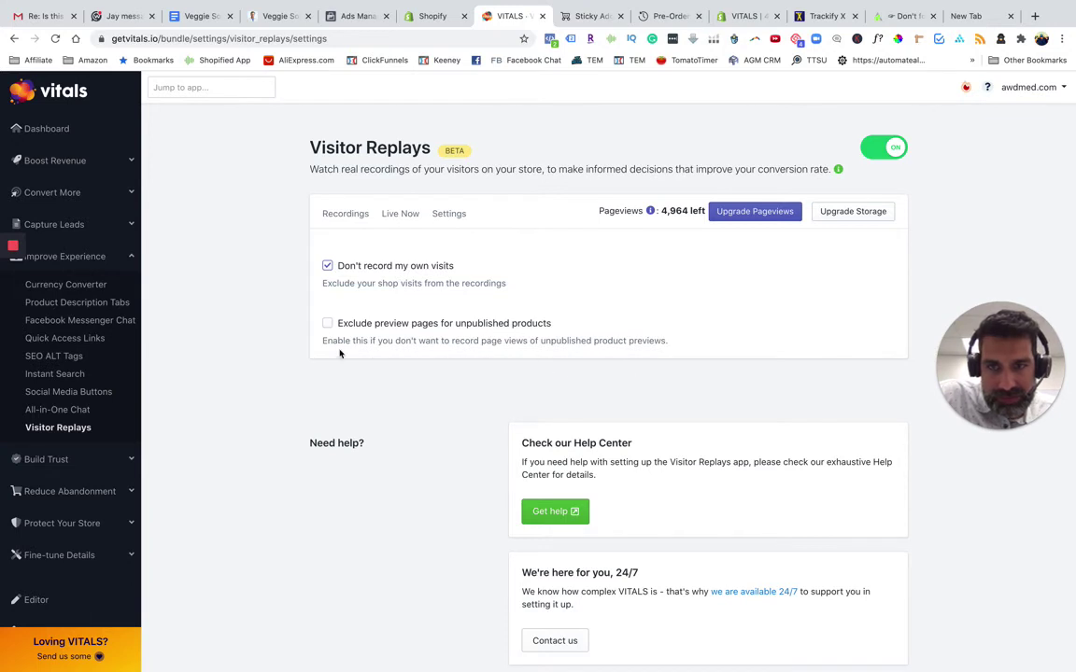
click(327, 323)
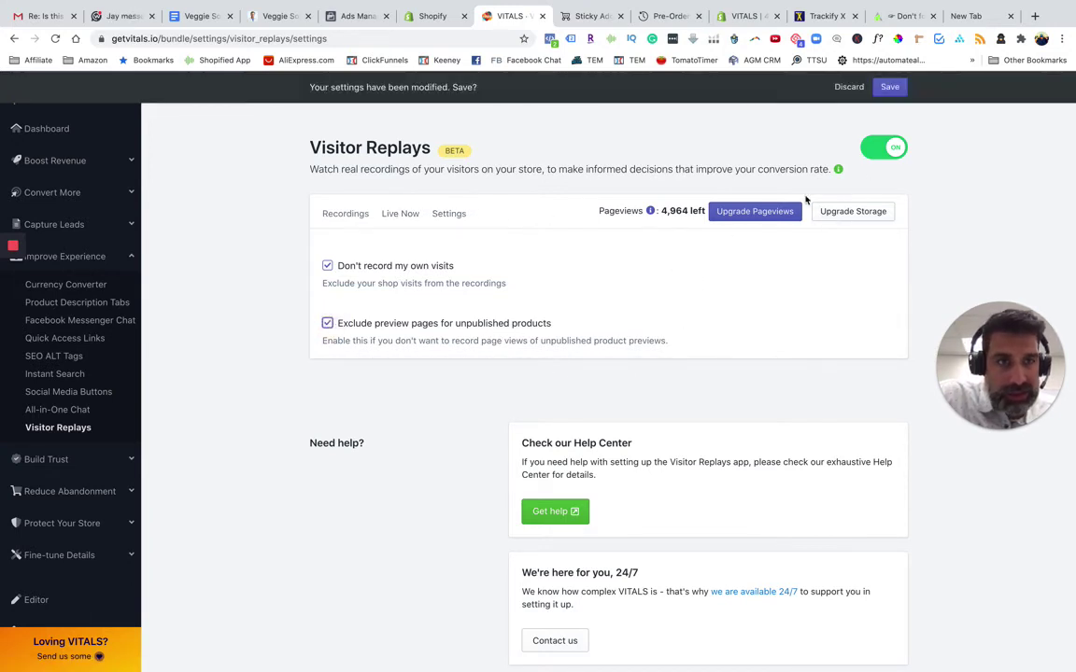
click(889, 86)
scroll(463, 487, down, 3)
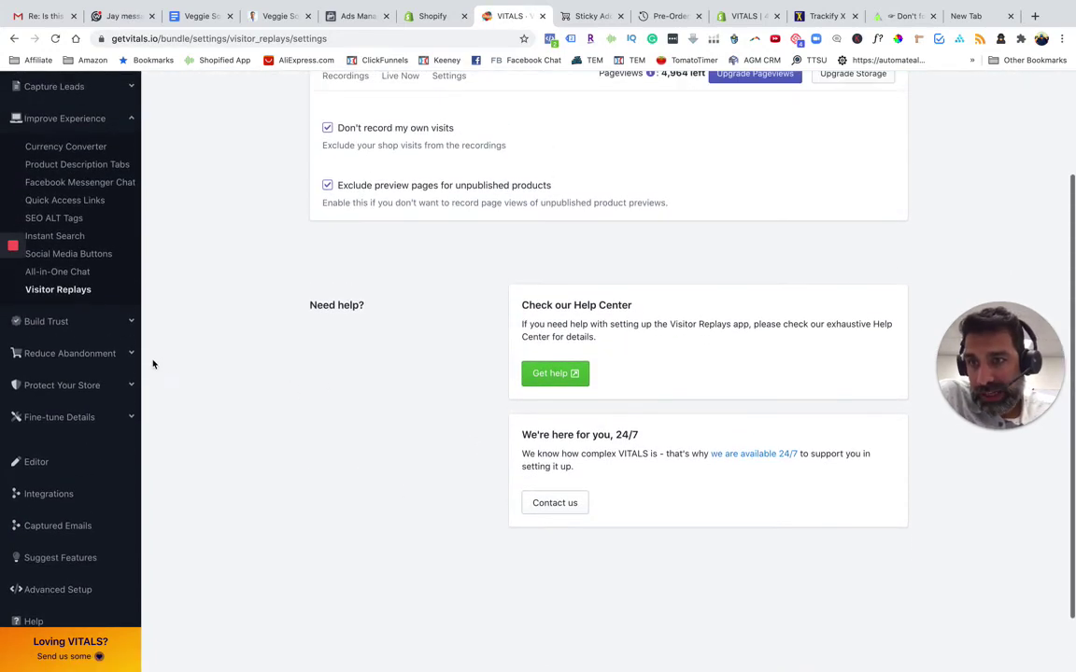
Return to the Product Reviews overview and switch the Product Reviews app on
mouse_move(3, 255)
click(12, 299)
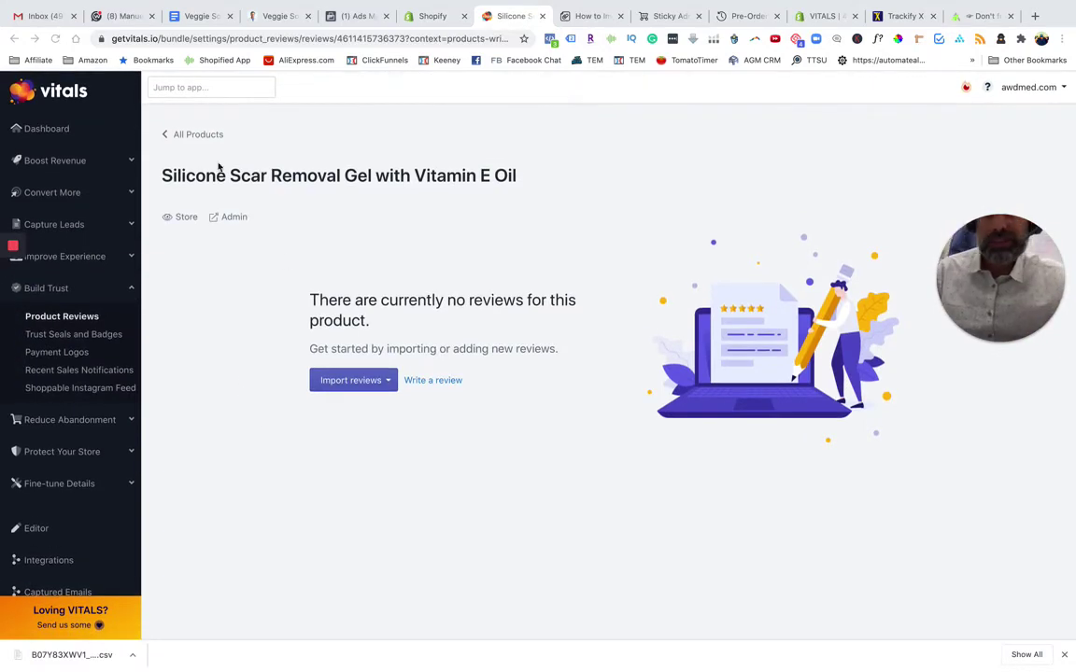
click(197, 134)
click(197, 134)
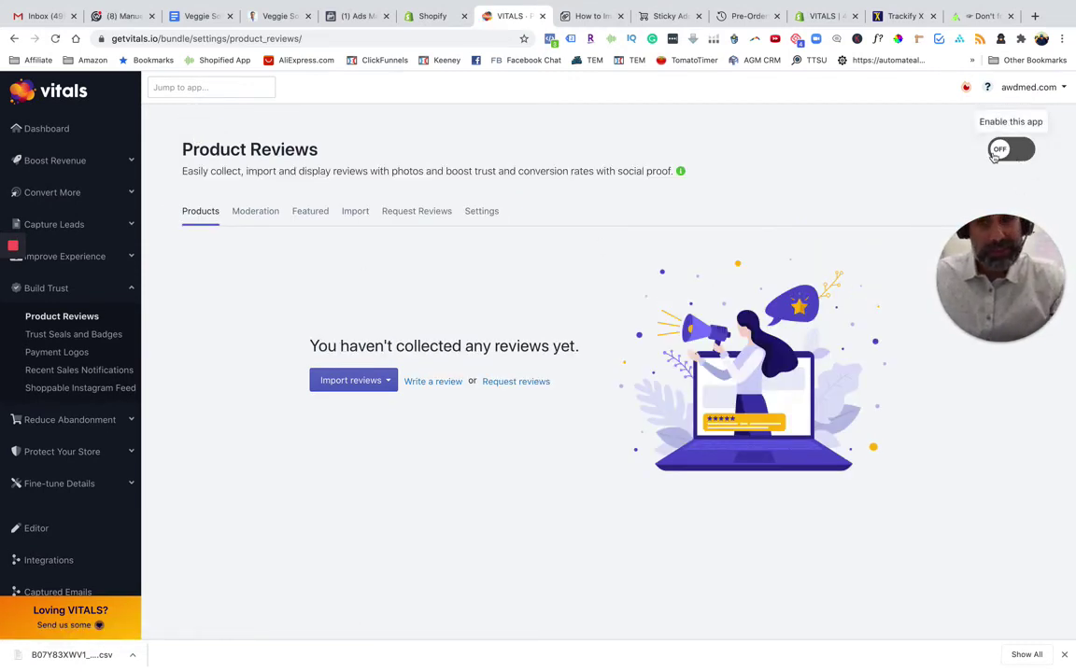
click(996, 154)
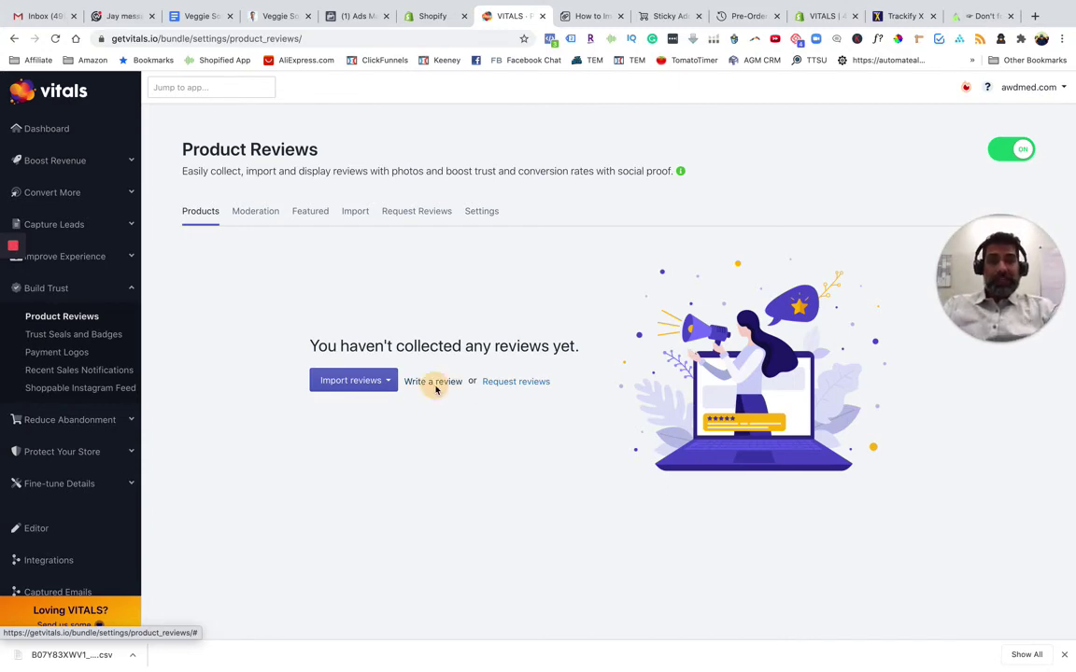
click(435, 382)
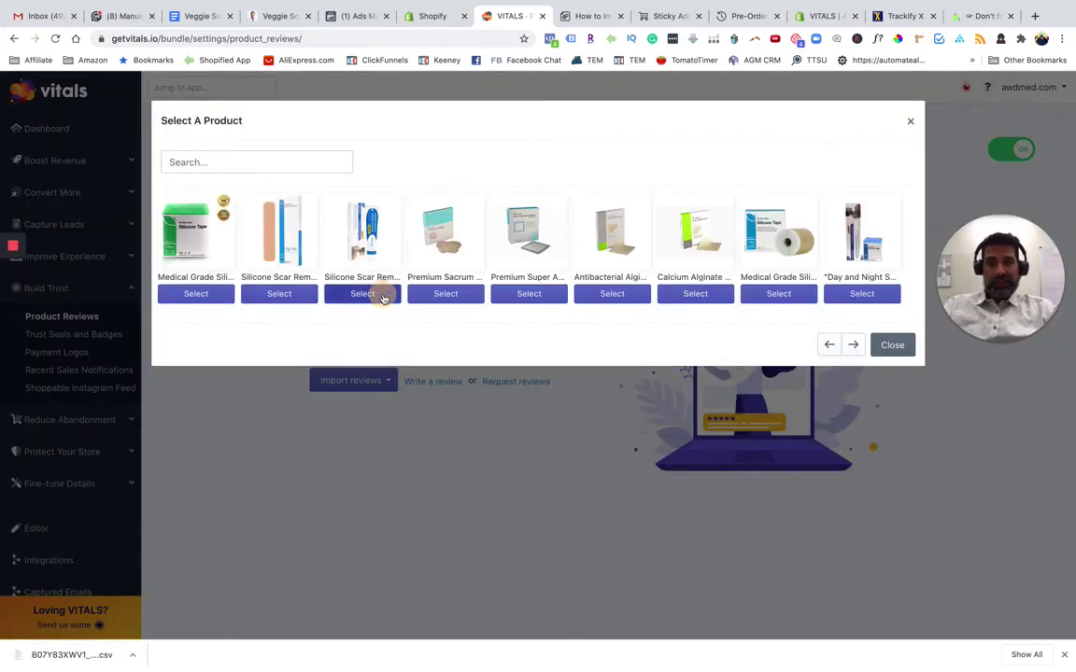
Start a 5-star review for the silicone scar gel, entering the reviewer's name and e-mail
click(373, 294)
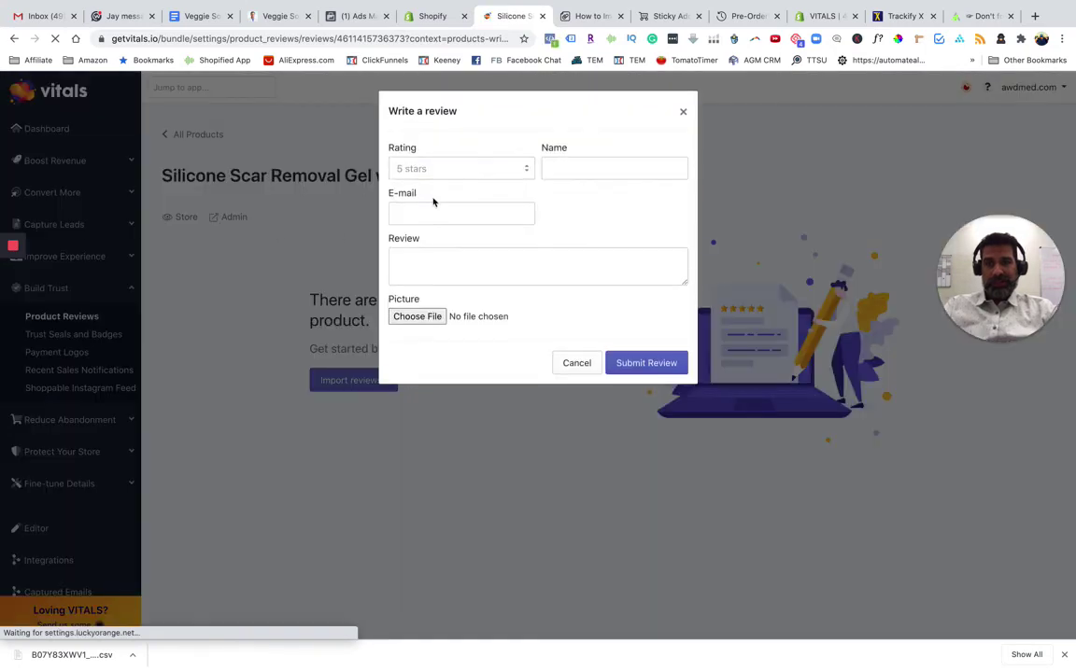
click(438, 173)
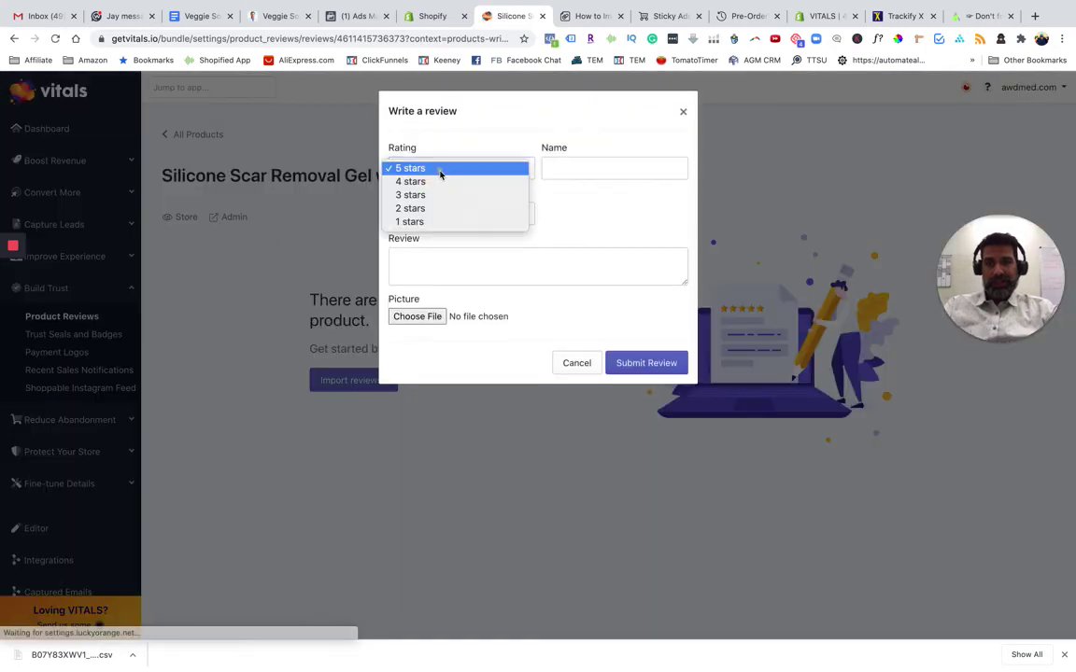
click(450, 171)
click(571, 166)
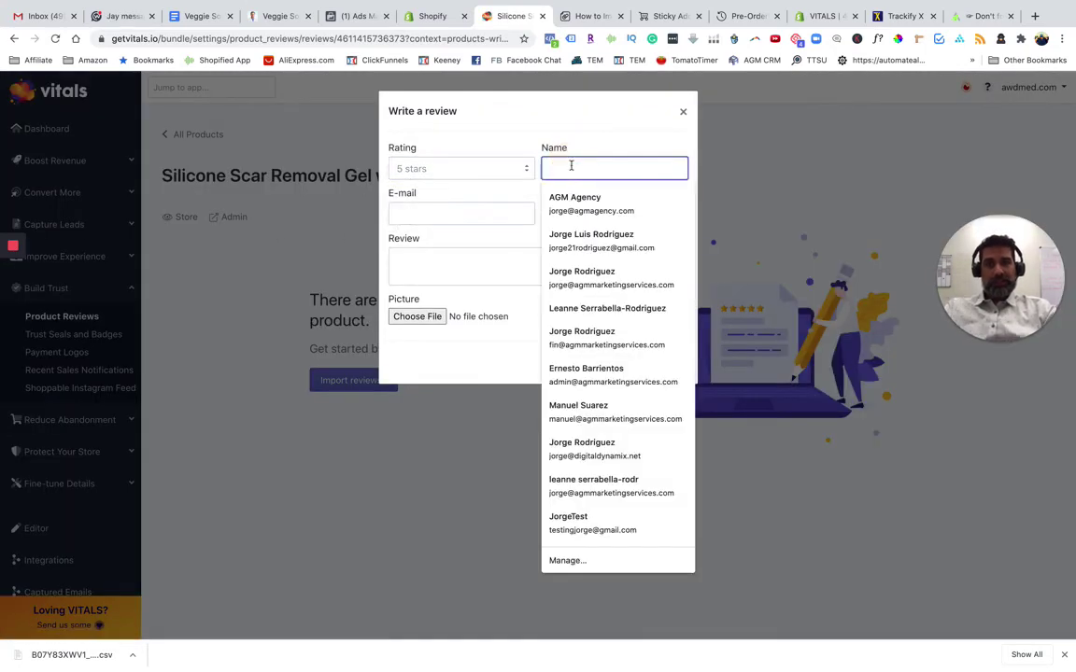
click(446, 213)
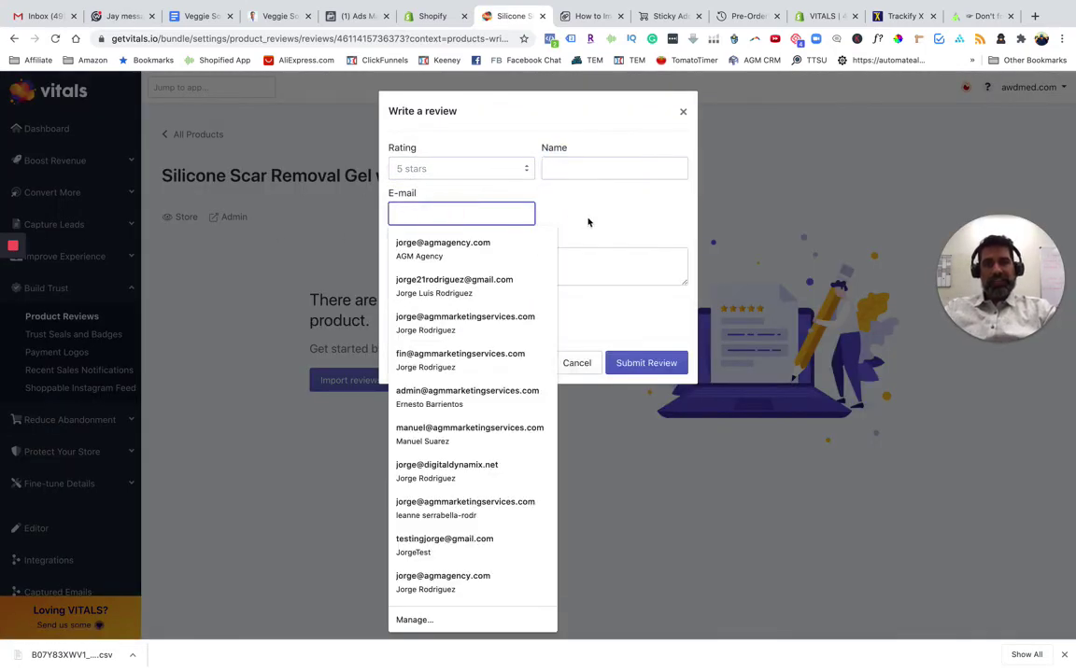
click(471, 216)
click(465, 215)
click(615, 219)
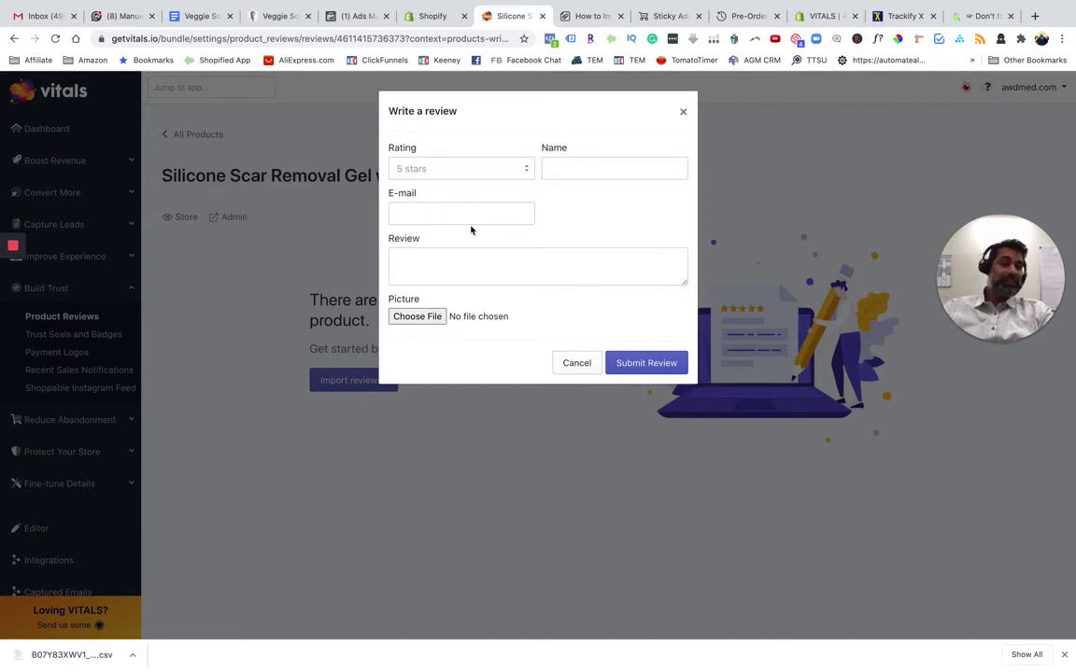
Begin the review text and try attaching a picture, then cancel the review form
click(437, 264)
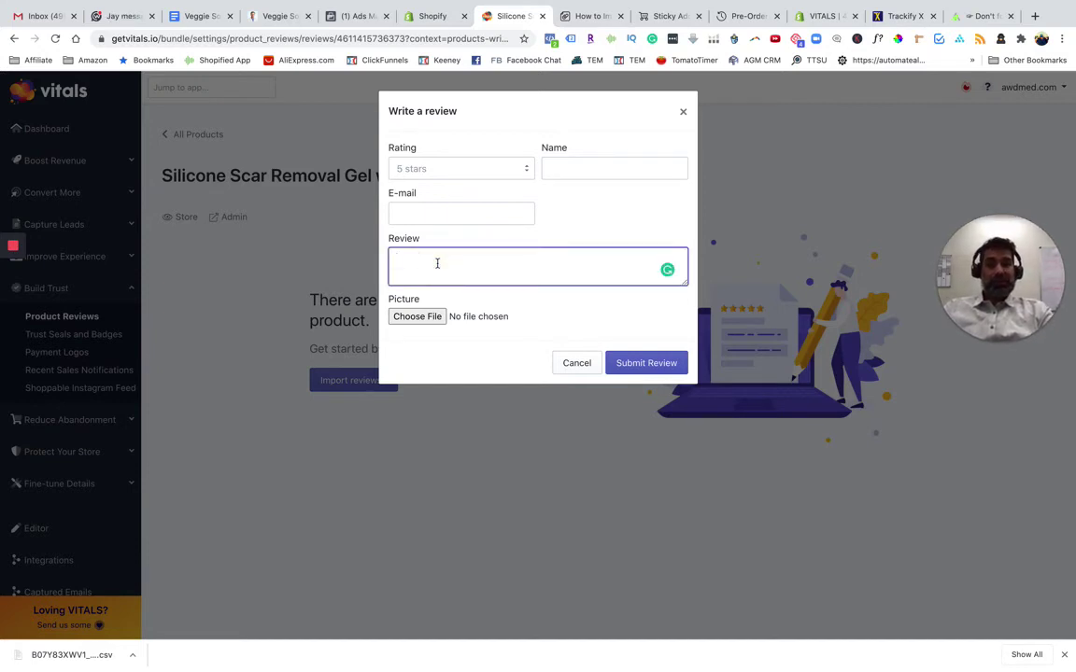
click(431, 318)
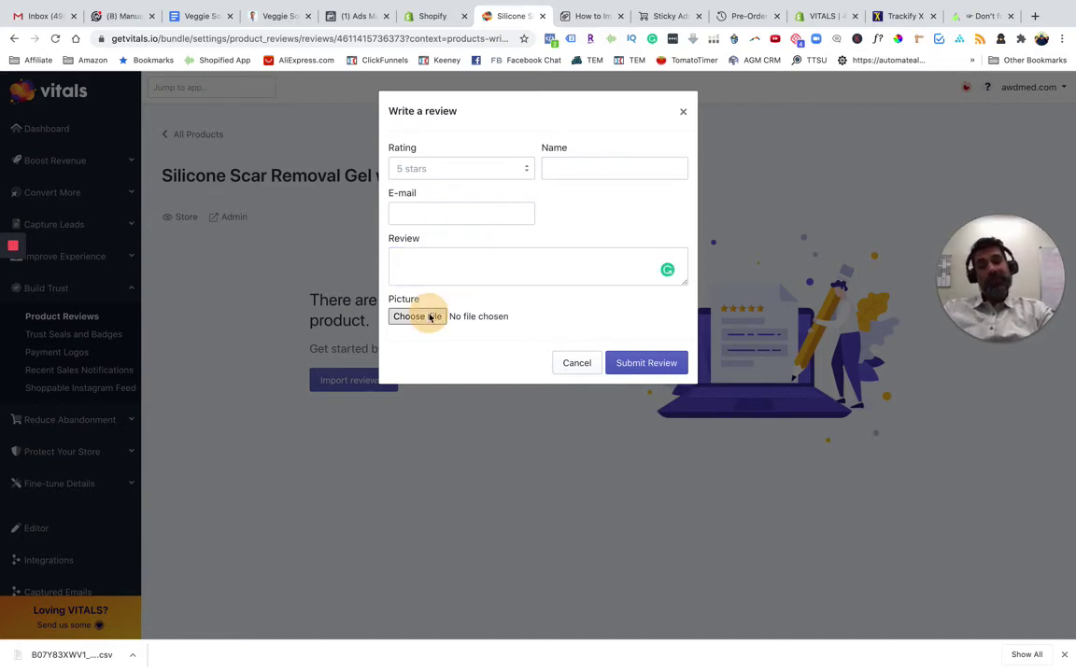
click(709, 275)
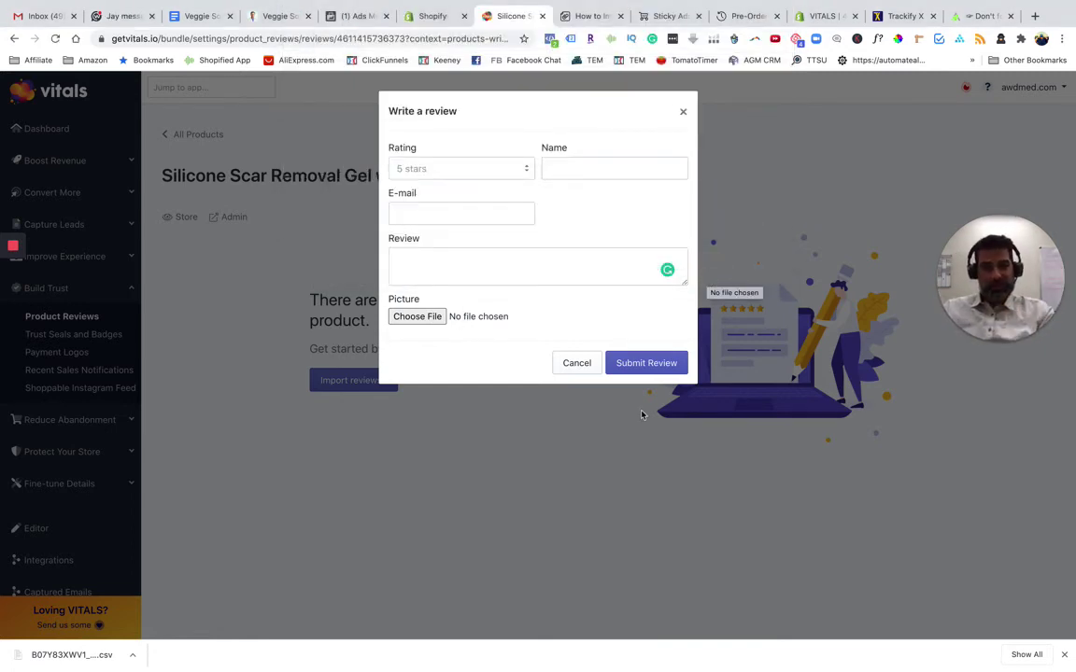
click(570, 366)
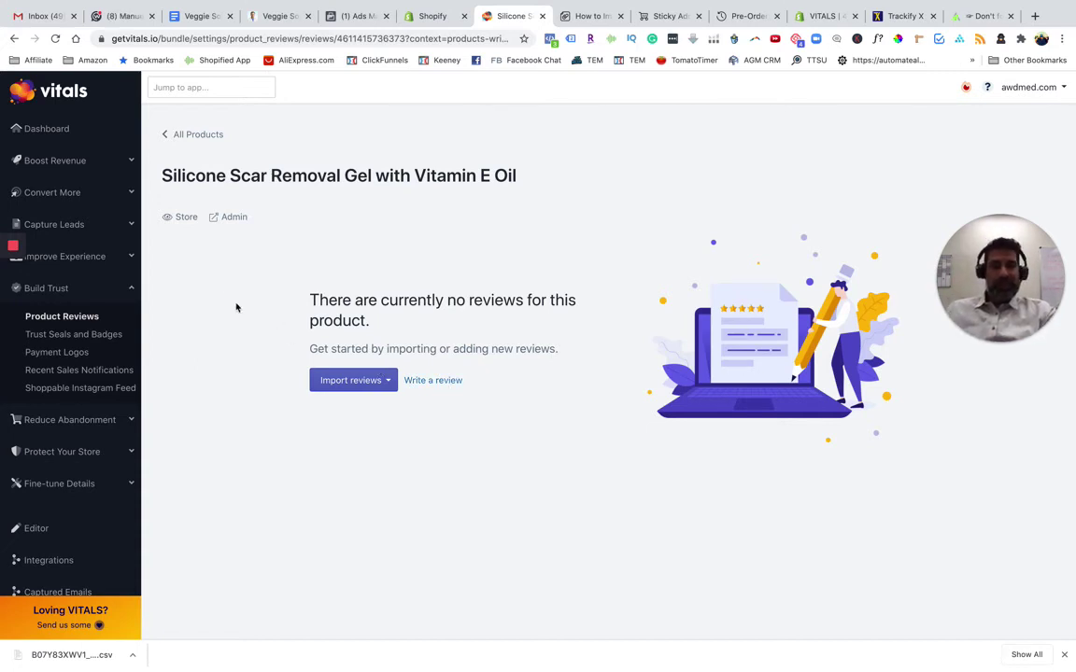
mouse_move(18, 254)
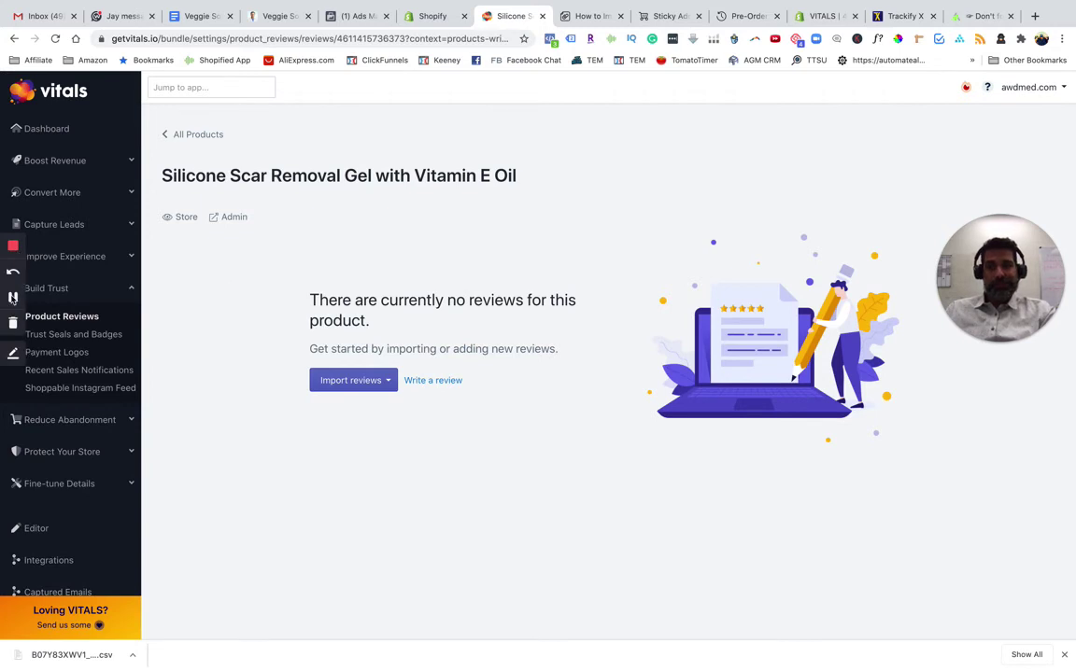
click(13, 297)
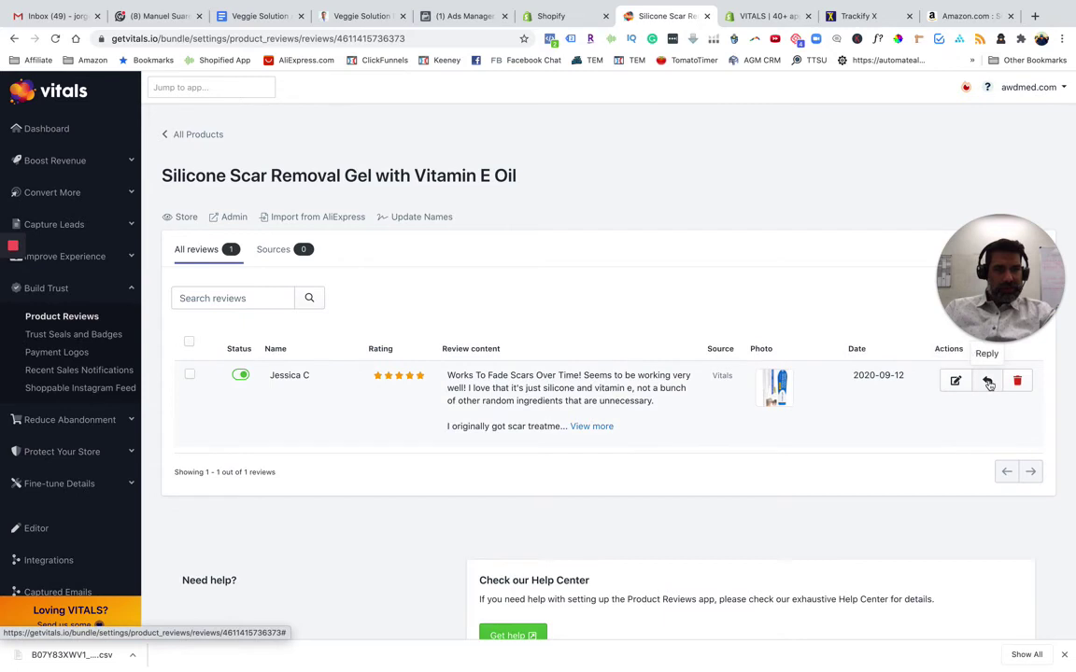
Publish the scar gel's 5-star review through the bulk Actions > Publish option
drag(1017, 272, 875, 169)
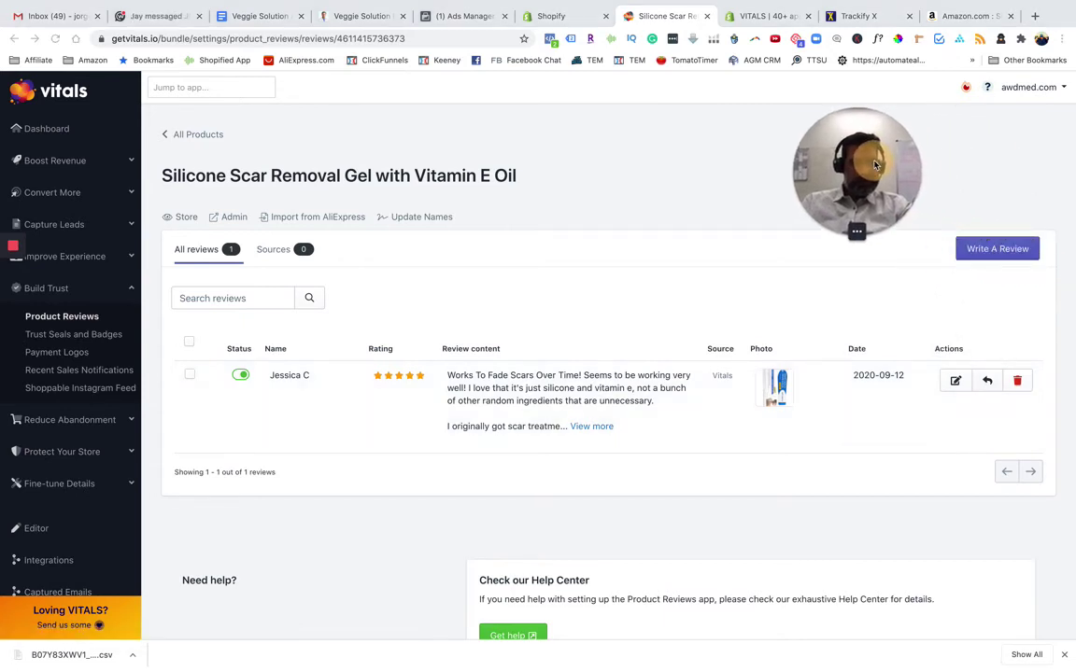
click(190, 374)
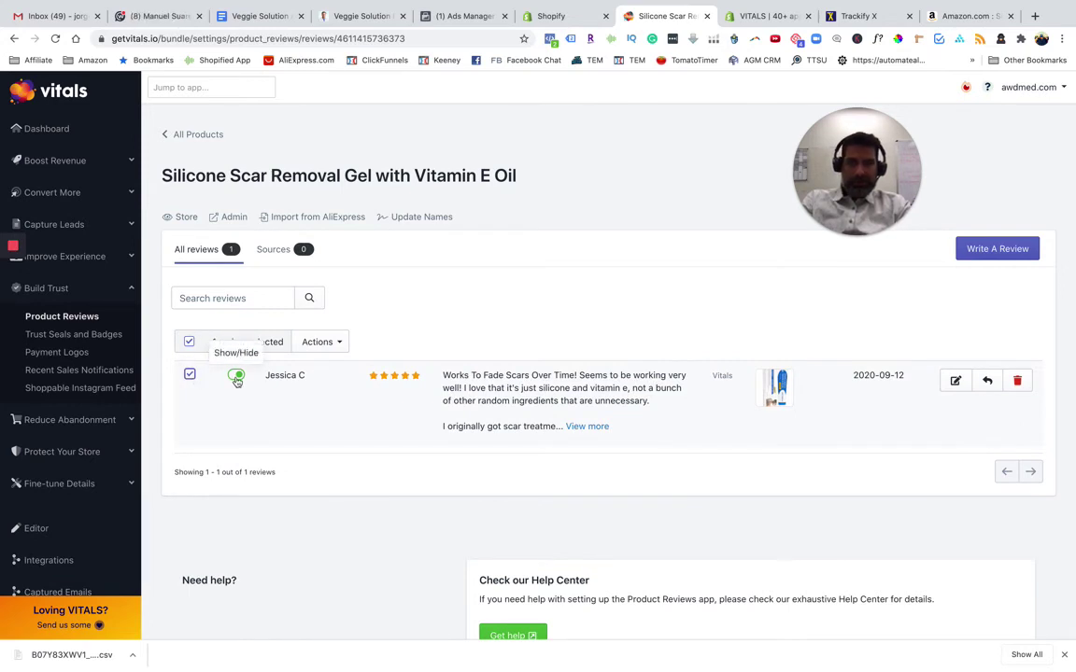
click(323, 347)
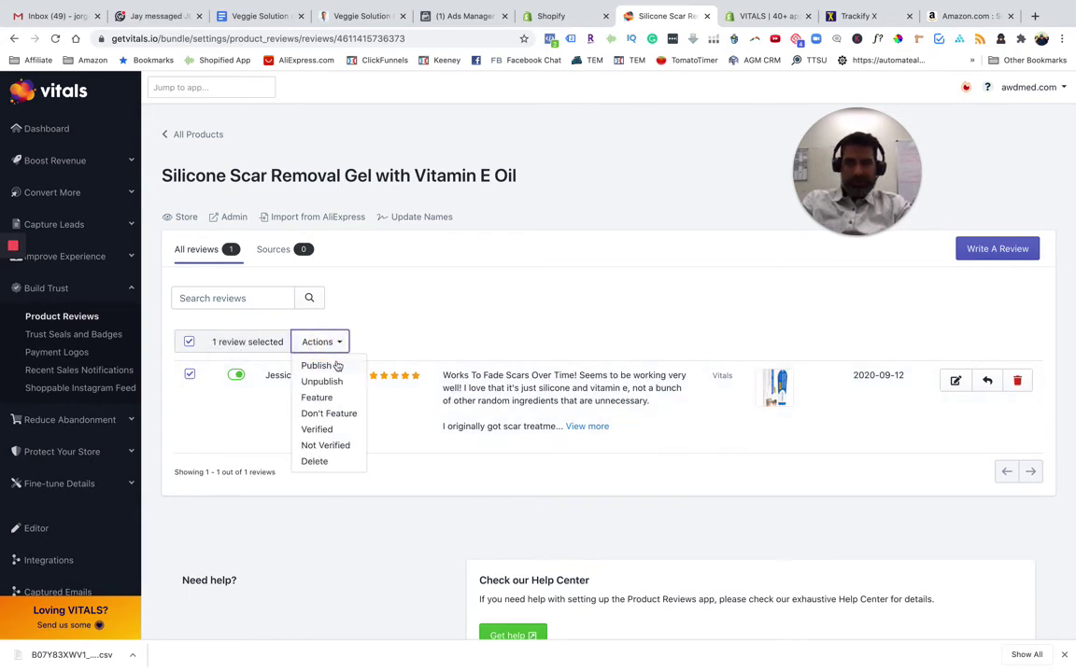
click(336, 365)
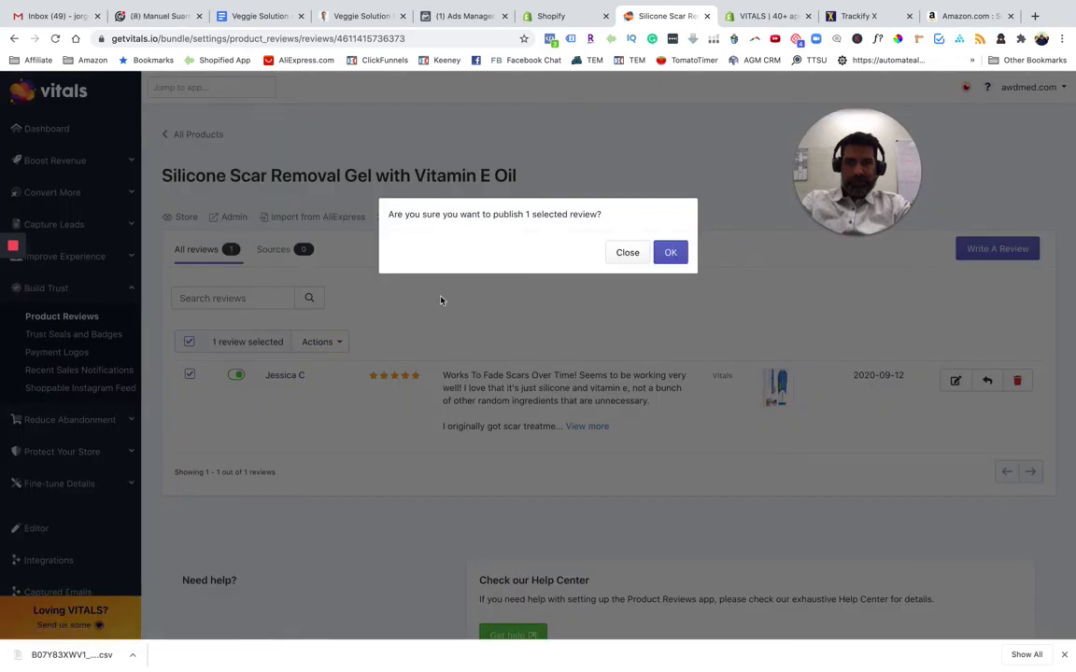
click(672, 254)
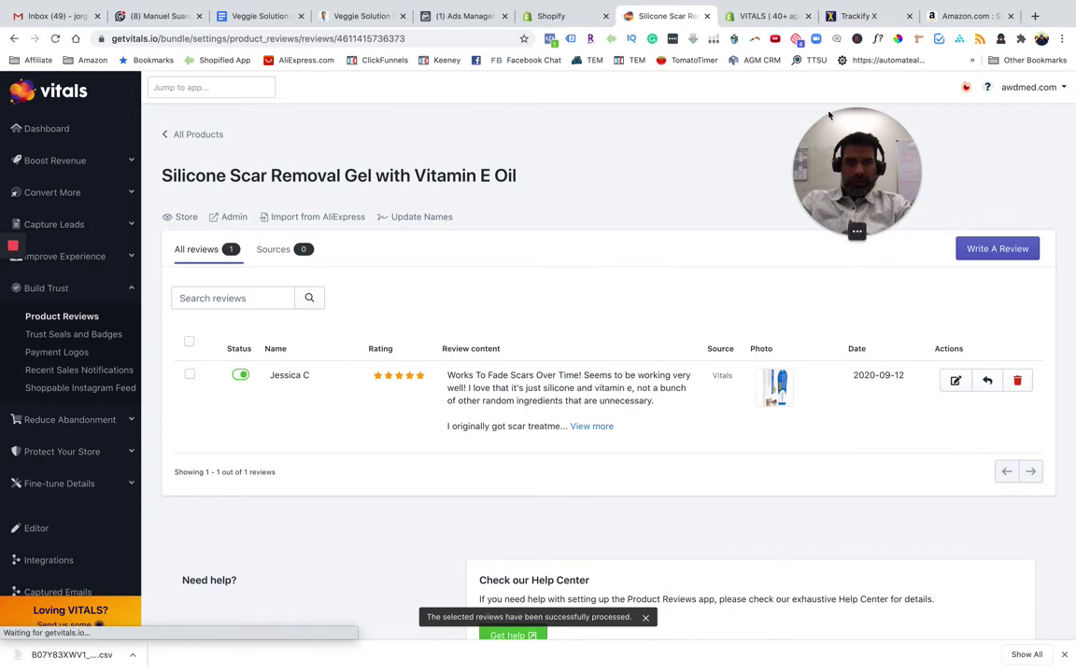
click(756, 16)
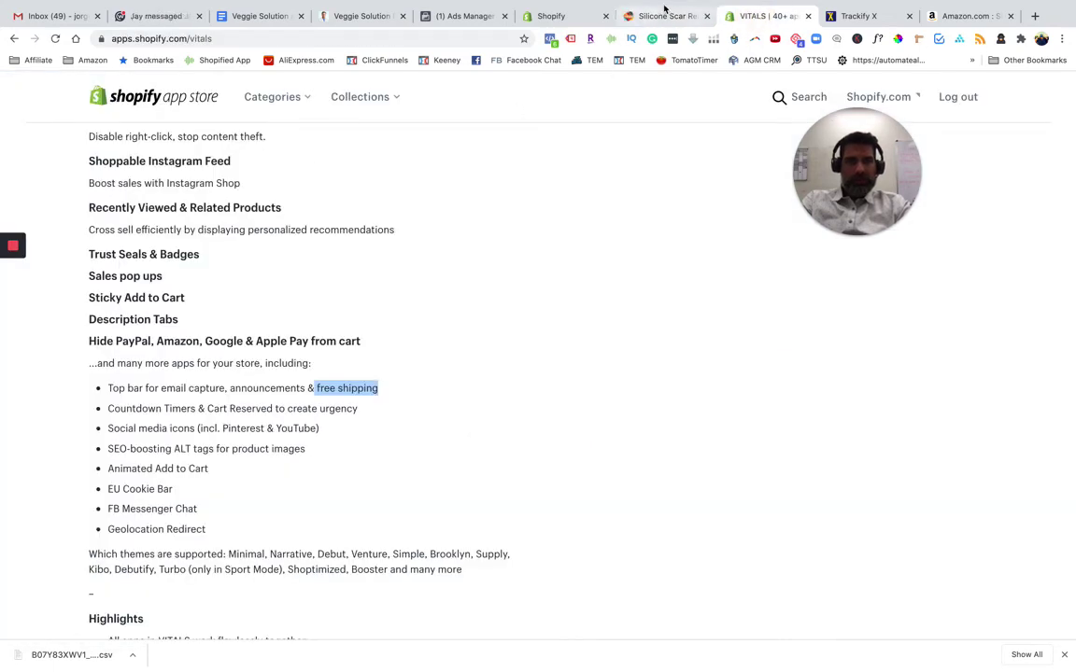
Continue into the AWD Med store with the store account and jump to the scar gel's reviews
click(551, 16)
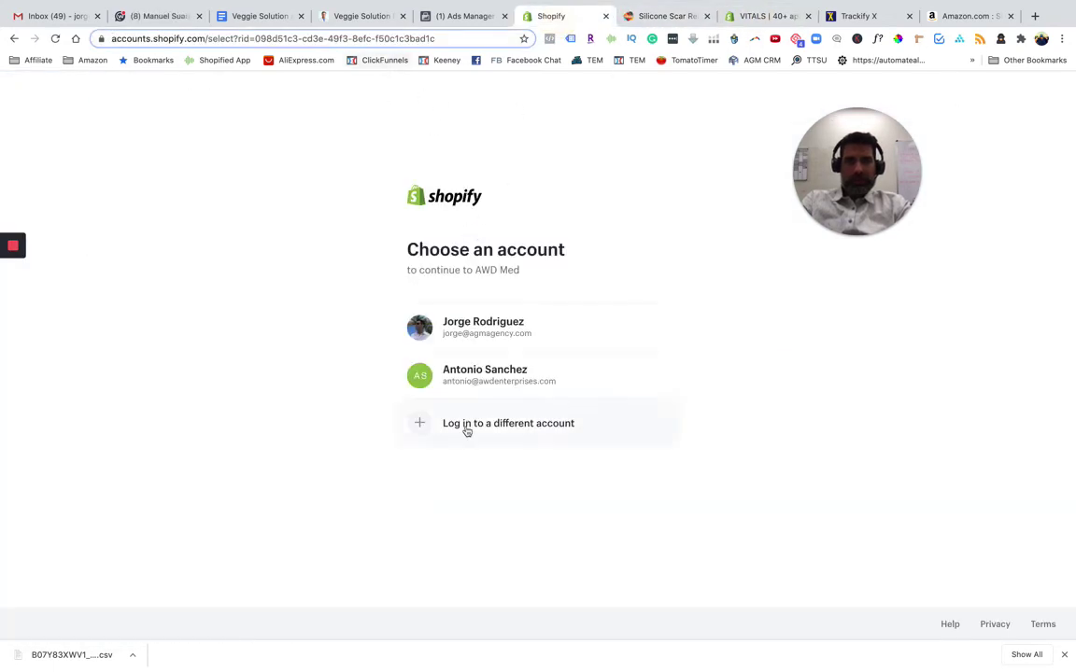
click(495, 378)
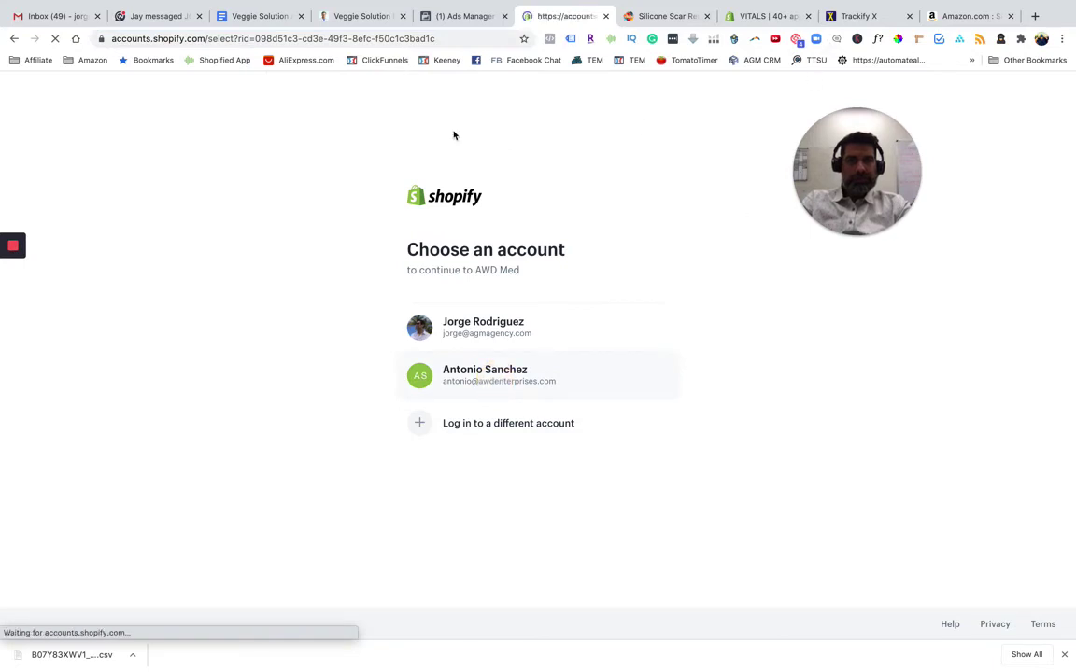
click(12, 297)
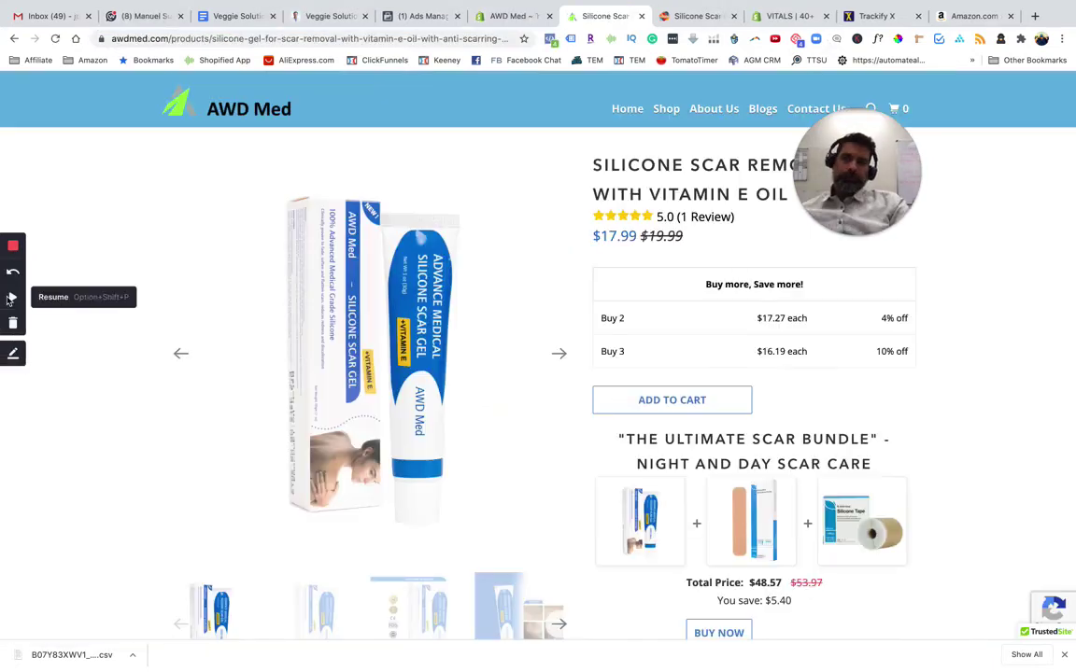
click(12, 297)
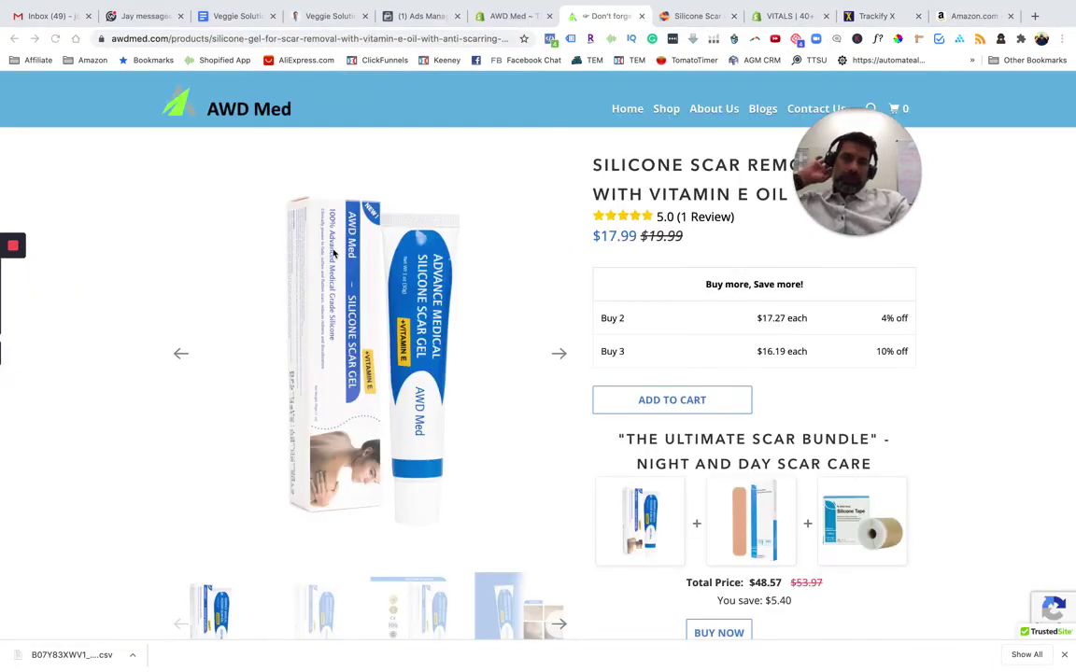
click(734, 219)
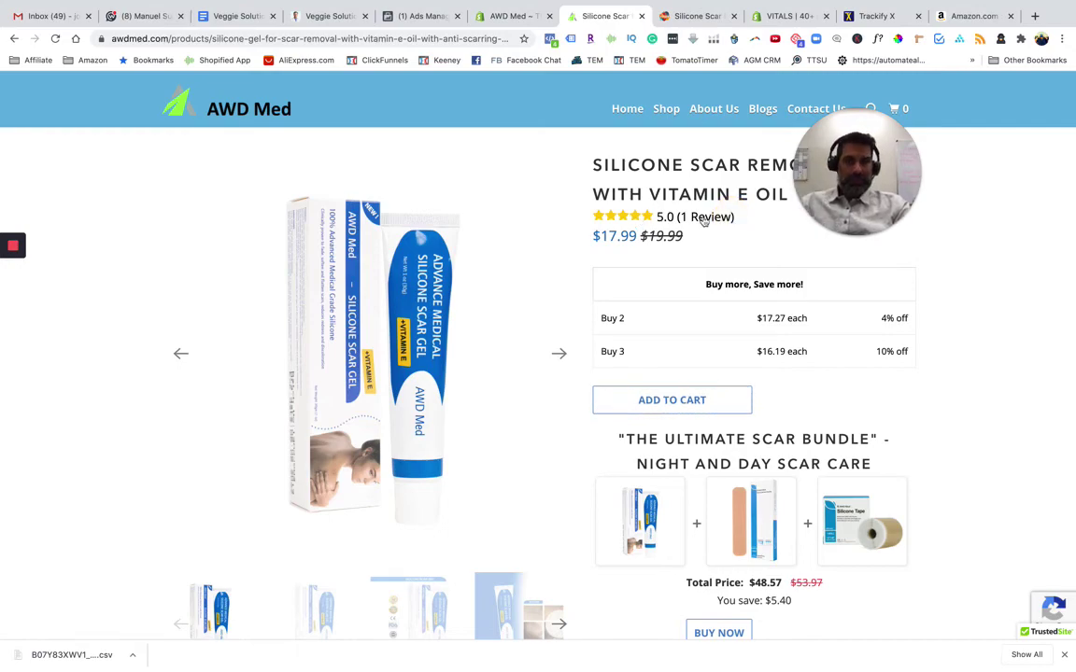
Read the 5.0 review on the storefront product page, then view the gel's Amazon listing
scroll(671, 277, down, 7)
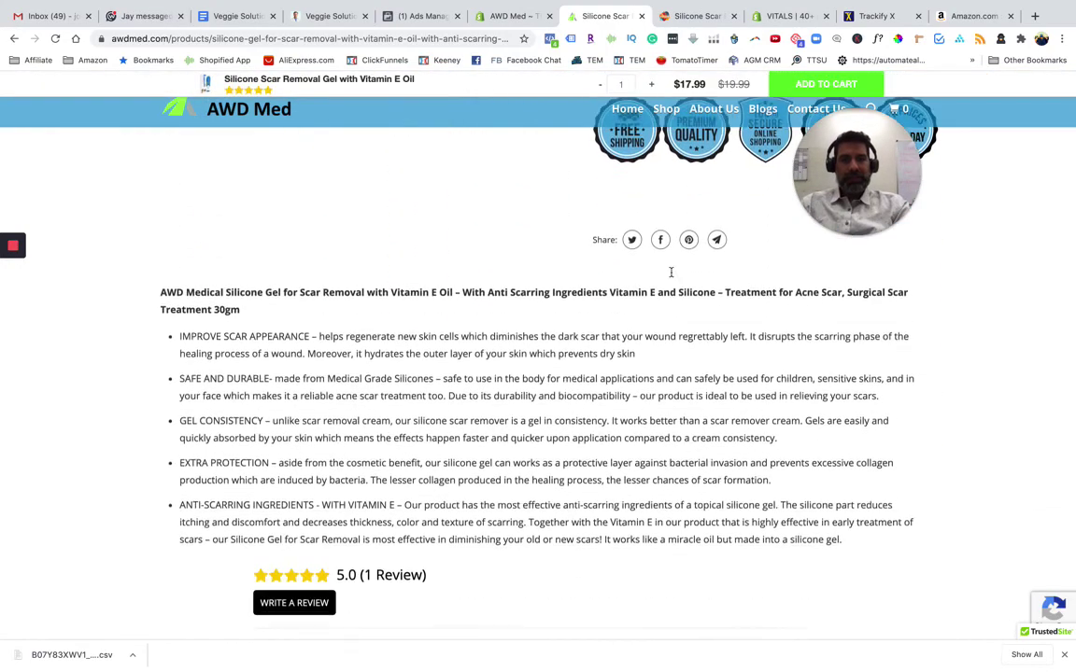
scroll(672, 277, up, 2)
scroll(672, 277, down, 1)
scroll(671, 277, down, 6)
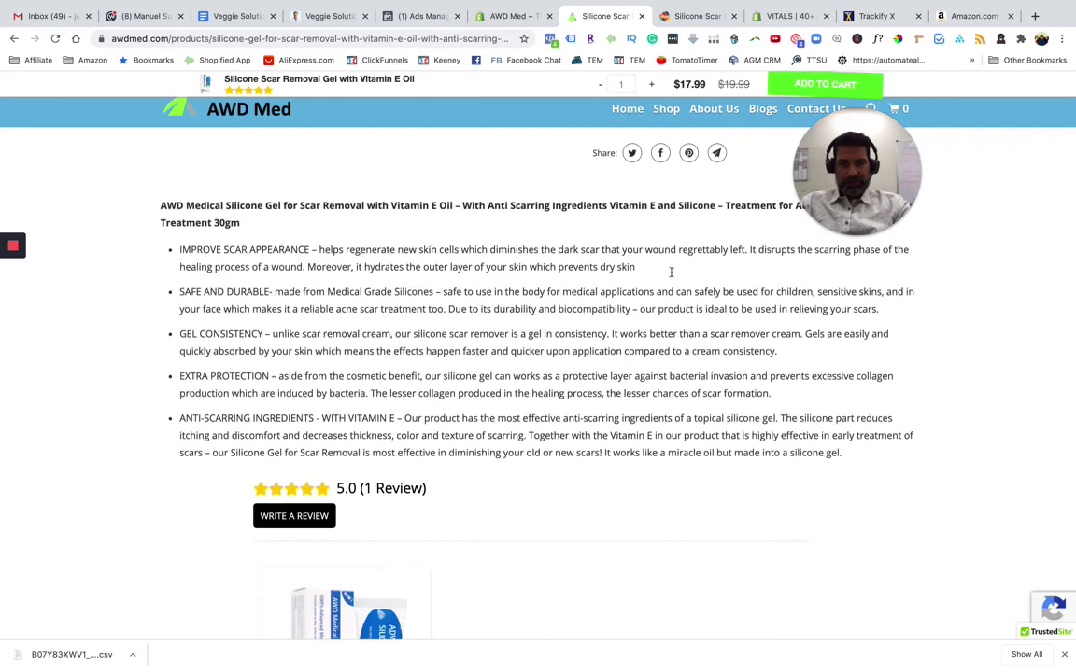
scroll(671, 277, down, 3)
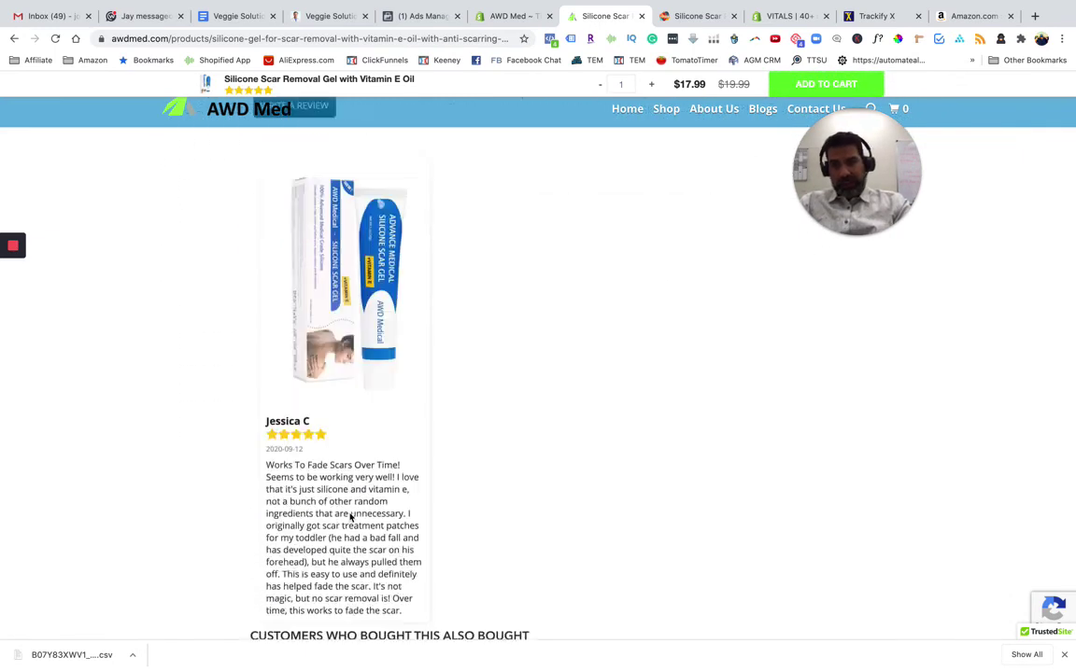
drag(293, 377, 409, 504)
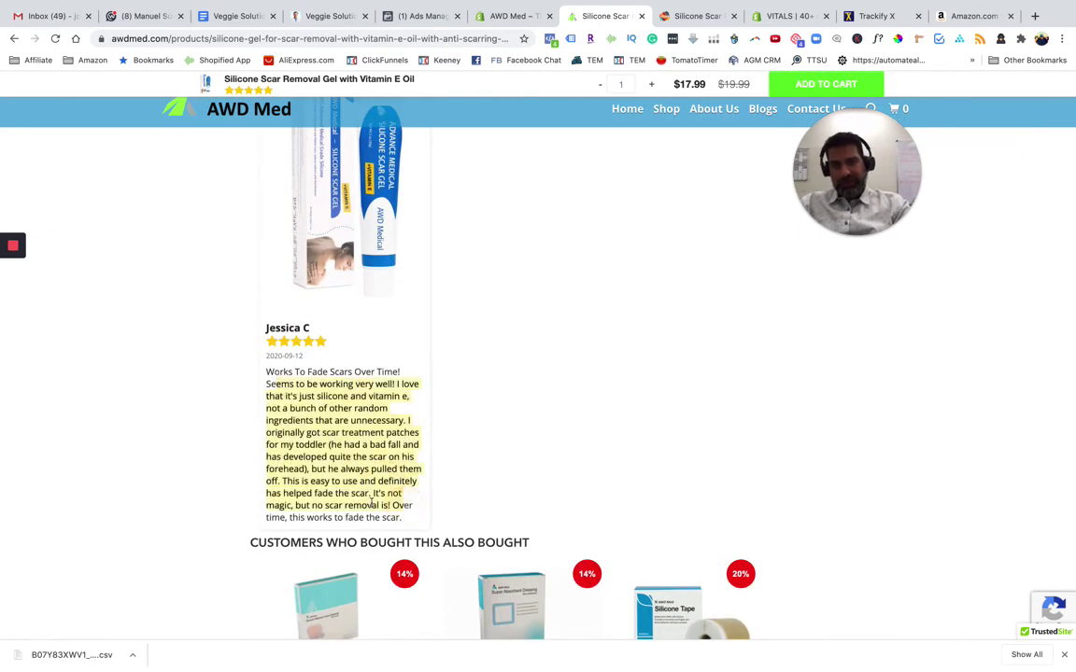
click(333, 453)
scroll(370, 329, up, 1)
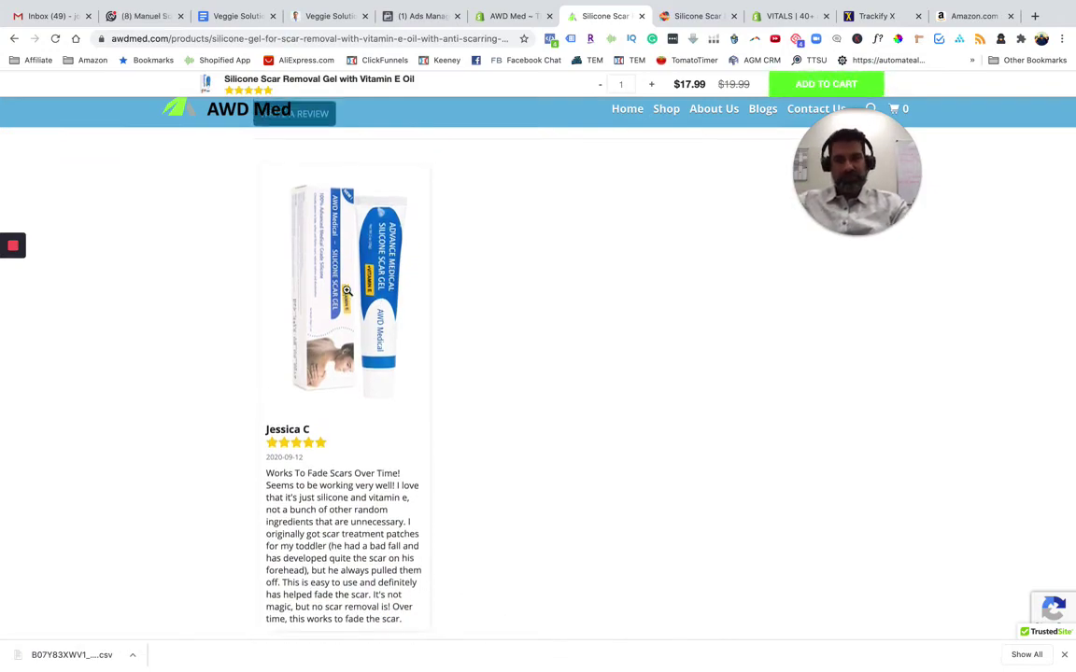
scroll(346, 291, up, 10)
scroll(329, 524, down, 10)
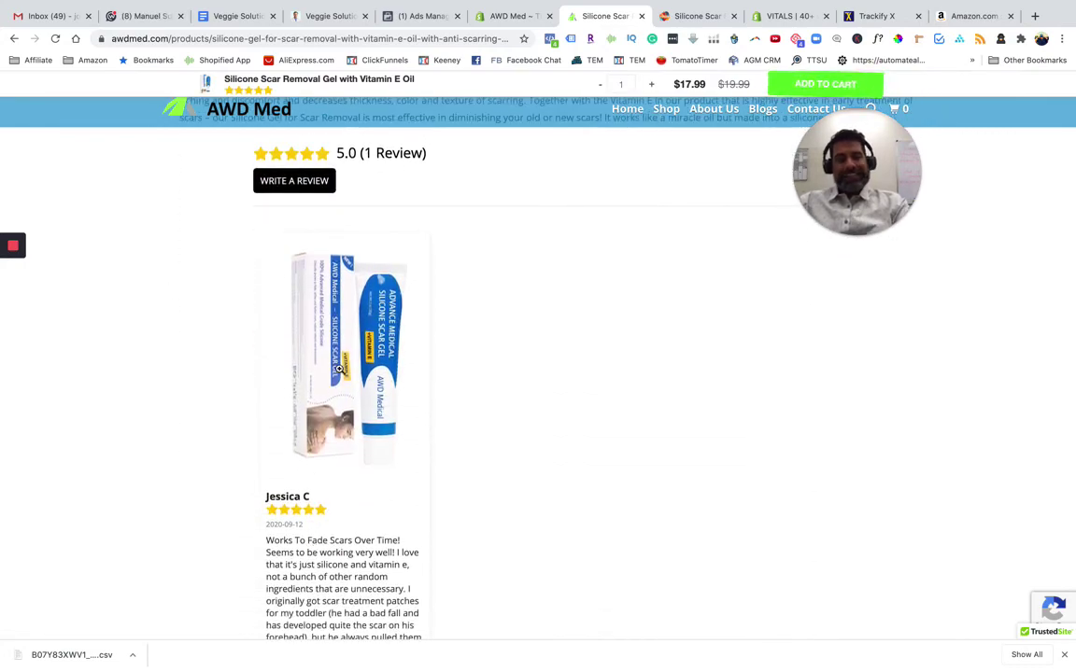
click(951, 16)
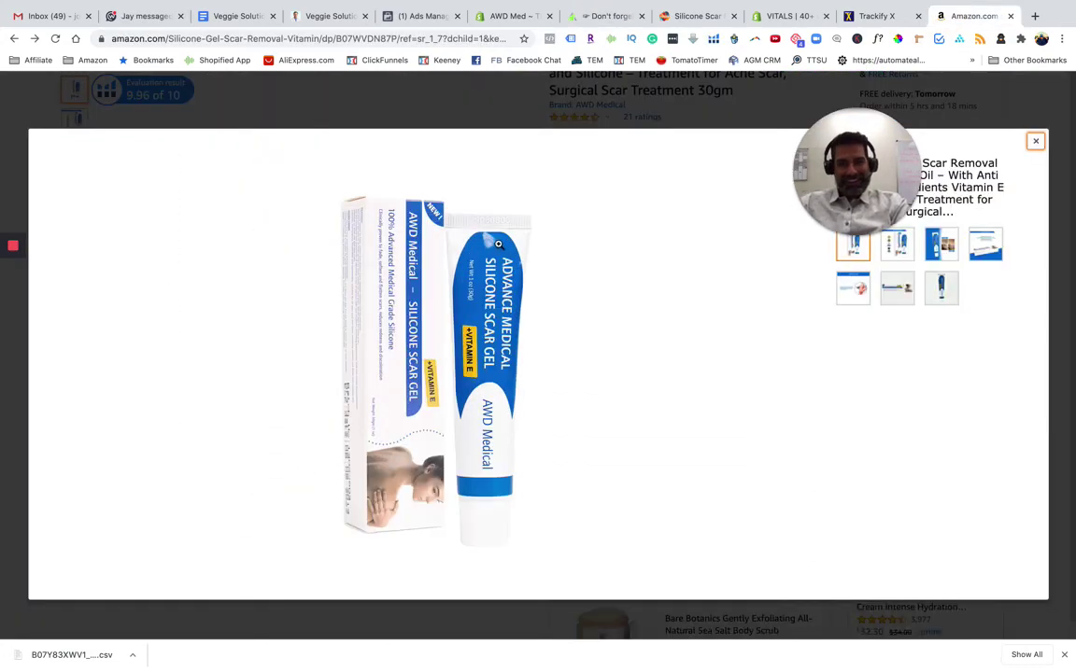
Check the Amazon listing's 21 ratings and customer image gallery, then return to the VITALS scar gel reviews
click(12, 371)
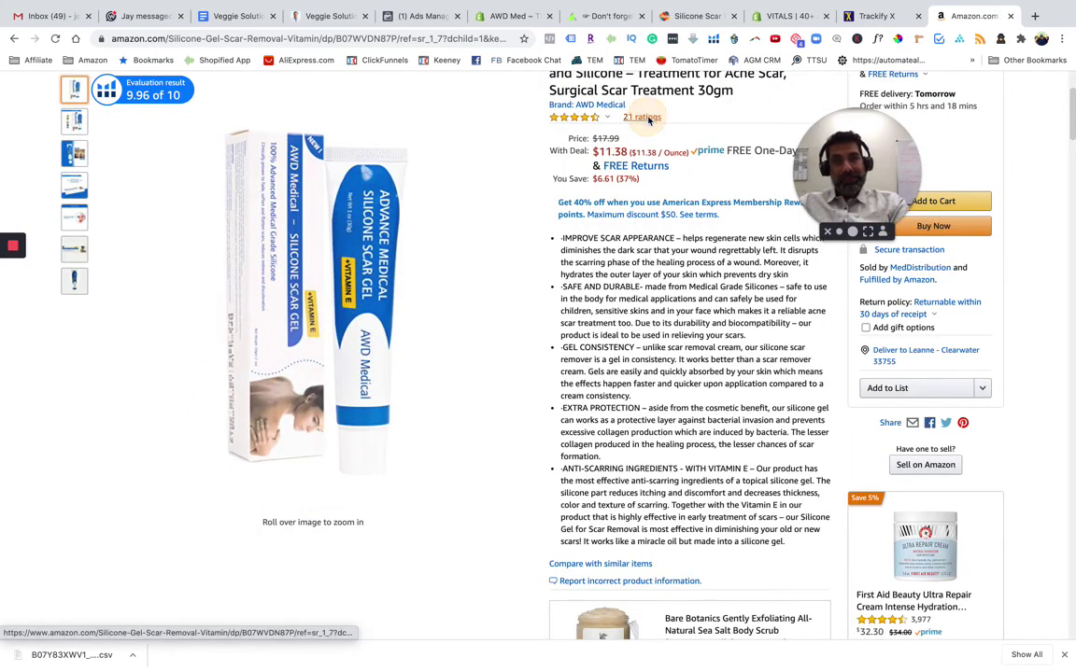
click(645, 117)
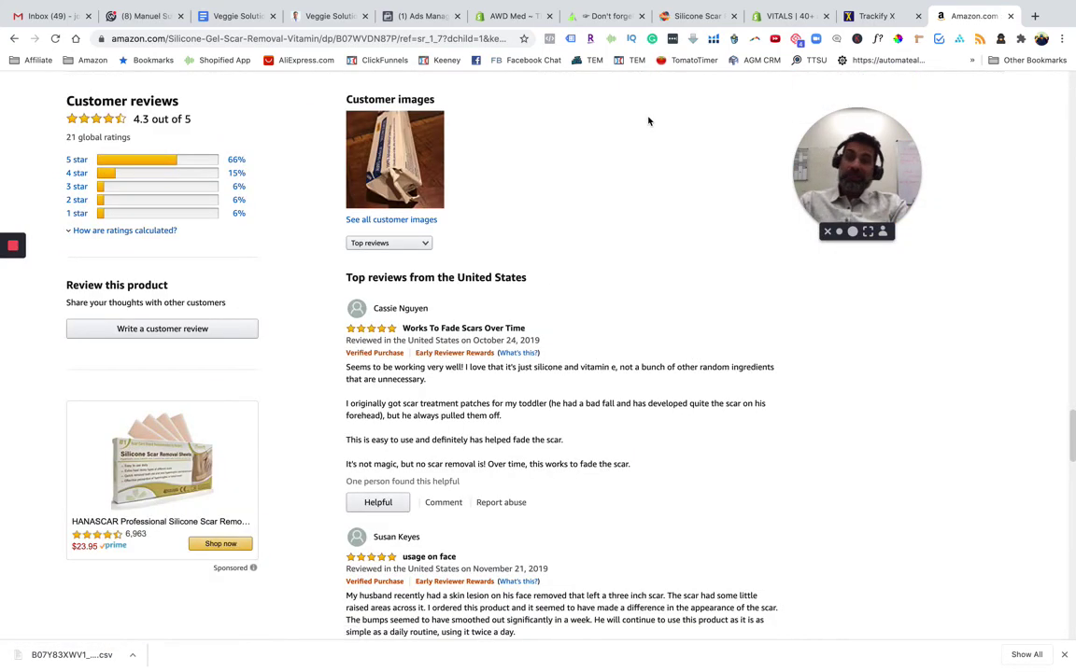
click(400, 221)
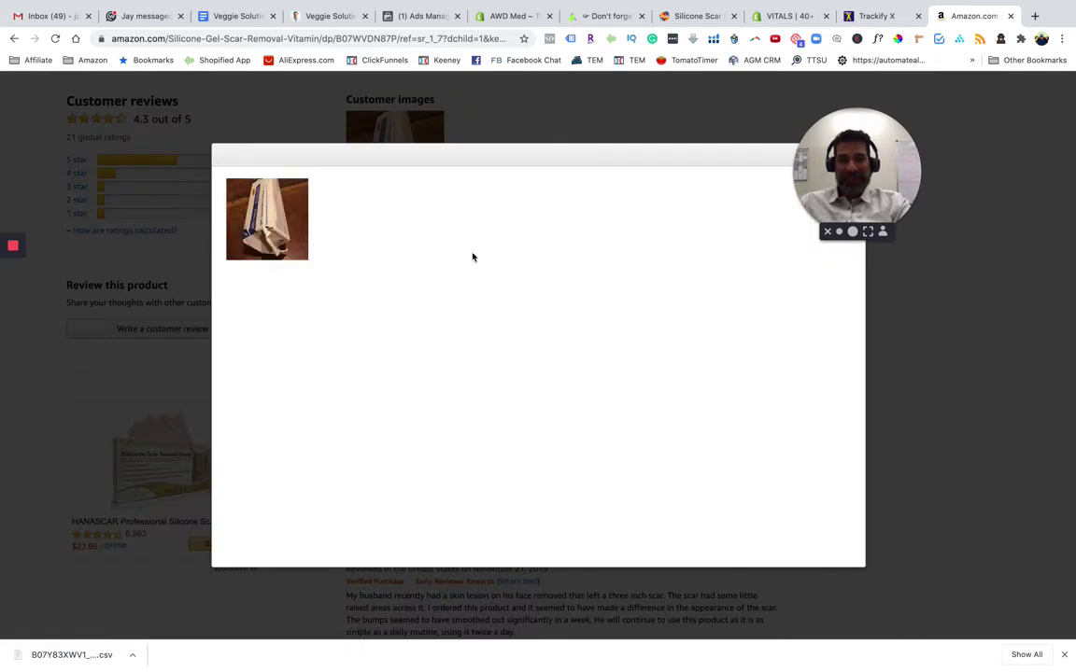
drag(854, 187, 997, 187)
click(855, 156)
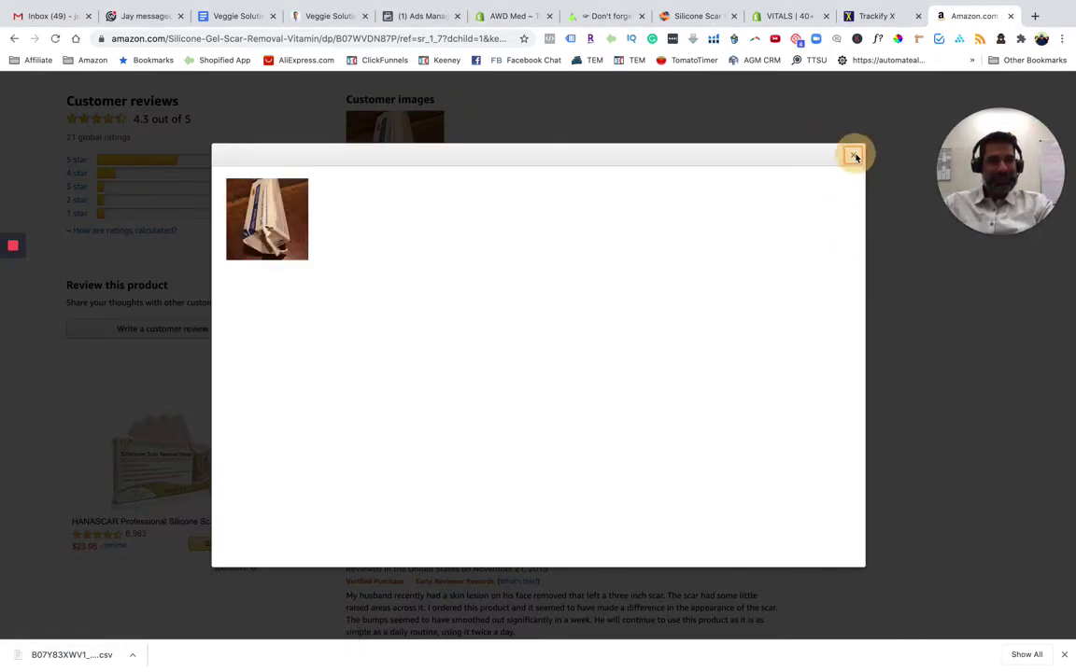
click(665, 16)
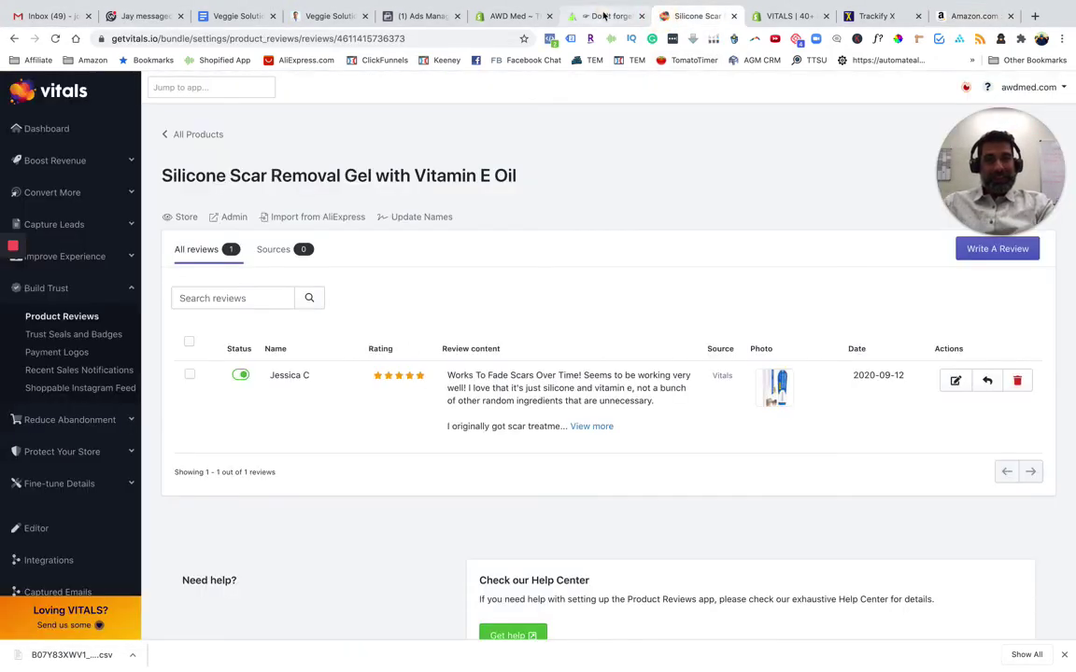
Browse the Trust Seals and Badges, Payment Logos and Recent Sales Notifications pages without changes
click(603, 16)
click(513, 15)
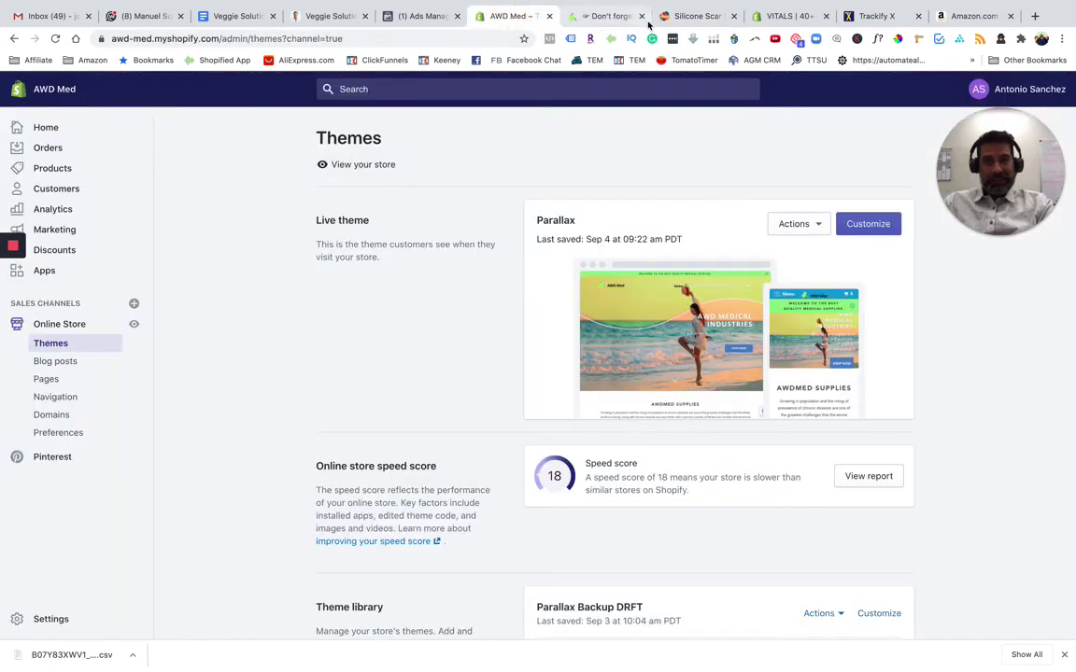
click(691, 16)
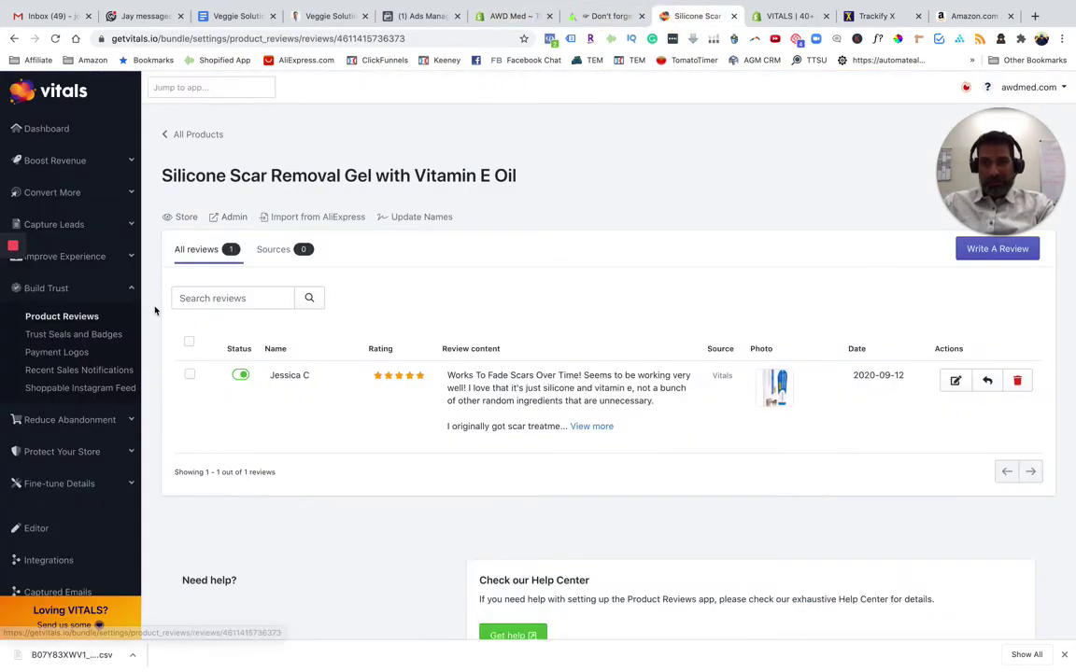
click(103, 334)
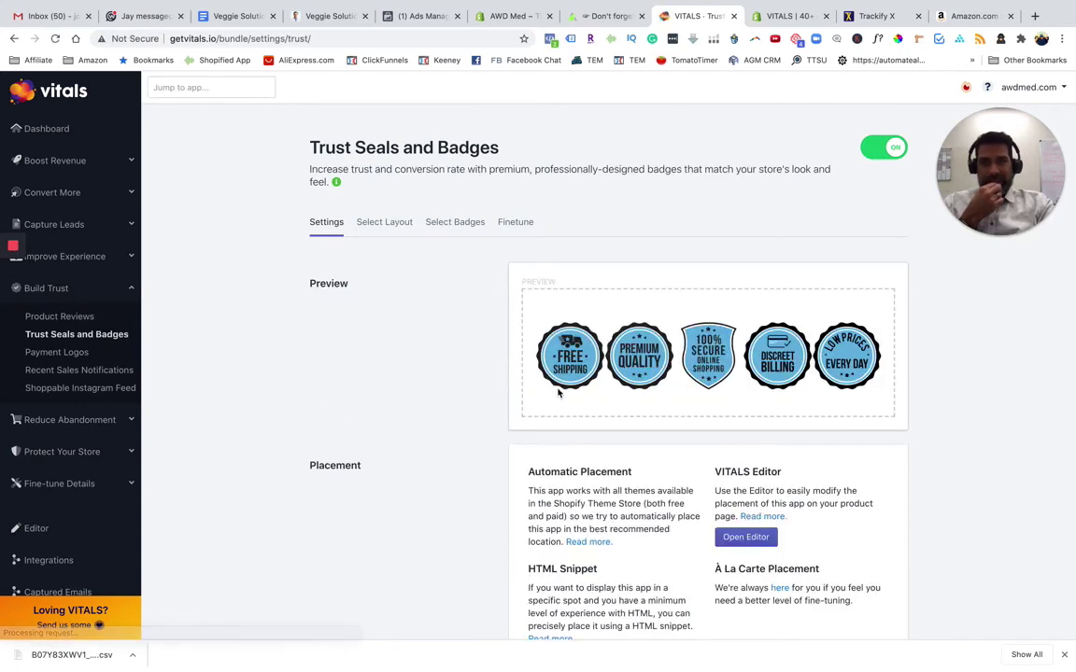
click(85, 359)
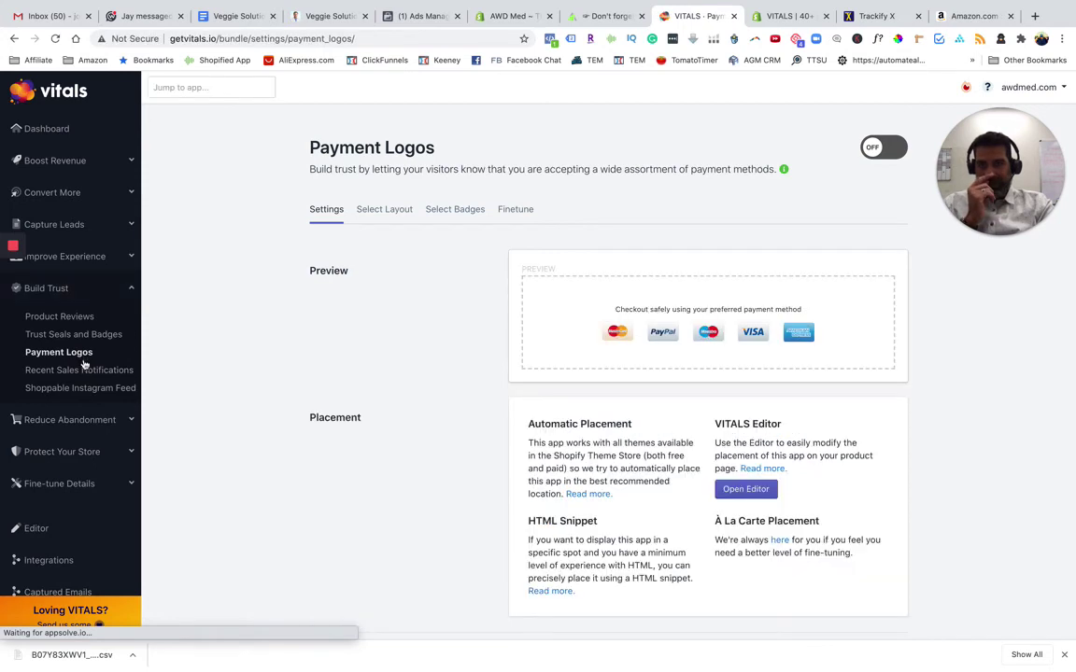
click(66, 371)
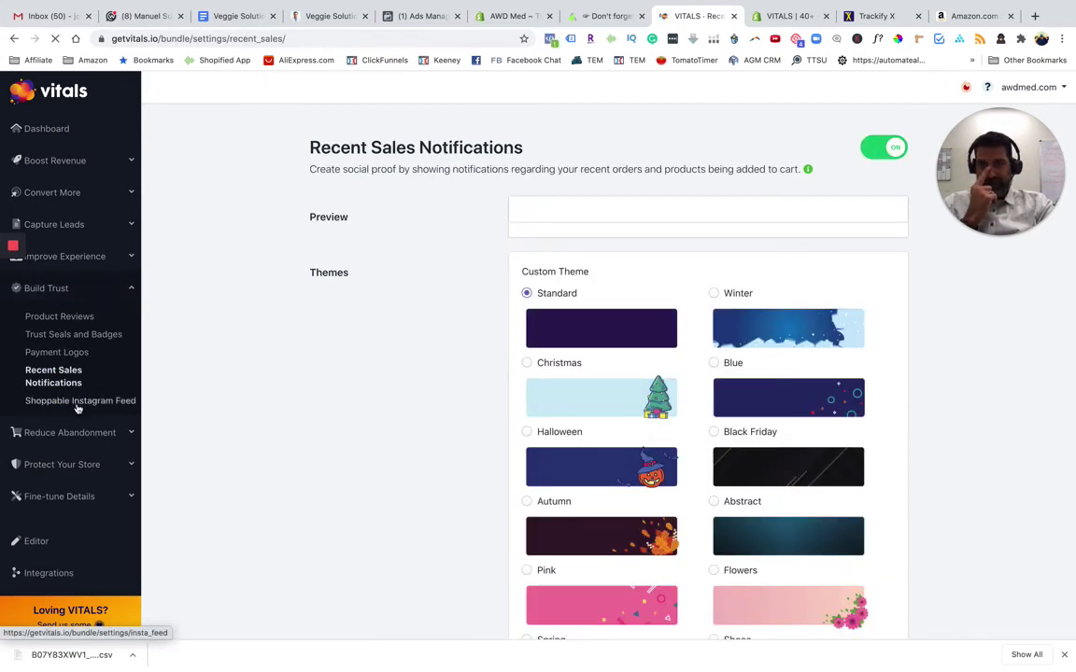
View Cart Reserved Timer, Hide Dynamic Checkout Buttons and the switched-off Accelerated Checkout settings
click(64, 433)
click(95, 462)
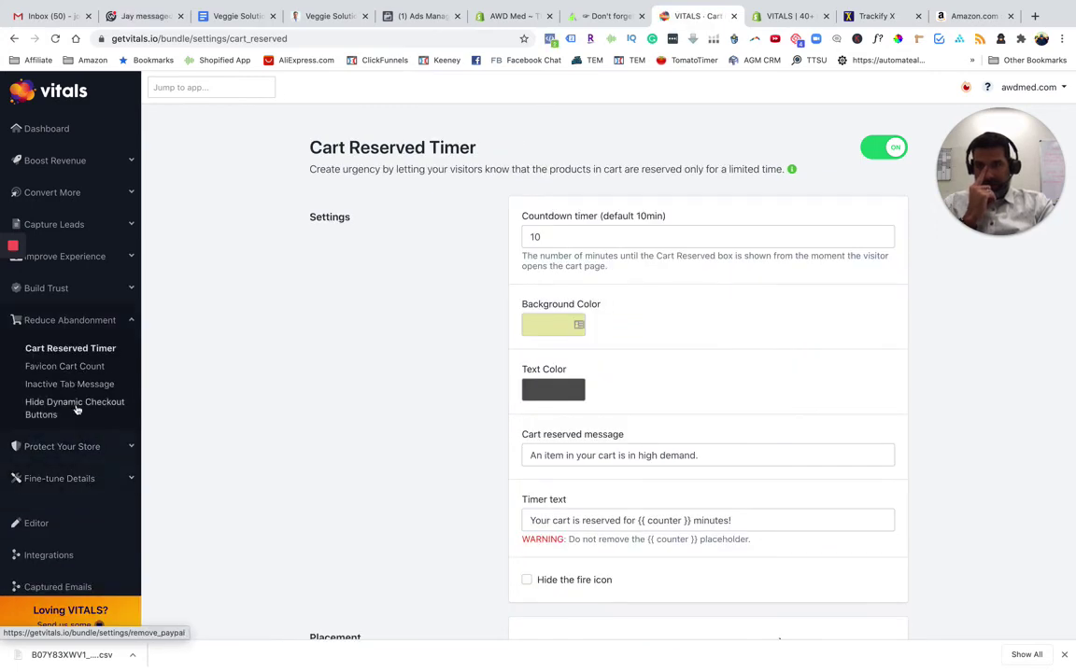
click(77, 408)
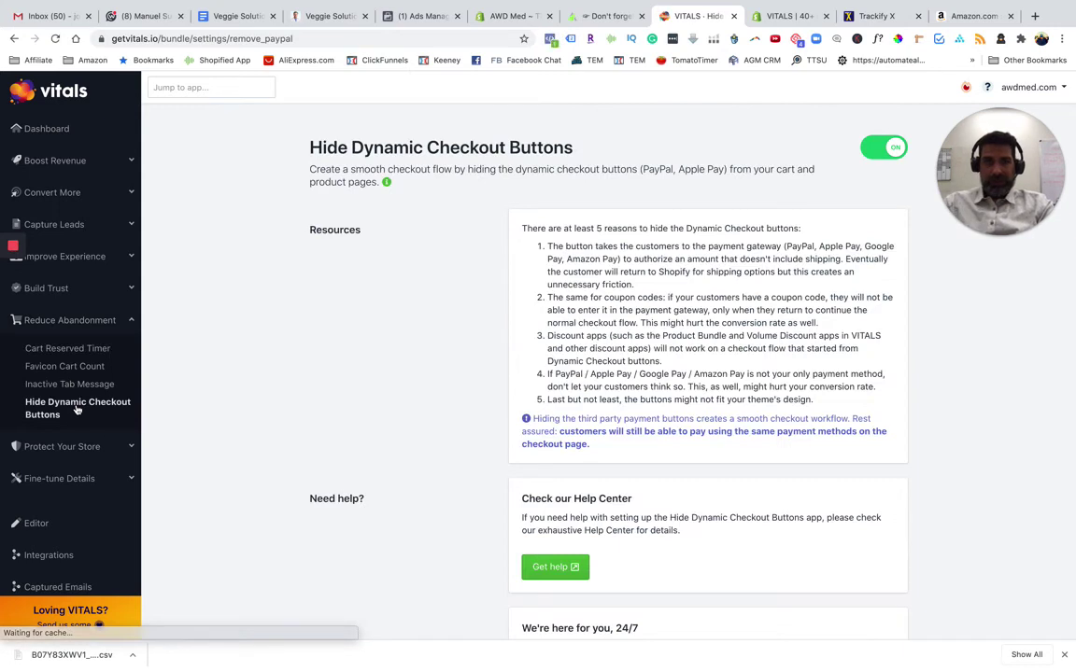
click(57, 447)
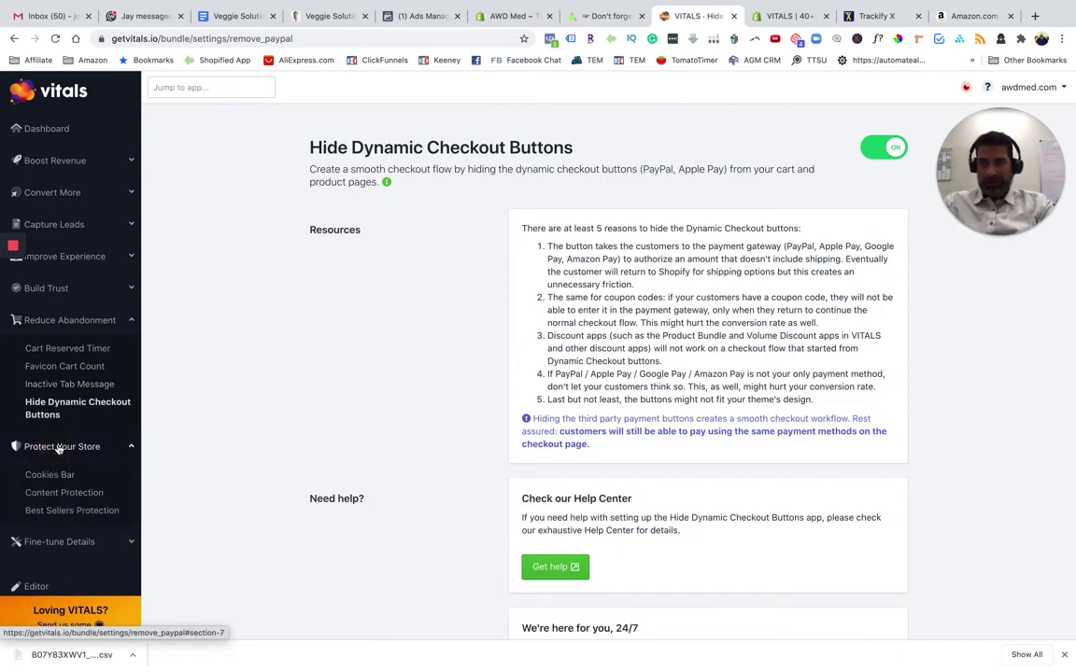
scroll(94, 485, down, 3)
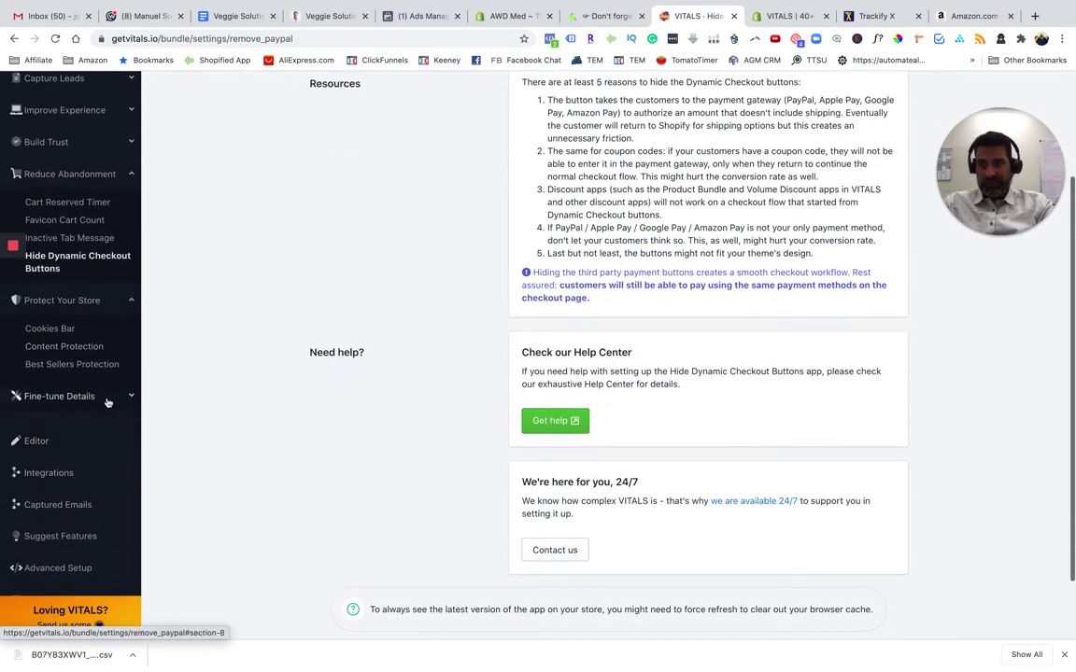
click(108, 399)
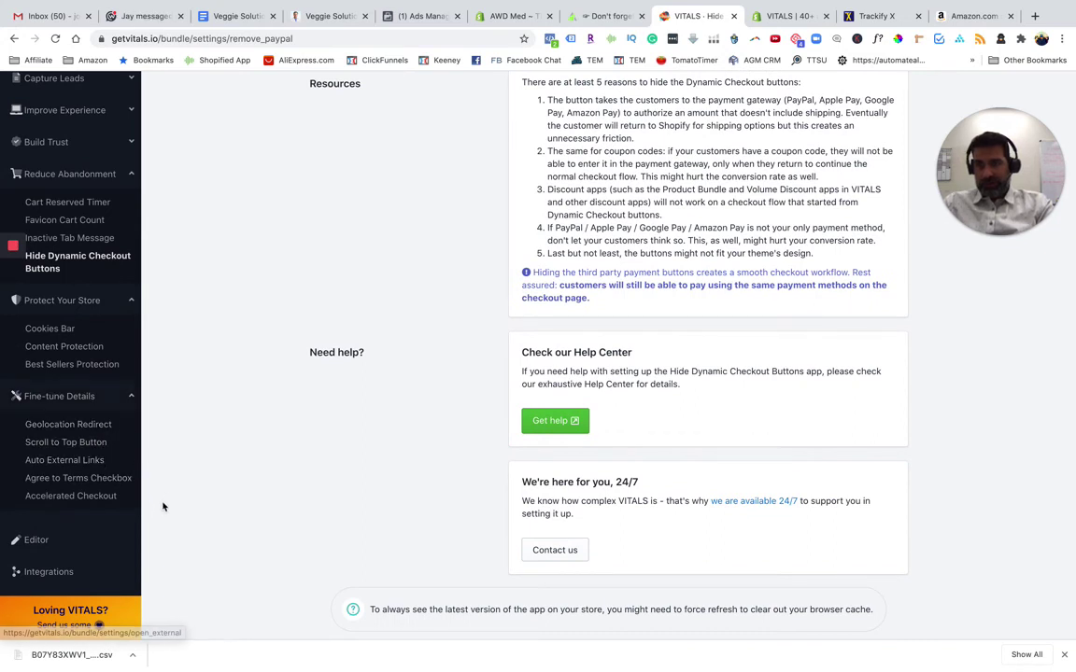
scroll(98, 490, down, 1)
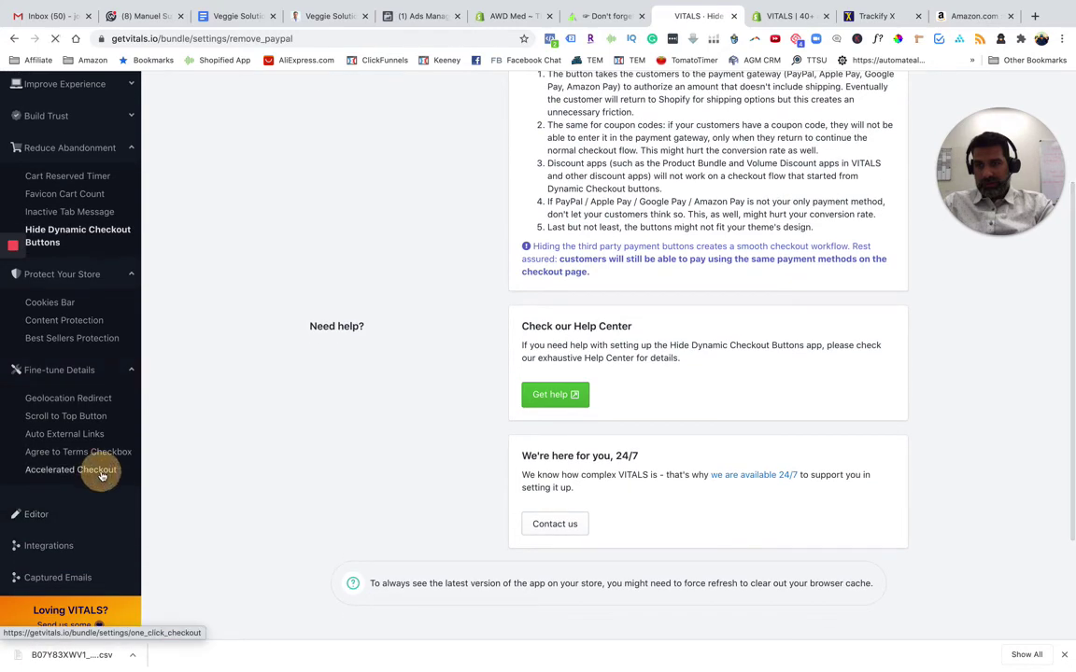
click(99, 470)
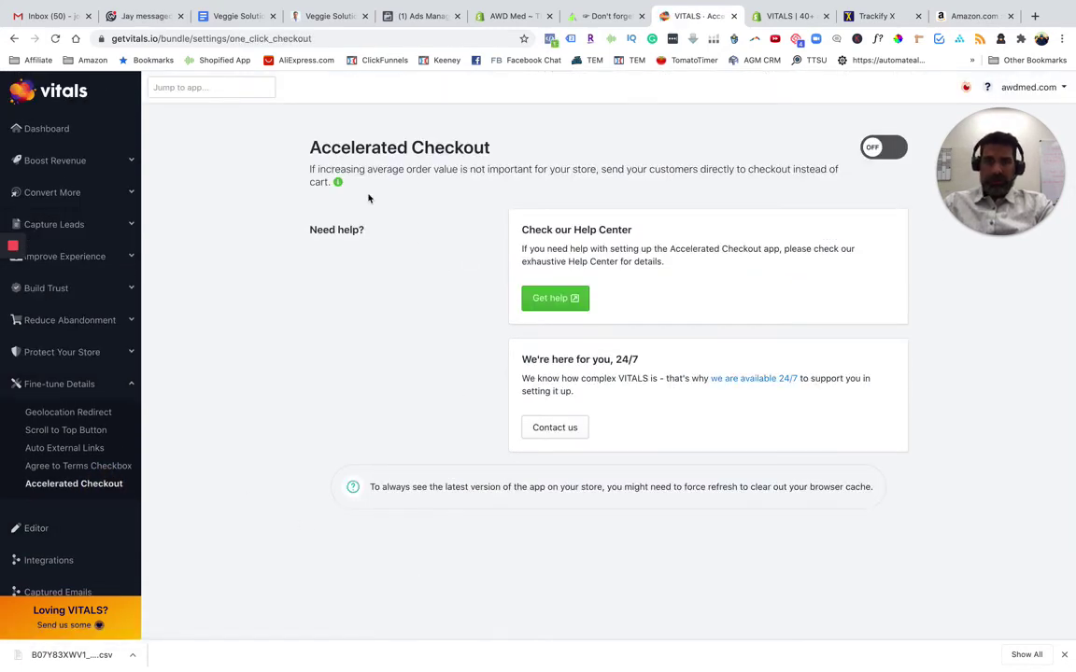
mouse_move(11, 295)
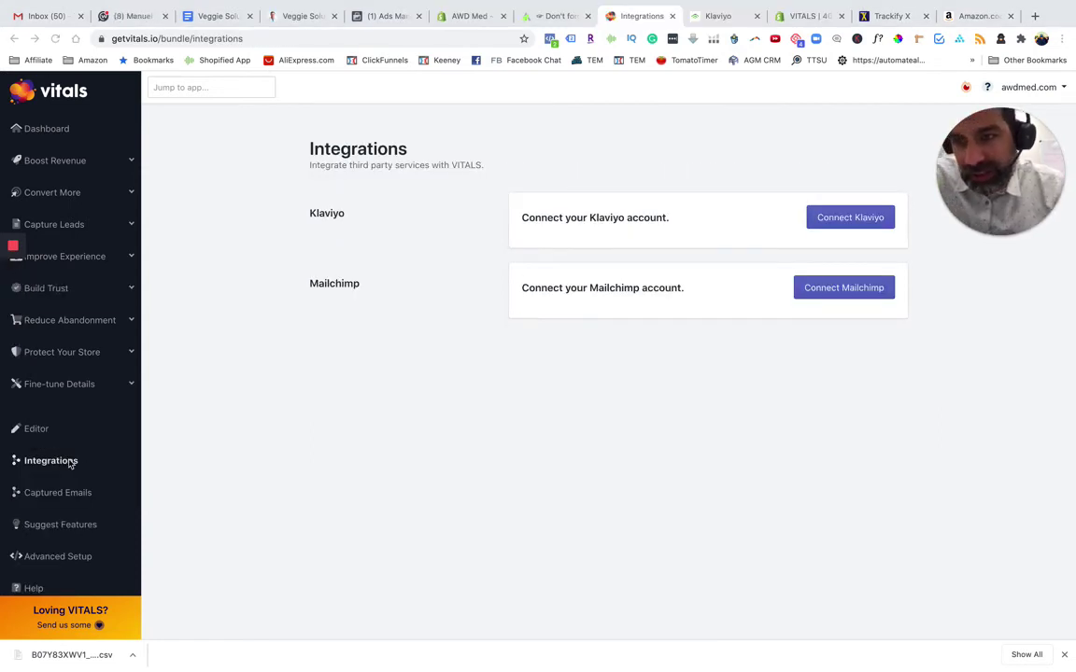
Start a Klaviyo connection from Integrations and highlight 'tagged with VITALS' in its help article
click(69, 462)
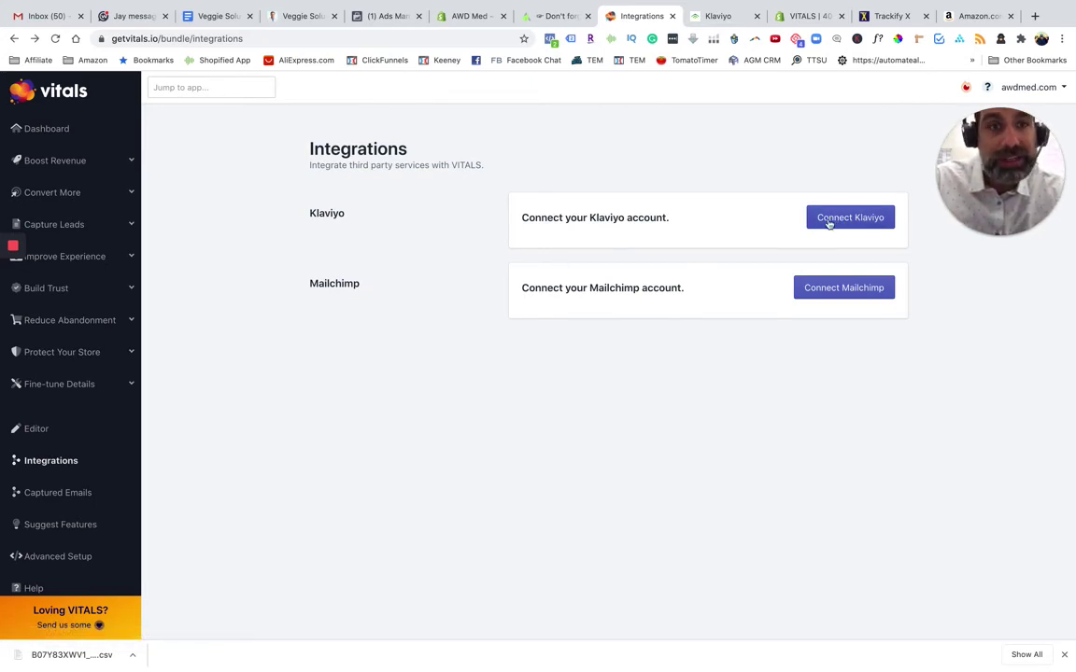
click(829, 224)
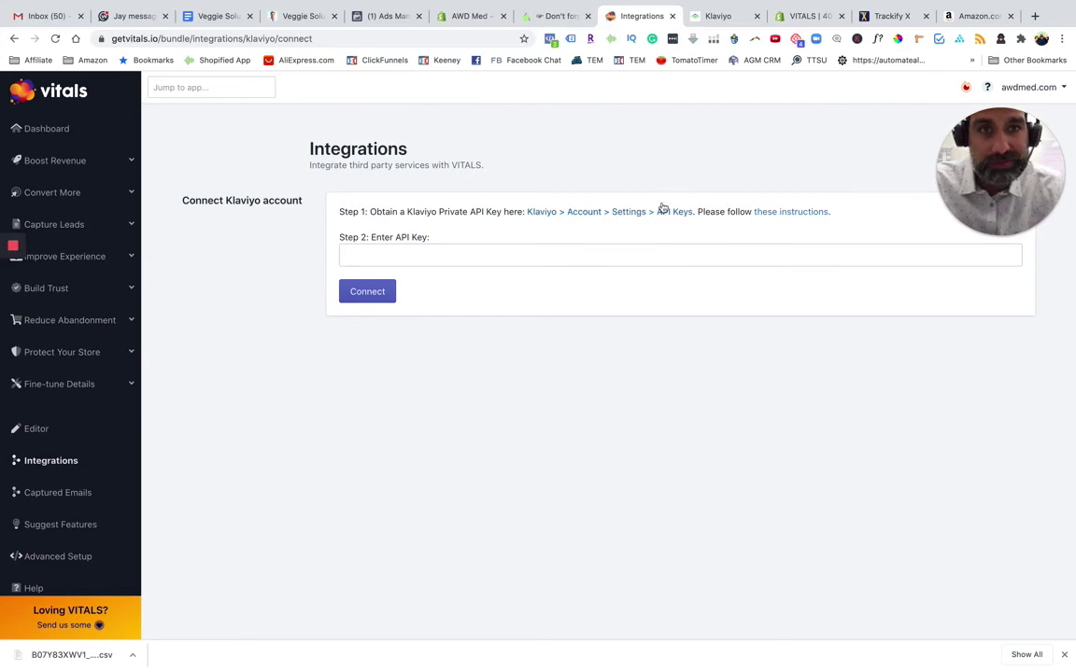
click(716, 16)
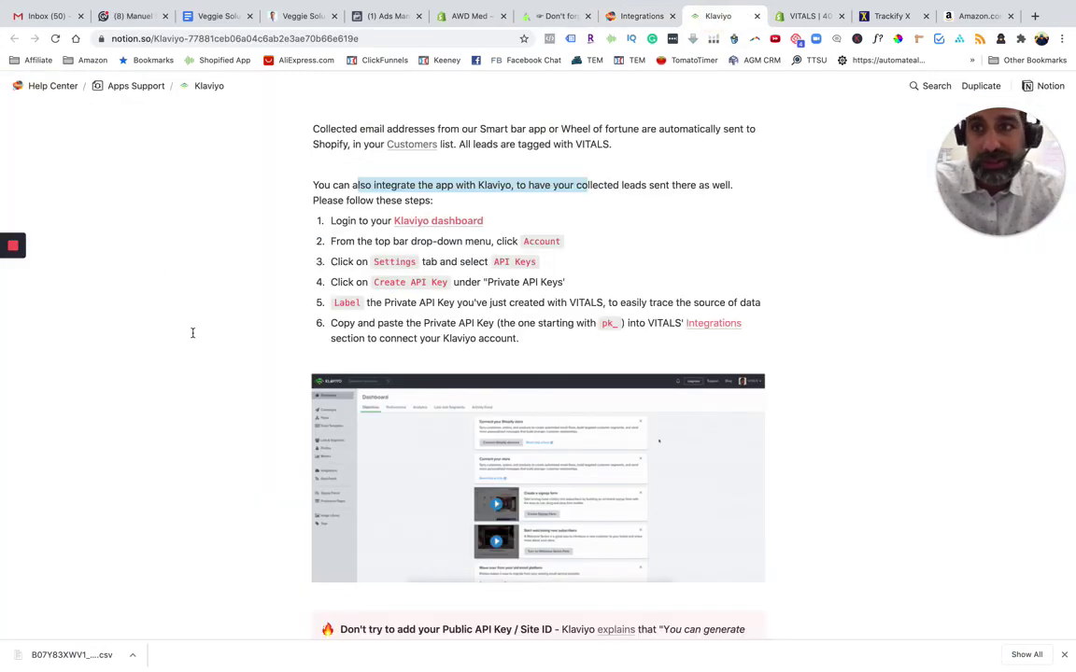
scroll(192, 332, up, 5)
scroll(192, 332, down, 6)
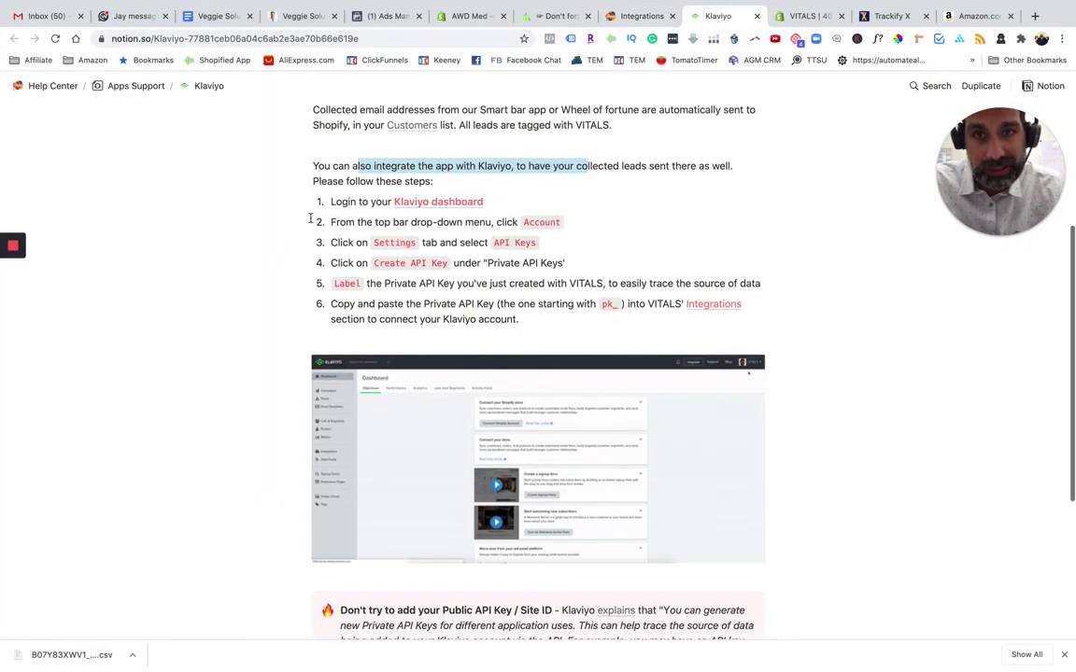
scroll(310, 217, up, 3)
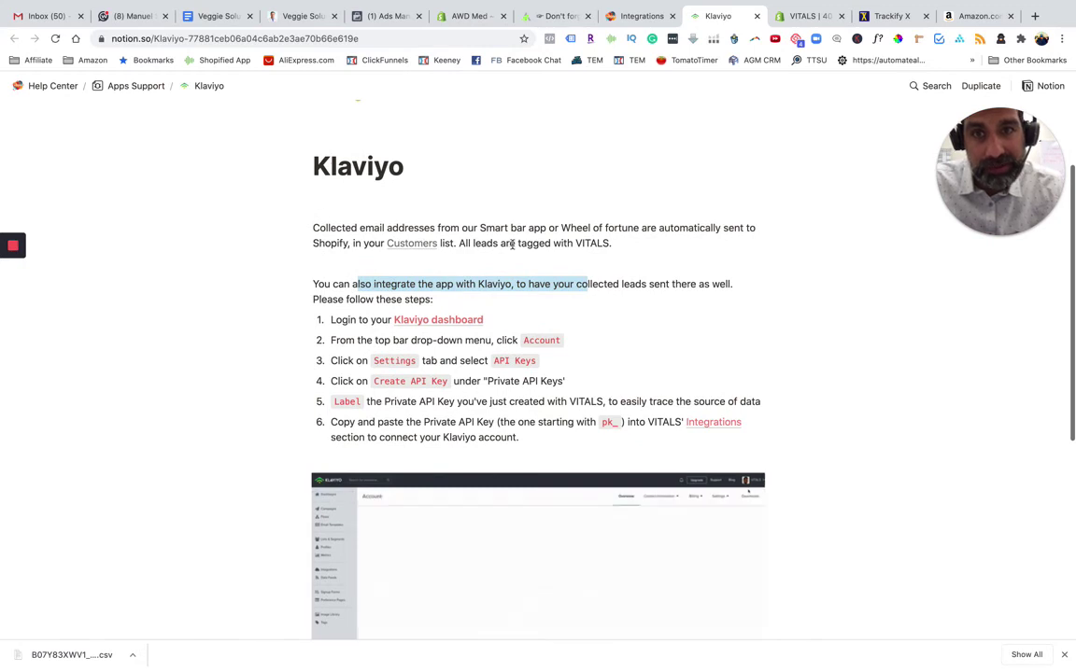
drag(519, 243, 590, 245)
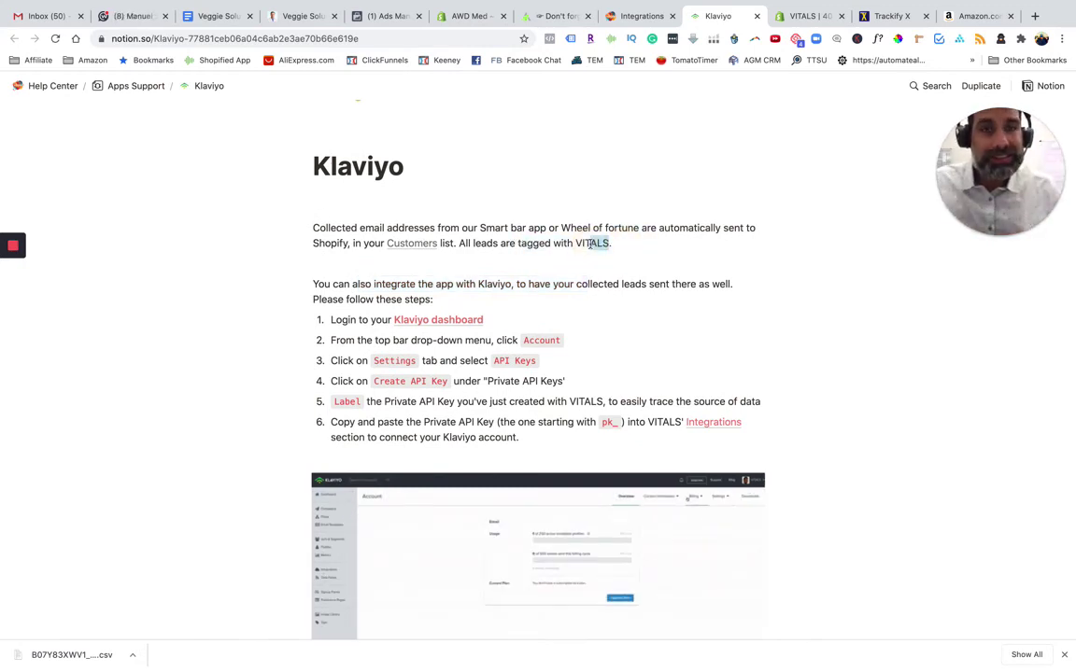
Check the Captured Emails page, which shows no emails yet, then view Suggest Features
click(620, 17)
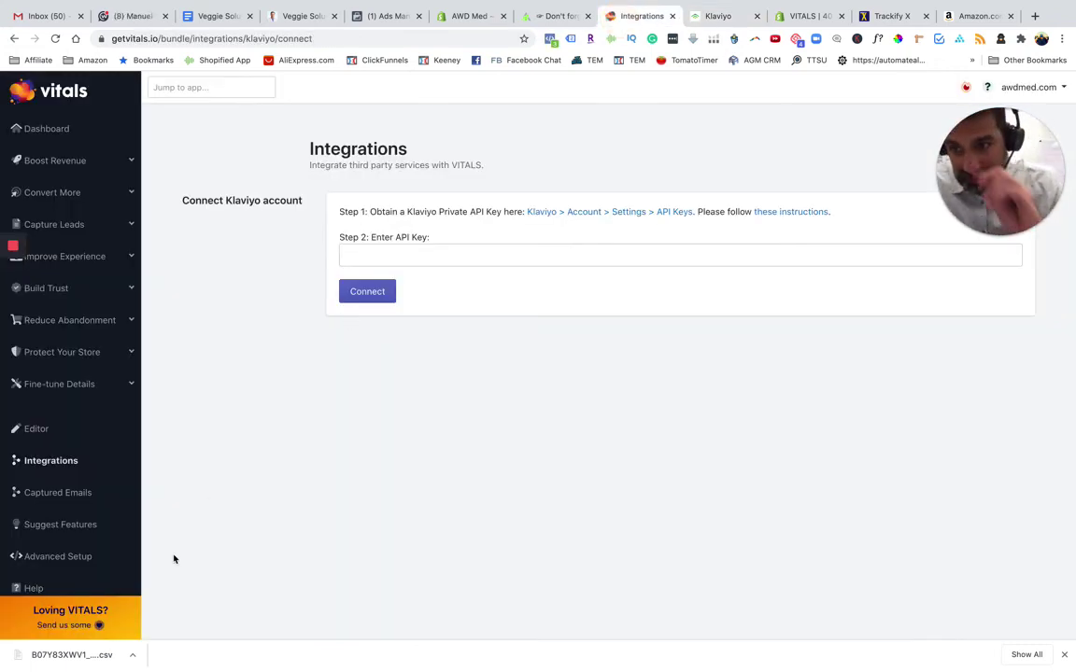
click(91, 504)
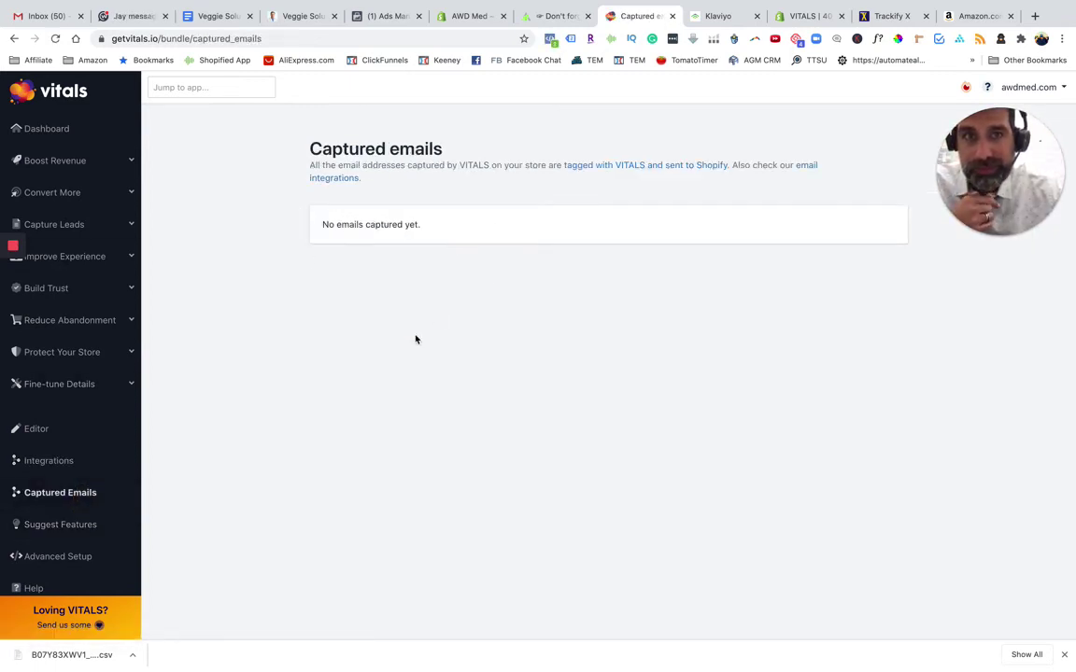
click(91, 519)
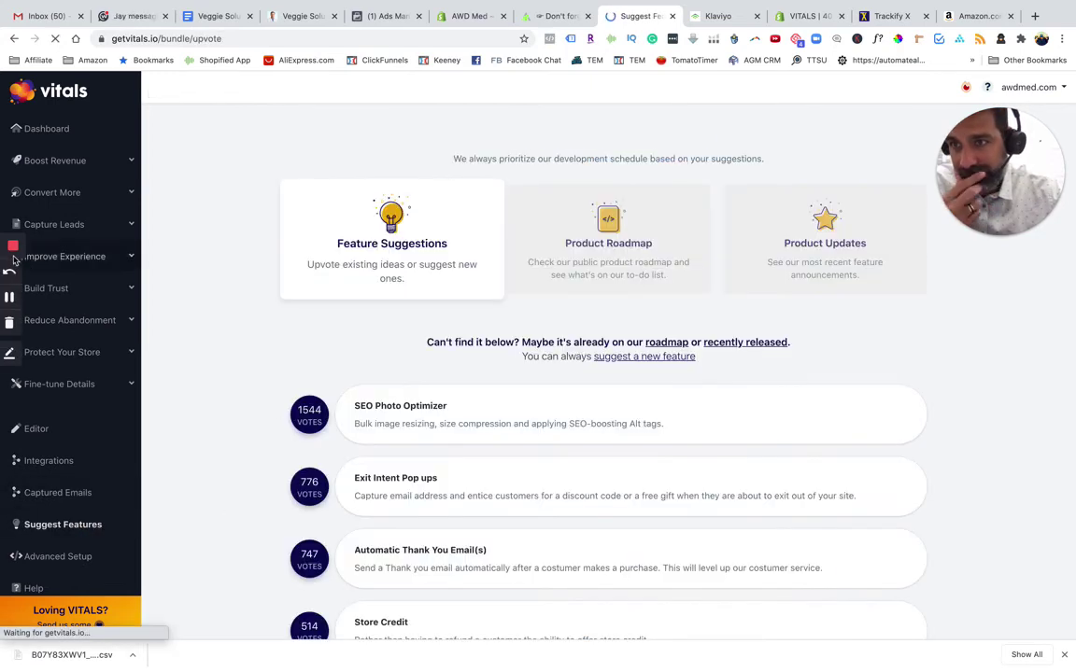
Expand the Capture Leads features and locate the Wheel of Fortune settings
click(54, 224)
click(70, 270)
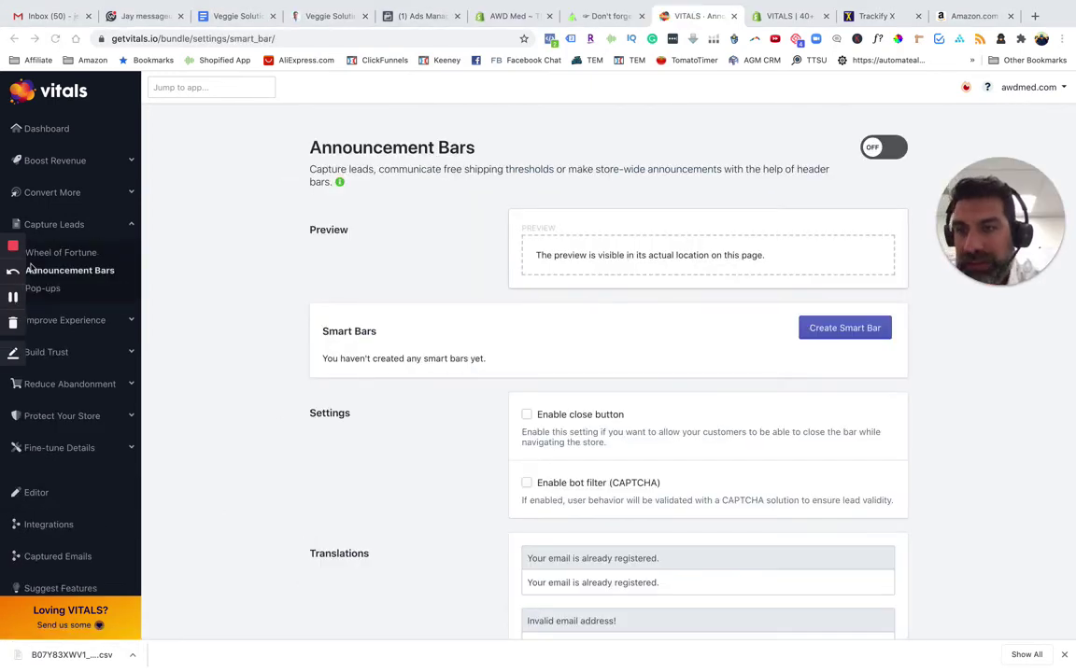
scroll(118, 229, down, 1)
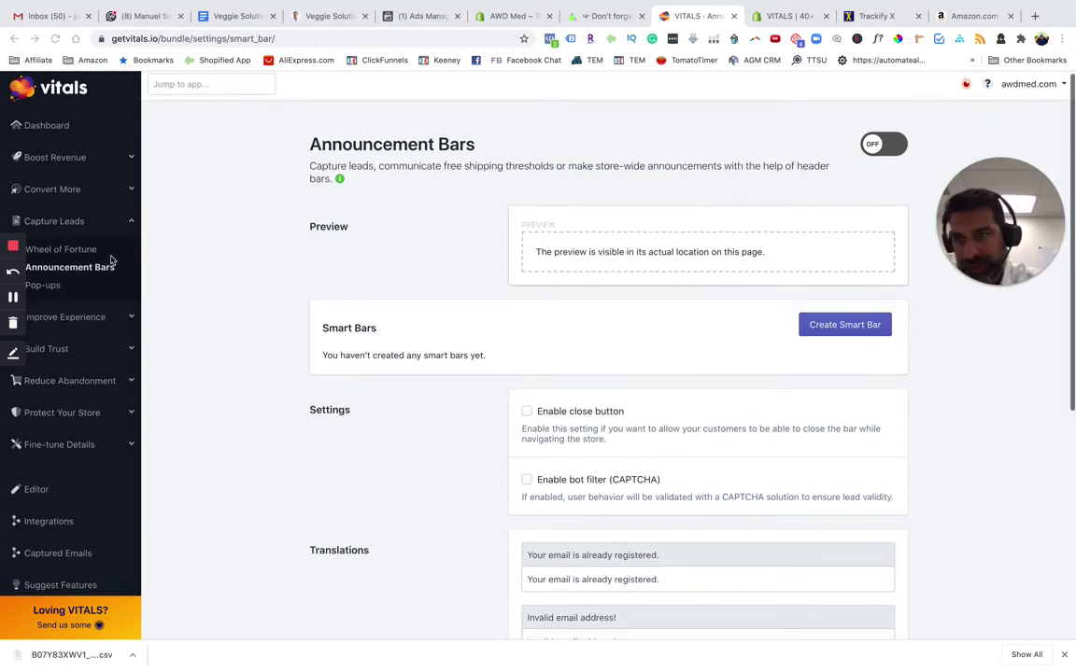
click(63, 249)
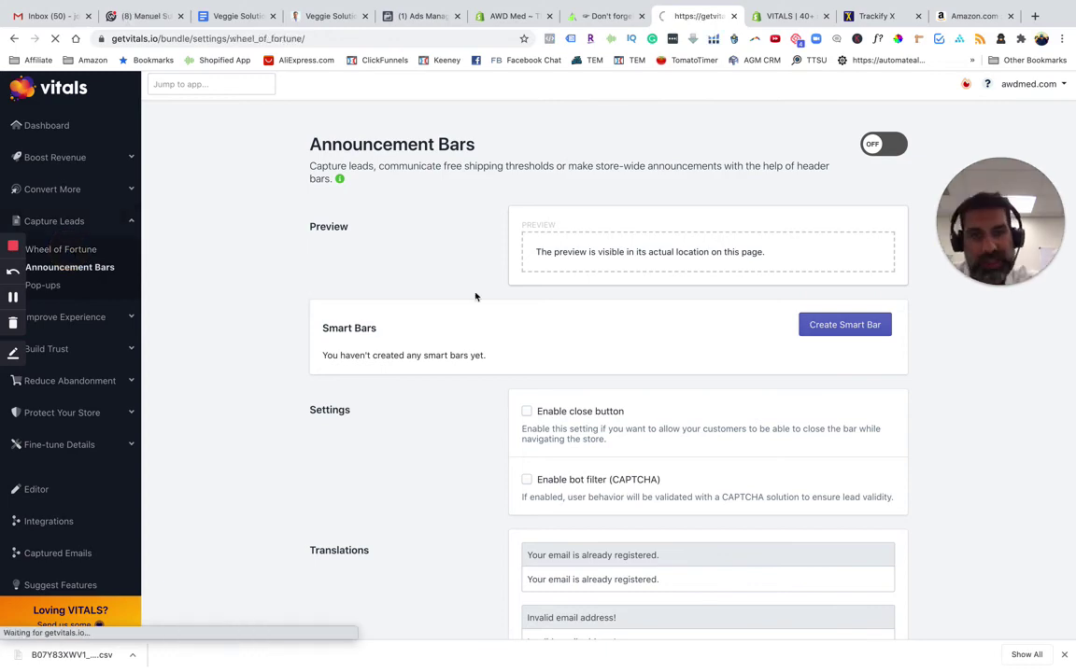
scroll(690, 381, down, 1)
scroll(689, 380, left, 3)
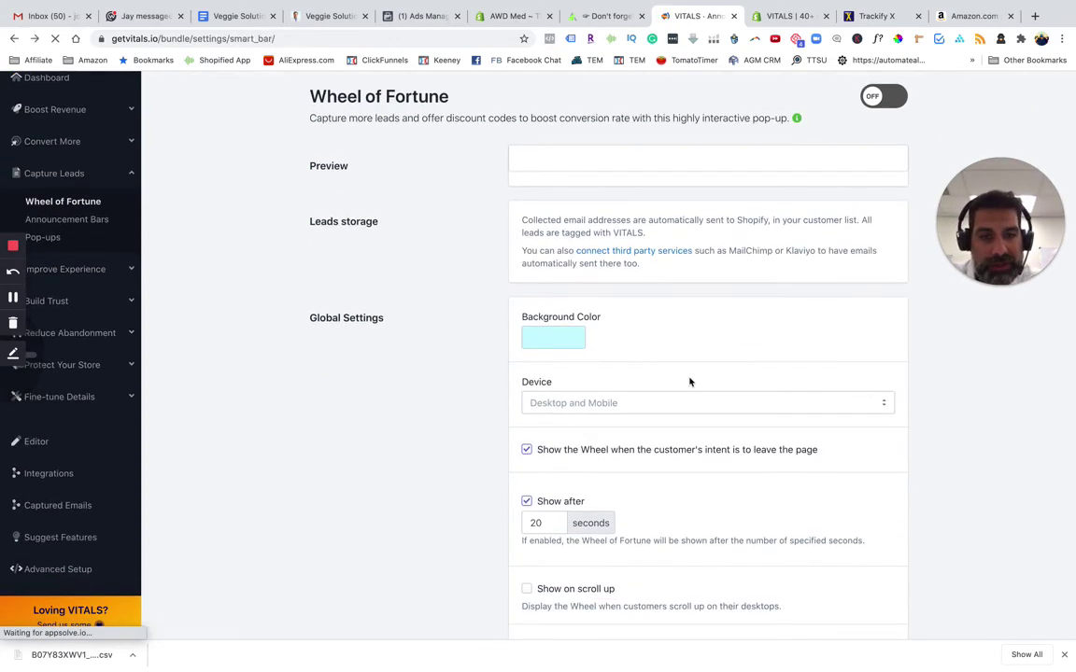
scroll(689, 380, down, 1)
scroll(690, 380, up, 1)
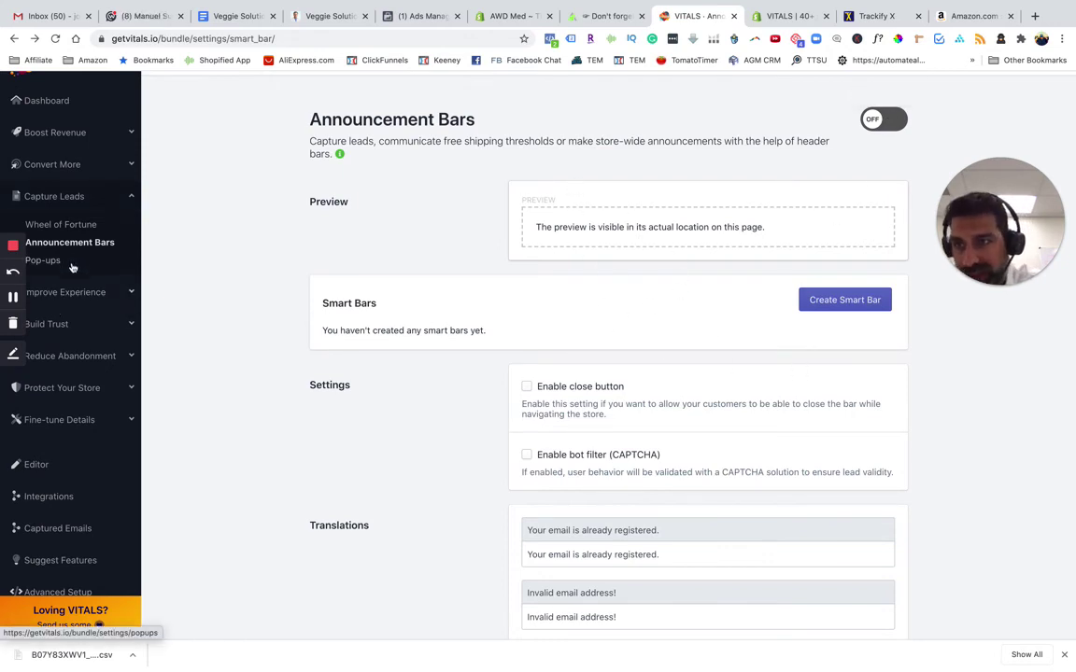
Switch the Wheel of Fortune app on, then move to the Trackify X dashboard
click(71, 224)
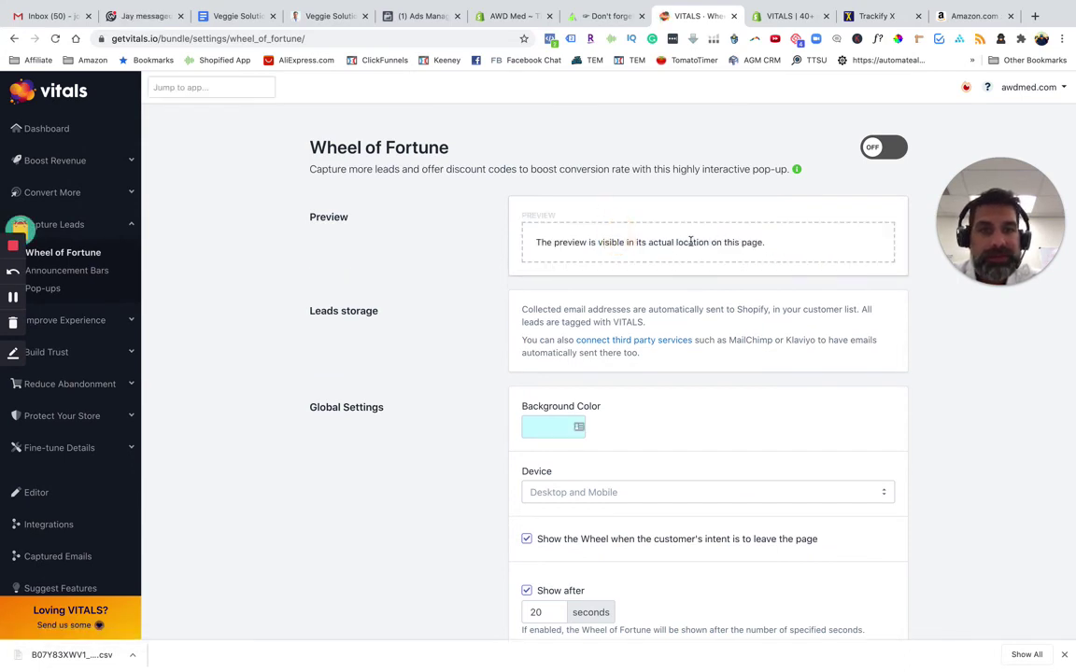
click(878, 150)
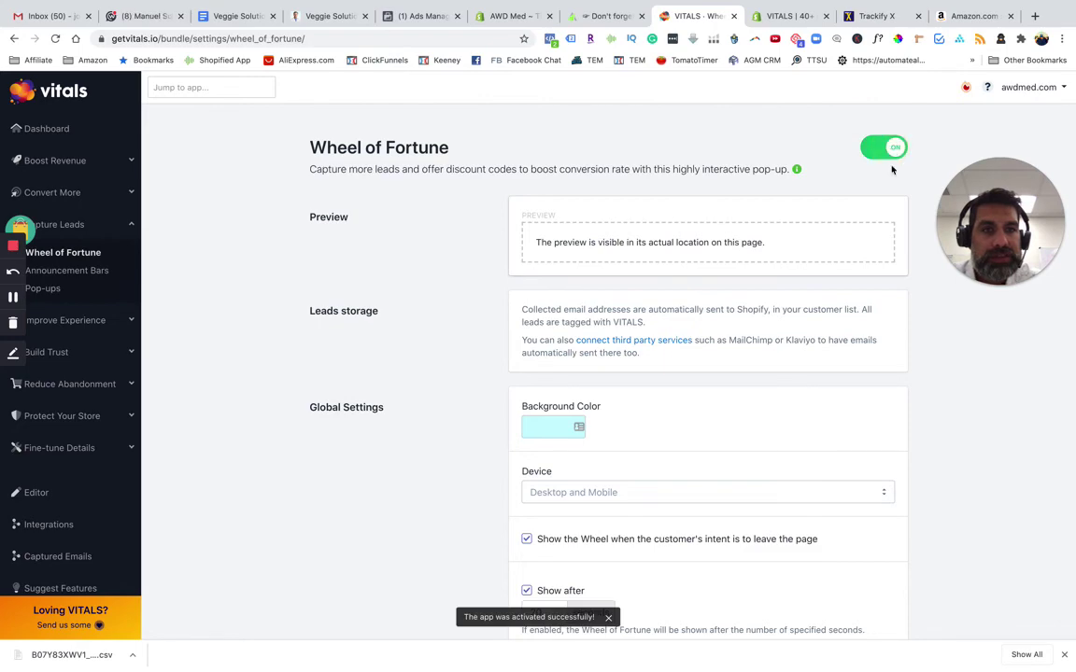
click(818, 17)
click(876, 17)
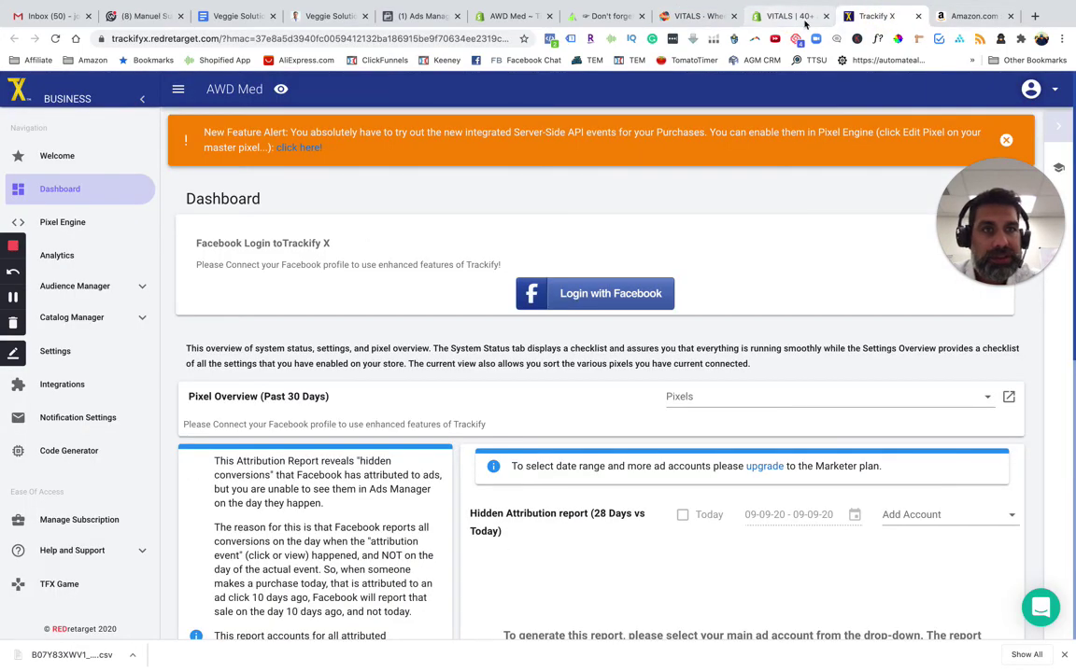
Spin the storefront wheel with a test e-mail and apply the won 50OFF discount code
click(13, 297)
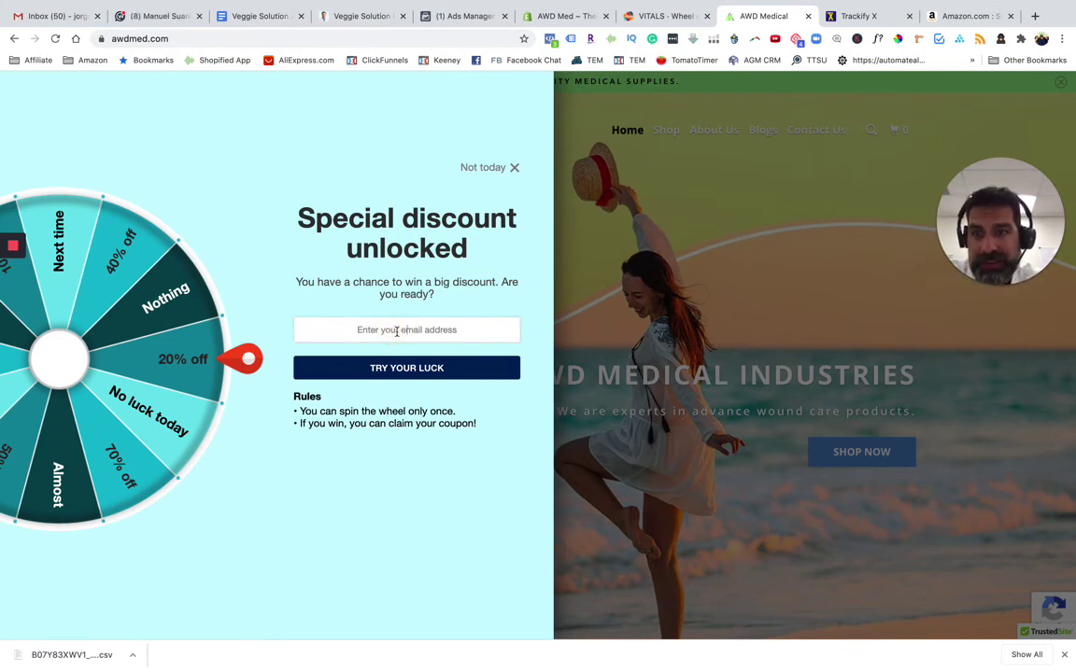
click(397, 331)
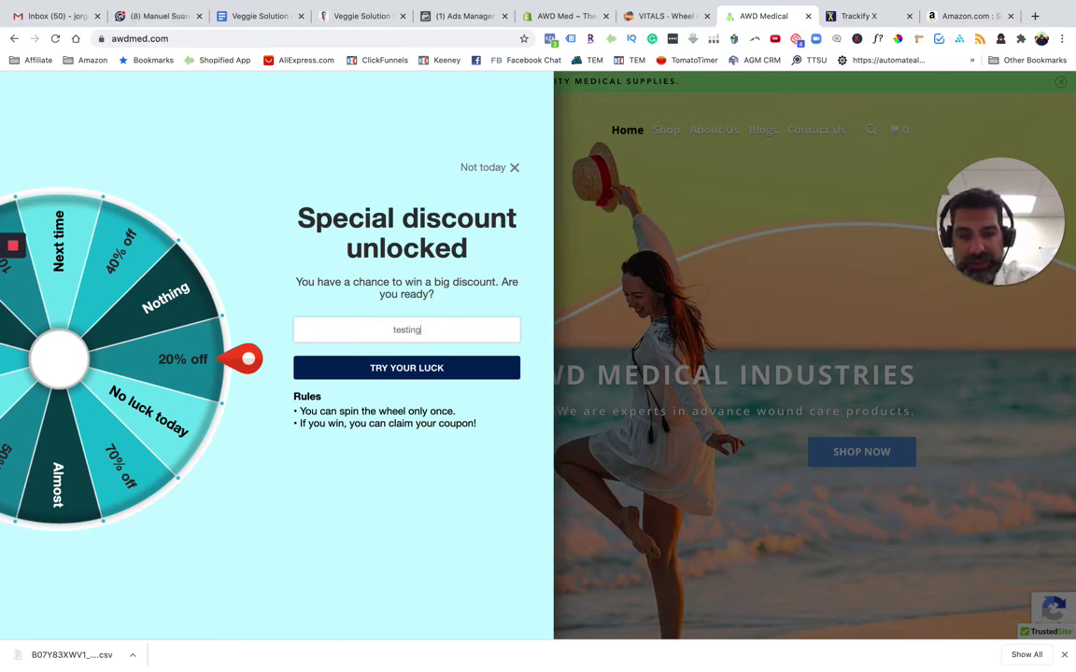
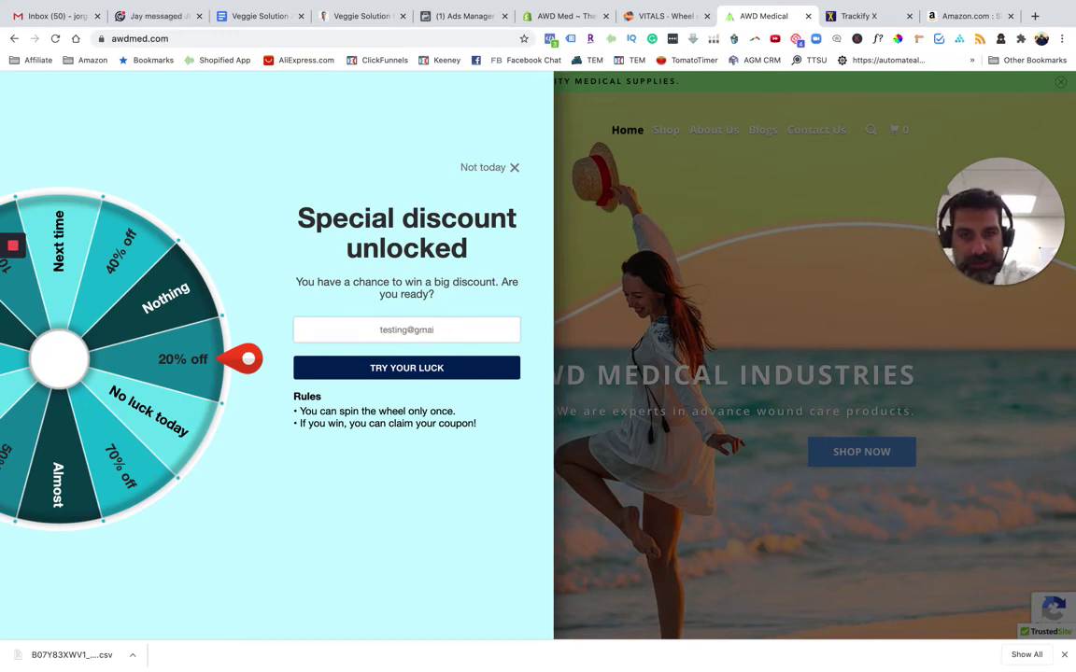
click(383, 368)
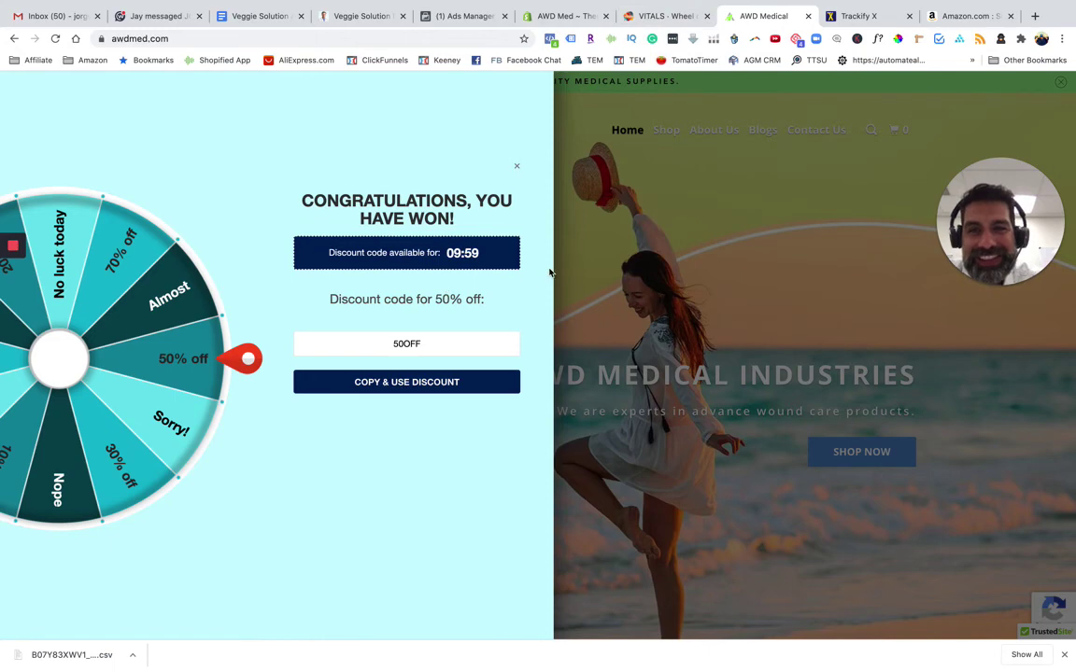
click(393, 382)
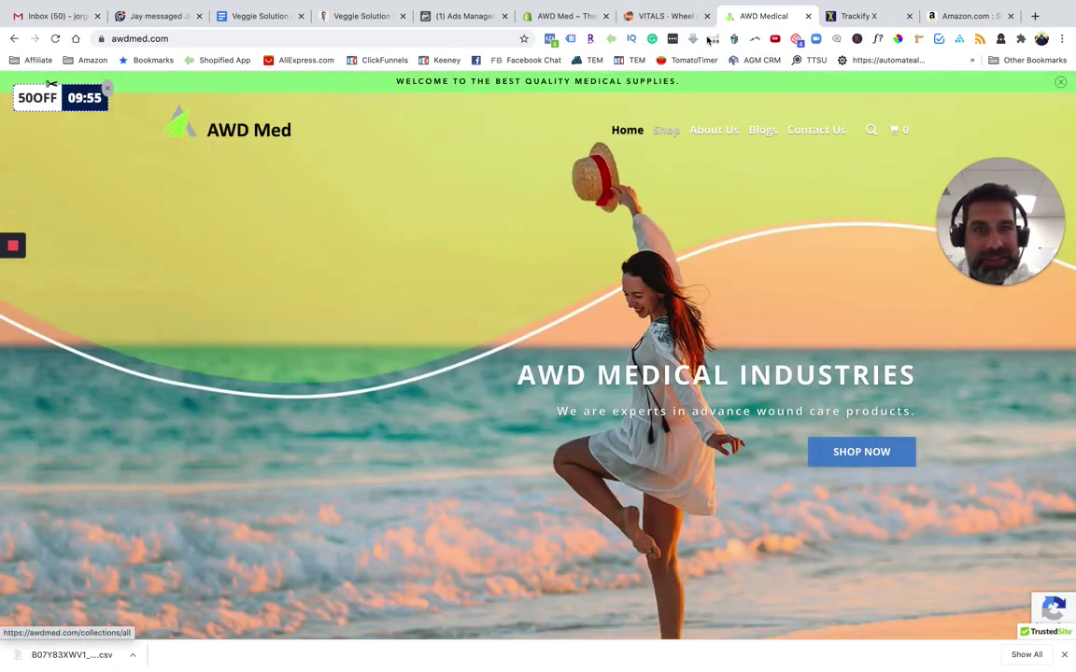
click(658, 17)
Review the required wheel codes 20OFF–40OFF under Wheel Slices and compare them with Shopify Discounts
scroll(453, 537, down, 5)
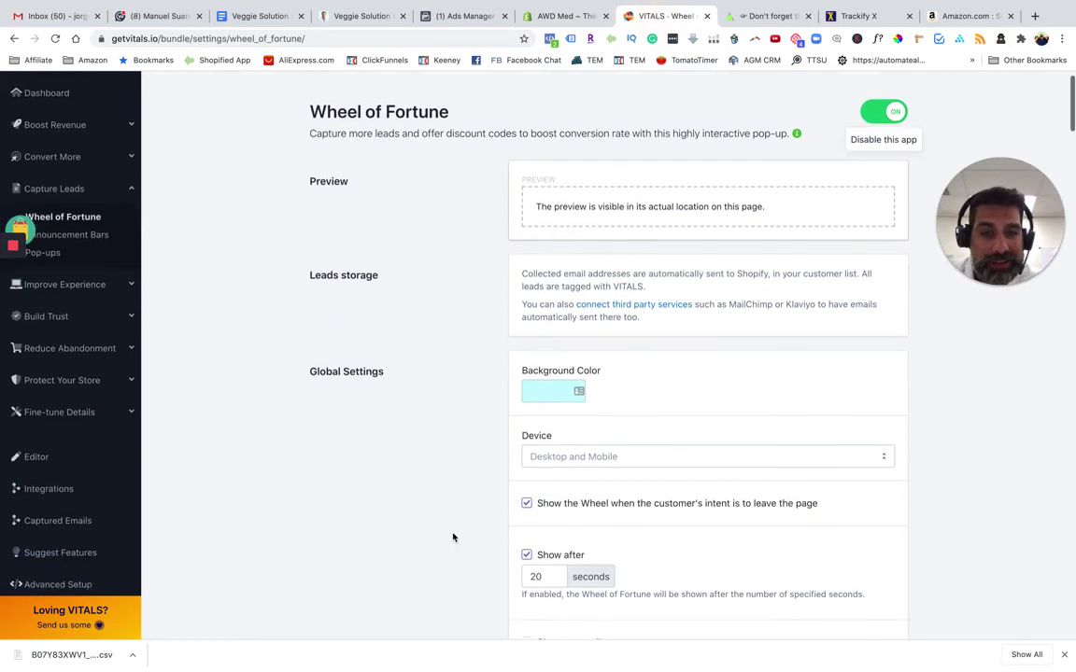
scroll(453, 537, down, 7)
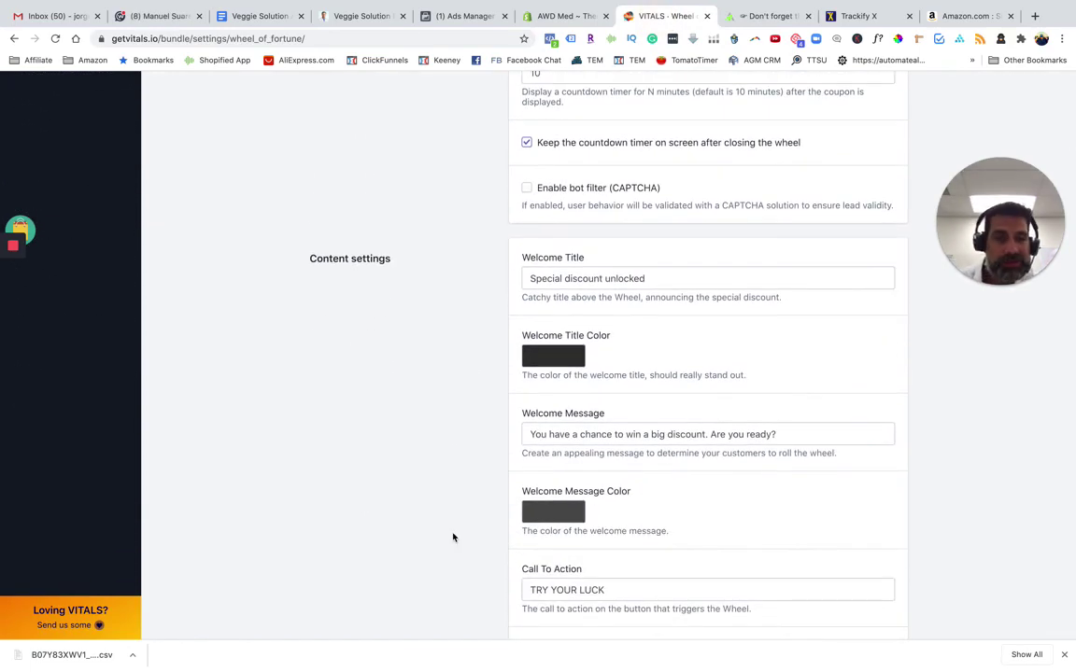
scroll(445, 518, down, 13)
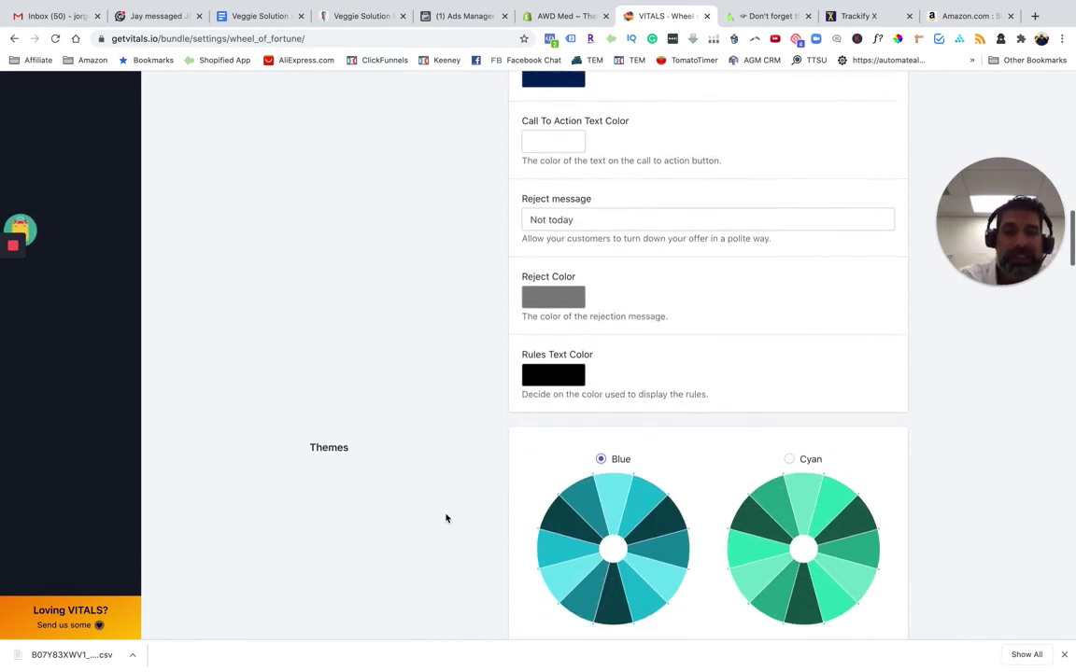
scroll(444, 511, down, 16)
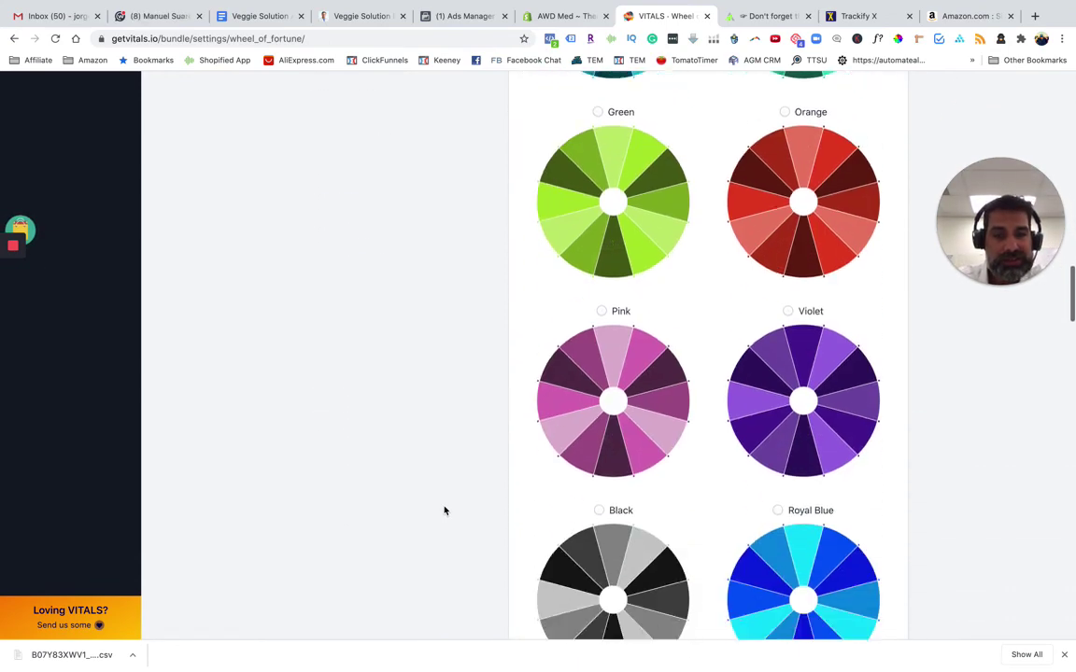
scroll(445, 511, down, 5)
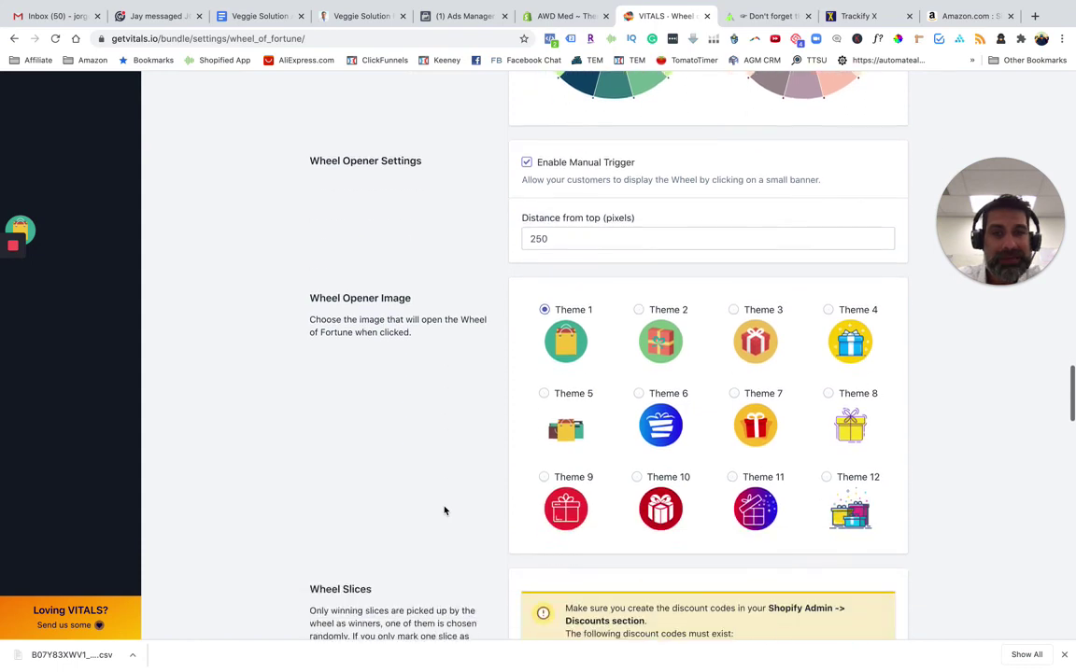
scroll(445, 510, down, 3)
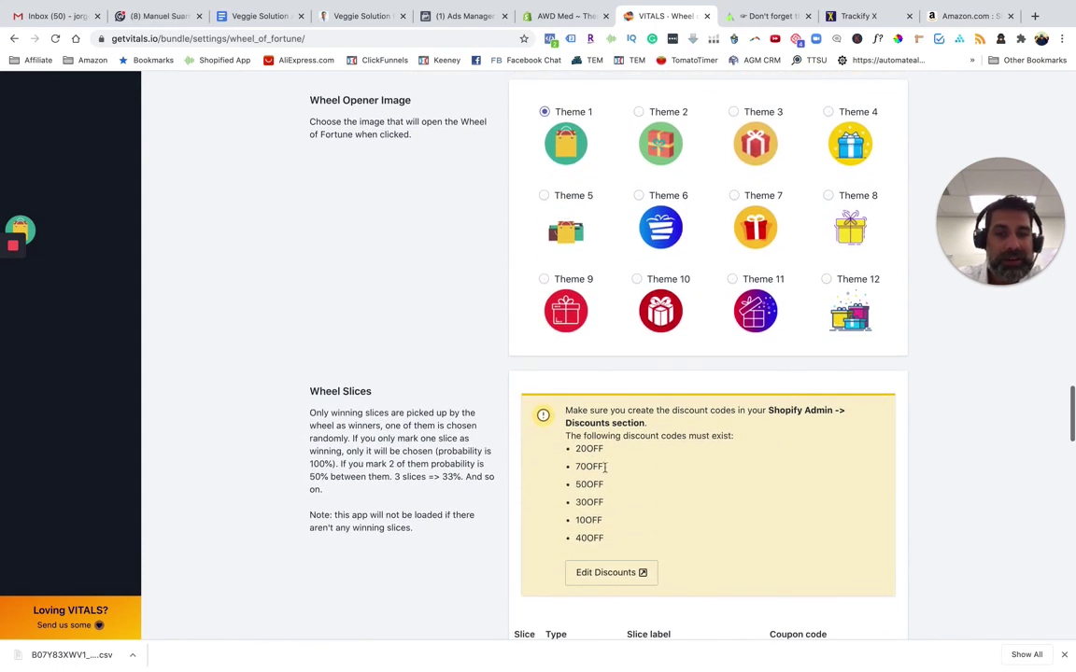
drag(583, 436, 602, 534)
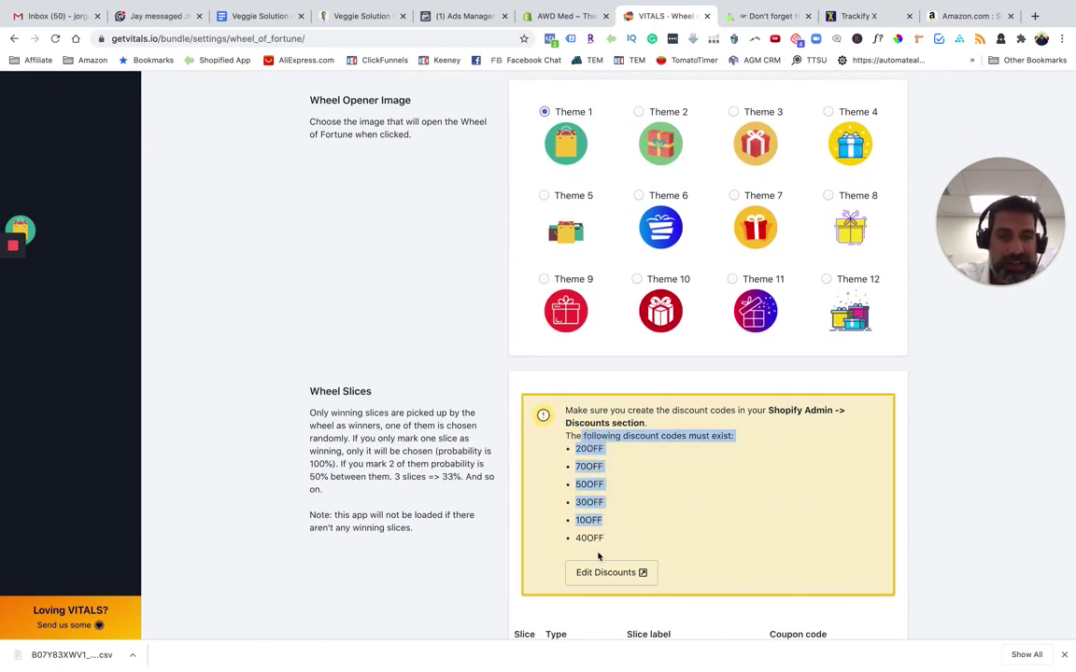
click(607, 572)
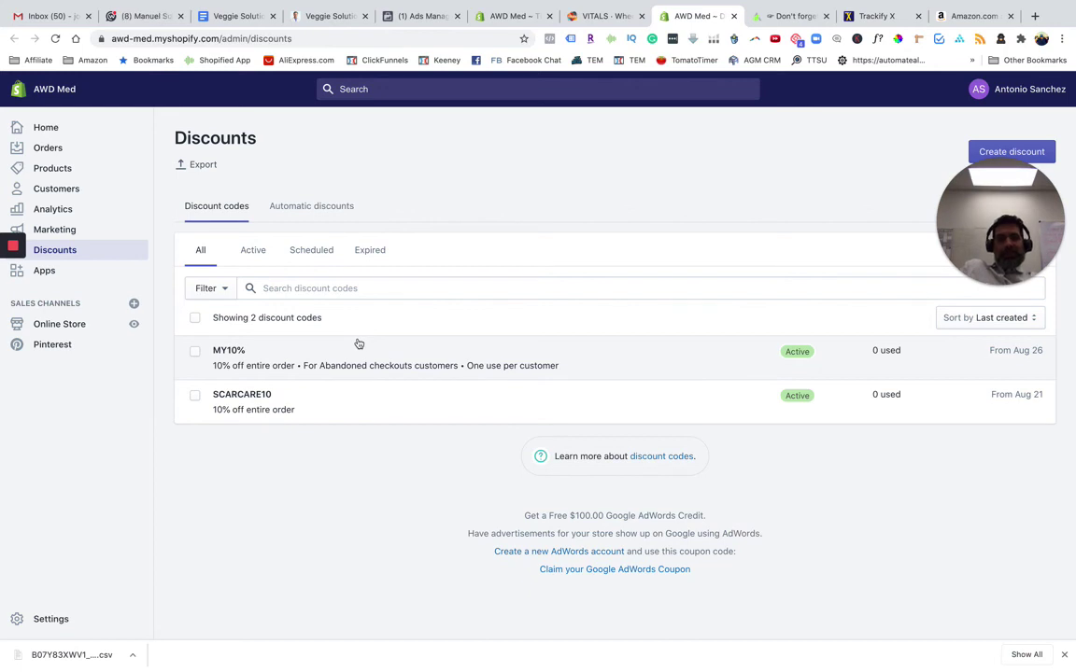
click(598, 16)
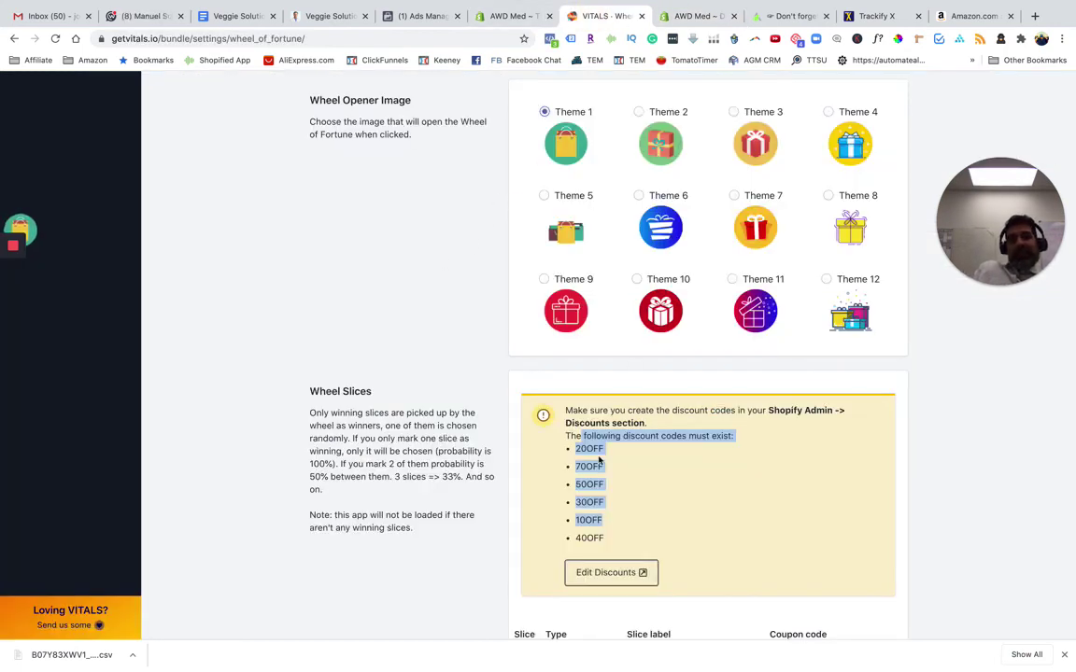
Inspect the wheel slice codes, keeping slice 1 as a winning slice
click(589, 523)
drag(589, 523, 651, 526)
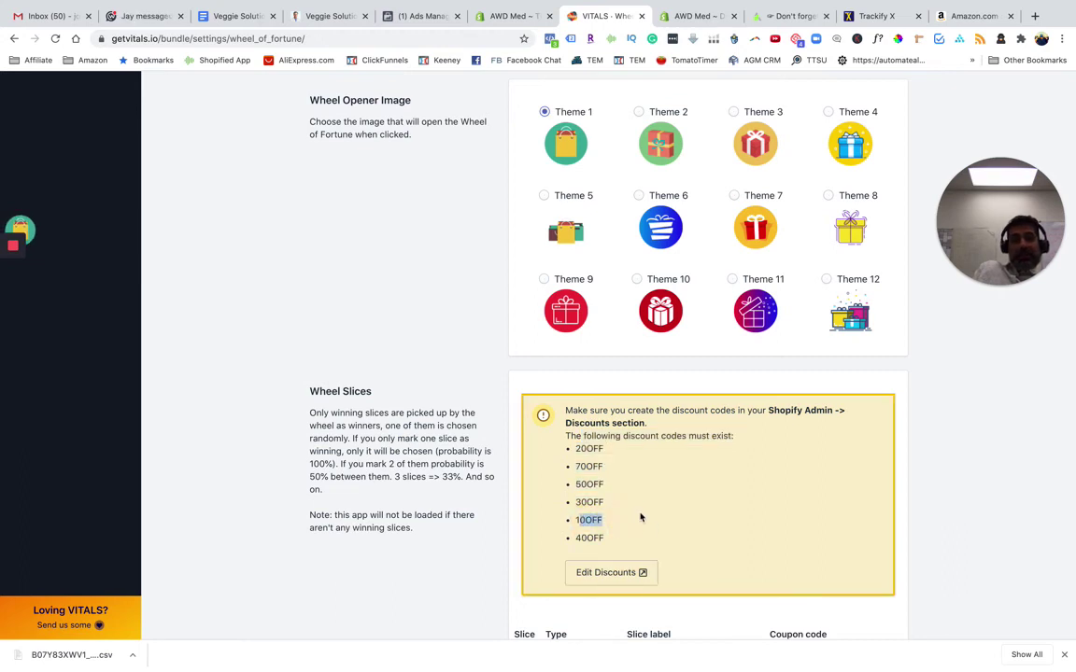
scroll(644, 523, down, 3)
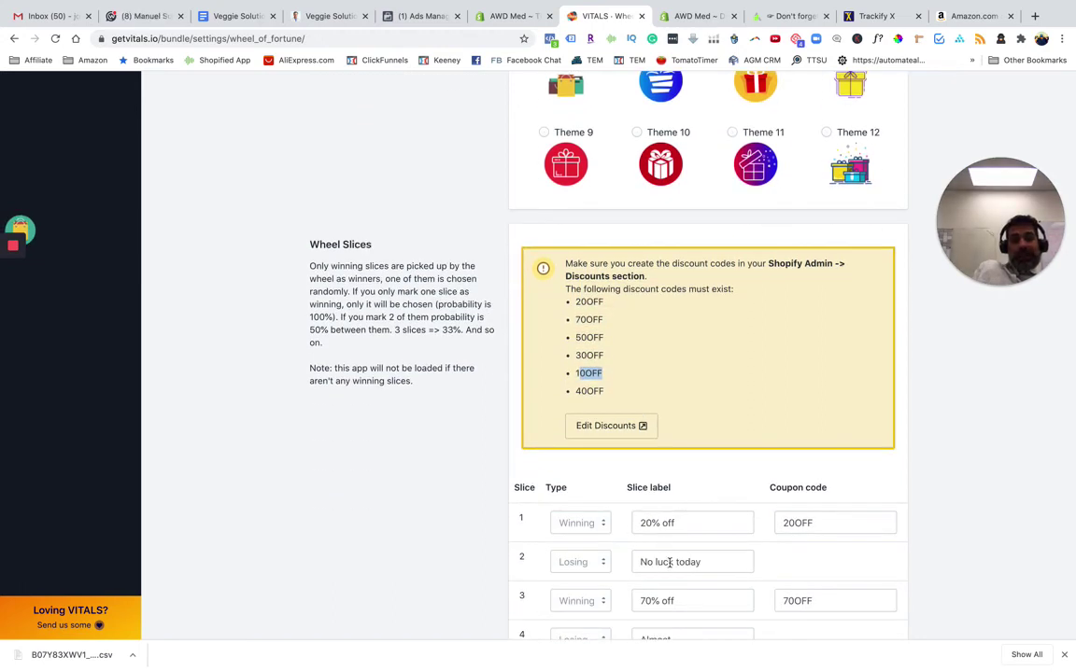
scroll(670, 562, down, 4)
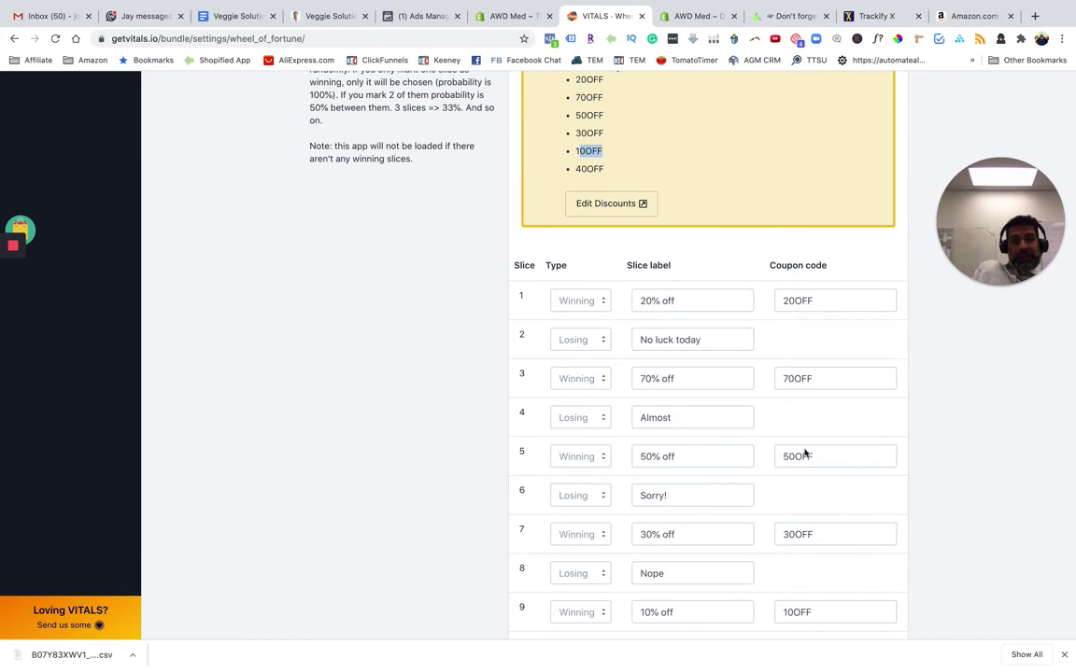
click(580, 300)
click(482, 315)
Go to the Announcement Bars page under Capture Leads
scroll(732, 416, down, 9)
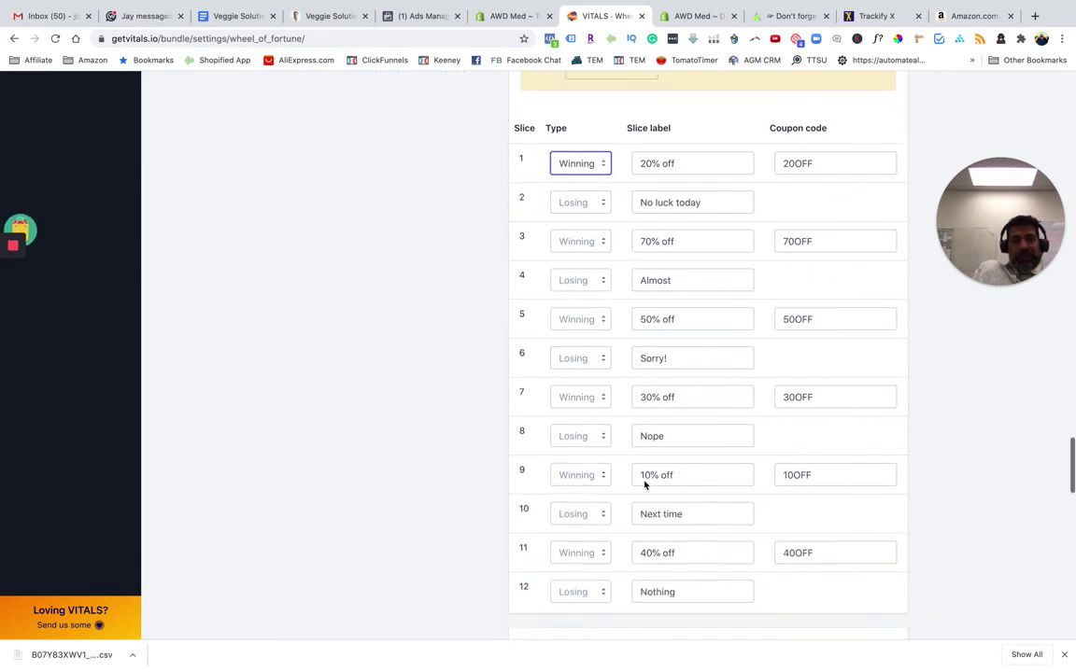
scroll(446, 478, down, 6)
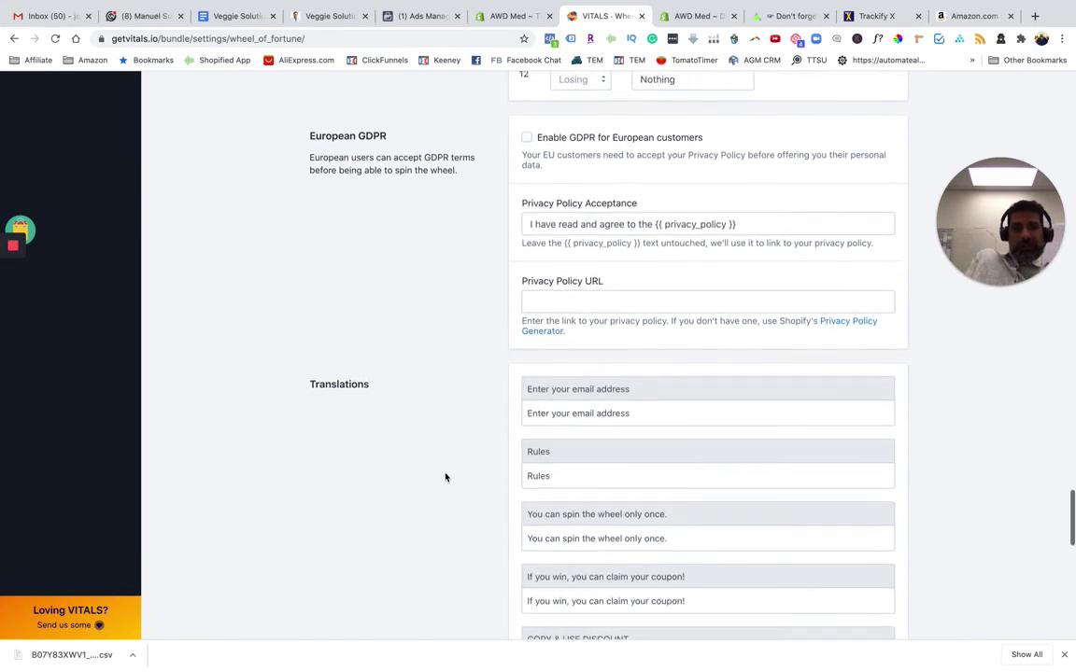
scroll(445, 477, up, 20)
scroll(445, 477, up, 15)
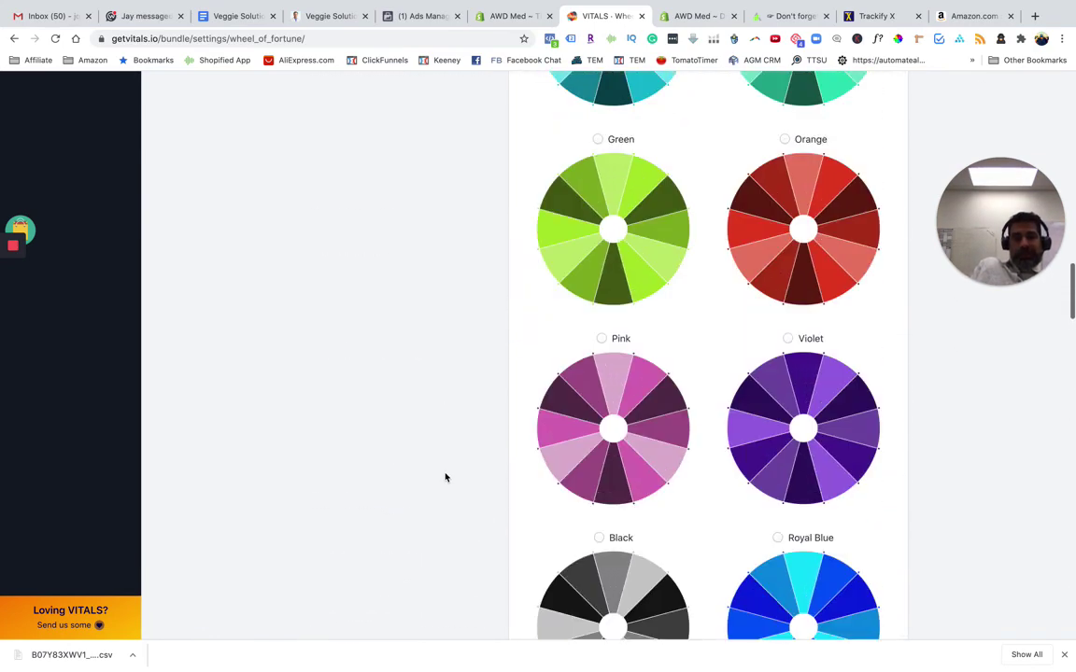
scroll(621, 266, up, 3)
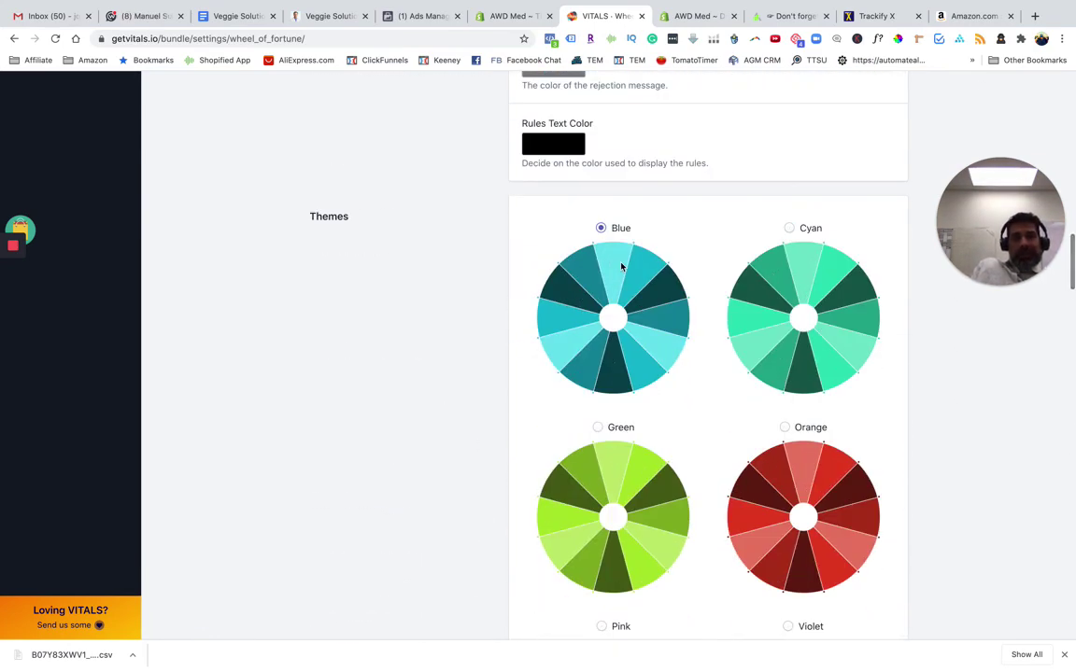
scroll(629, 293, up, 4)
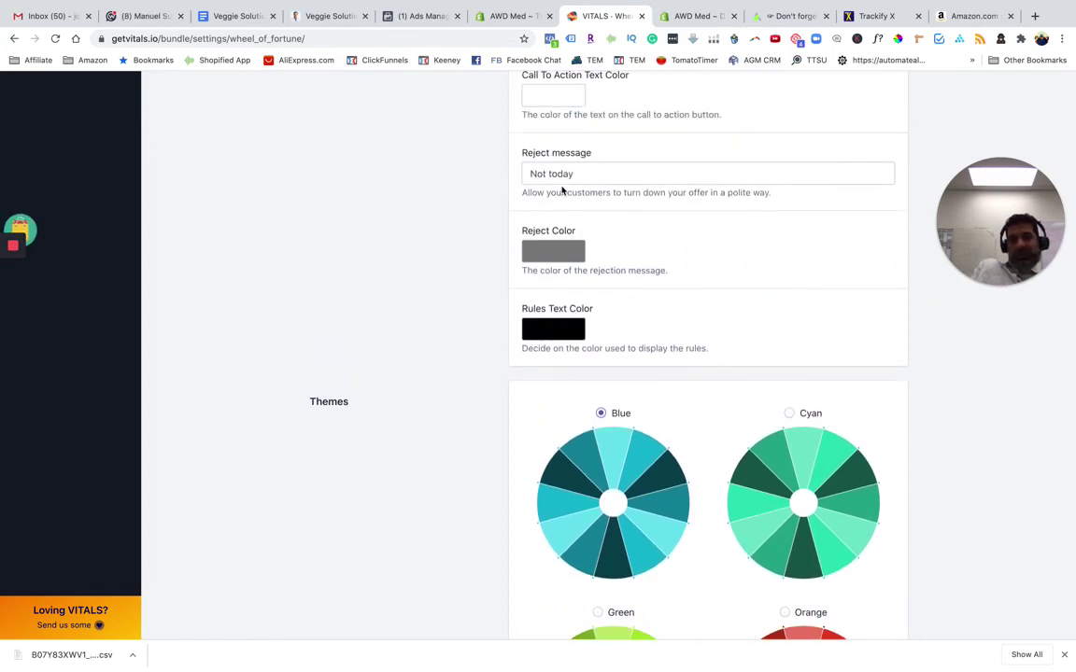
scroll(561, 188, up, 18)
scroll(562, 190, up, 11)
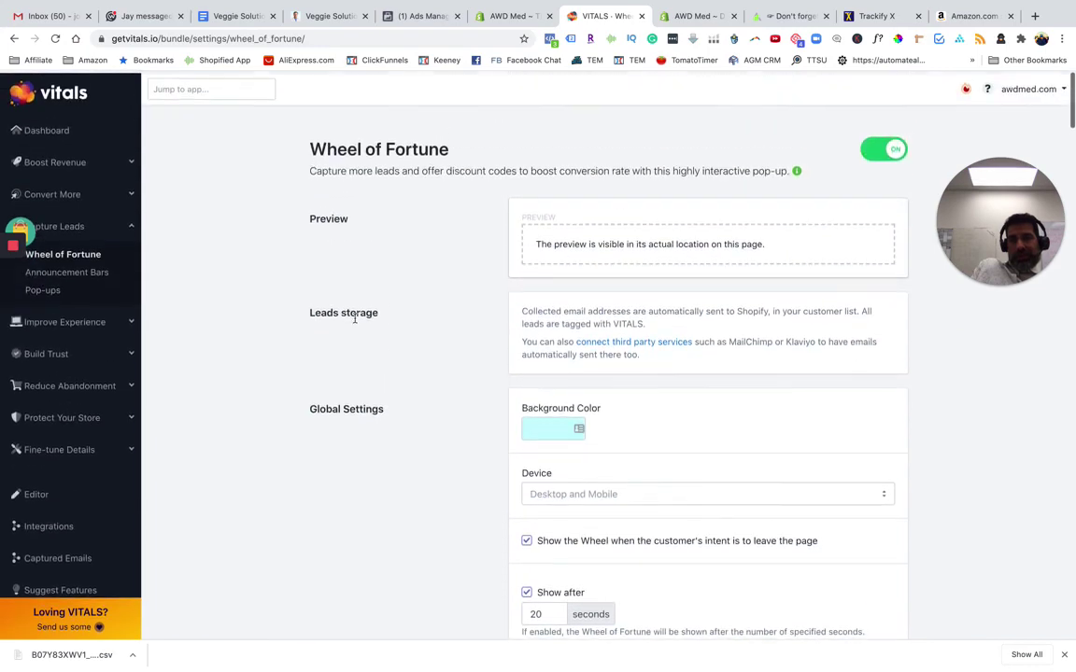
click(80, 271)
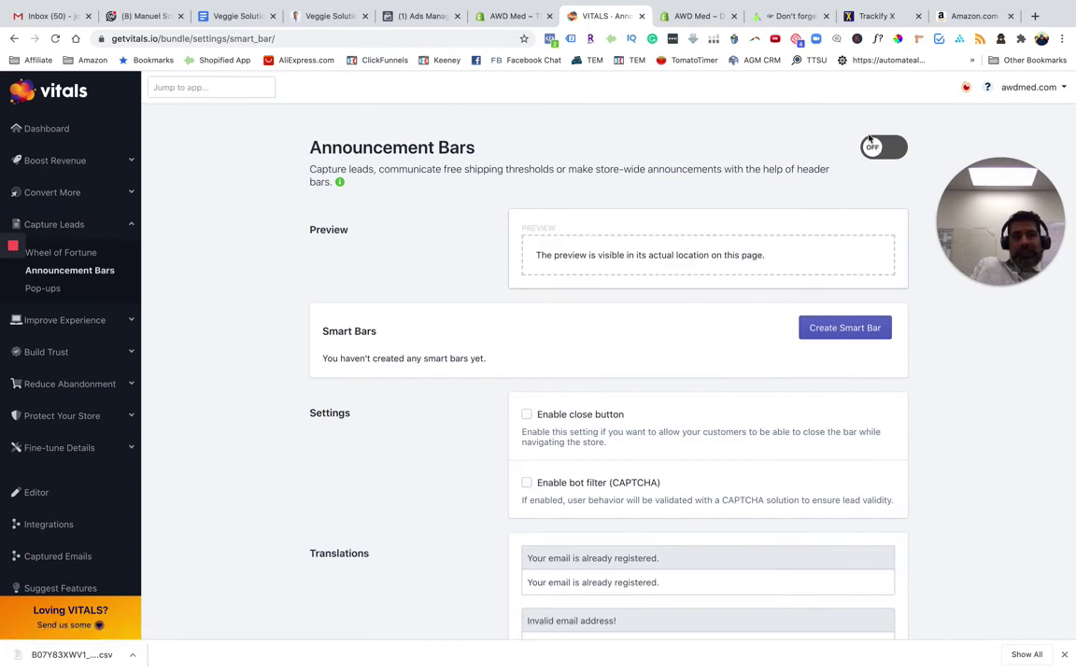
Turn off the Wheel of Fortune pop-up and switch on the Announcement Bars app
click(65, 253)
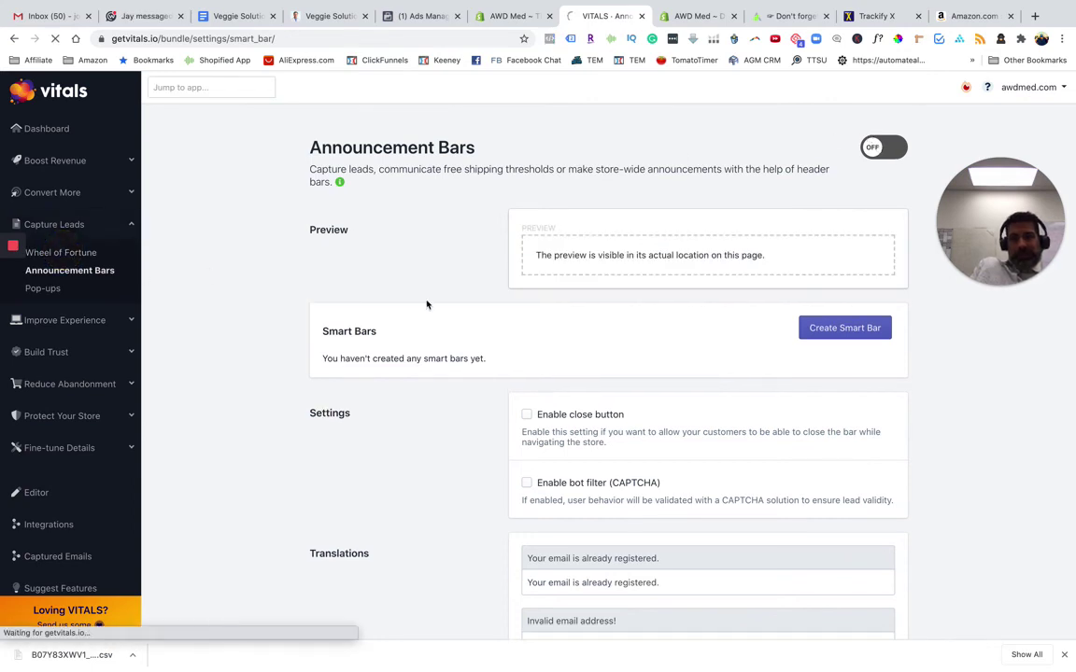
click(886, 150)
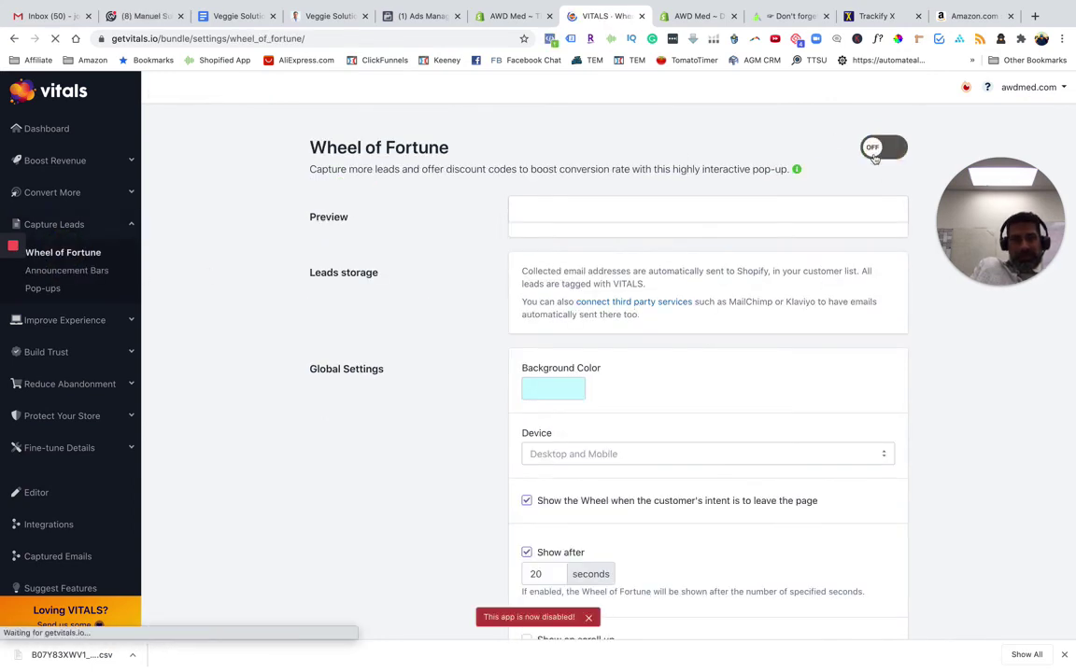
click(74, 270)
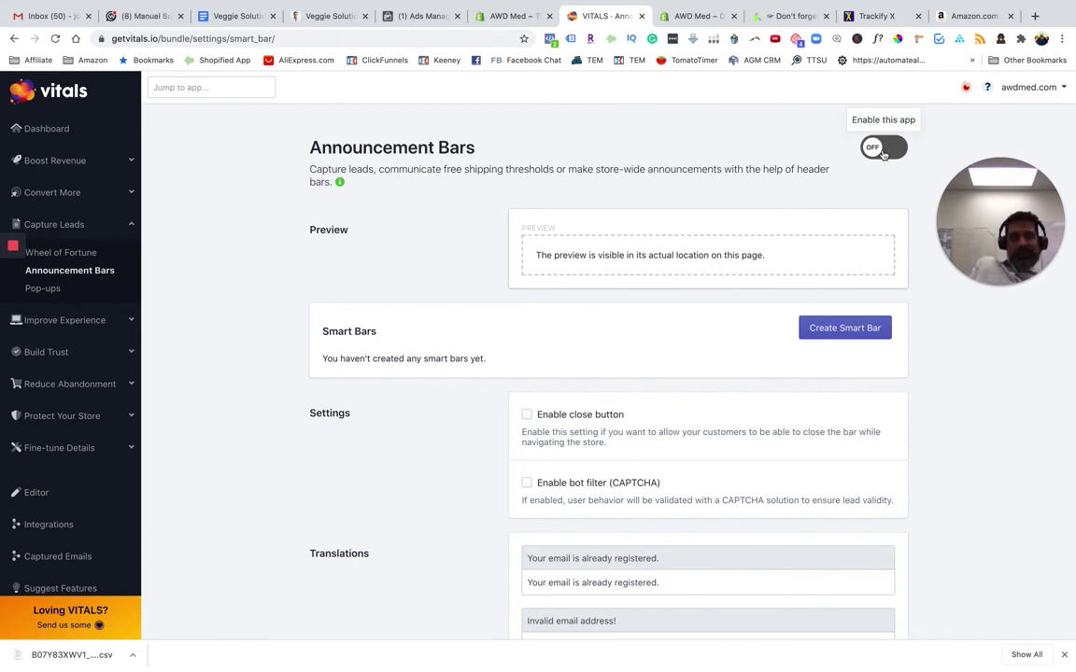
click(869, 150)
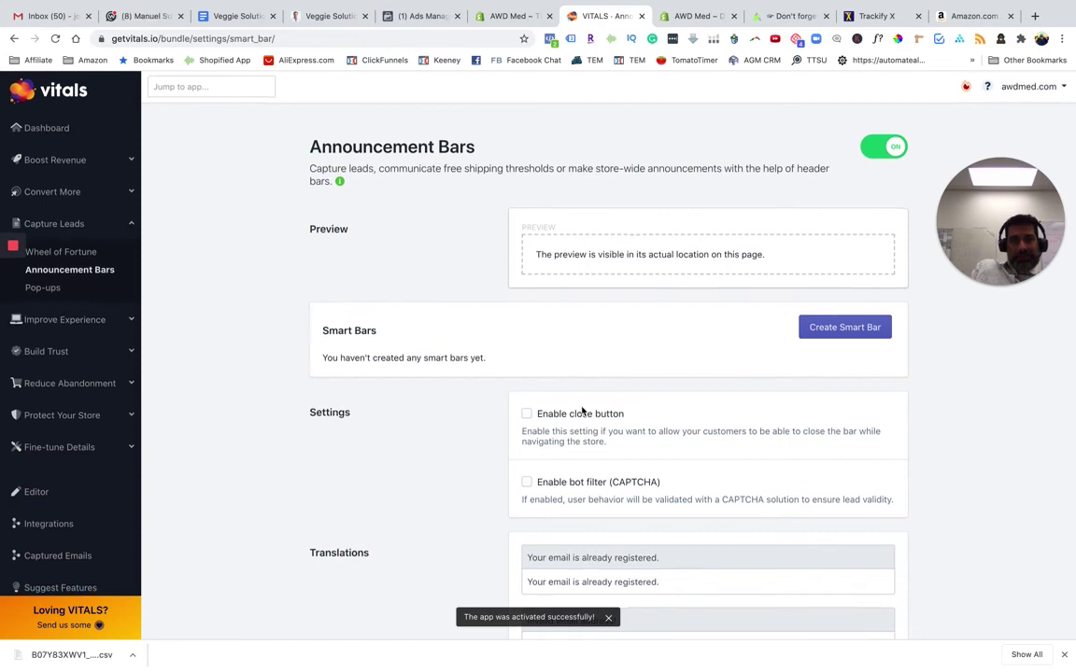
Start a new smart bar to view the available bar types
scroll(561, 392, down, 5)
scroll(460, 312, up, 2)
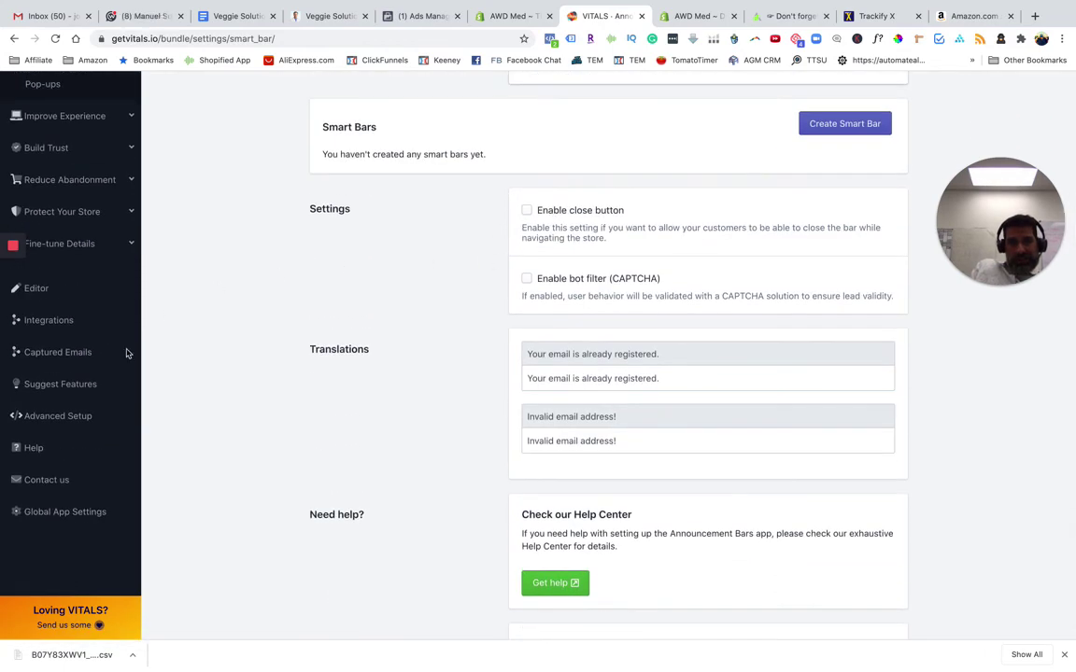
mouse_move(3, 248)
scroll(15, 301, up, 3)
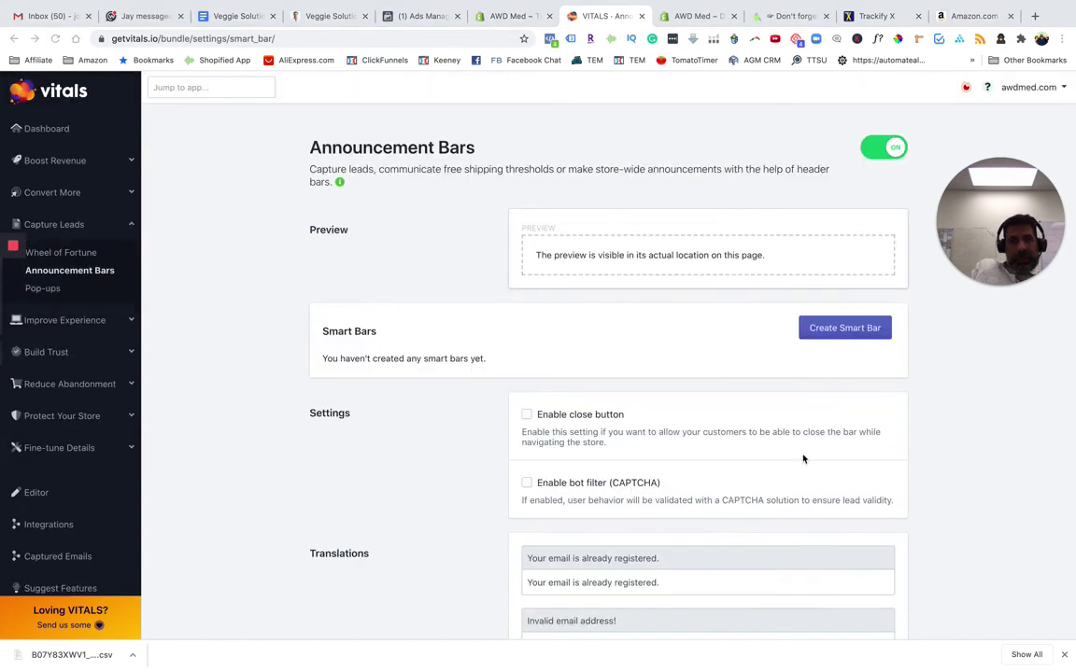
click(833, 330)
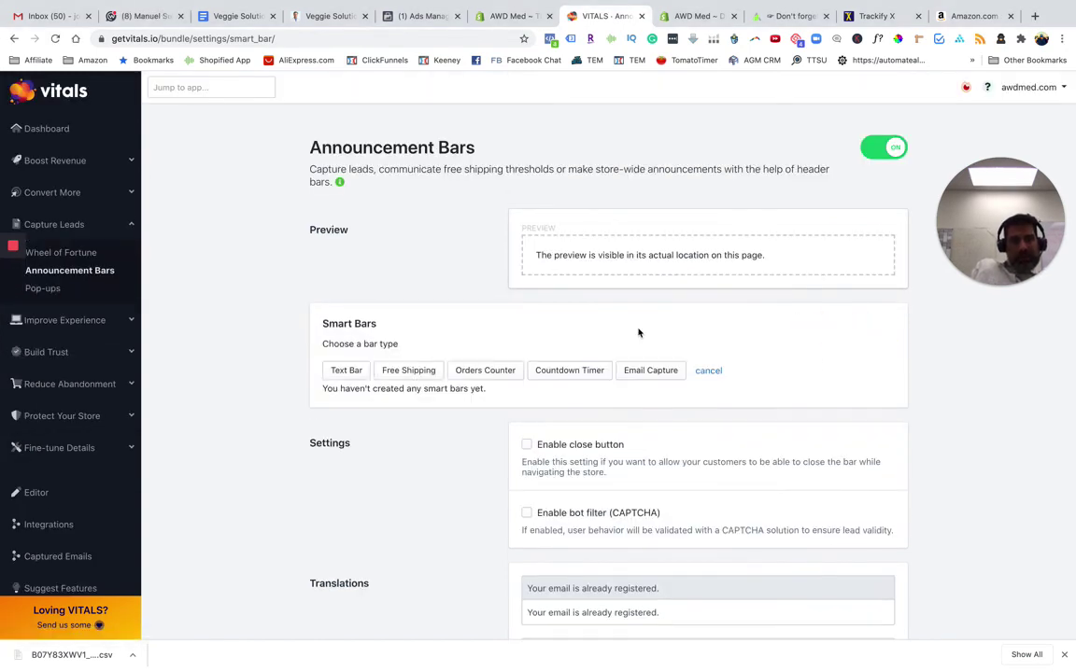
Make the new smart bar a Free Shipping bar
click(411, 372)
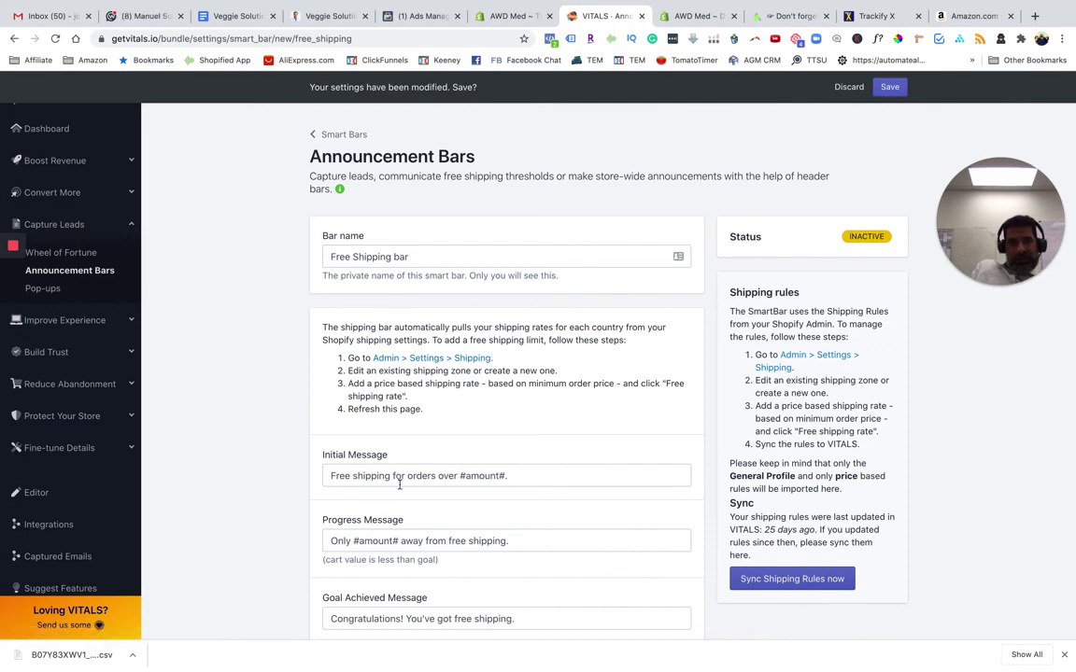
scroll(402, 488, down, 10)
scroll(399, 489, down, 4)
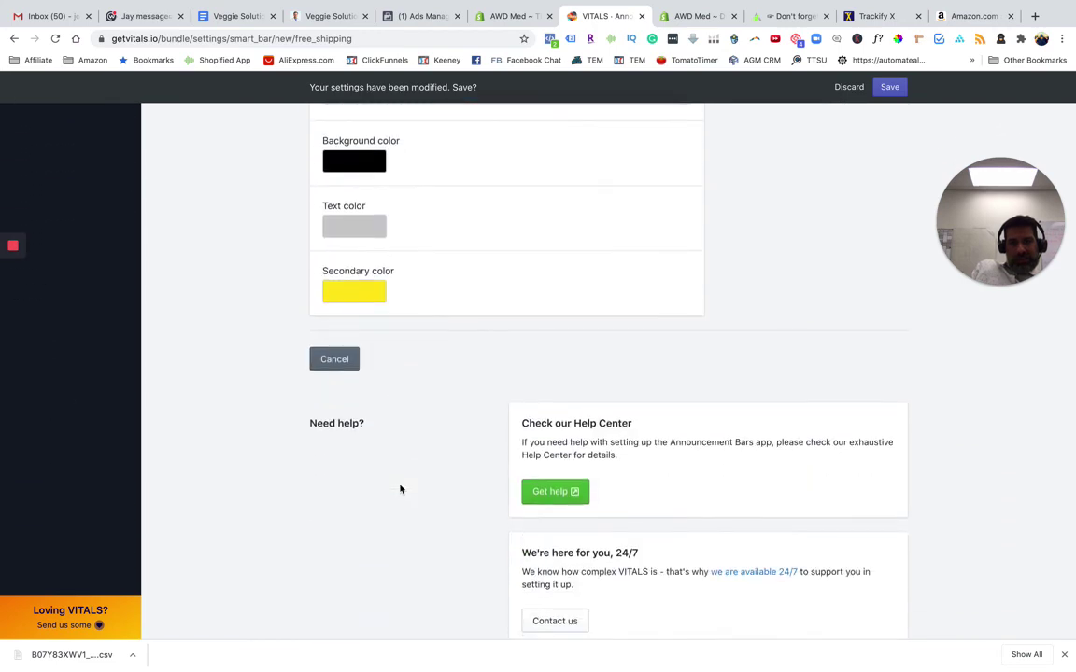
scroll(400, 490, up, 7)
scroll(401, 488, up, 4)
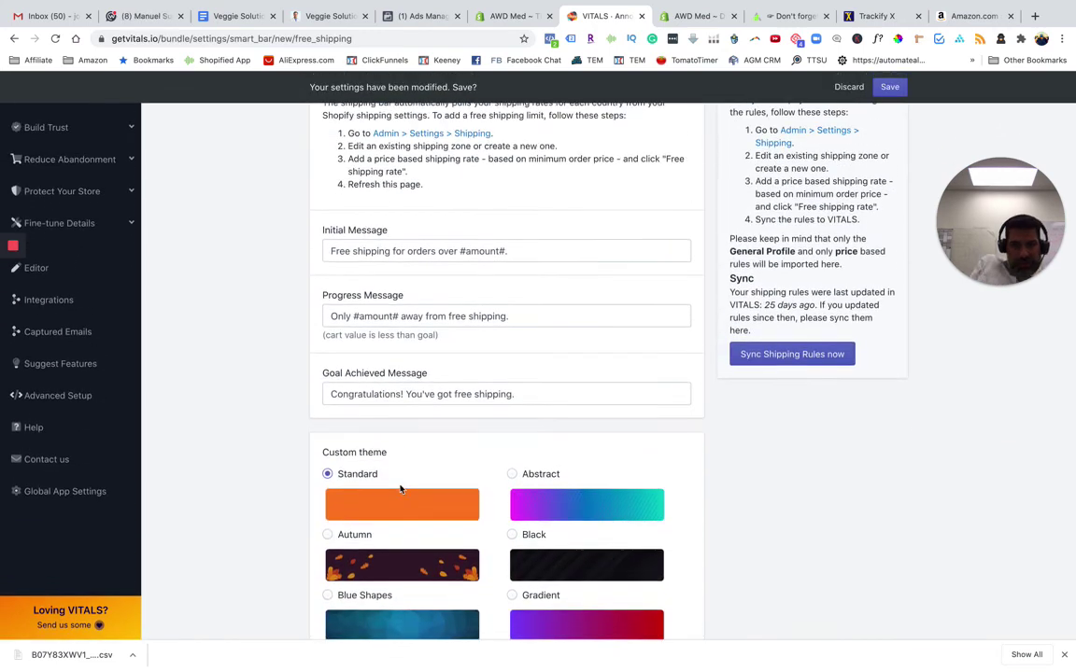
Change the initial message to 'Free shipping for orders over $50'
click(513, 274)
key(BackSpace)
key(BackSpace)
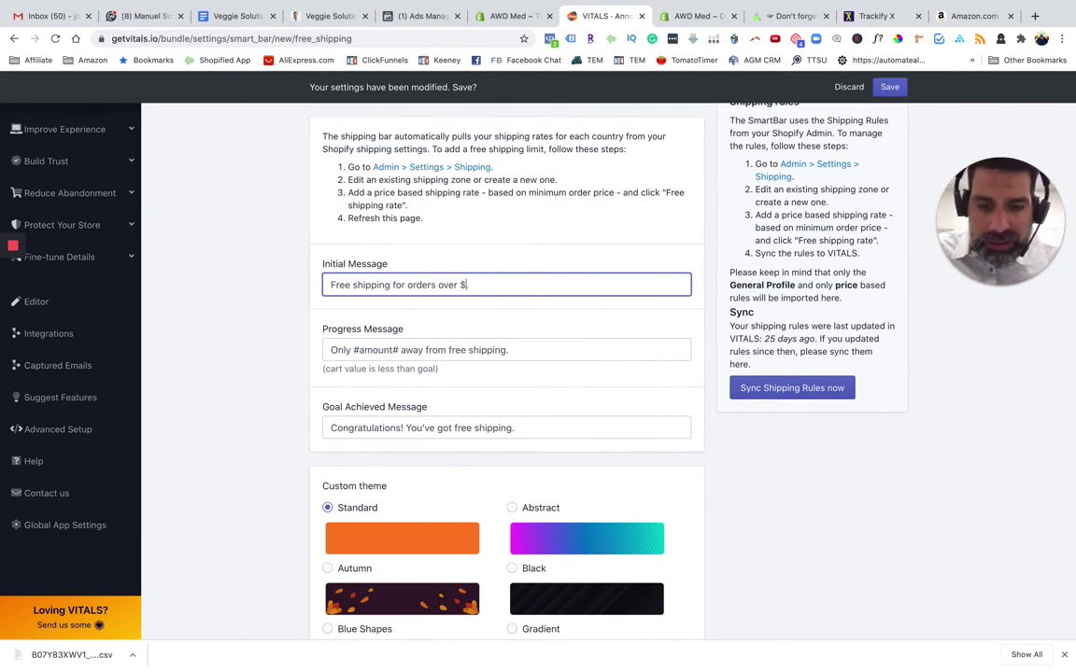
text($50.)
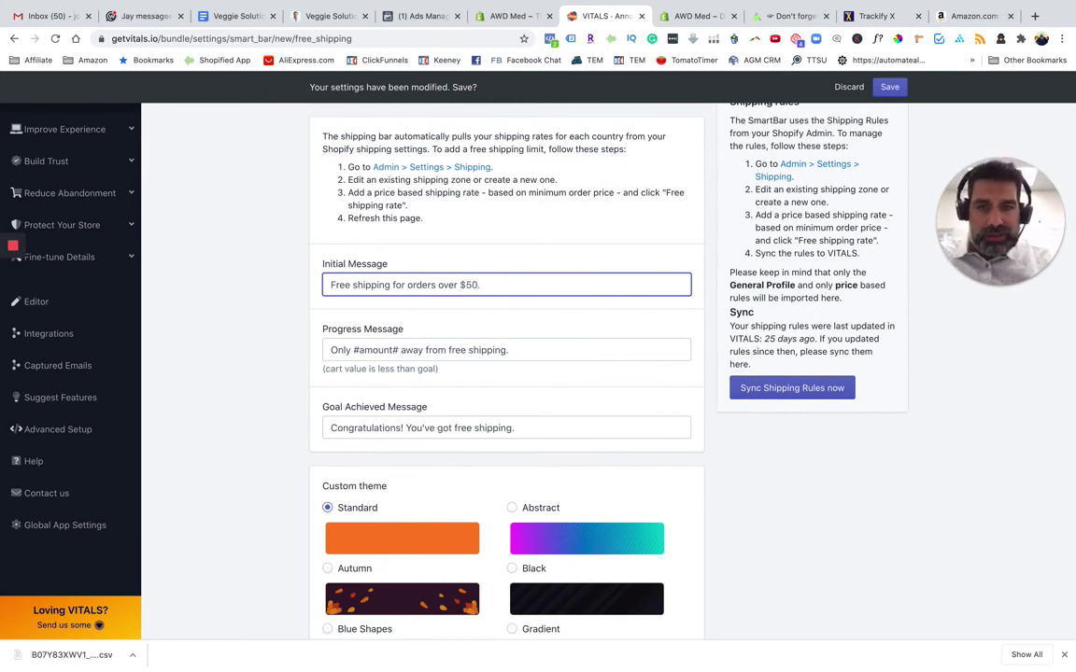
key(BackSpace)
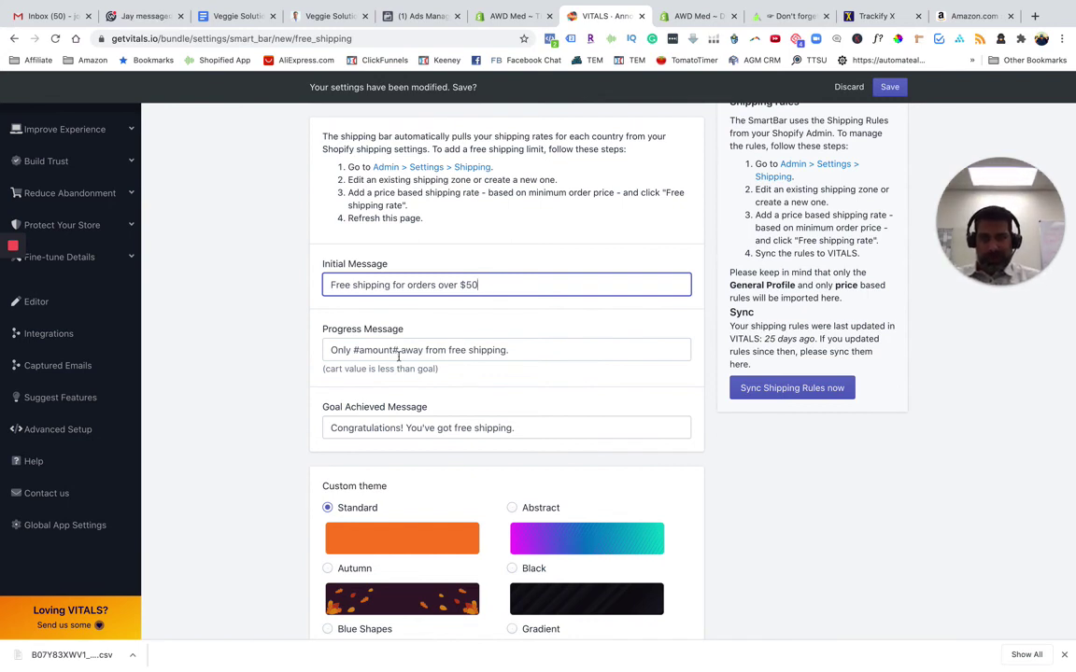
drag(336, 356, 550, 360)
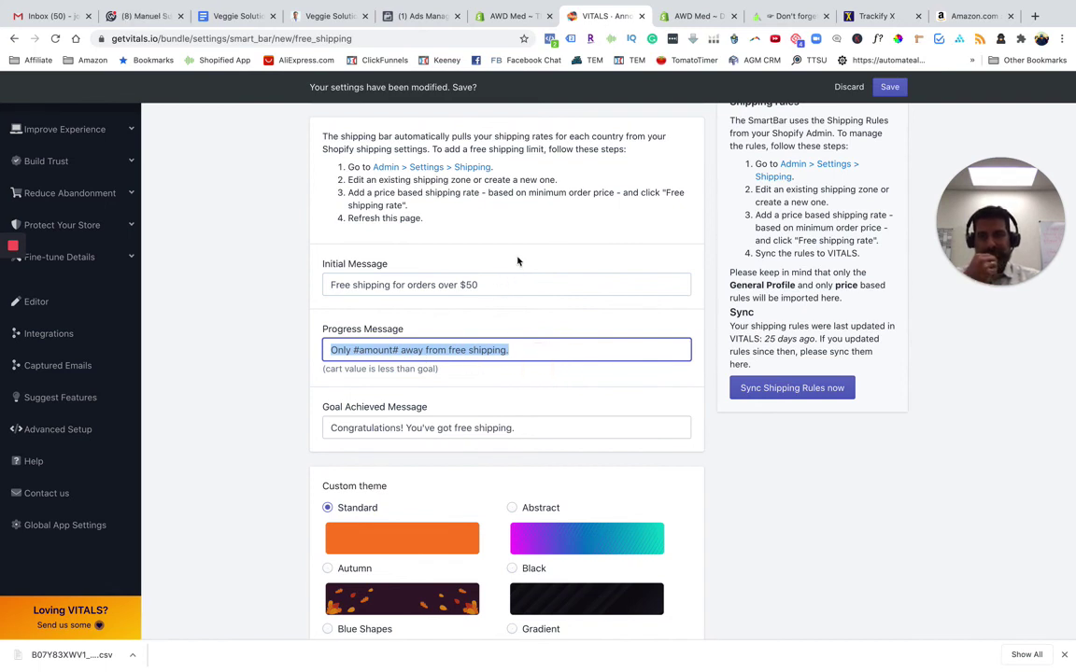
scroll(439, 210, up, 1)
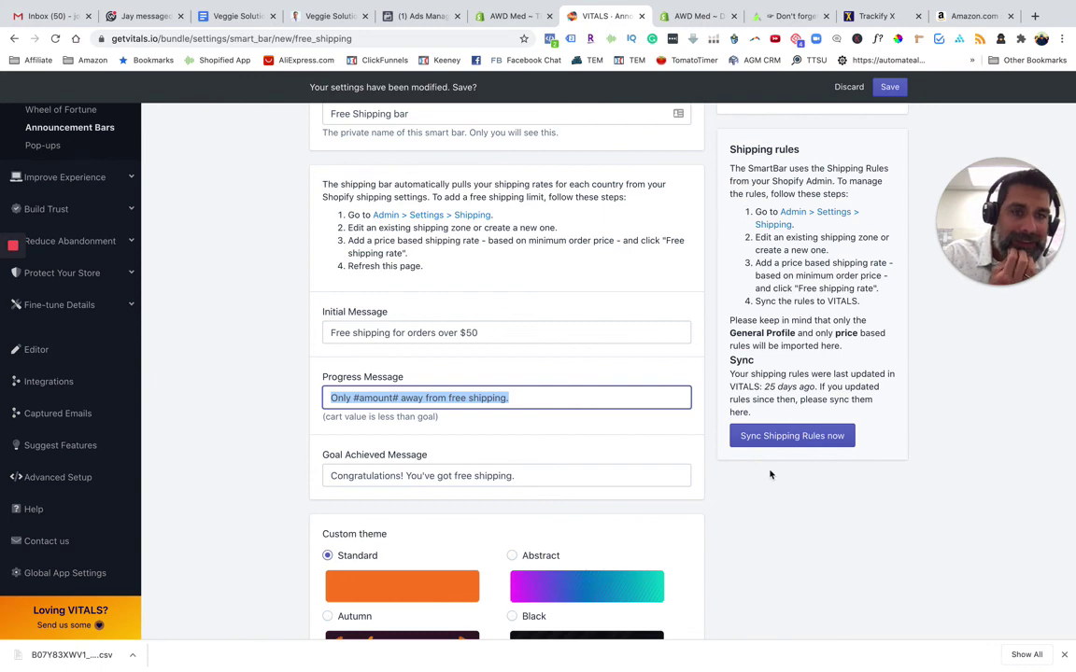
Check Shopify shipping settings: Domestic Standard shipping is Free for orders $15.00 and up
key(ctrl+shift+Tab)
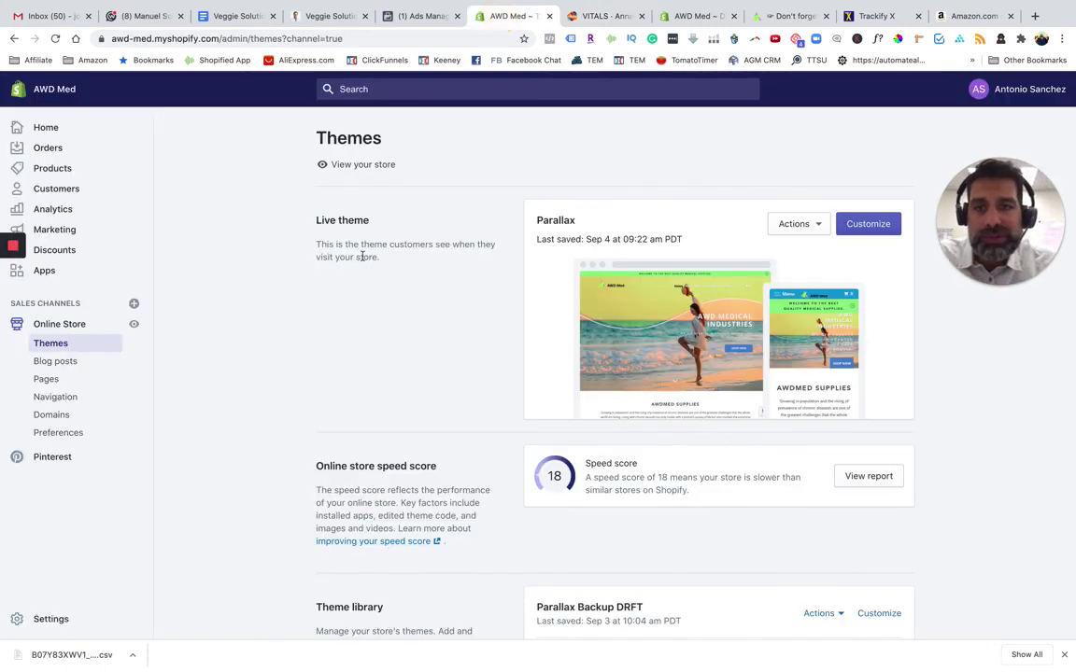
click(602, 16)
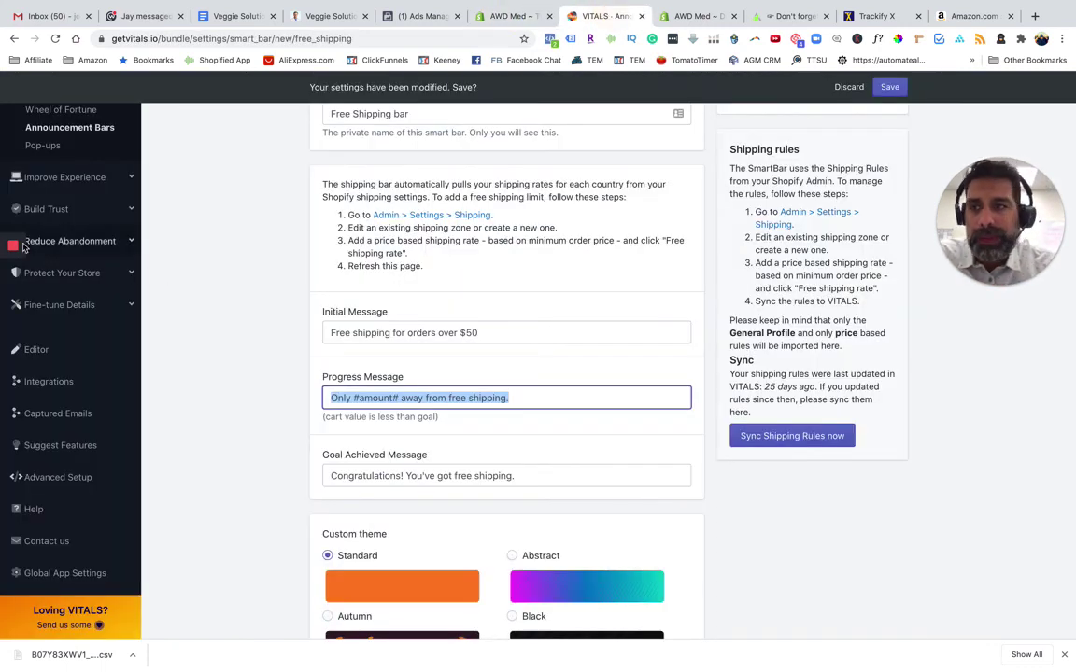
key(ctrl+shift+Tab)
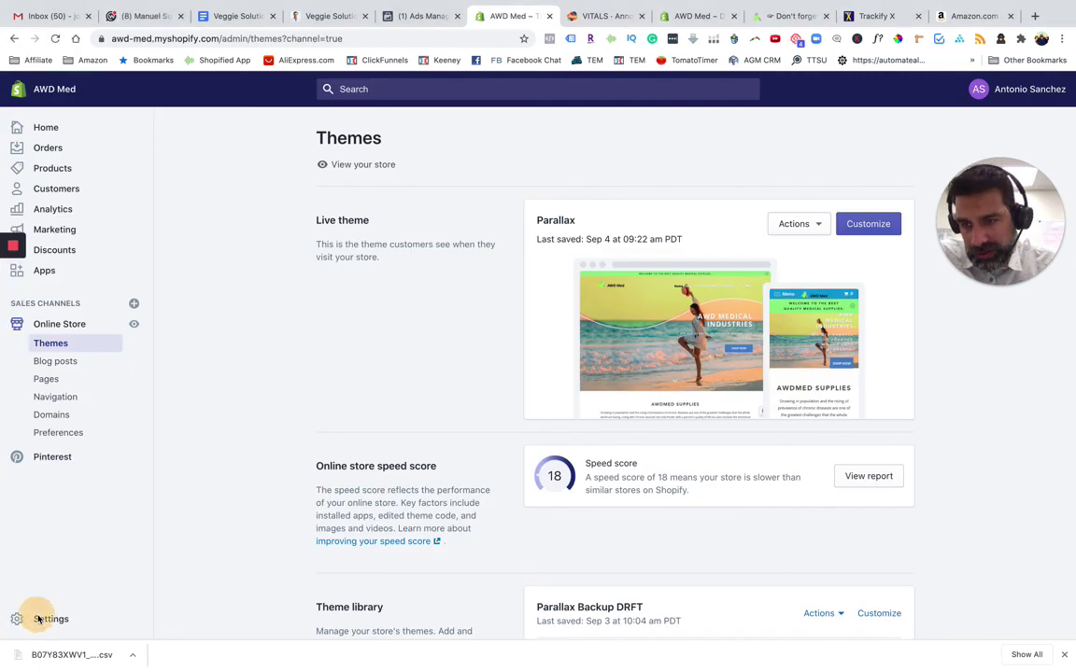
click(52, 621)
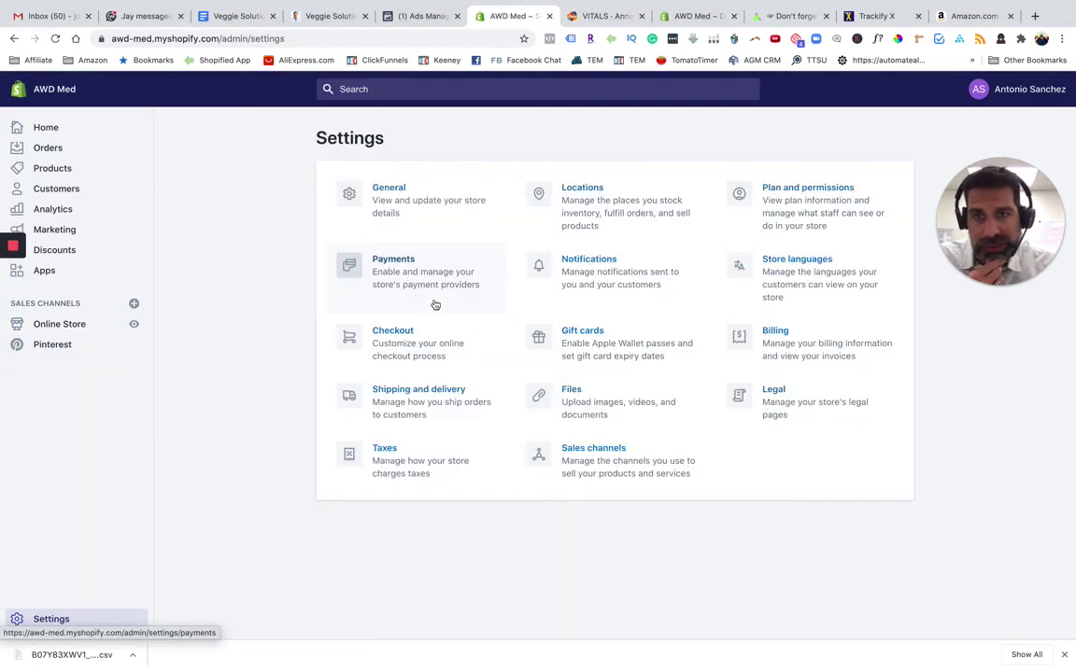
click(396, 392)
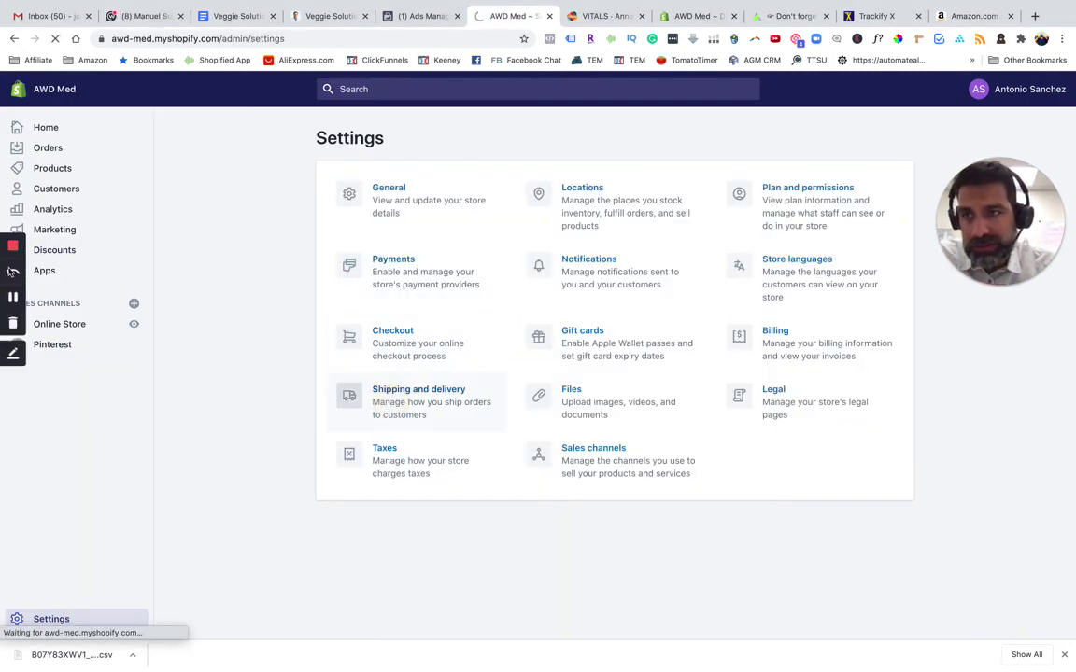
scroll(240, 283, up, 1)
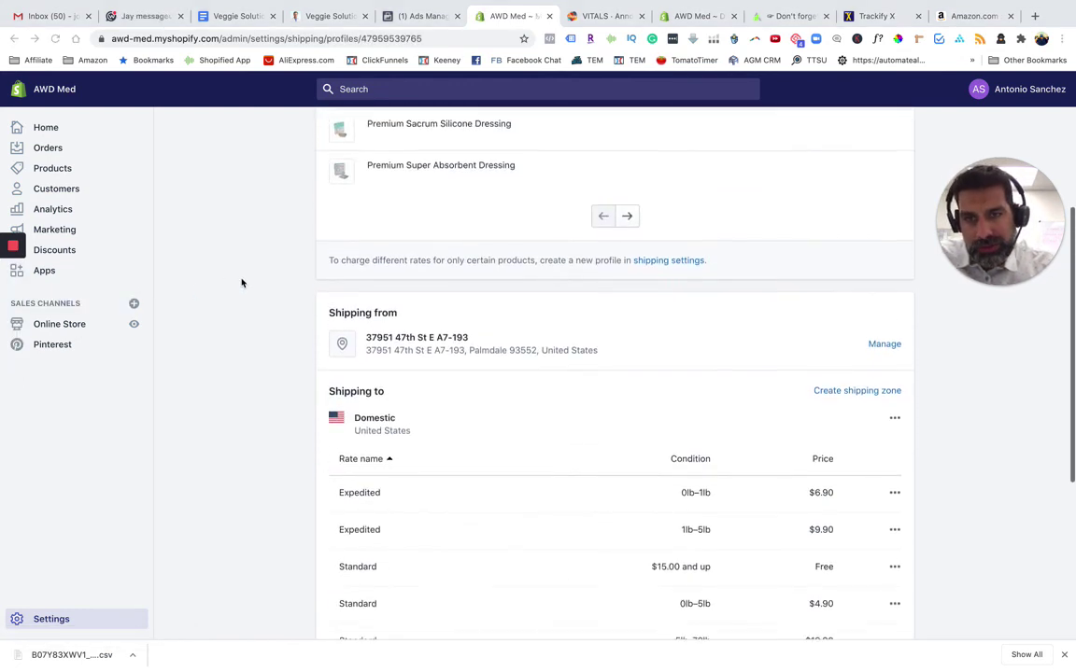
scroll(240, 283, down, 2)
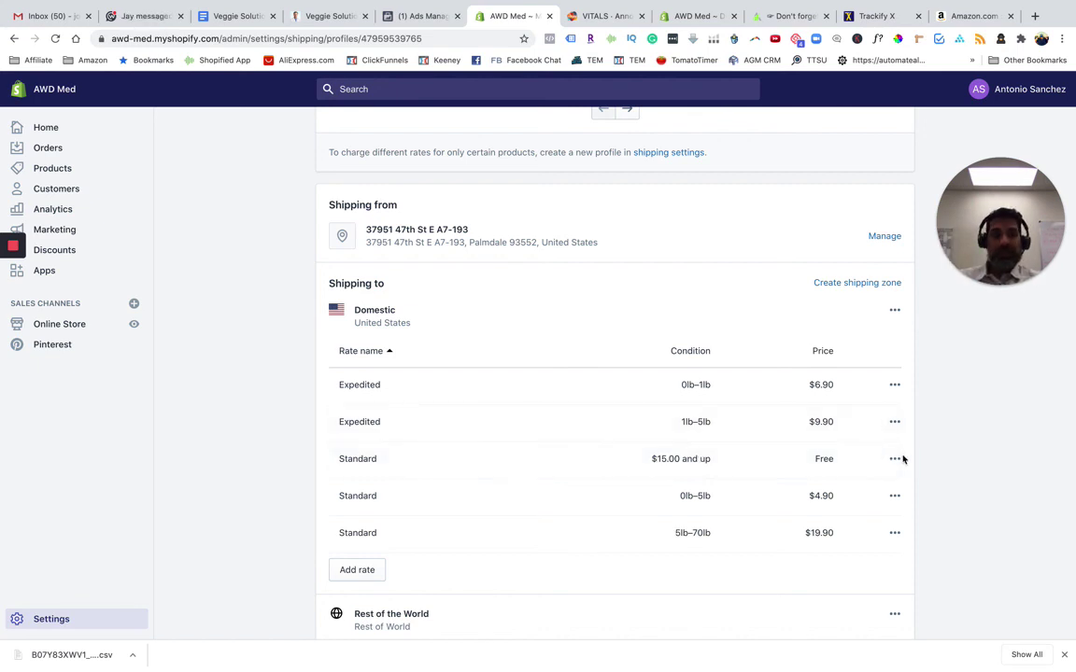
click(600, 16)
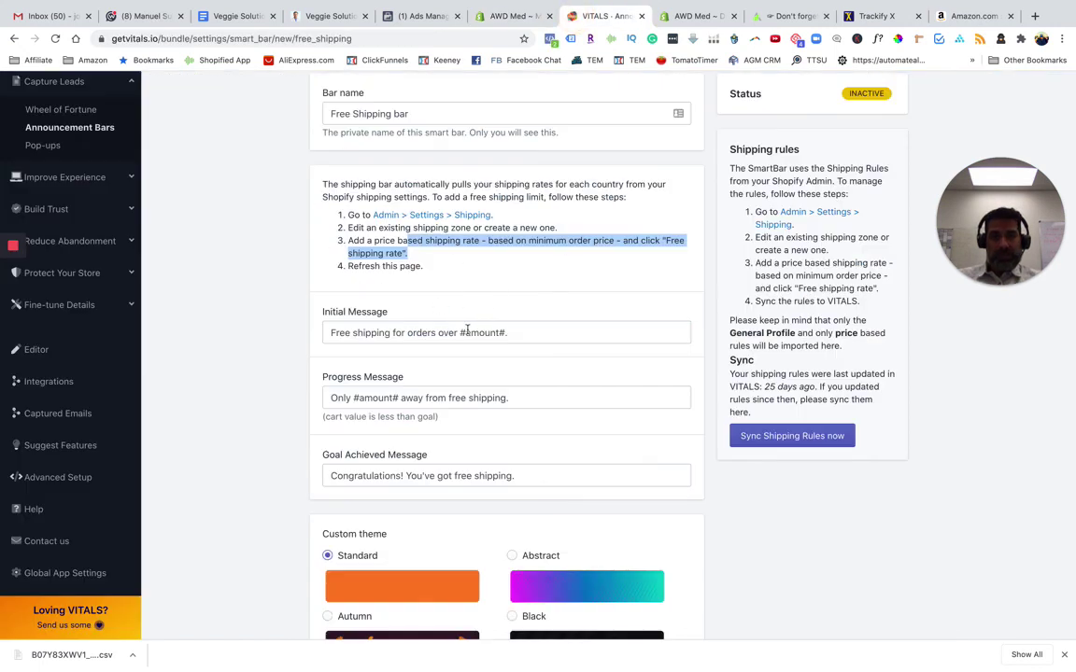
Reload the bar settings and sync shipping rules from Shopify into VITALS
click(493, 332)
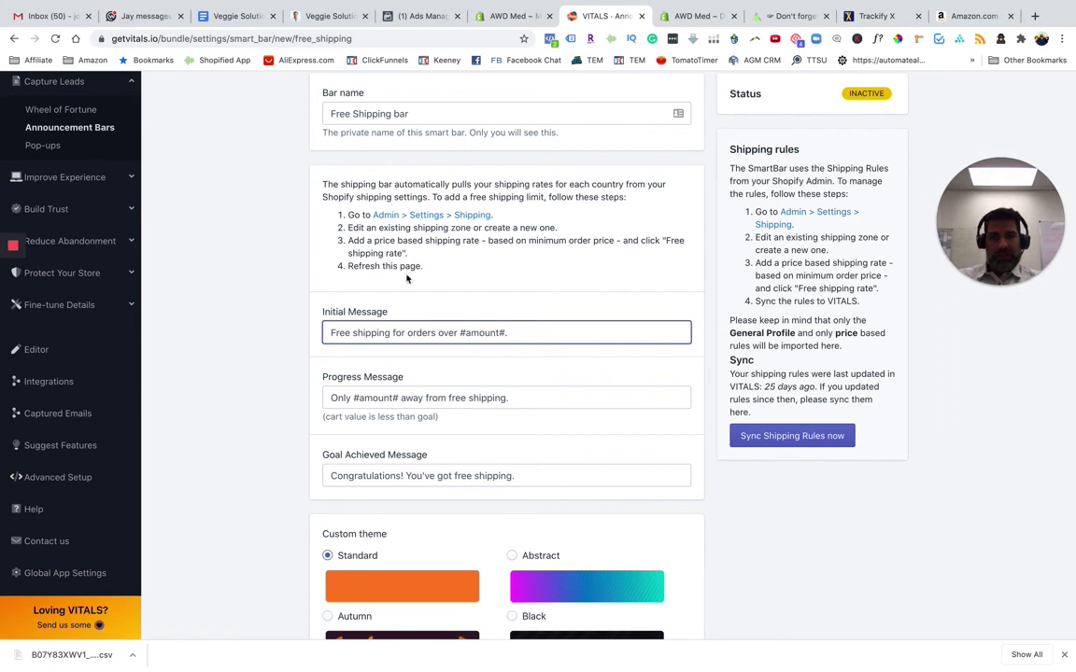
click(248, 257)
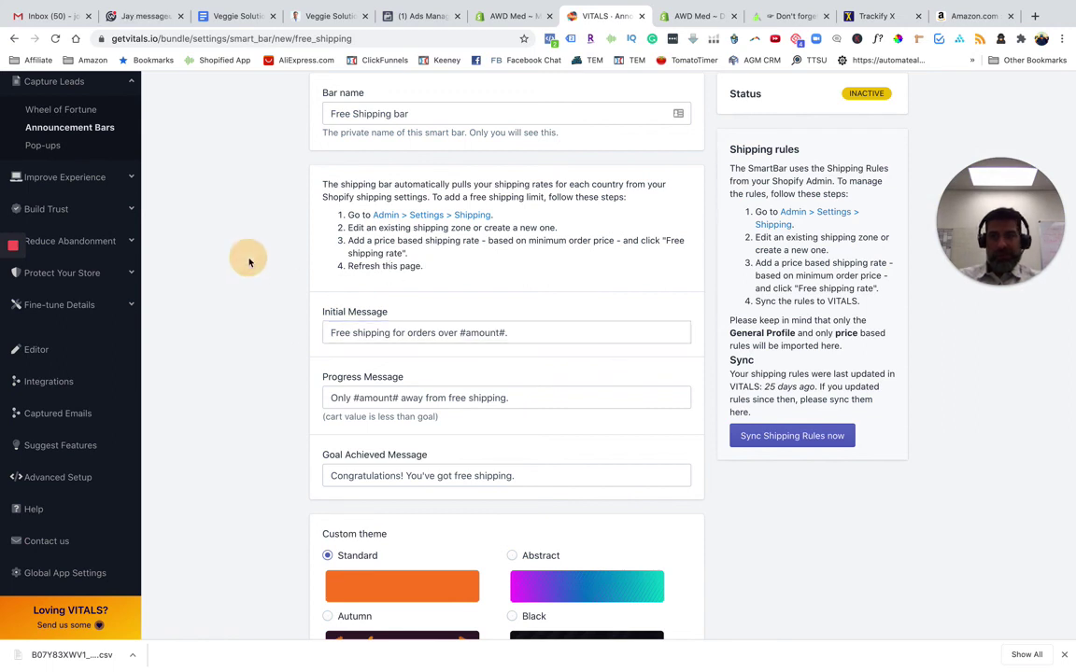
click(55, 40)
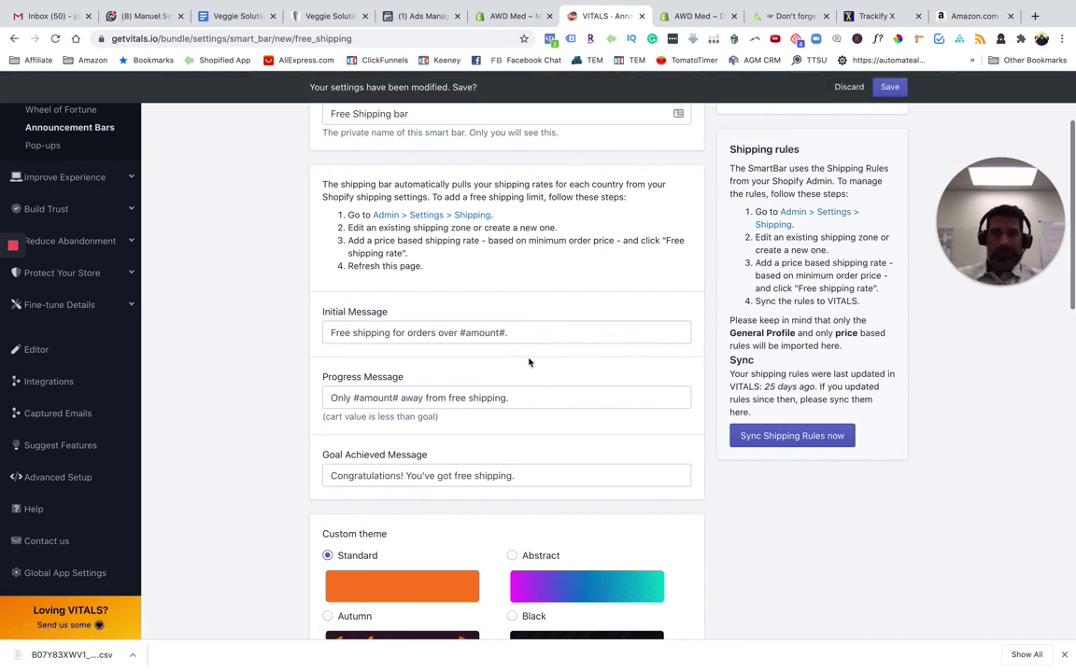
click(792, 436)
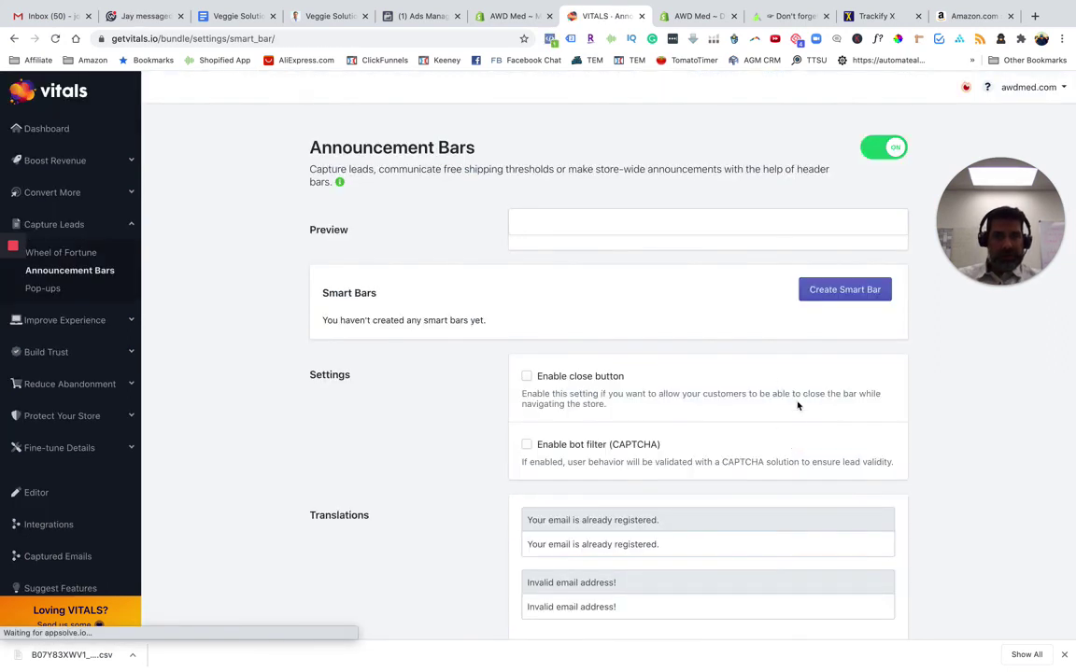
scroll(590, 497, down, 1)
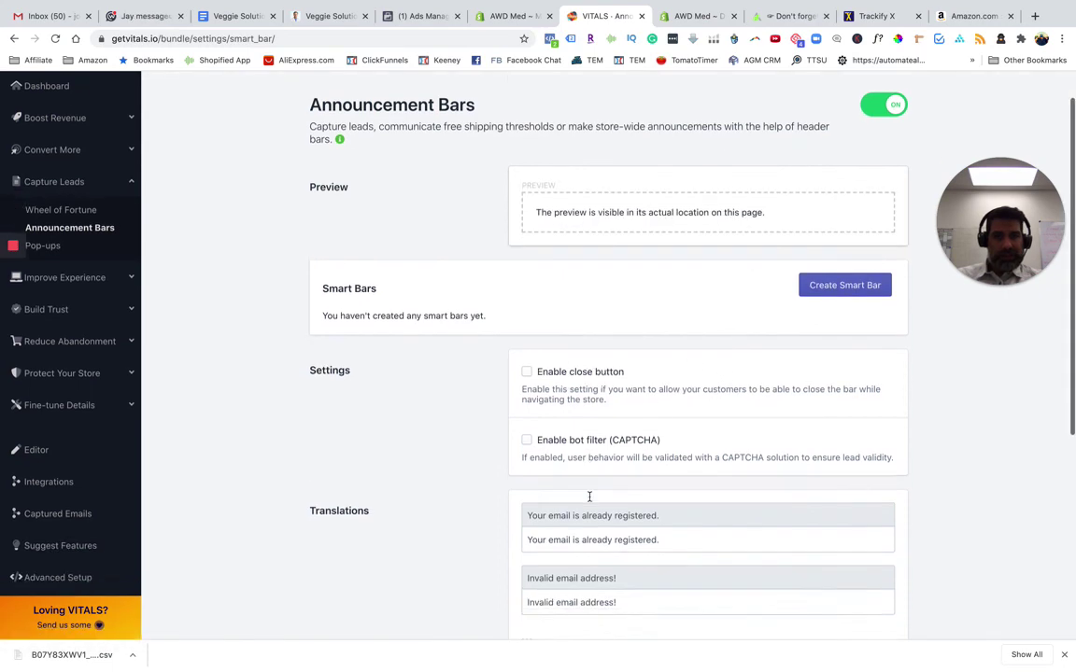
scroll(589, 496, down, 5)
scroll(589, 499, up, 6)
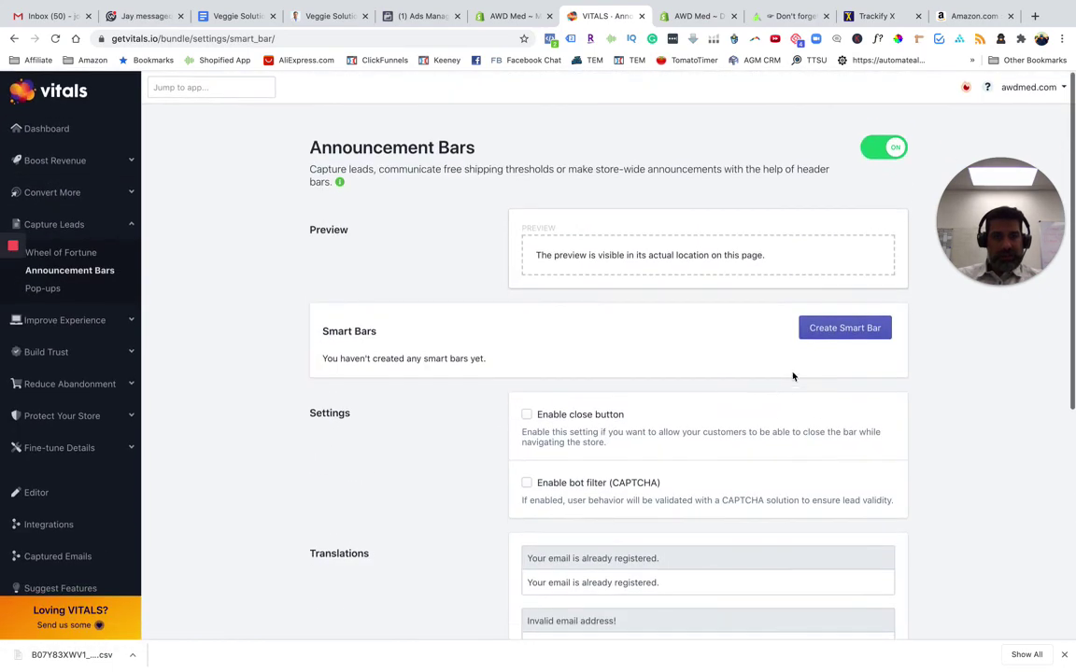
Create a Free Shipping smart bar and save it as active
click(826, 330)
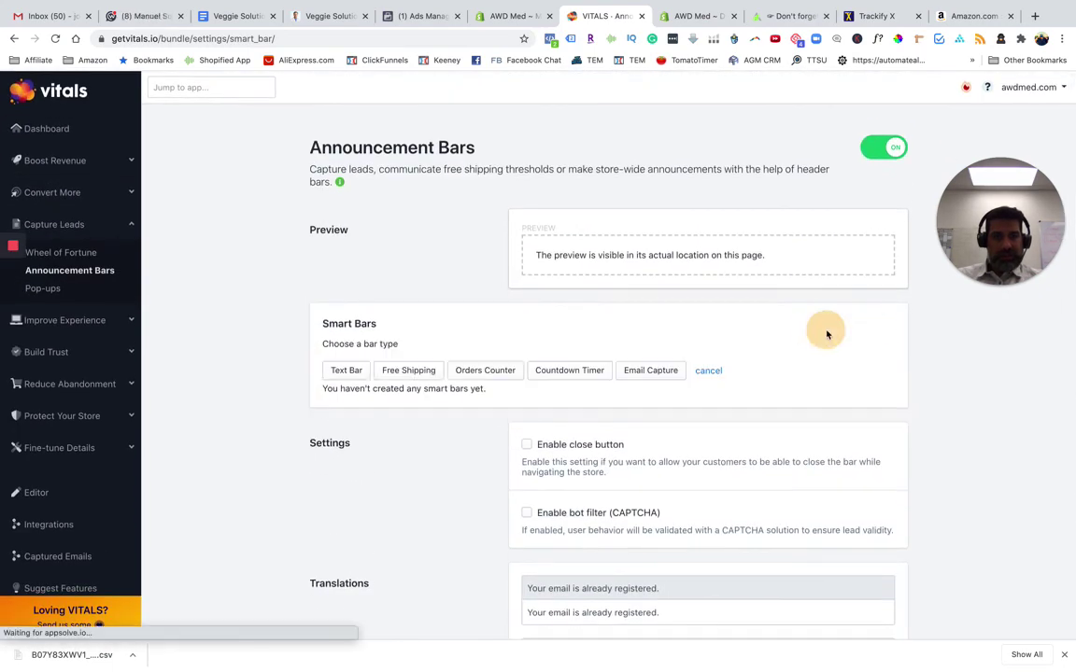
click(405, 373)
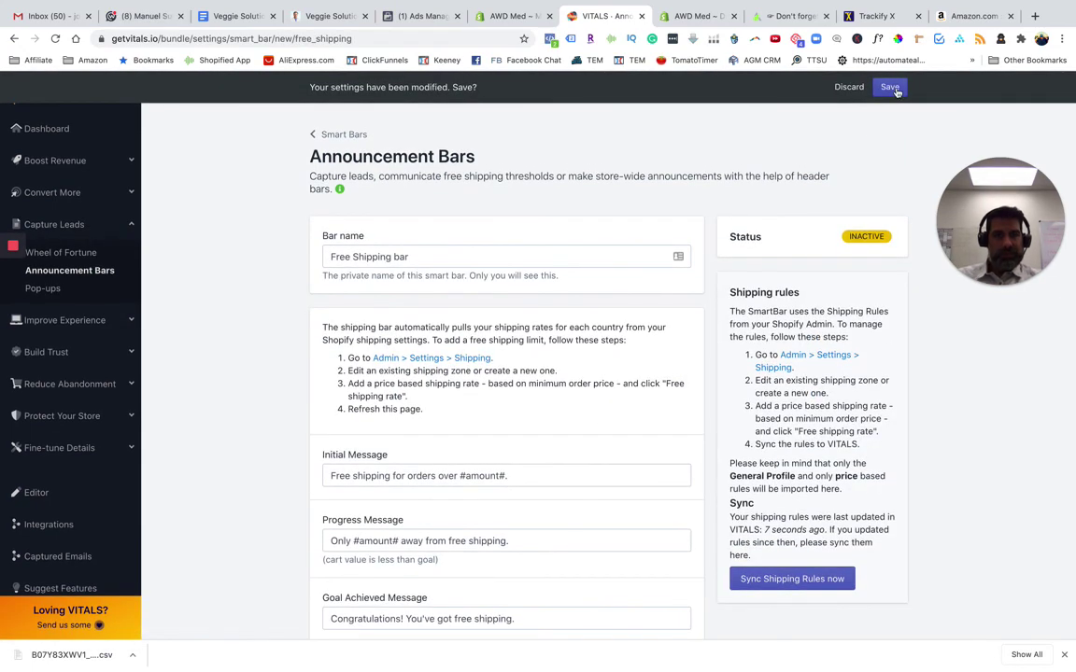
scroll(531, 571, down, 2)
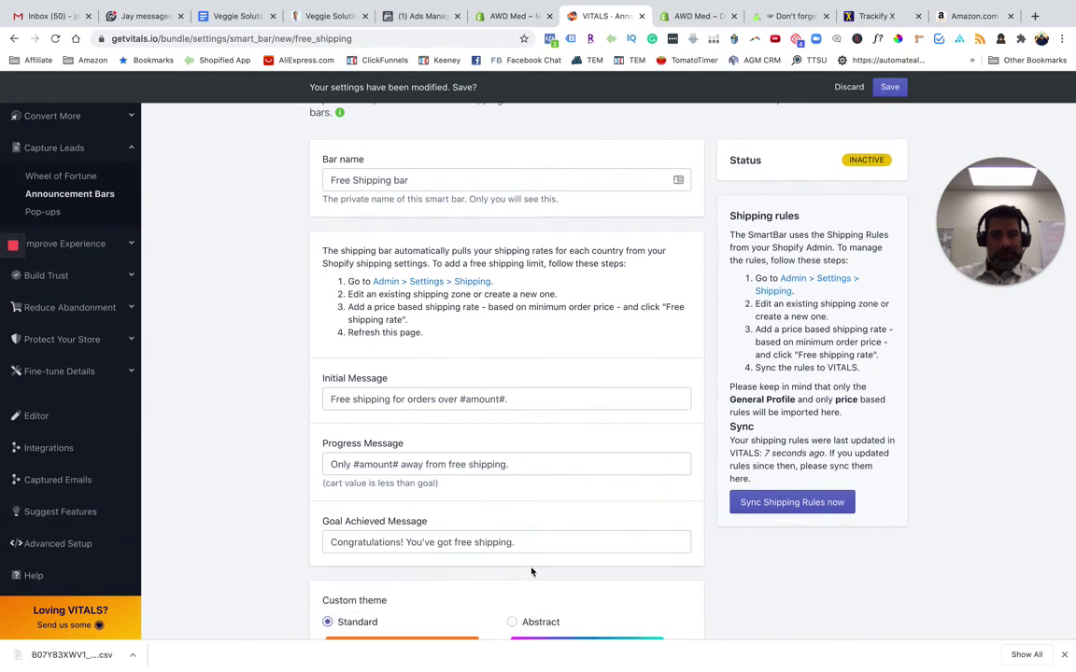
click(889, 87)
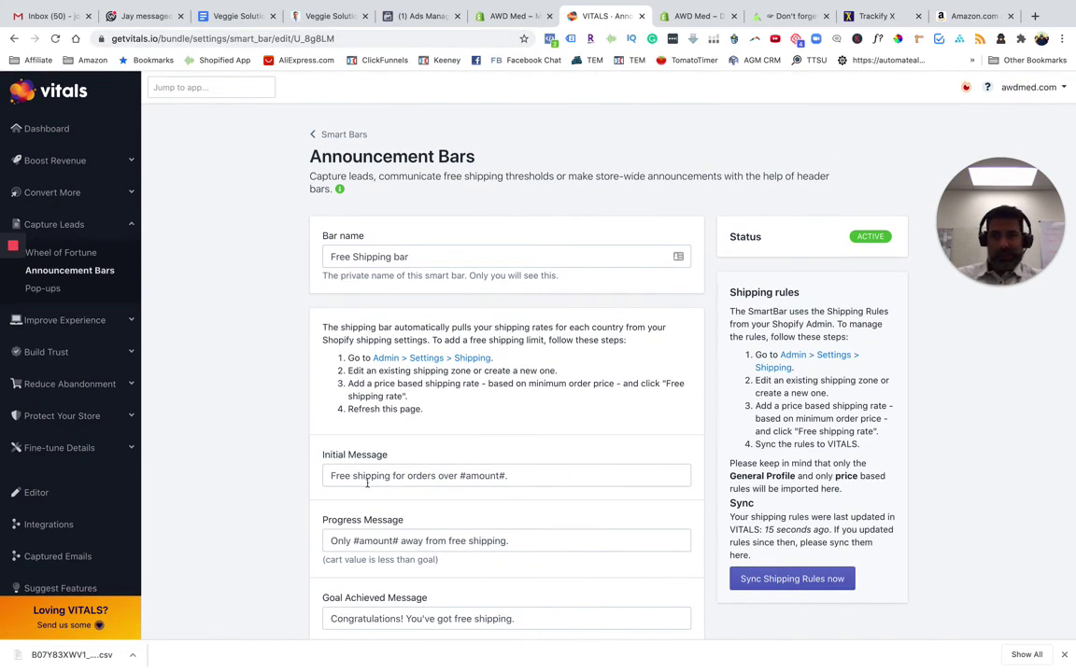
click(495, 17)
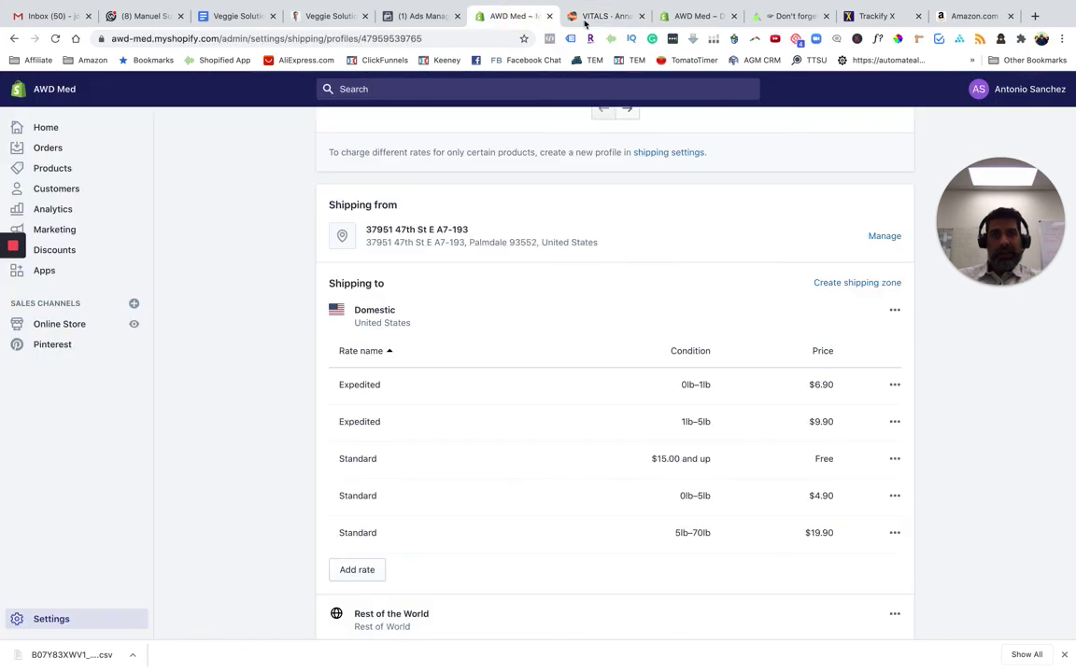
Open the Calcium Alginate Dressing page on the storefront, showing the free-shipping-over-$15.00 bar
click(697, 16)
click(768, 16)
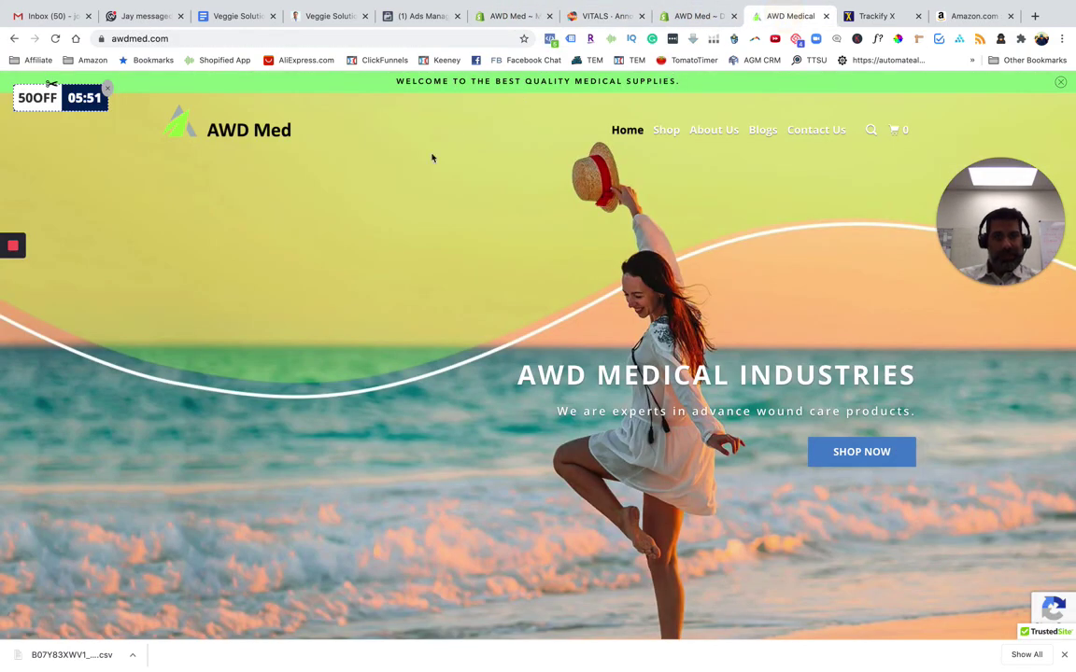
click(858, 460)
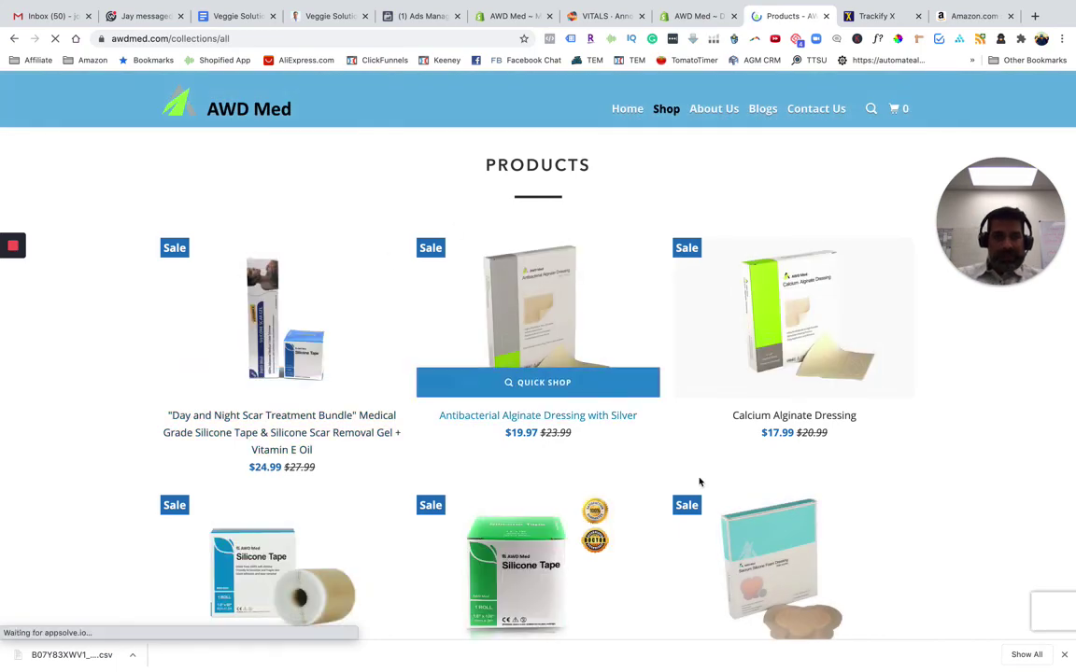
scroll(678, 514, down, 3)
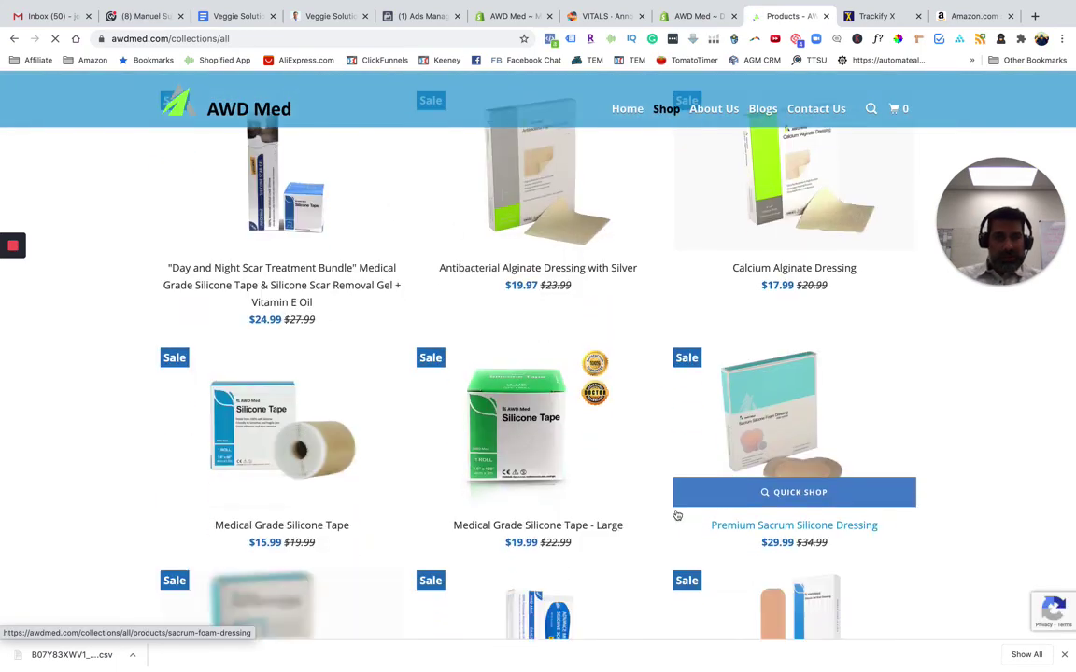
click(821, 213)
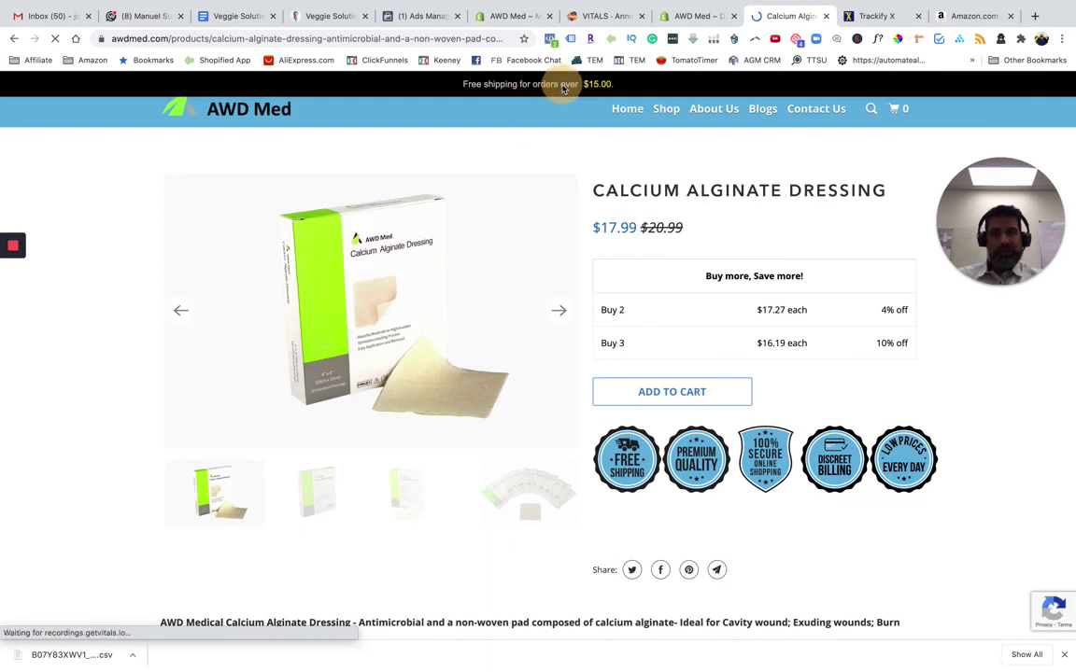
drag(500, 85, 620, 85)
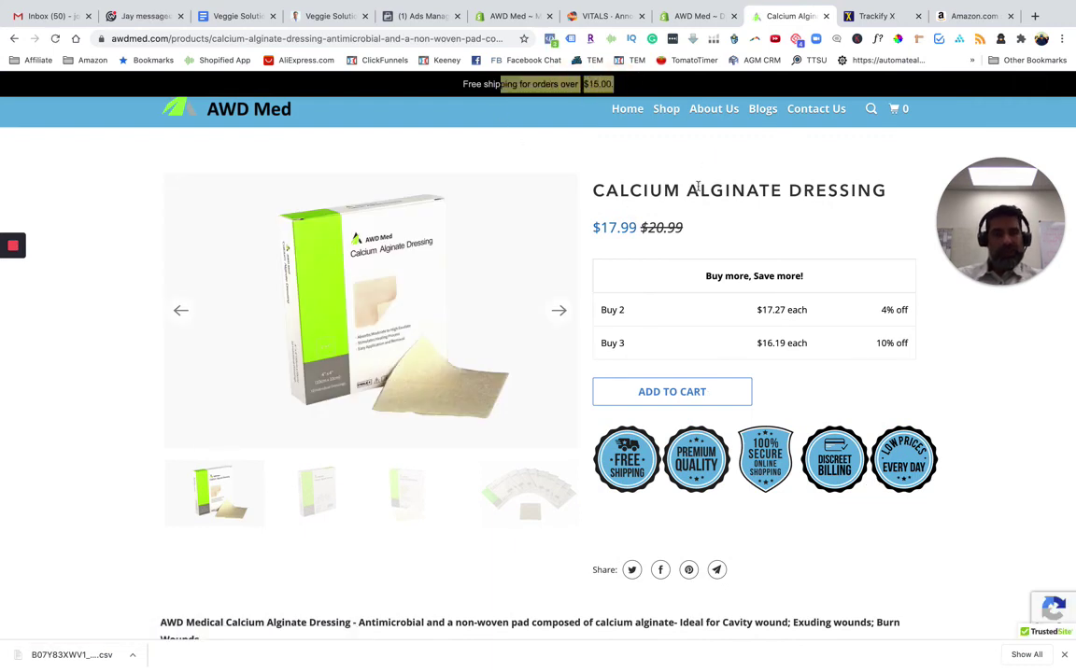
Add the dressing to the cart and confirm the 'Congratulations! You've got free shipping.' bar
click(694, 399)
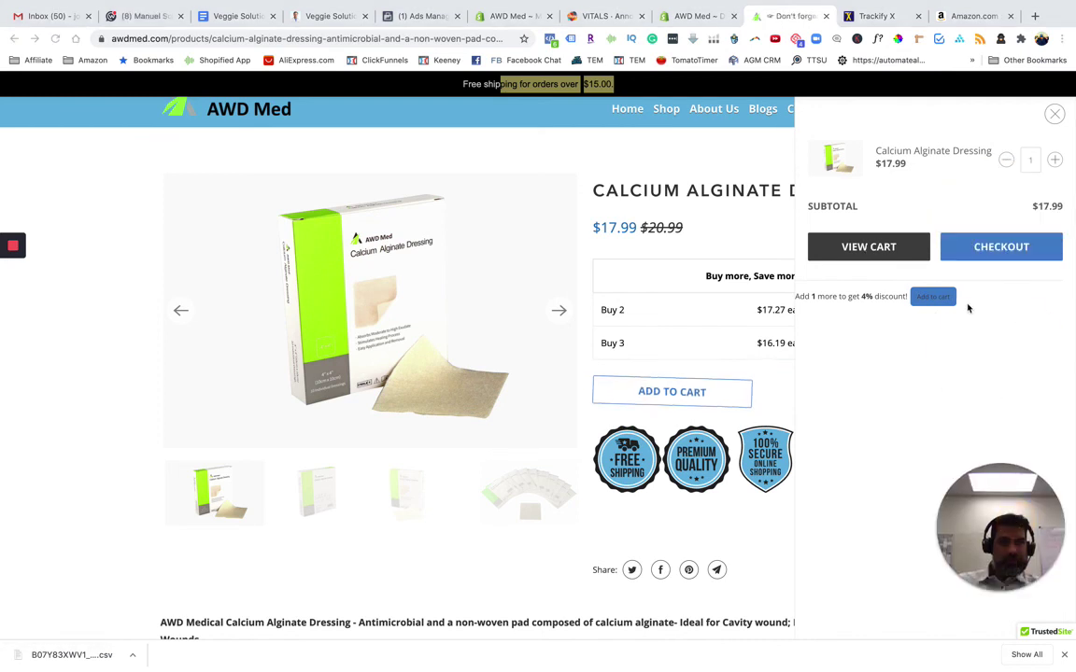
click(874, 247)
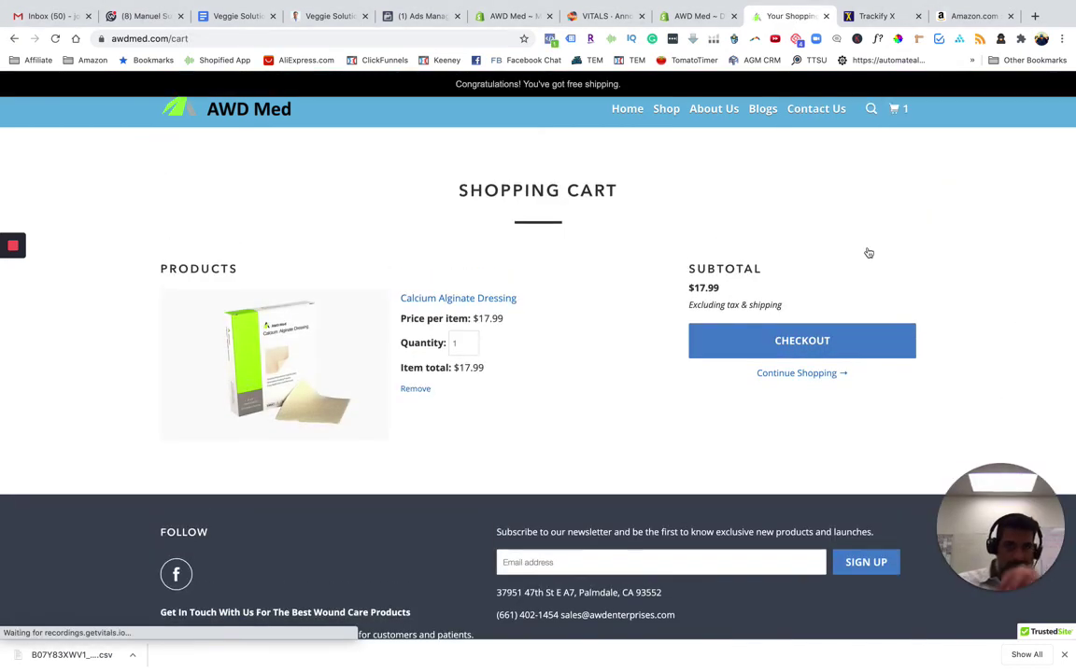
drag(473, 84, 636, 82)
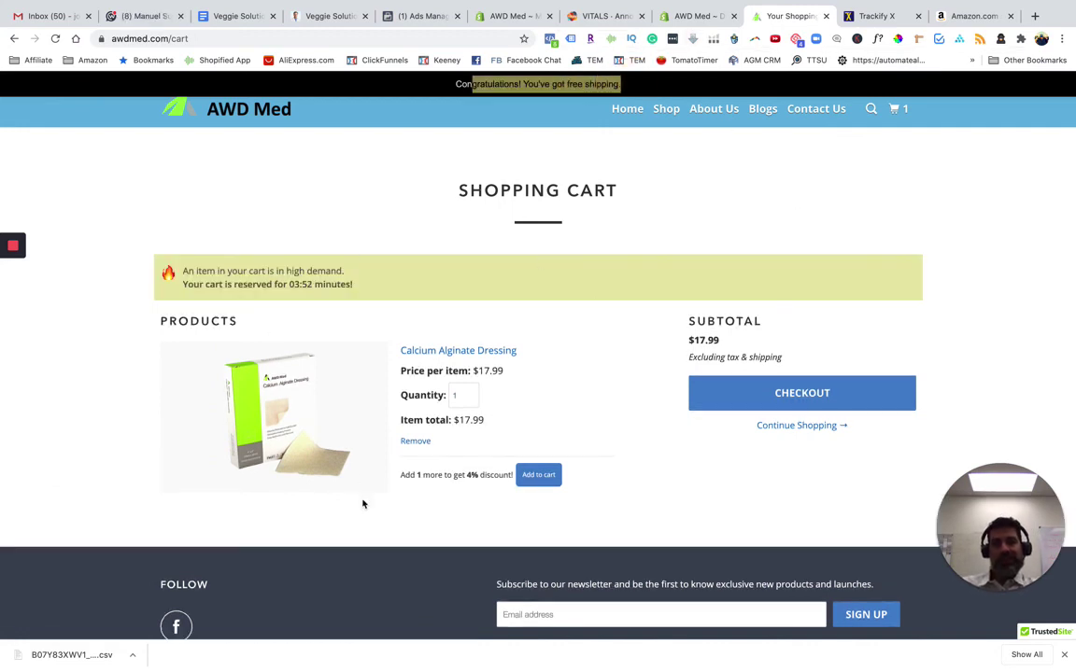
click(216, 271)
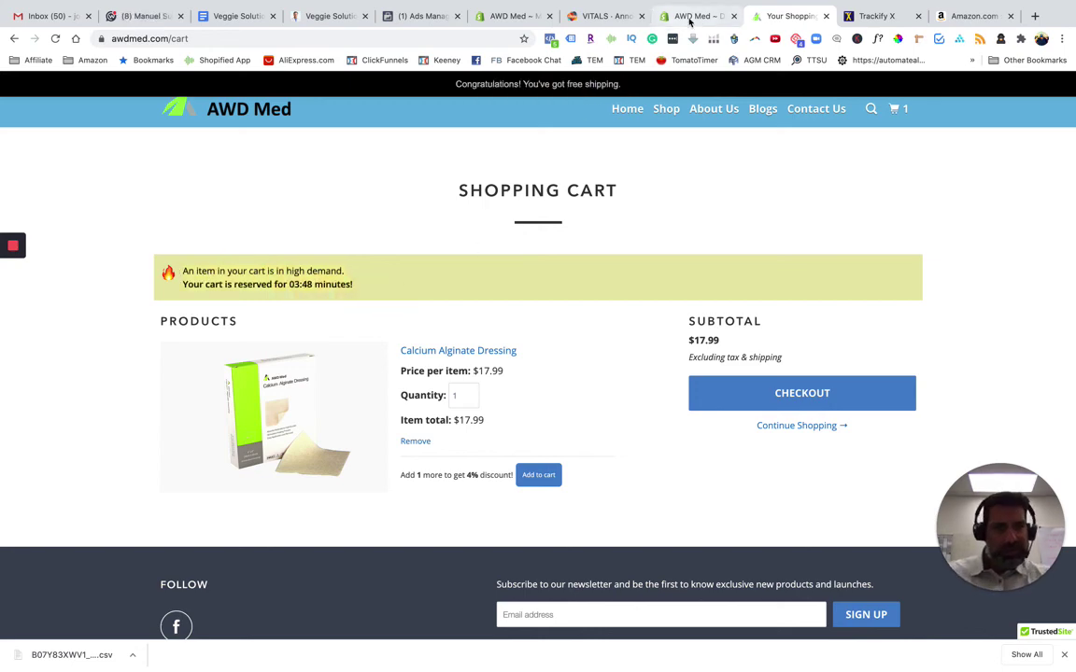
click(596, 18)
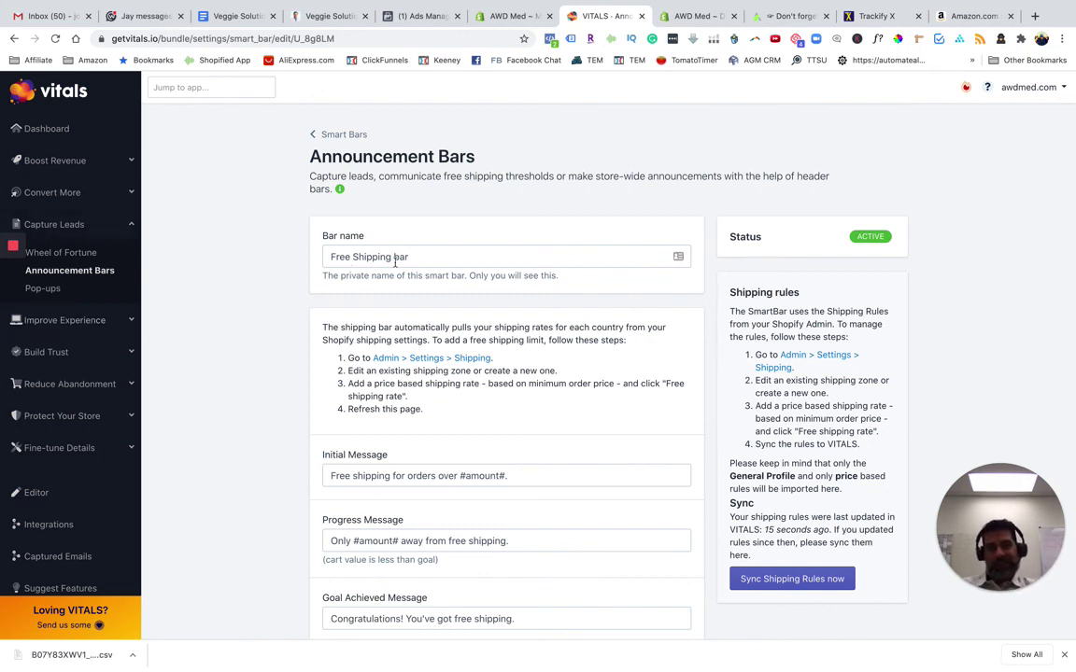
click(687, 16)
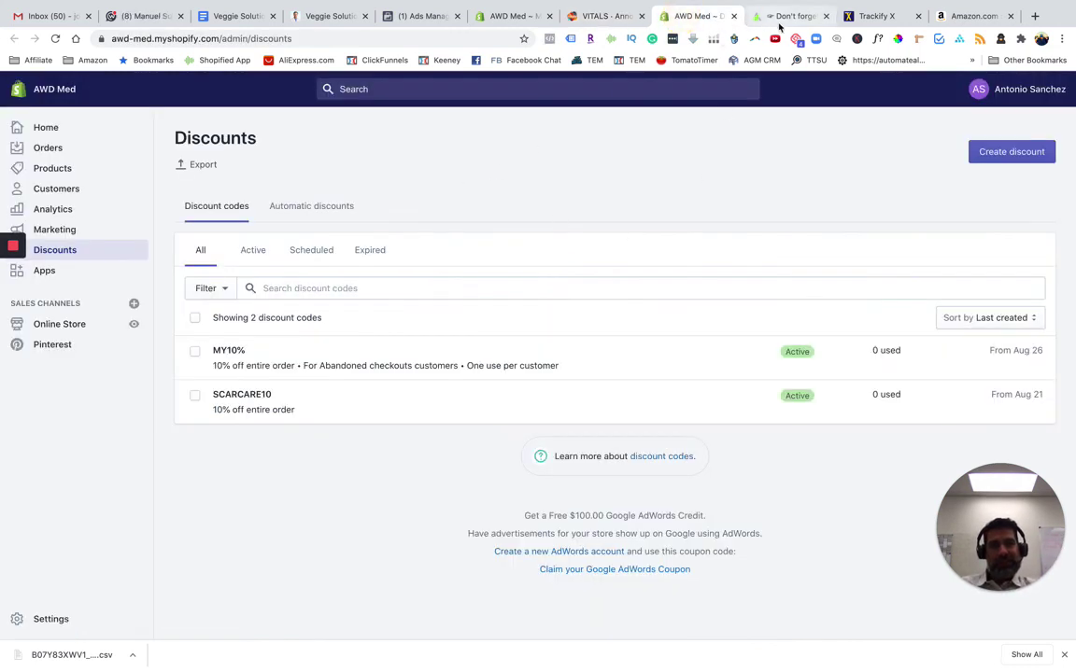
click(776, 16)
click(588, 17)
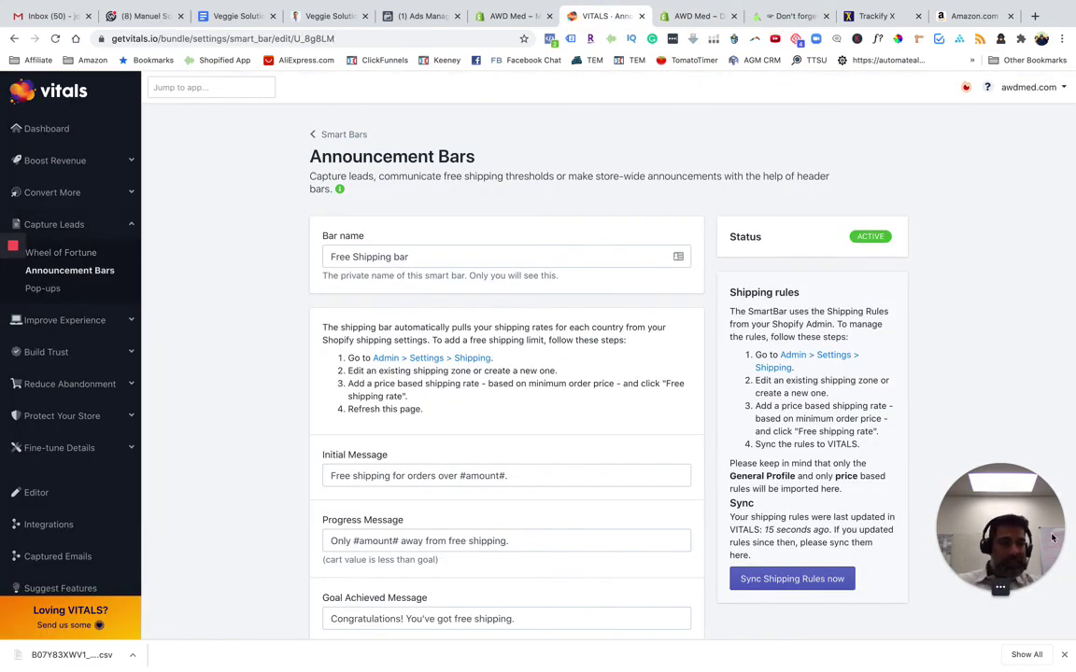
drag(994, 518, 484, 393)
click(903, 405)
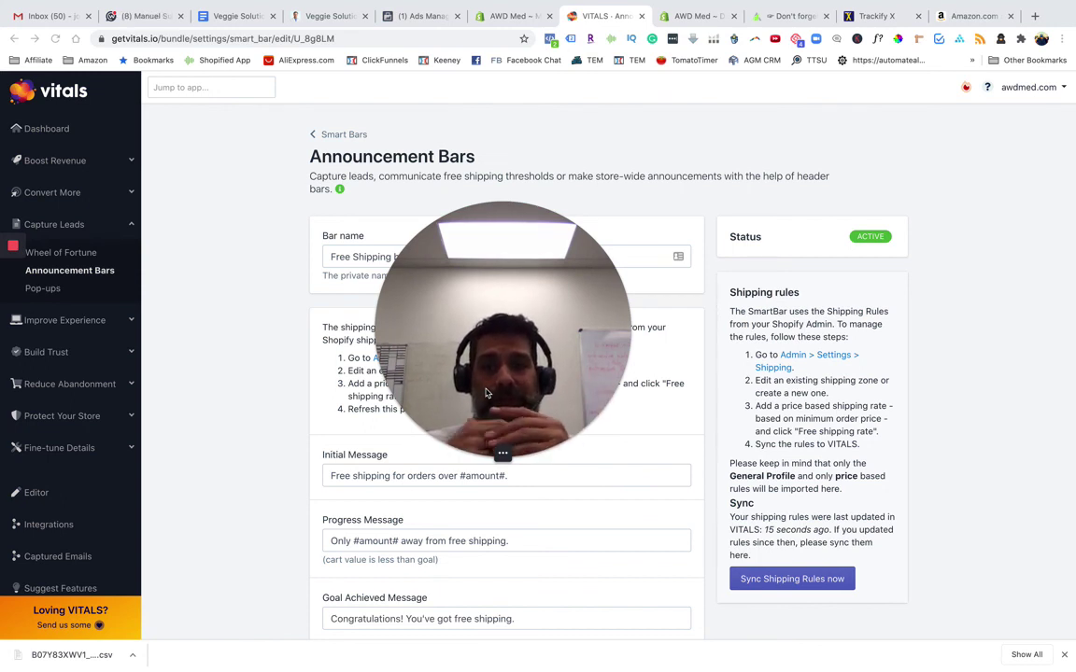
mouse_move(6, 253)
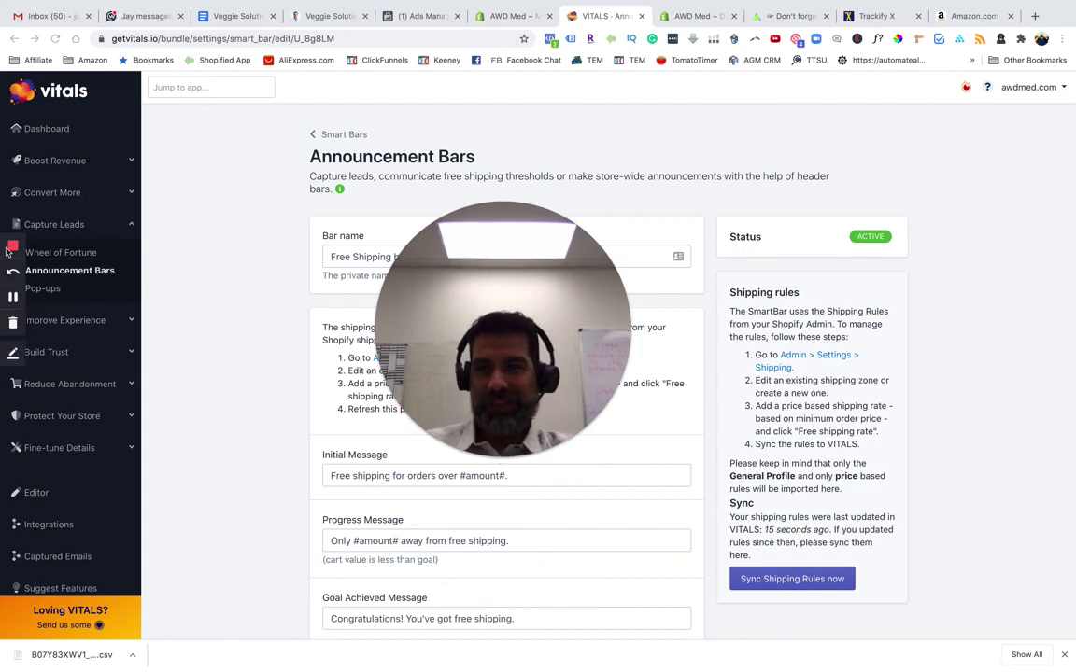